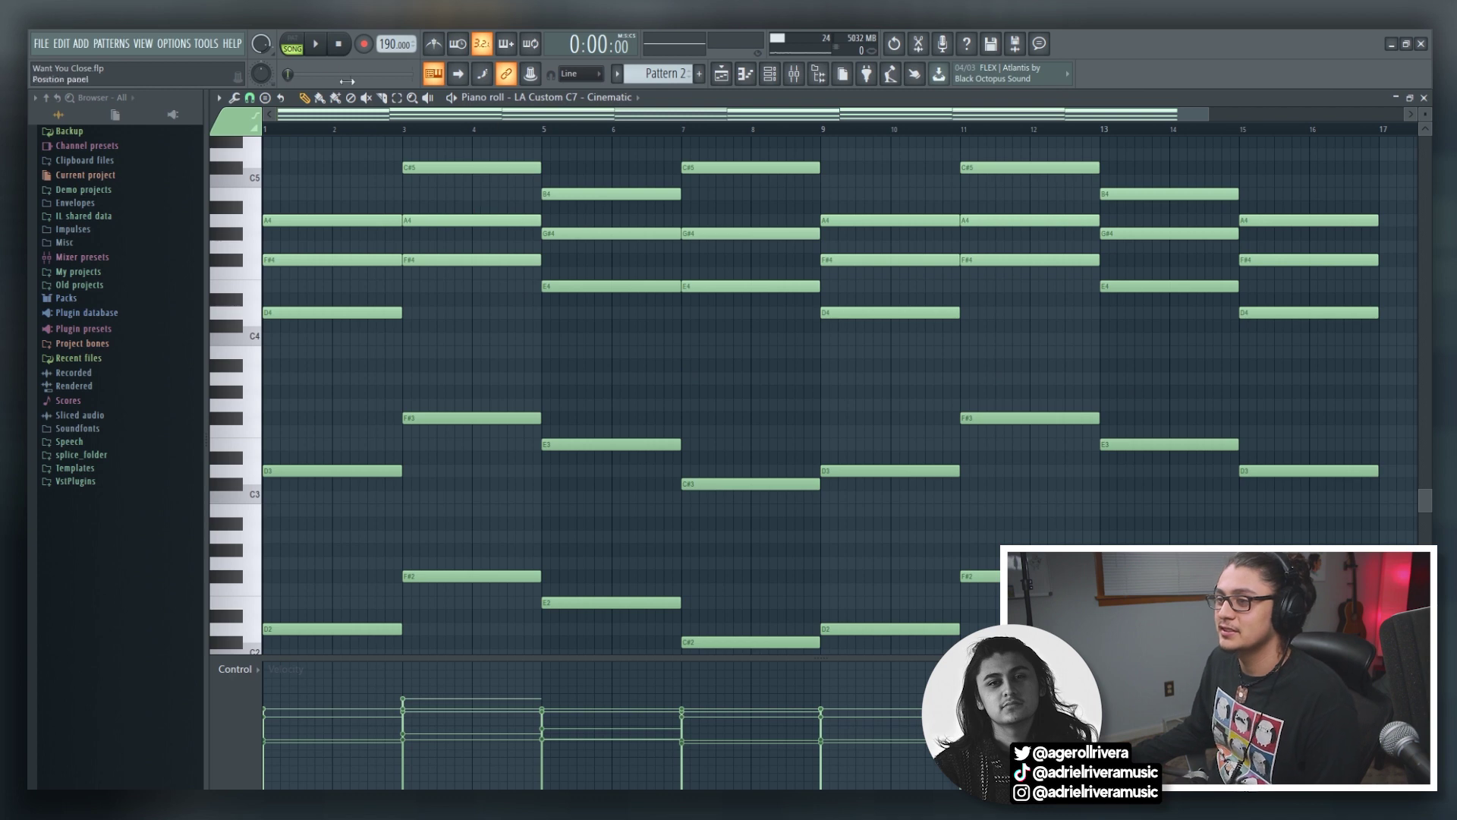
Play through Pattern 2's chord progression in the piano roll to about bar 16, then stop playback.
{"action": "left_click", "coordinate": [317, 53]}
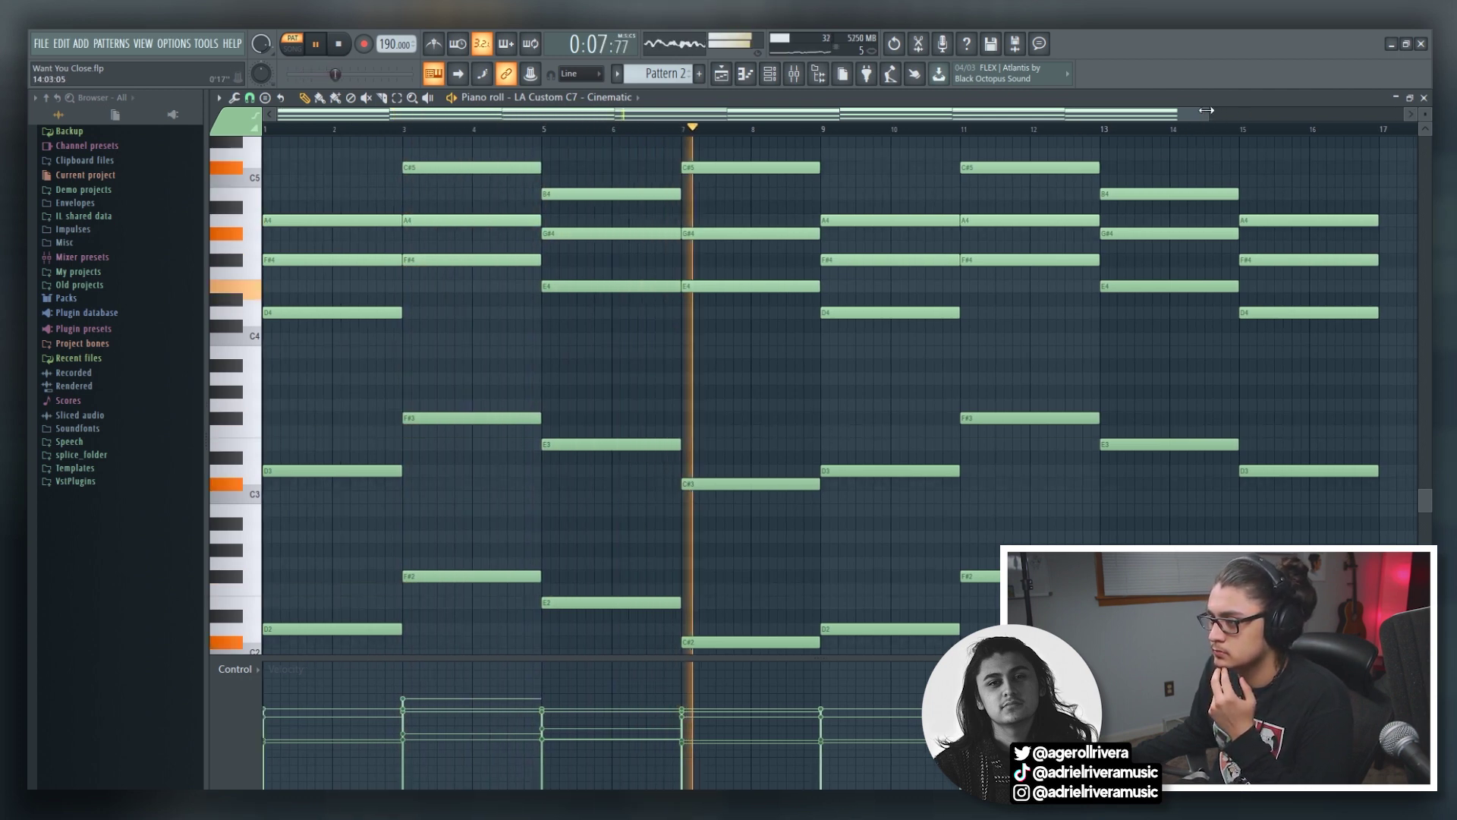
{"action": "left_click_drag", "start_coordinate": [1206, 111], "coordinate": [1264, 111]}
{"action": "scroll", "coordinate": [1283, 325], "scroll_direction": "down", "scroll_amount": 2}
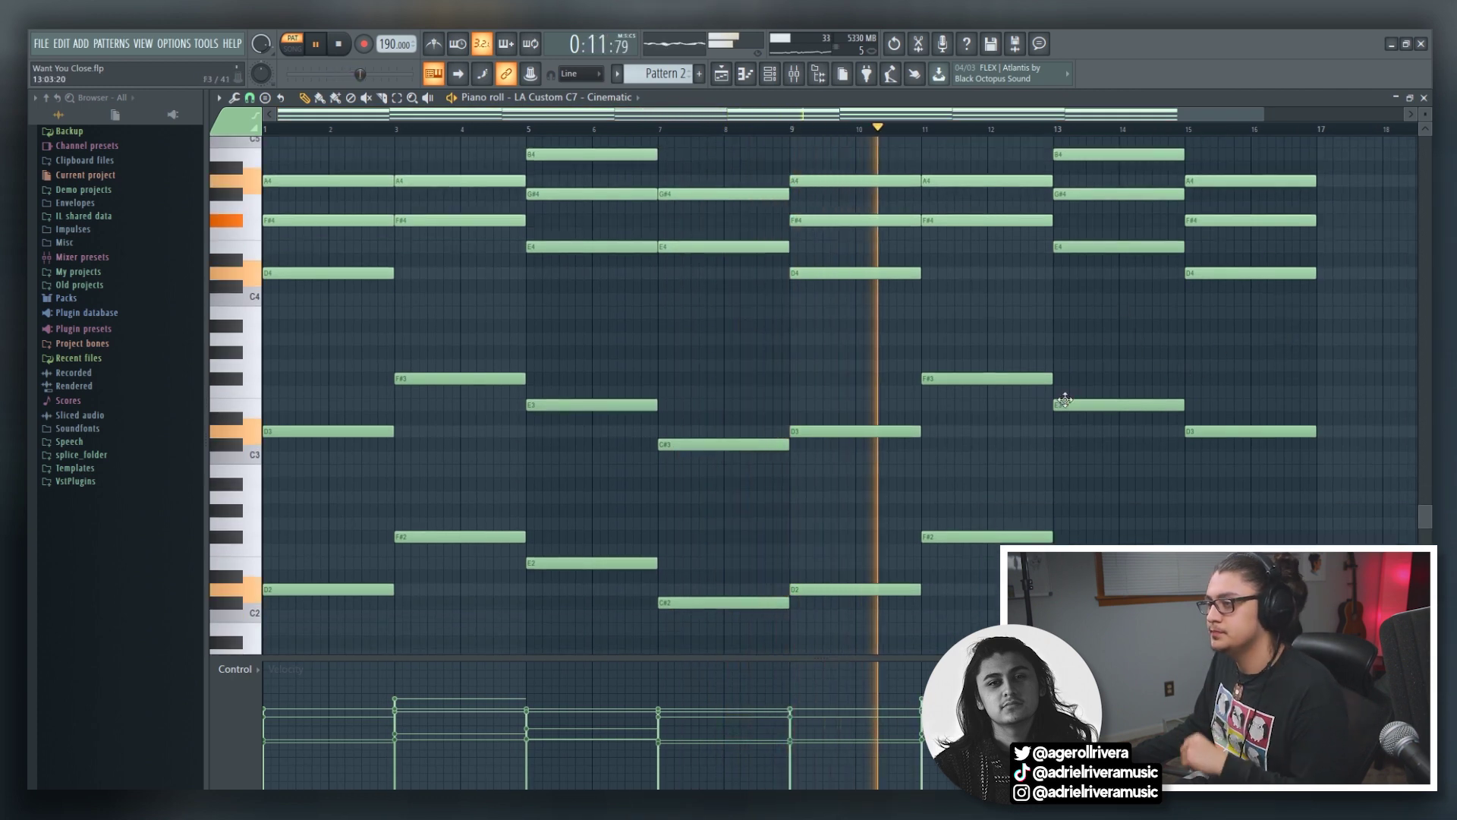
{"action": "scroll", "coordinate": [1091, 330], "scroll_direction": "up", "scroll_amount": 3}
{"action": "scroll", "coordinate": [1063, 342], "scroll_direction": "down", "scroll_amount": 2}
{"action": "scroll", "coordinate": [546, 258], "scroll_direction": "down", "scroll_amount": 2}
{"action": "scroll", "coordinate": [566, 274], "scroll_direction": "up", "scroll_amount": 3}
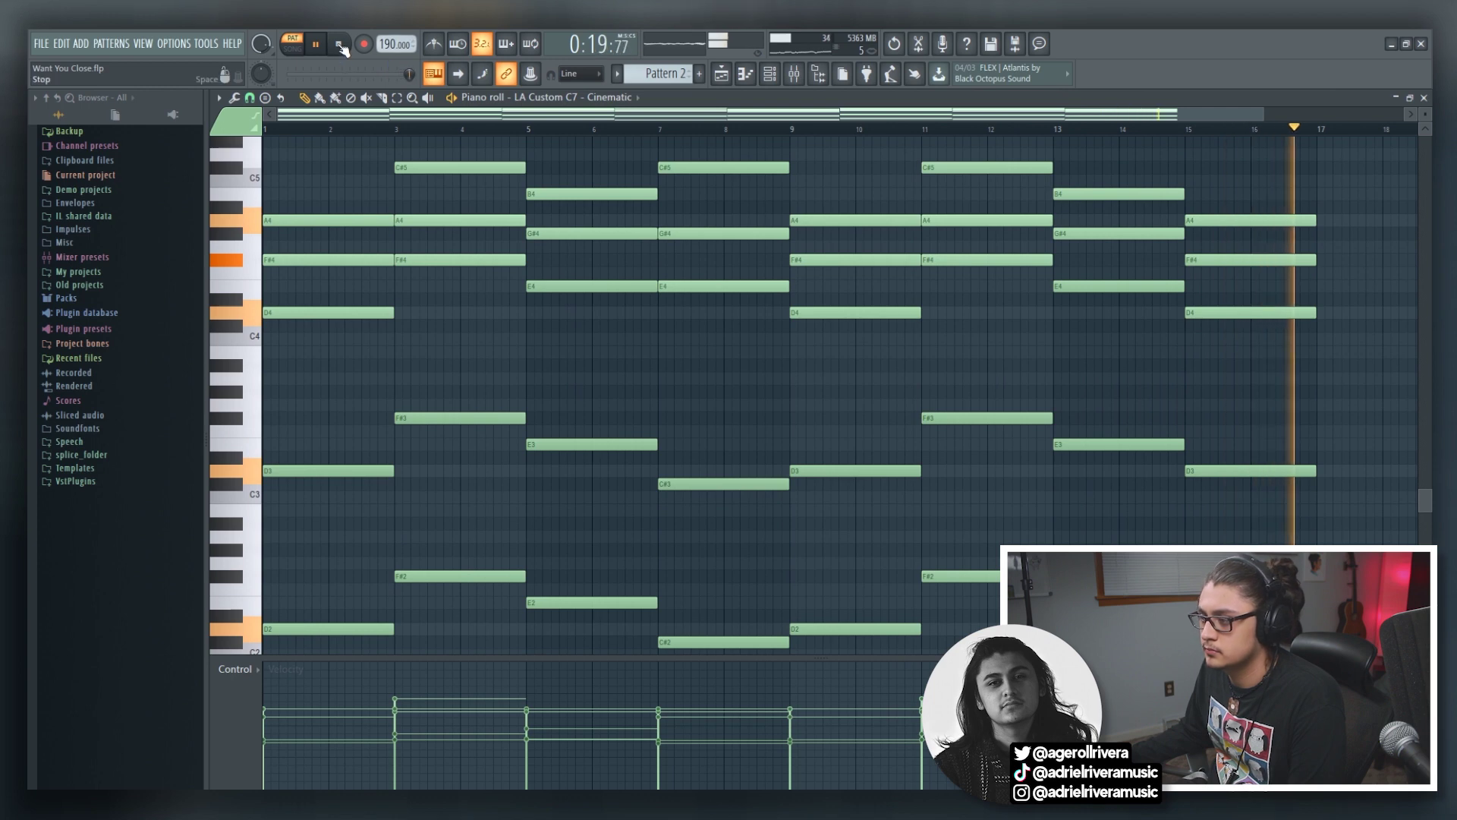
{"action": "left_click", "coordinate": [340, 46]}
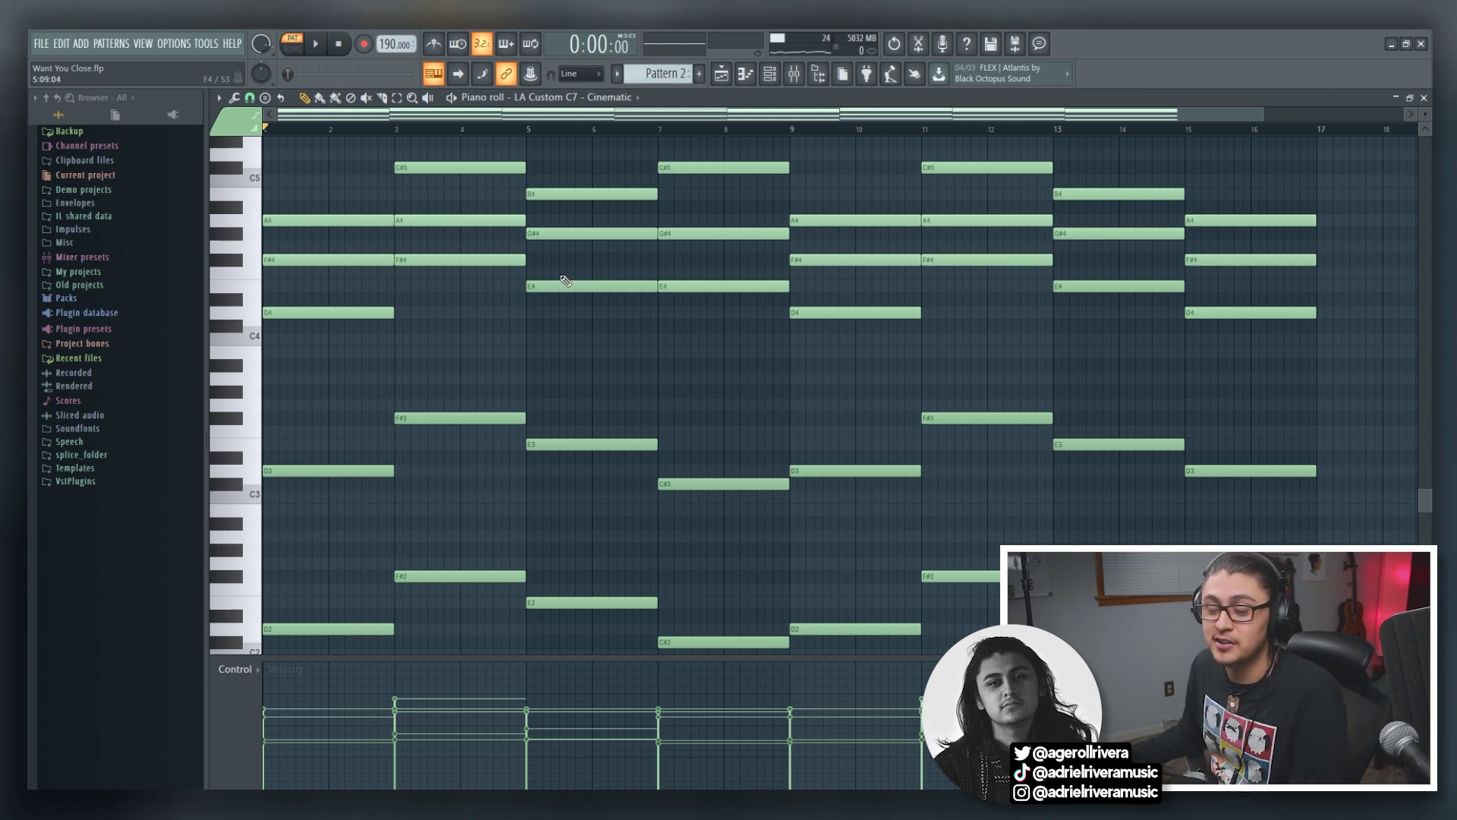
Review the bass and upper chord notes of Pattern 2 and replay the progression from the start into bar 15.
{"action": "scroll", "coordinate": [387, 416], "scroll_direction": "down", "scroll_amount": 2}
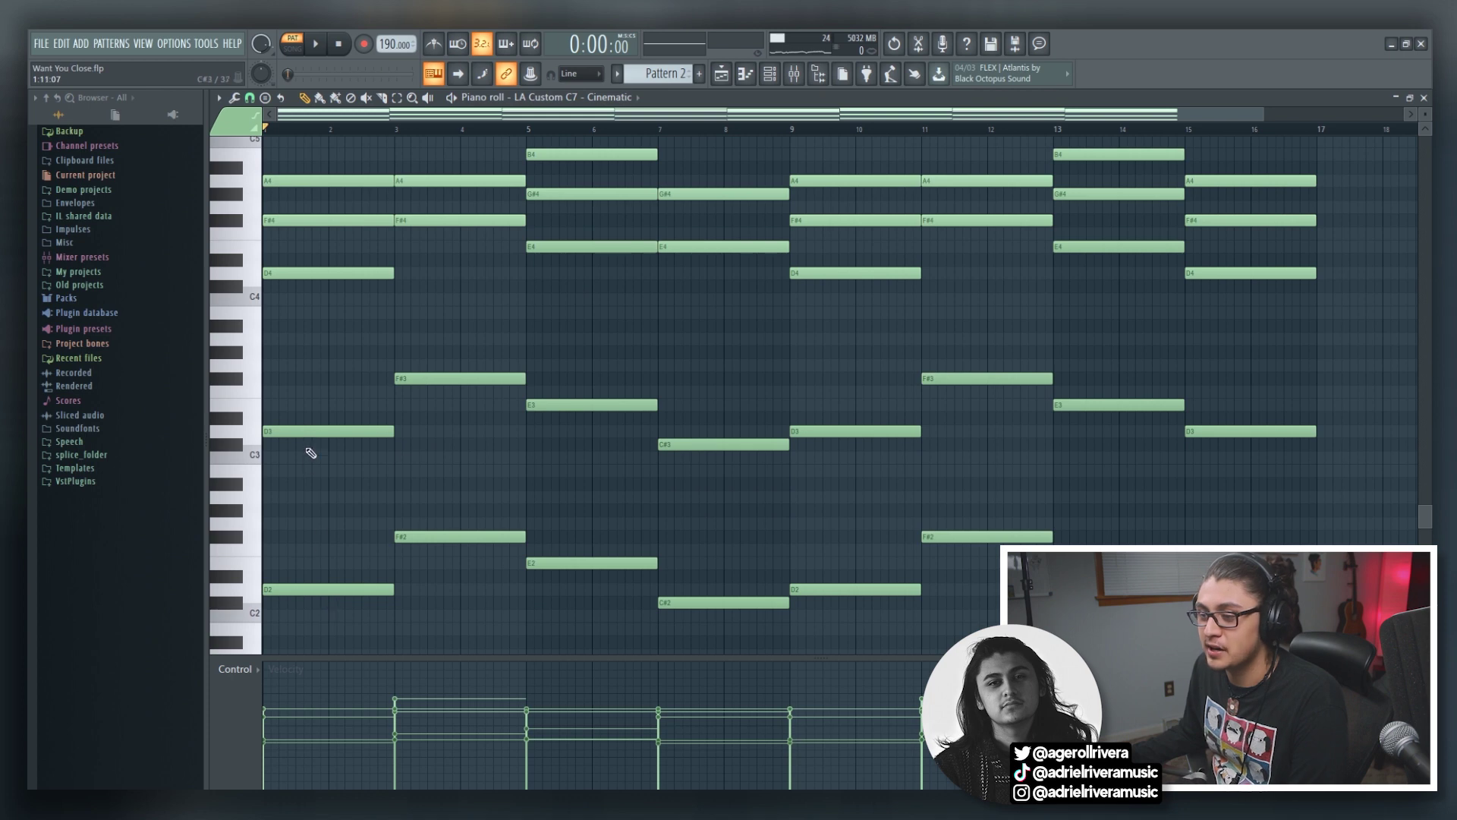
{"action": "scroll", "coordinate": [315, 433], "scroll_direction": "up", "scroll_amount": 5}
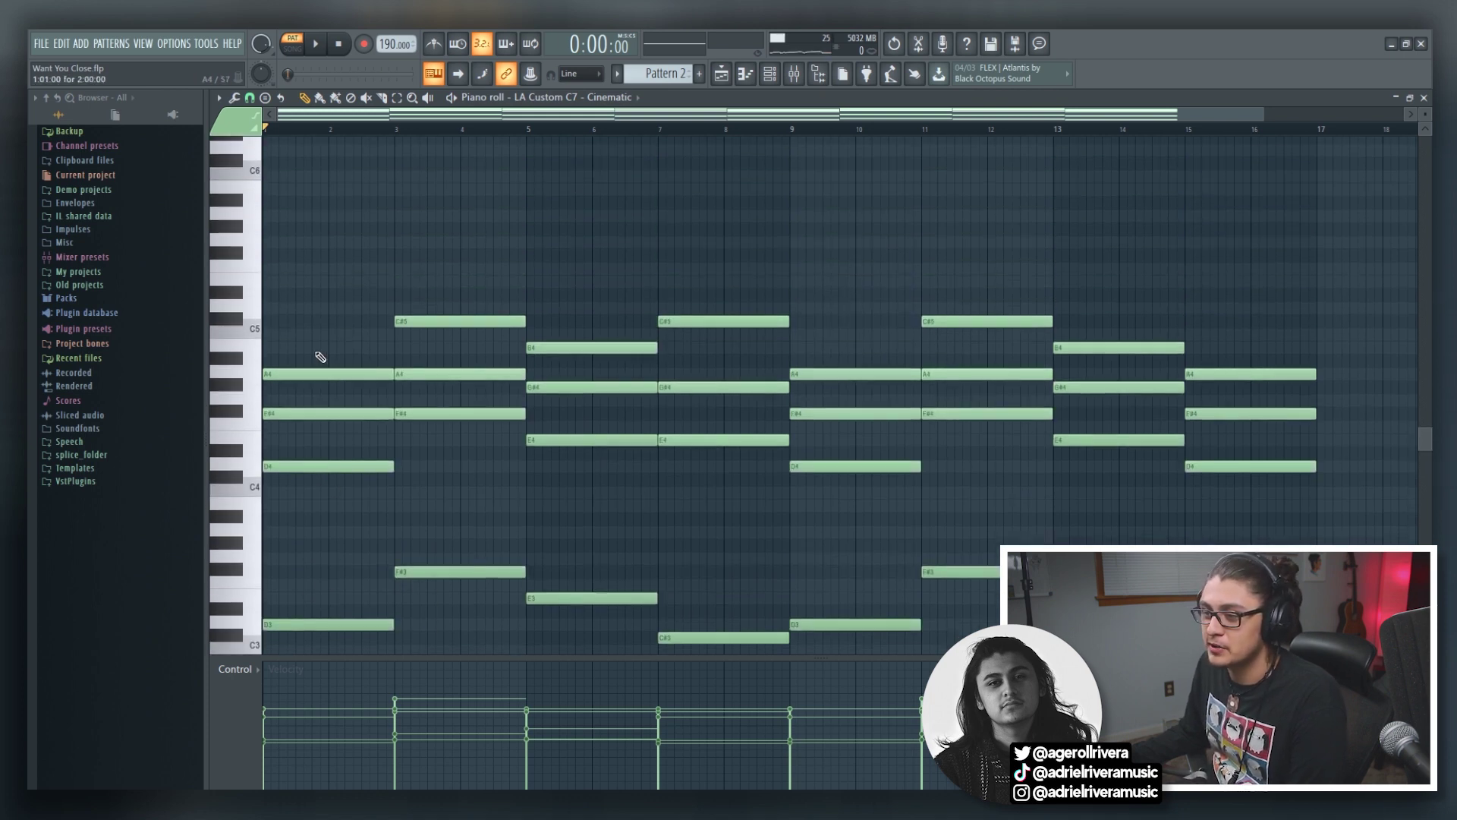
{"action": "scroll", "coordinate": [540, 488], "scroll_direction": "down", "scroll_amount": 3}
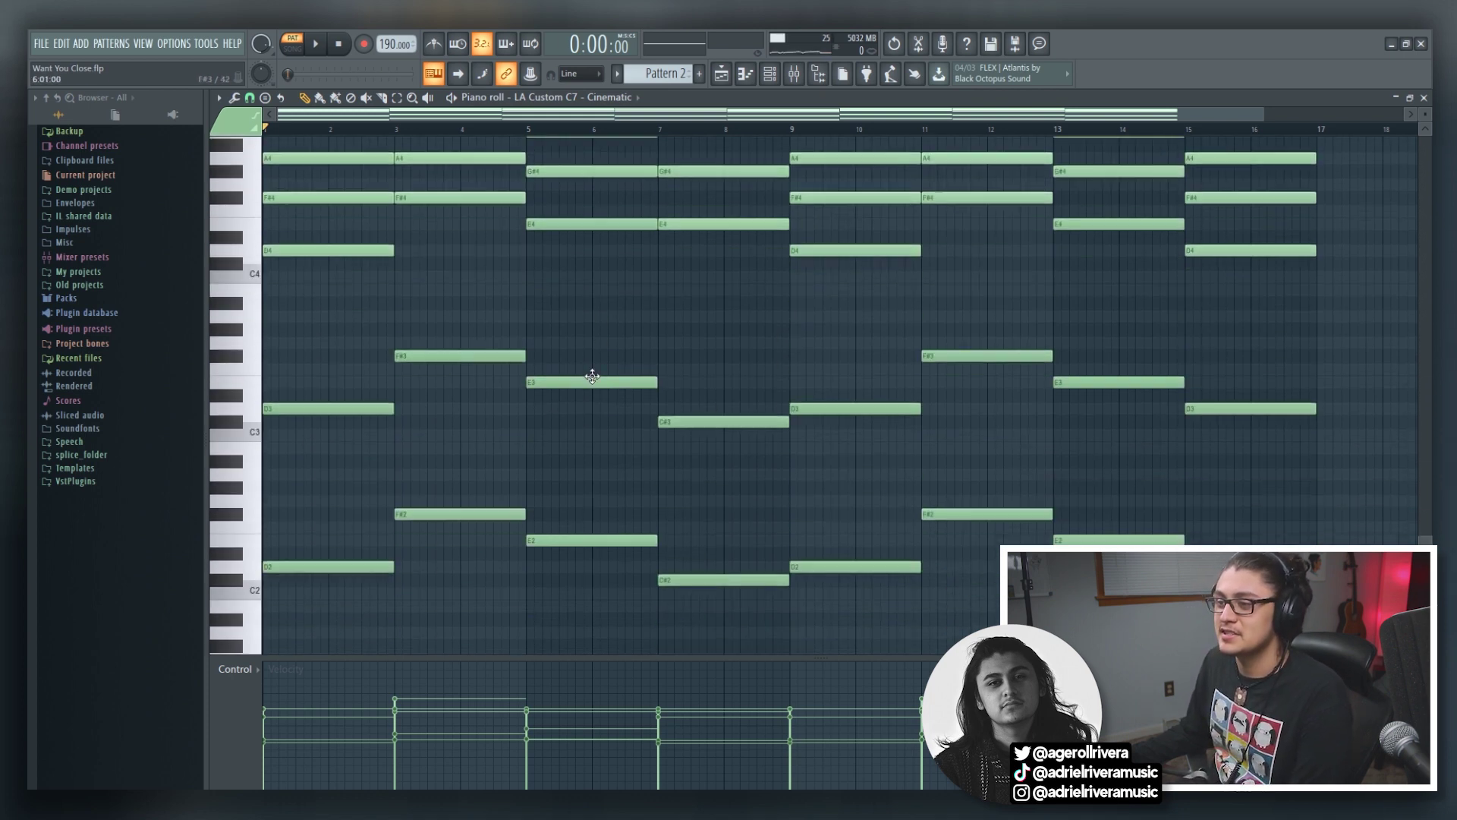
{"action": "scroll", "coordinate": [574, 452], "scroll_direction": "down", "scroll_amount": 1}
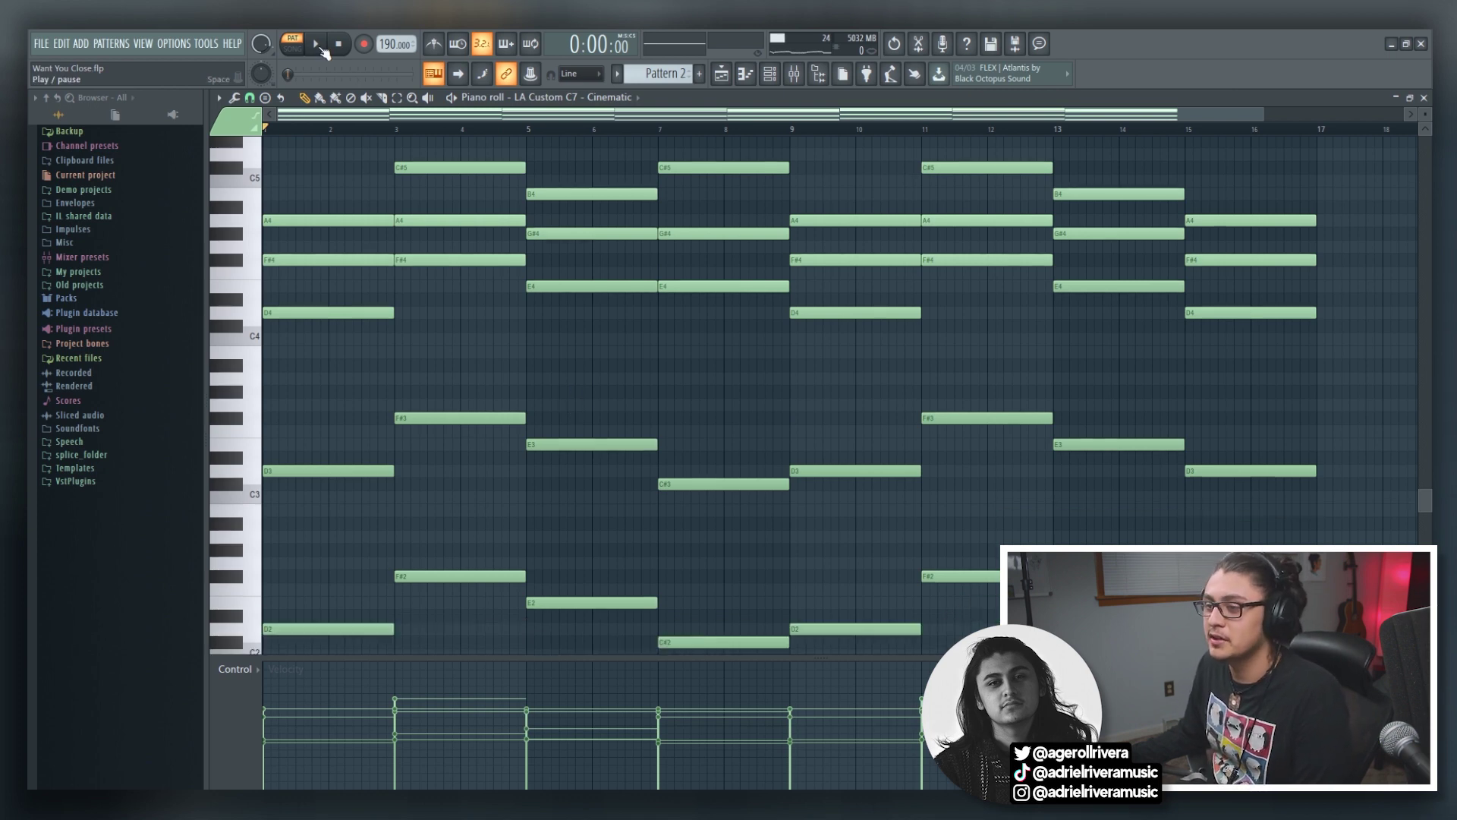
{"action": "left_click", "coordinate": [317, 46]}
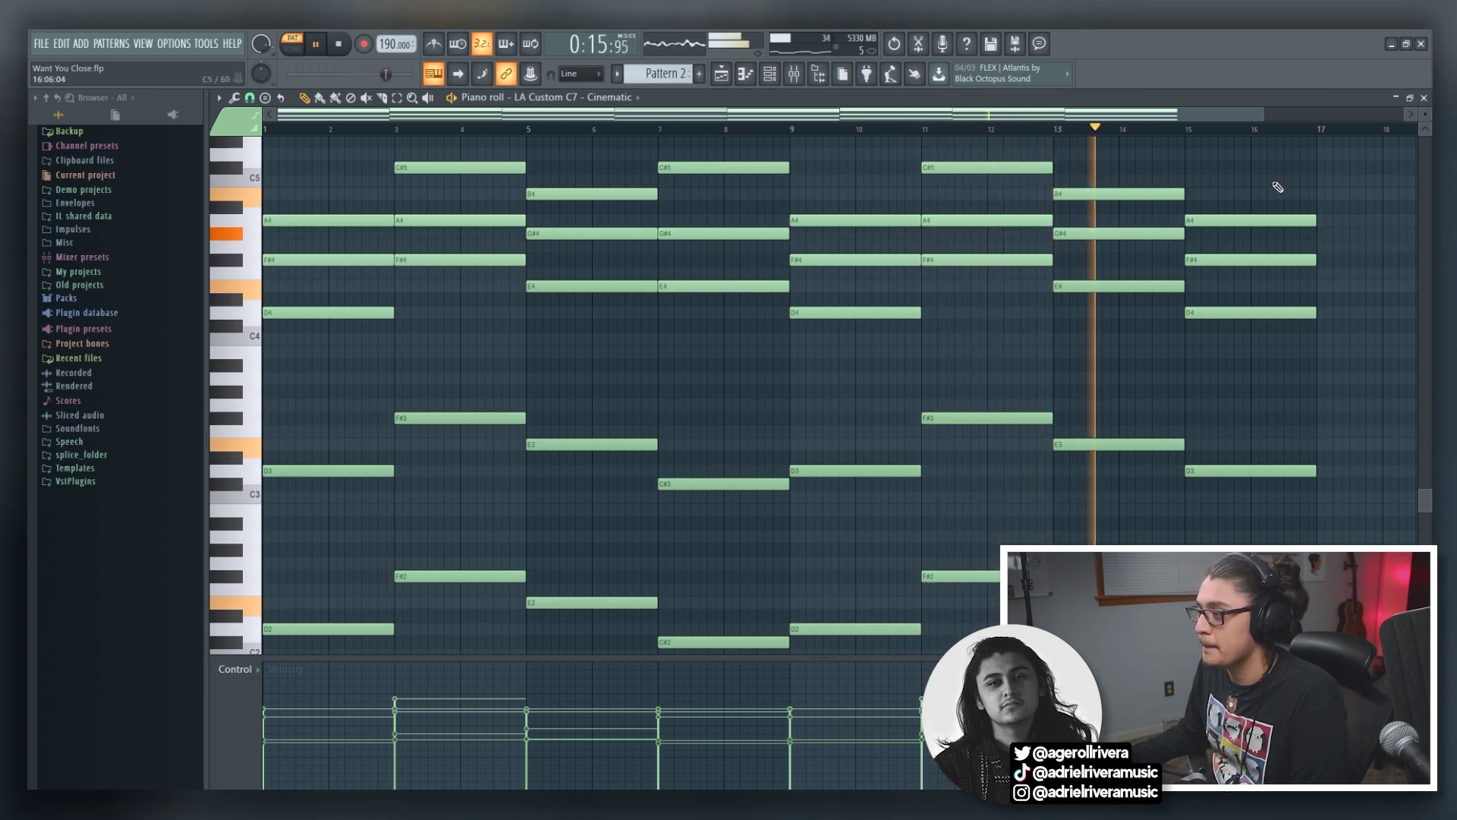
{"action": "scroll", "coordinate": [1278, 187], "scroll_direction": "down", "scroll_amount": 1}
{"action": "scroll", "coordinate": [1248, 310], "scroll_direction": "up", "scroll_amount": 1}
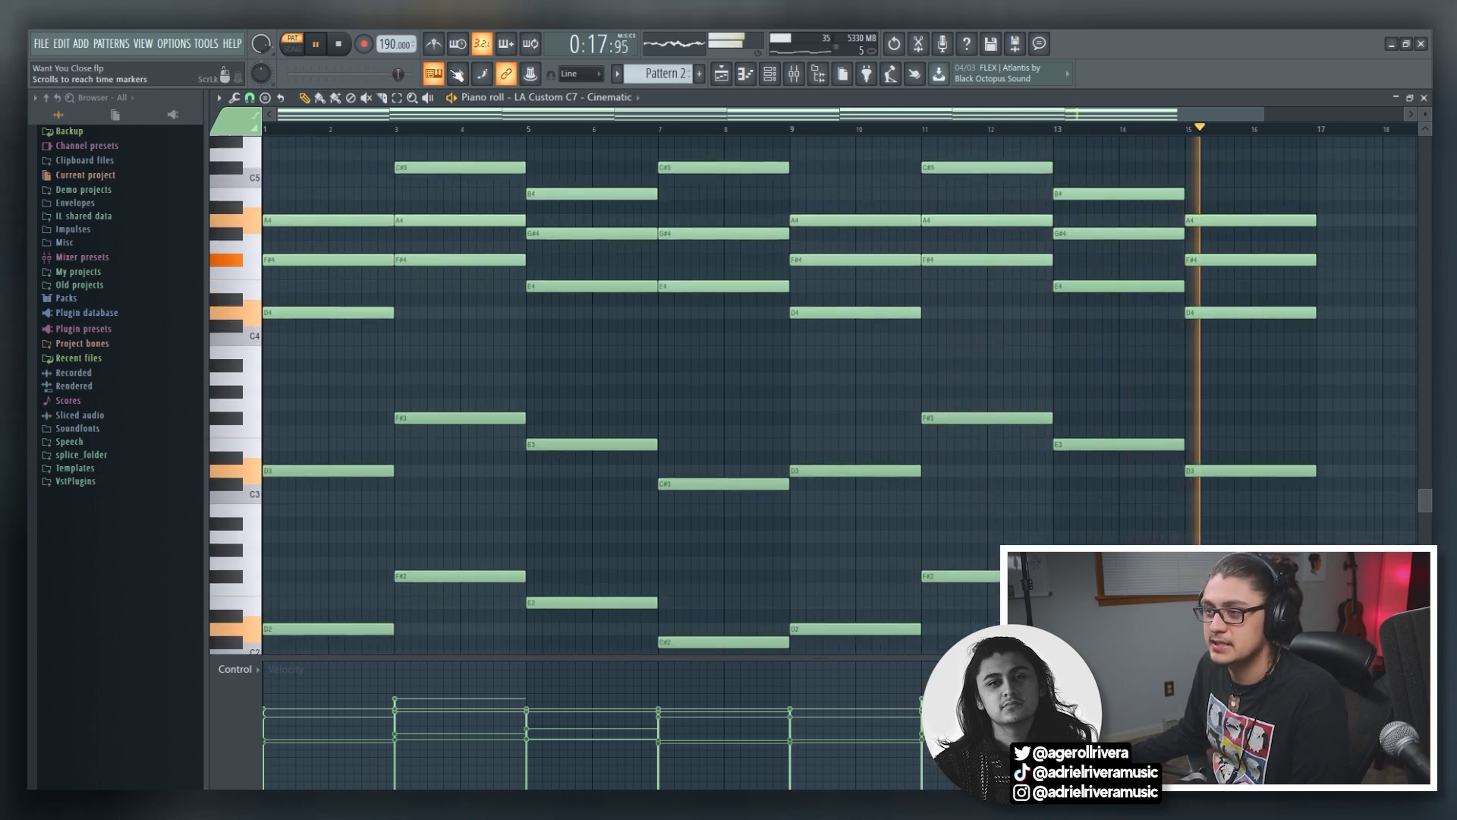
{"action": "key", "text": "space"}
Examine the chord and bass notes of Pattern 2 across bars 1 to 17.
{"action": "scroll", "coordinate": [744, 284], "scroll_direction": "down", "scroll_amount": 2}
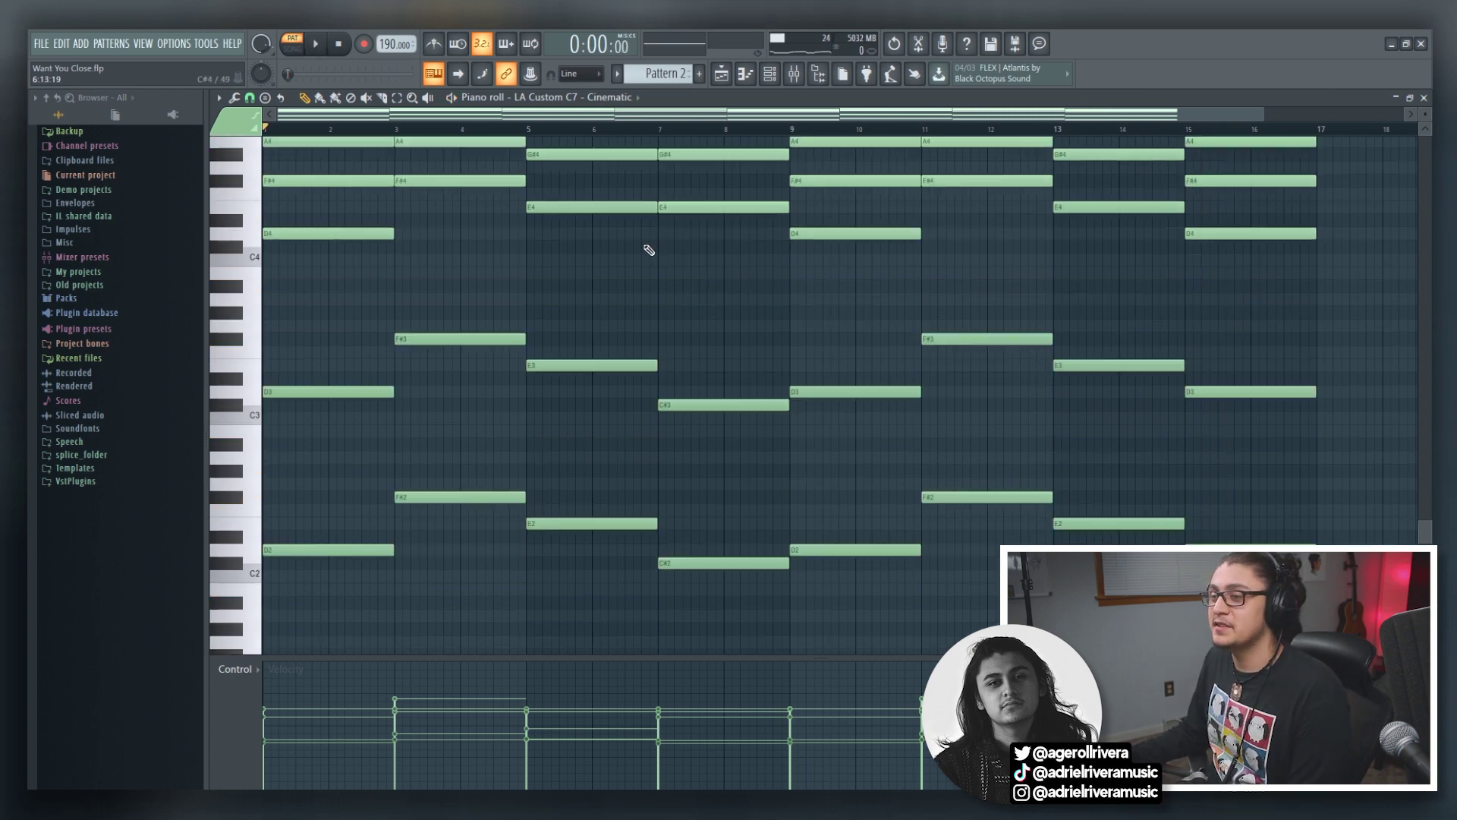
{"action": "scroll", "coordinate": [649, 250], "scroll_direction": "up", "scroll_amount": 2}
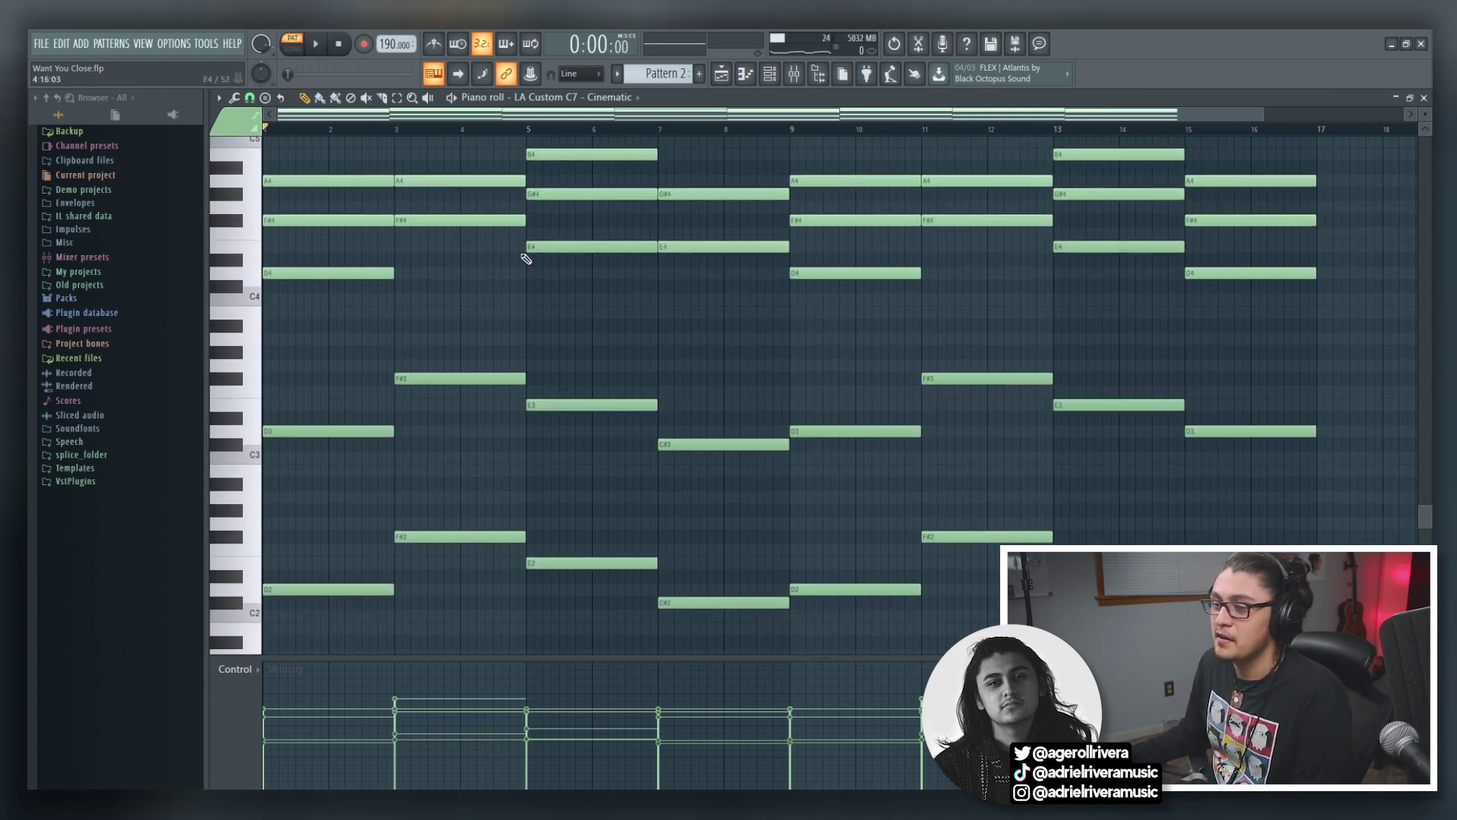
{"action": "scroll", "coordinate": [560, 281], "scroll_direction": "up", "scroll_amount": 2}
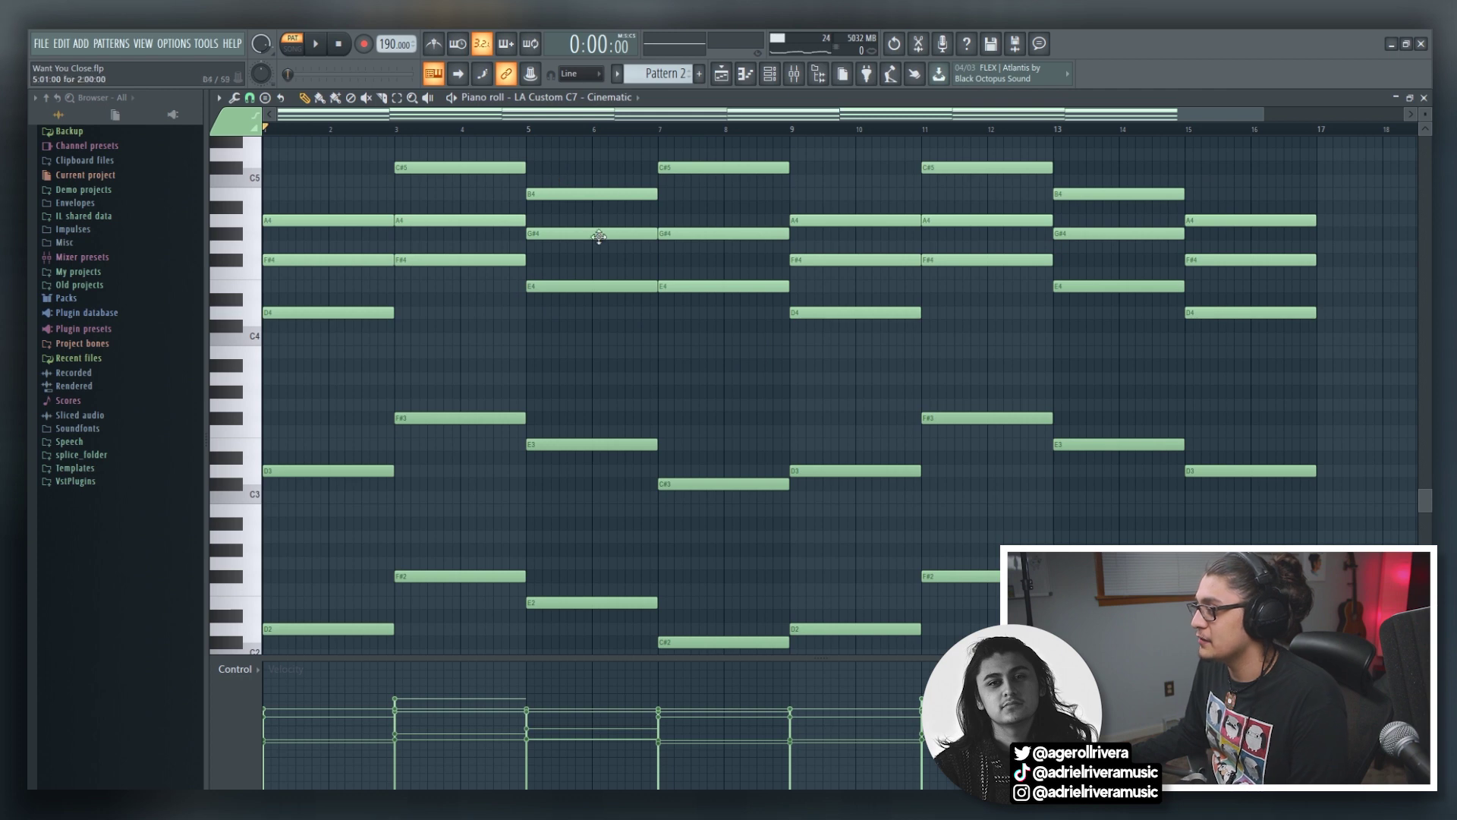
{"action": "scroll", "coordinate": [451, 223], "scroll_direction": "up", "scroll_amount": 4}
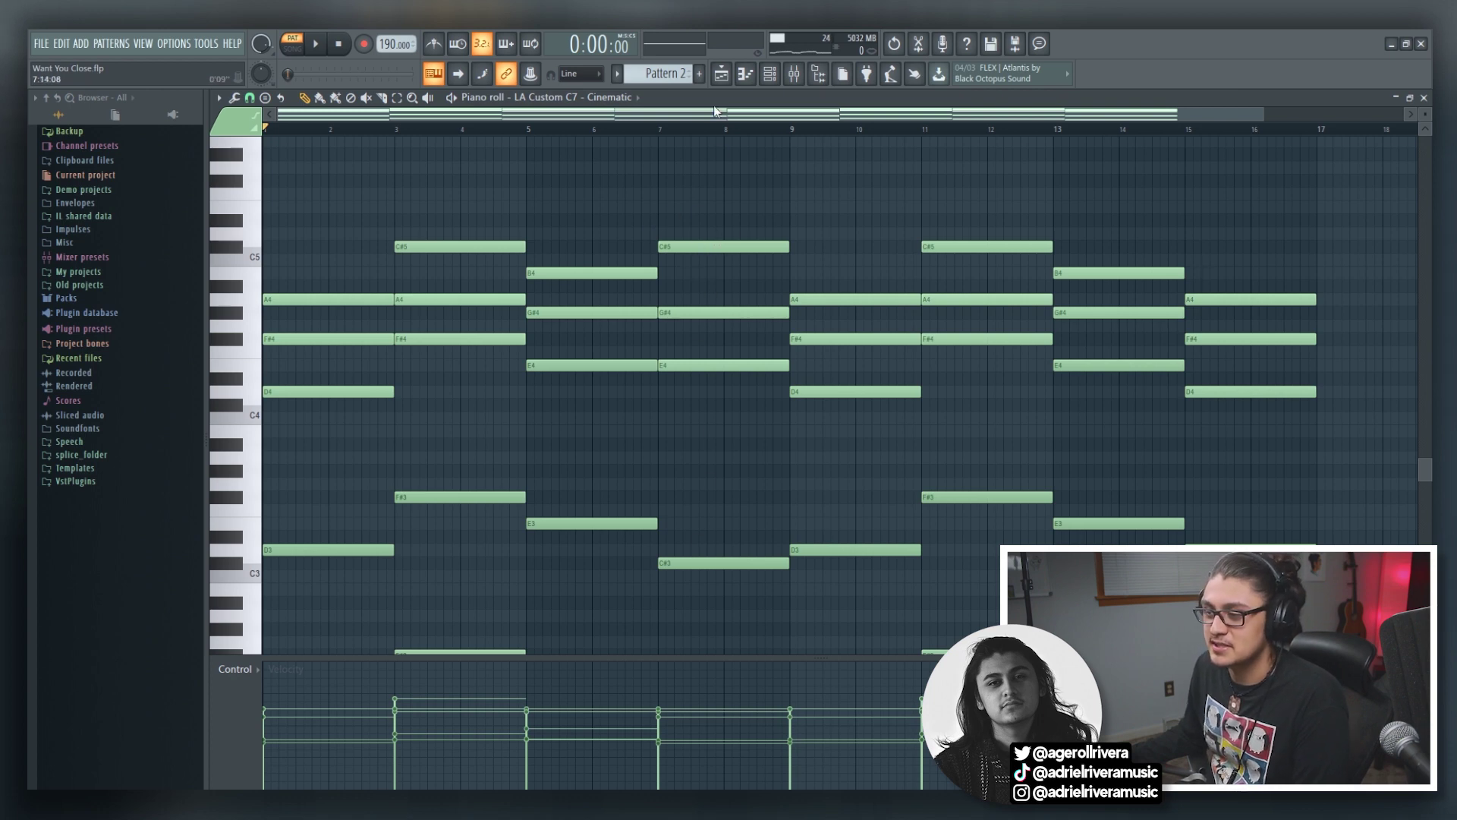
{"action": "scroll", "coordinate": [727, 201], "scroll_direction": "down", "scroll_amount": 1}
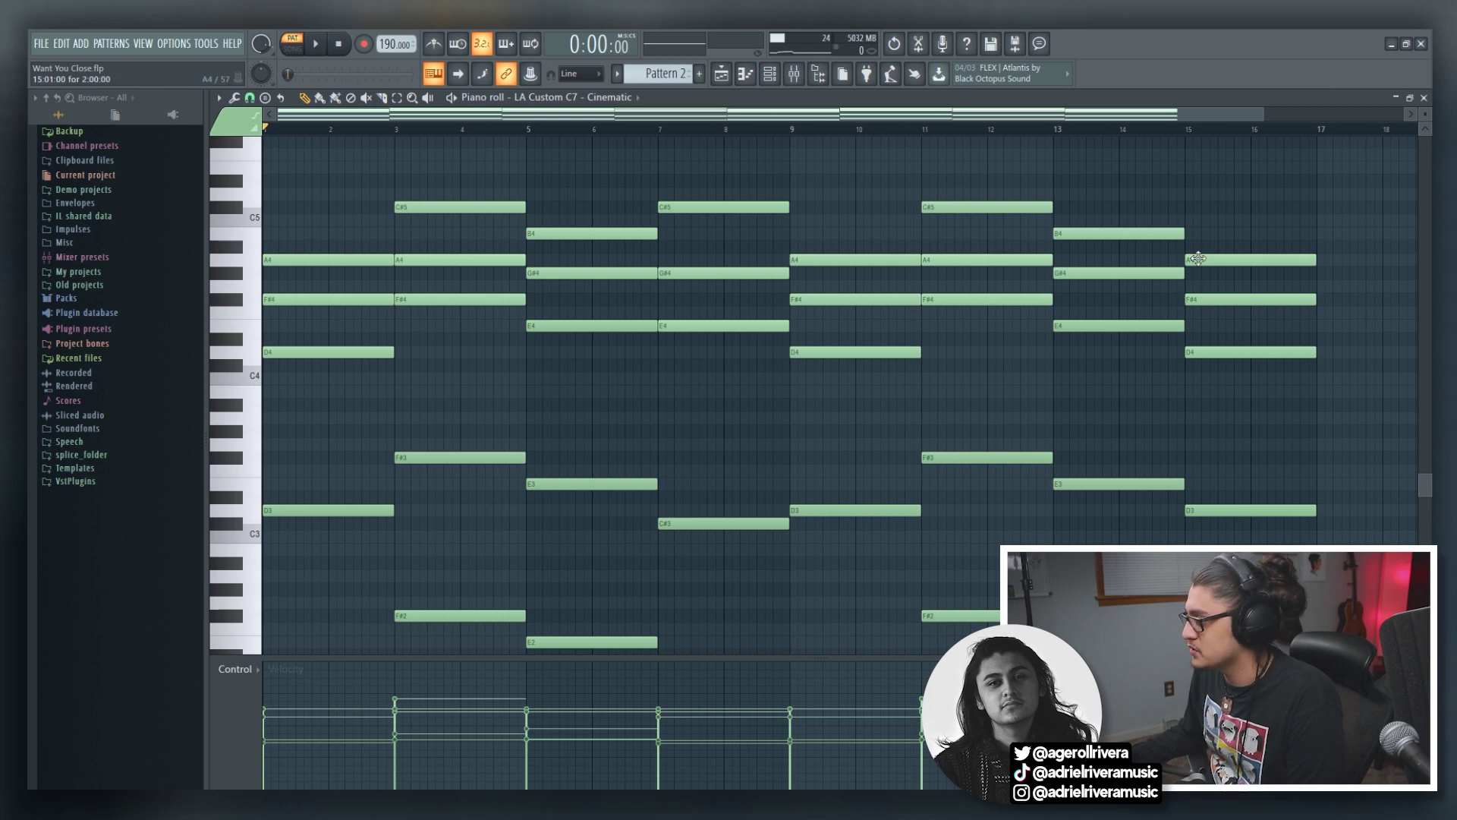
{"action": "scroll", "coordinate": [600, 186], "scroll_direction": "down", "scroll_amount": 1}
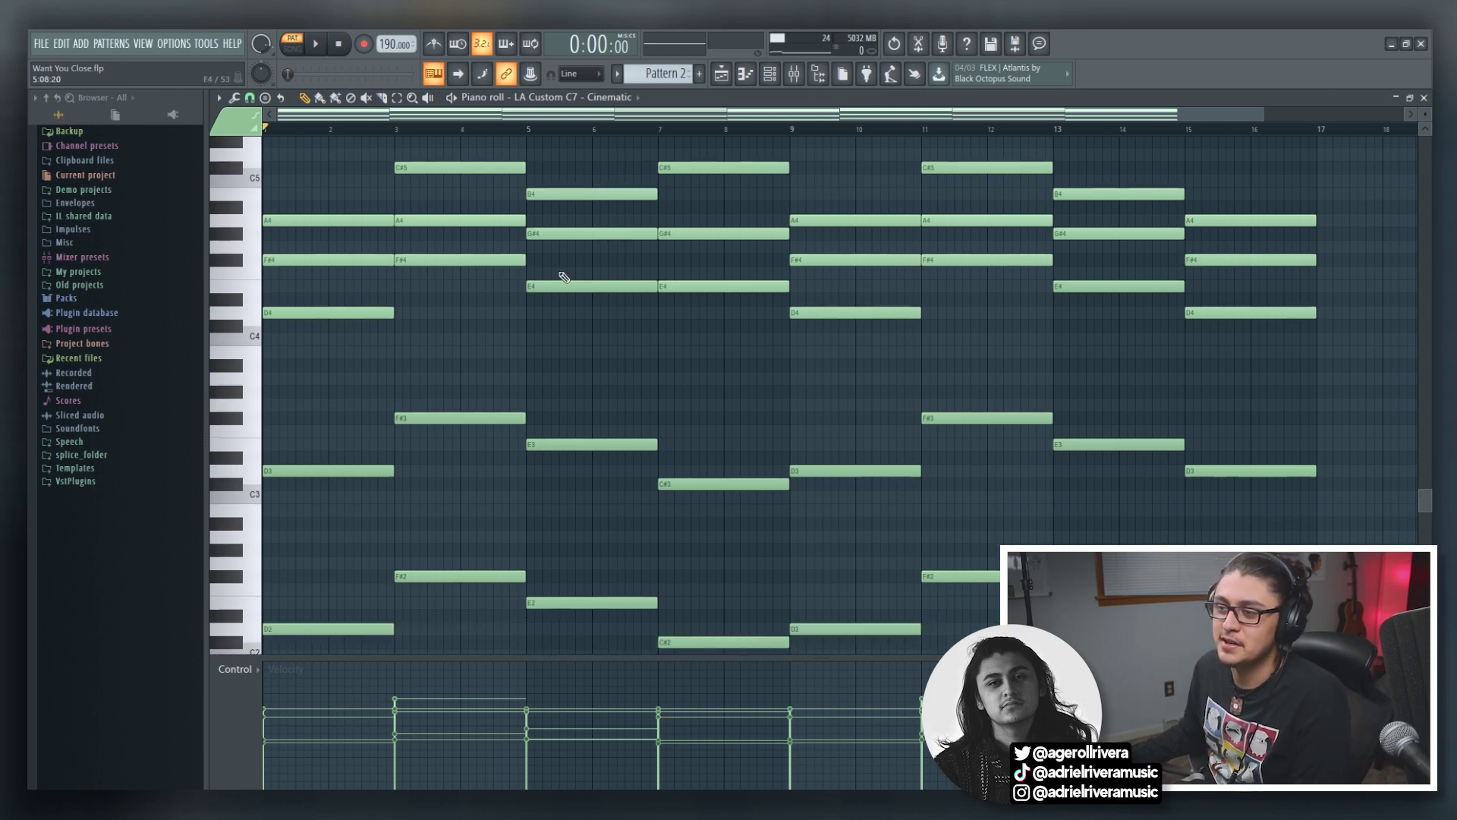
Play Pattern 2 twice against the metronome, switching the metronome off during the second playback before stopping.
{"action": "left_click", "coordinate": [326, 48]}
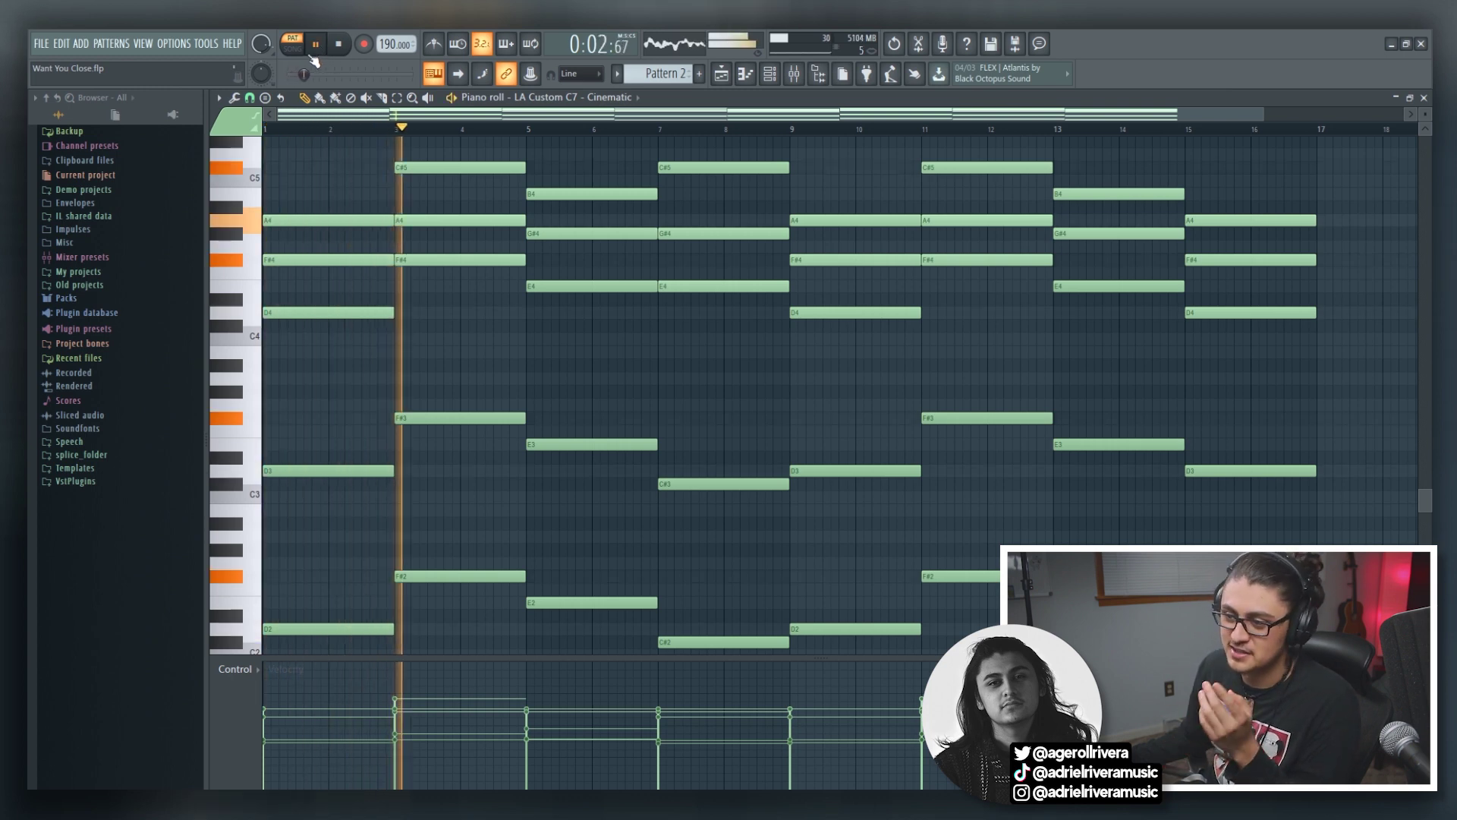
{"action": "left_click", "coordinate": [432, 50]}
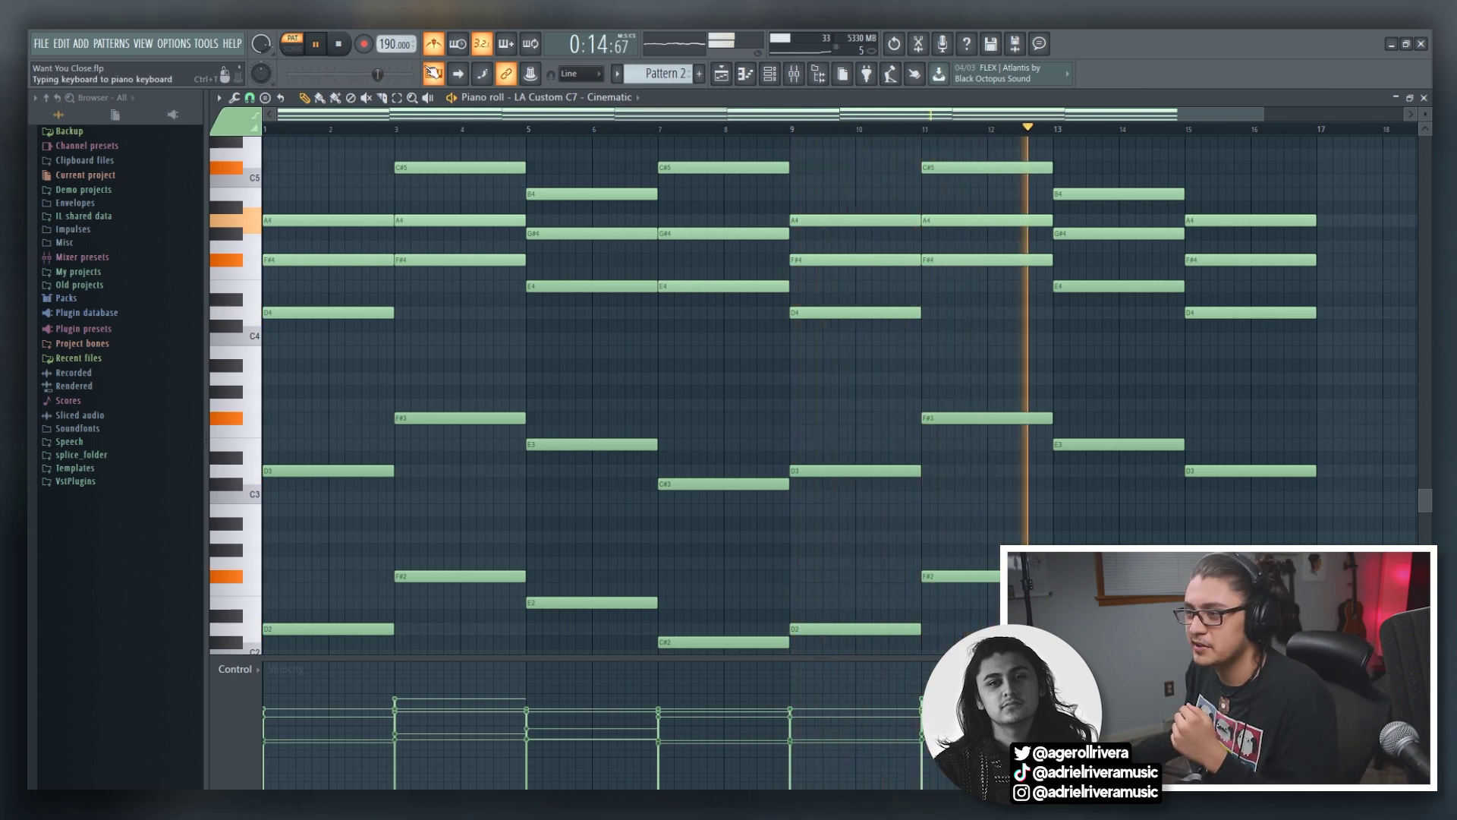
{"action": "left_click", "coordinate": [354, 46]}
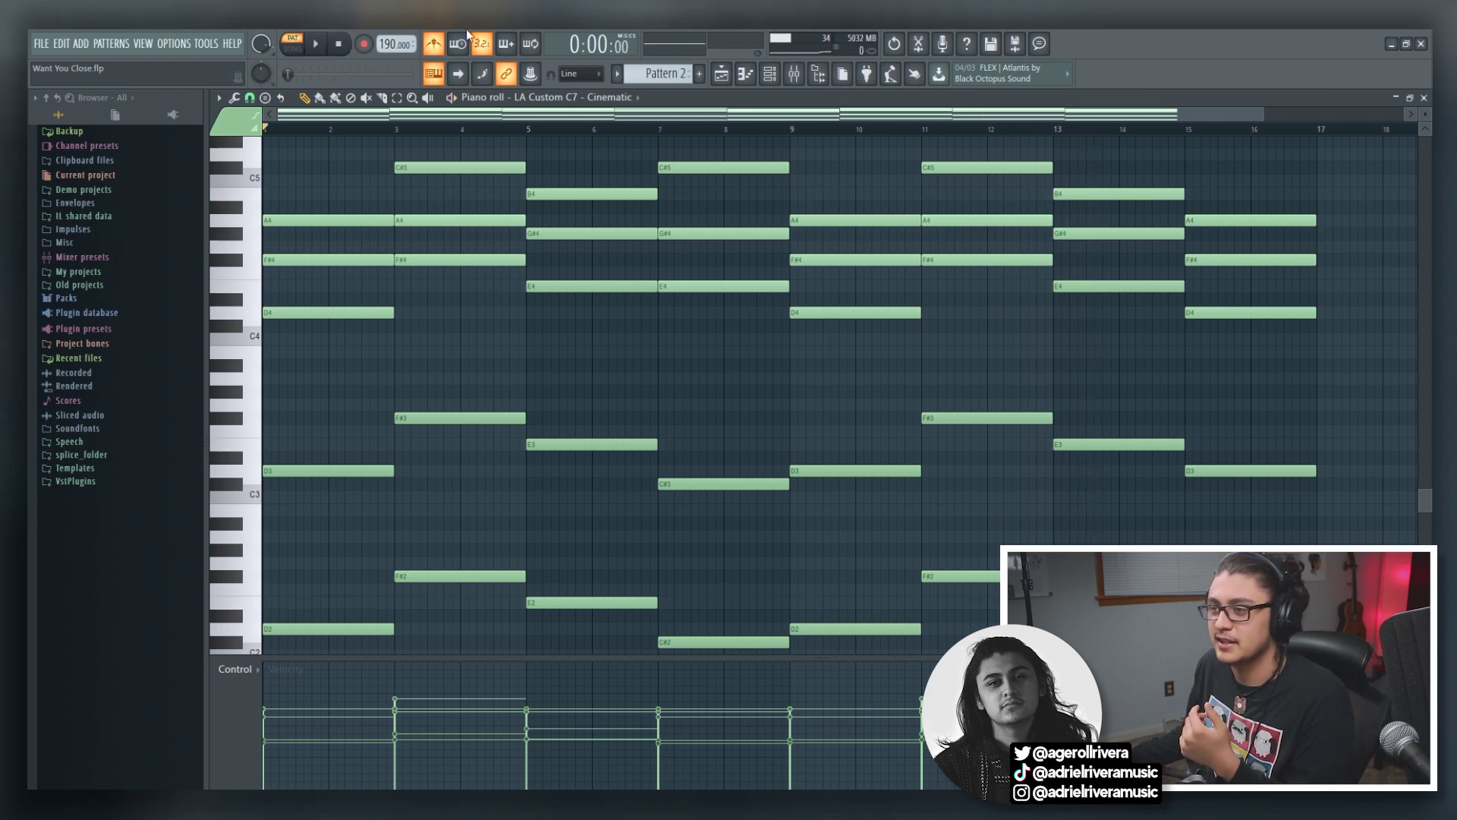
{"action": "left_click", "coordinate": [318, 45]}
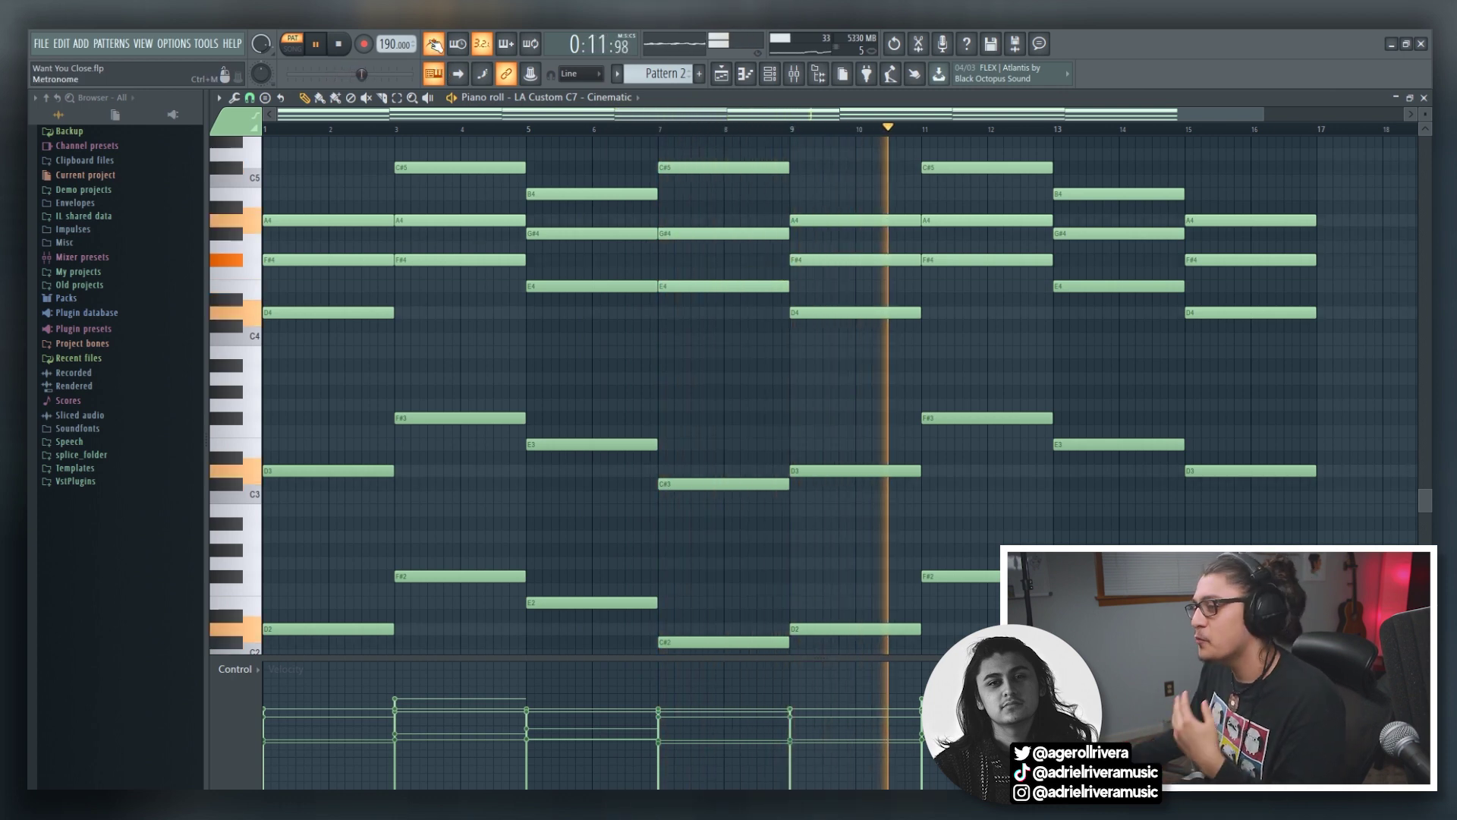
{"action": "left_click", "coordinate": [434, 44]}
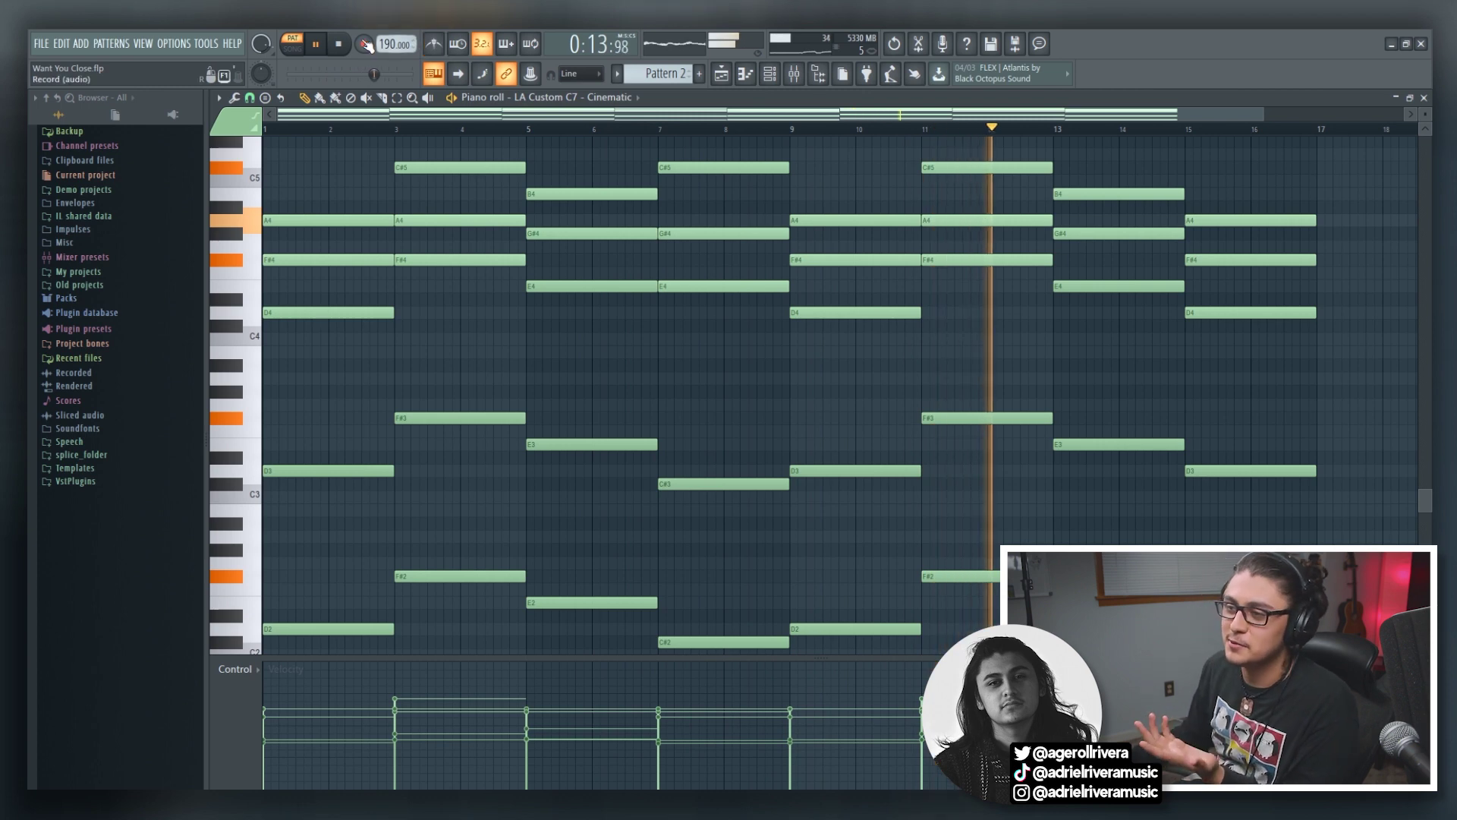
{"action": "key", "text": "space"}
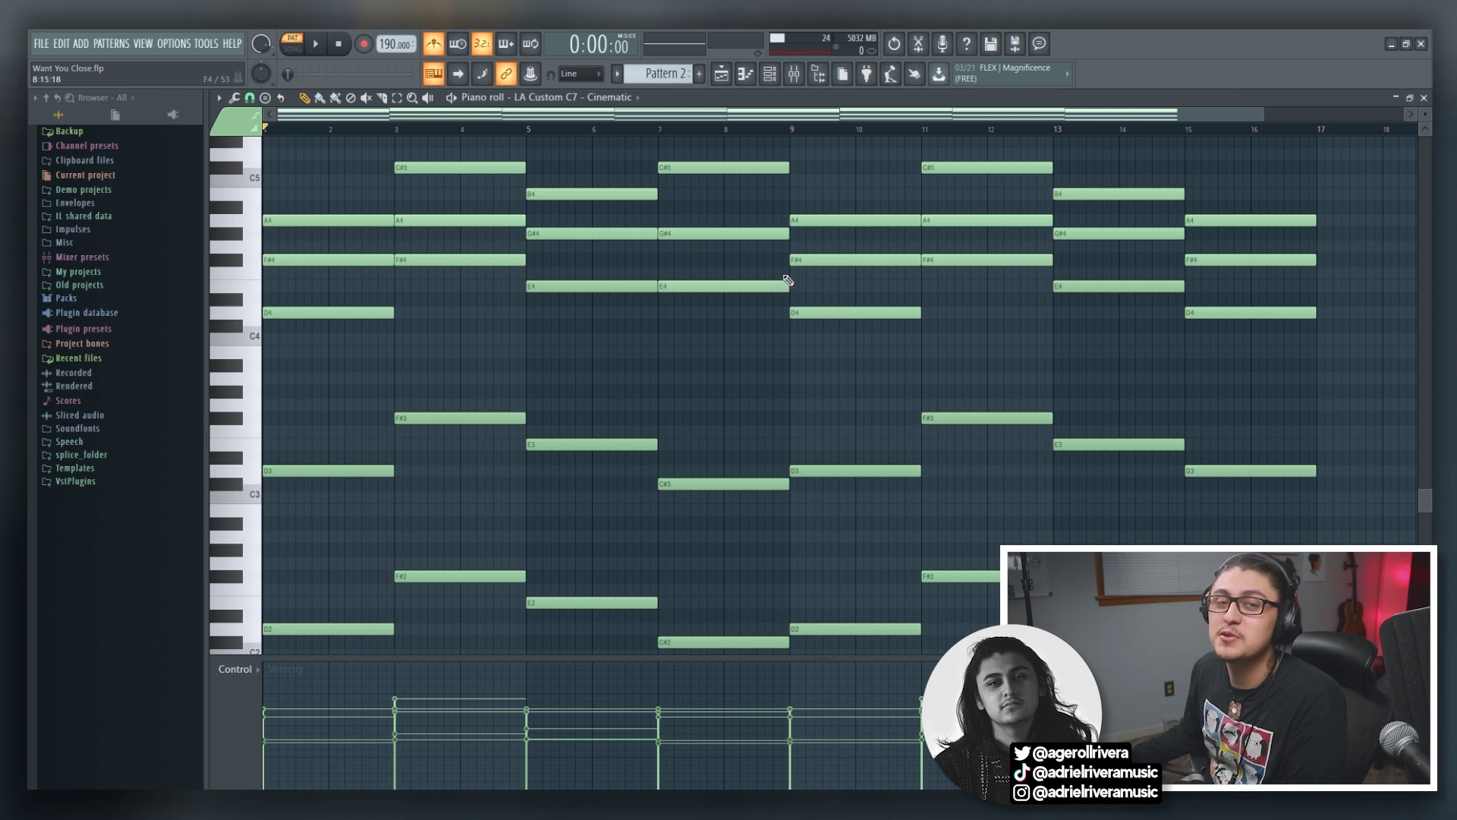
Play the playlist arrangement in song mode from bar 65 with the metronome off, and stop around bar 71.
{"action": "scroll", "coordinate": [743, 303], "scroll_direction": "down", "scroll_amount": 1}
{"action": "scroll", "coordinate": [743, 303], "scroll_direction": "up", "scroll_amount": 1}
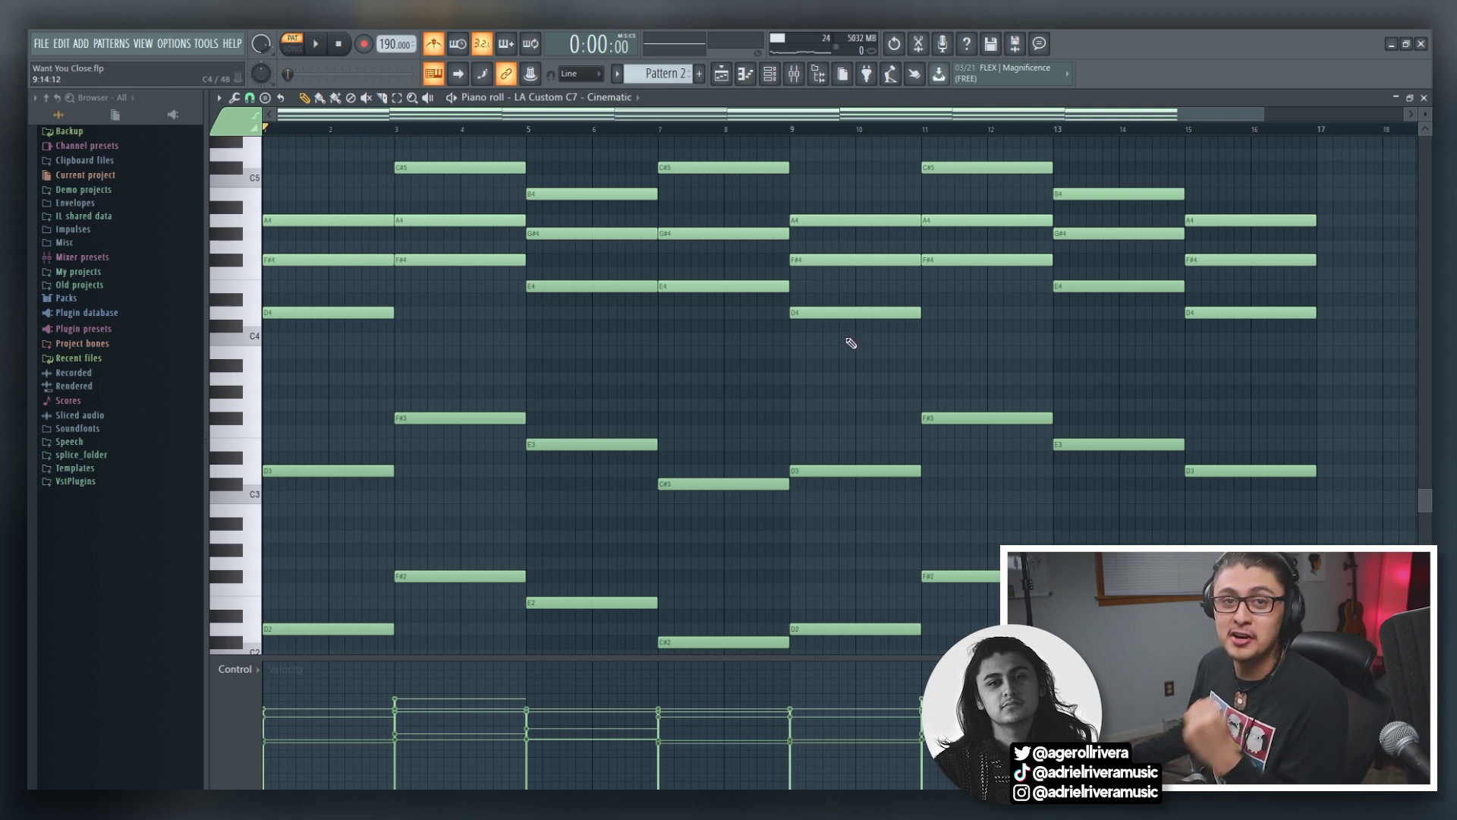
{"action": "scroll", "coordinate": [850, 347], "scroll_direction": "down", "scroll_amount": 1}
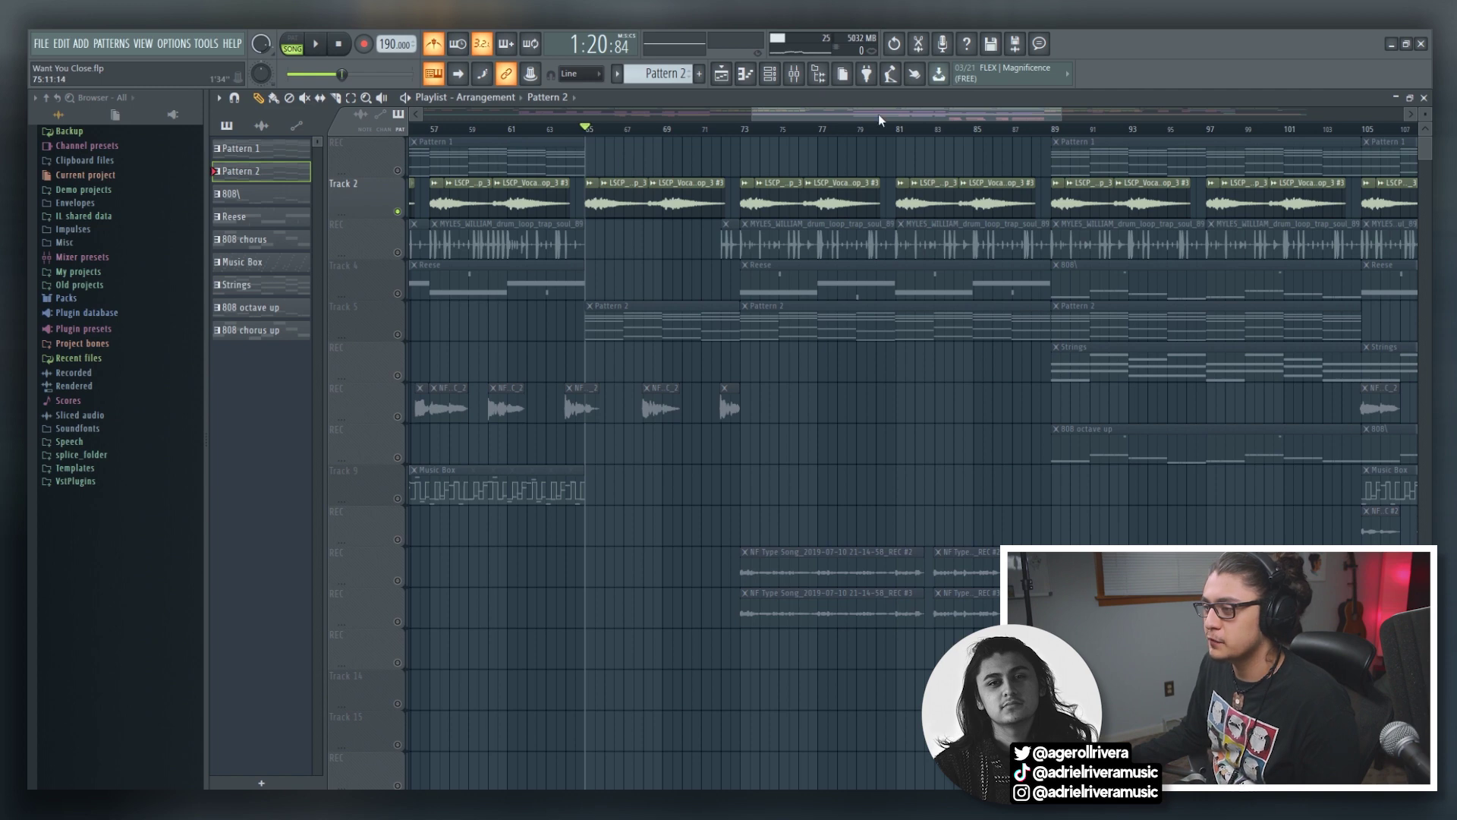
{"action": "scroll", "coordinate": [879, 119], "scroll_direction": "up", "scroll_amount": 2}
{"action": "key", "text": "space"}
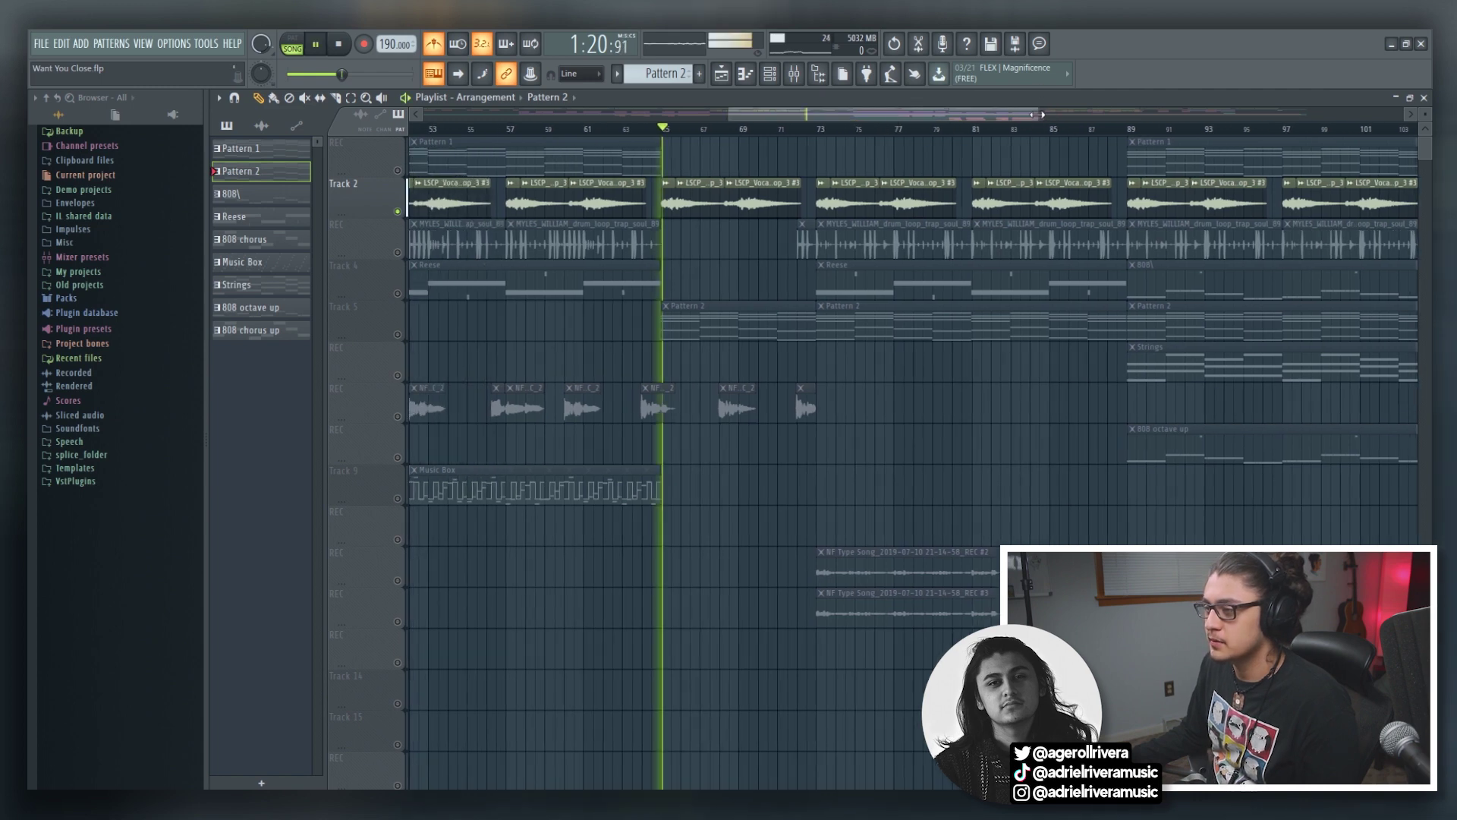
{"action": "left_click_drag", "start_coordinate": [577, 51], "coordinate": [577, 62]}
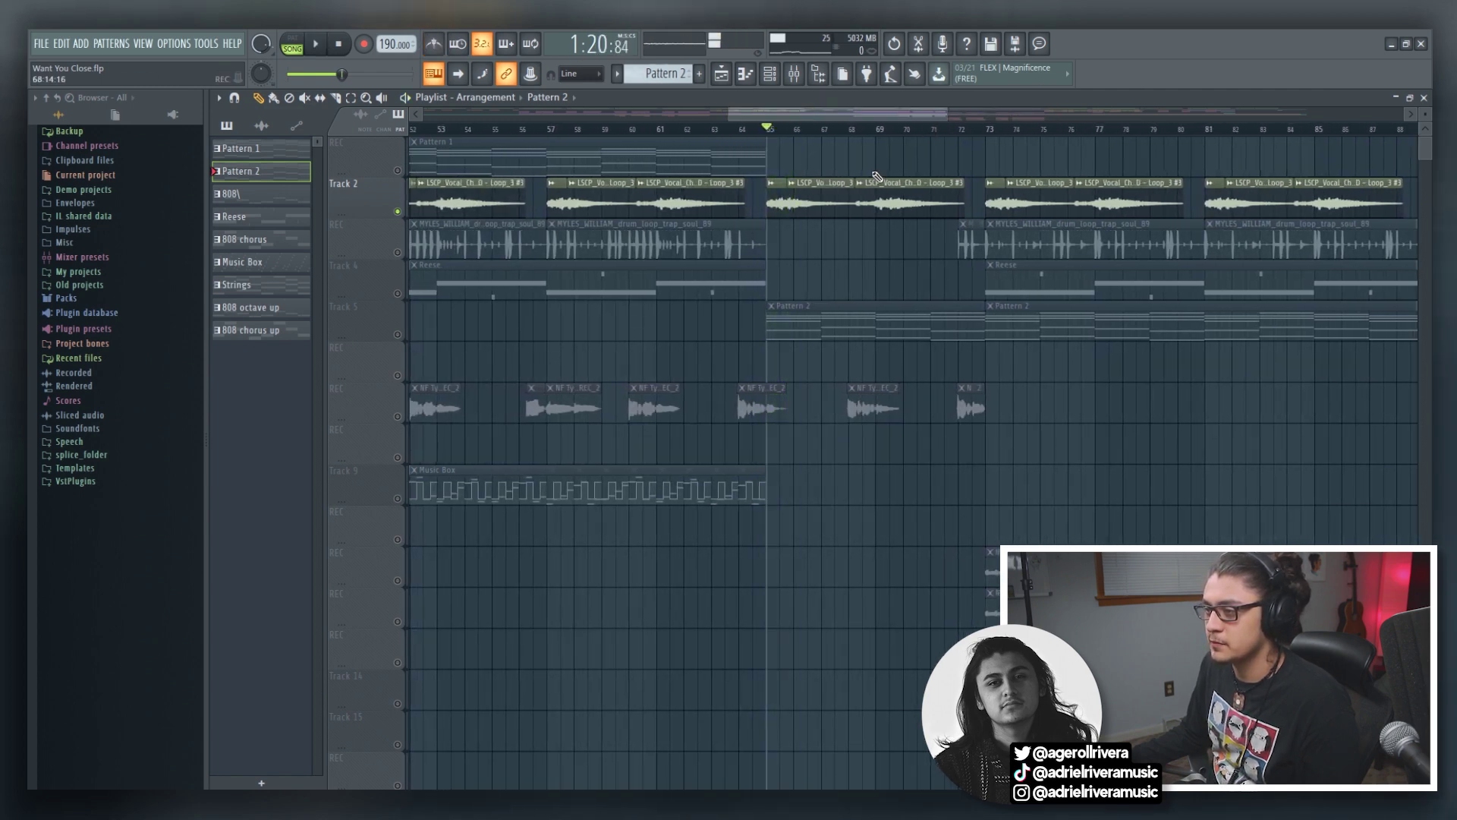
{"action": "left_click_drag", "start_coordinate": [813, 111], "coordinate": [813, 107]}
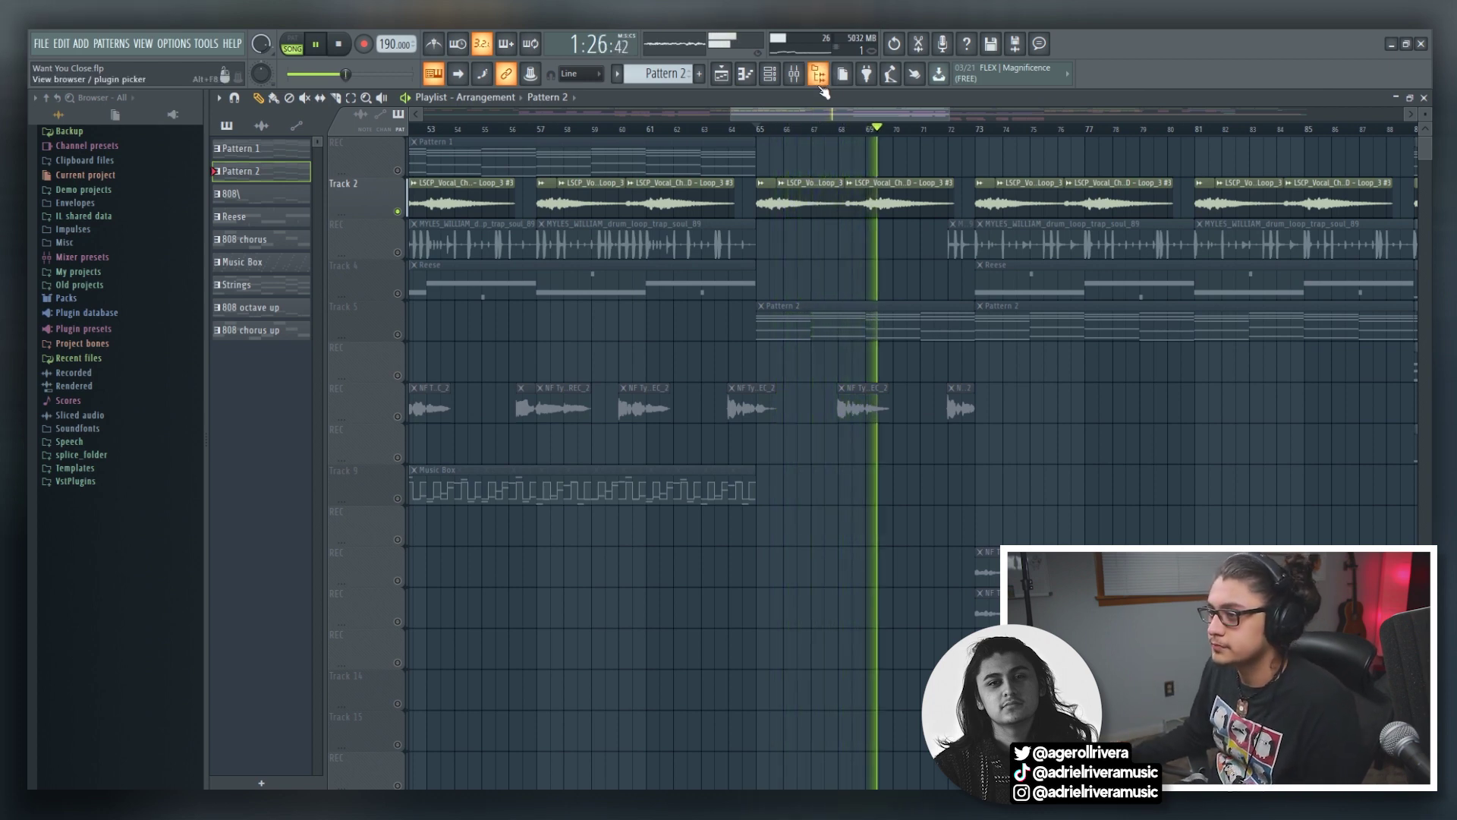
{"action": "left_click_drag", "start_coordinate": [815, 116], "coordinate": [835, 112]}
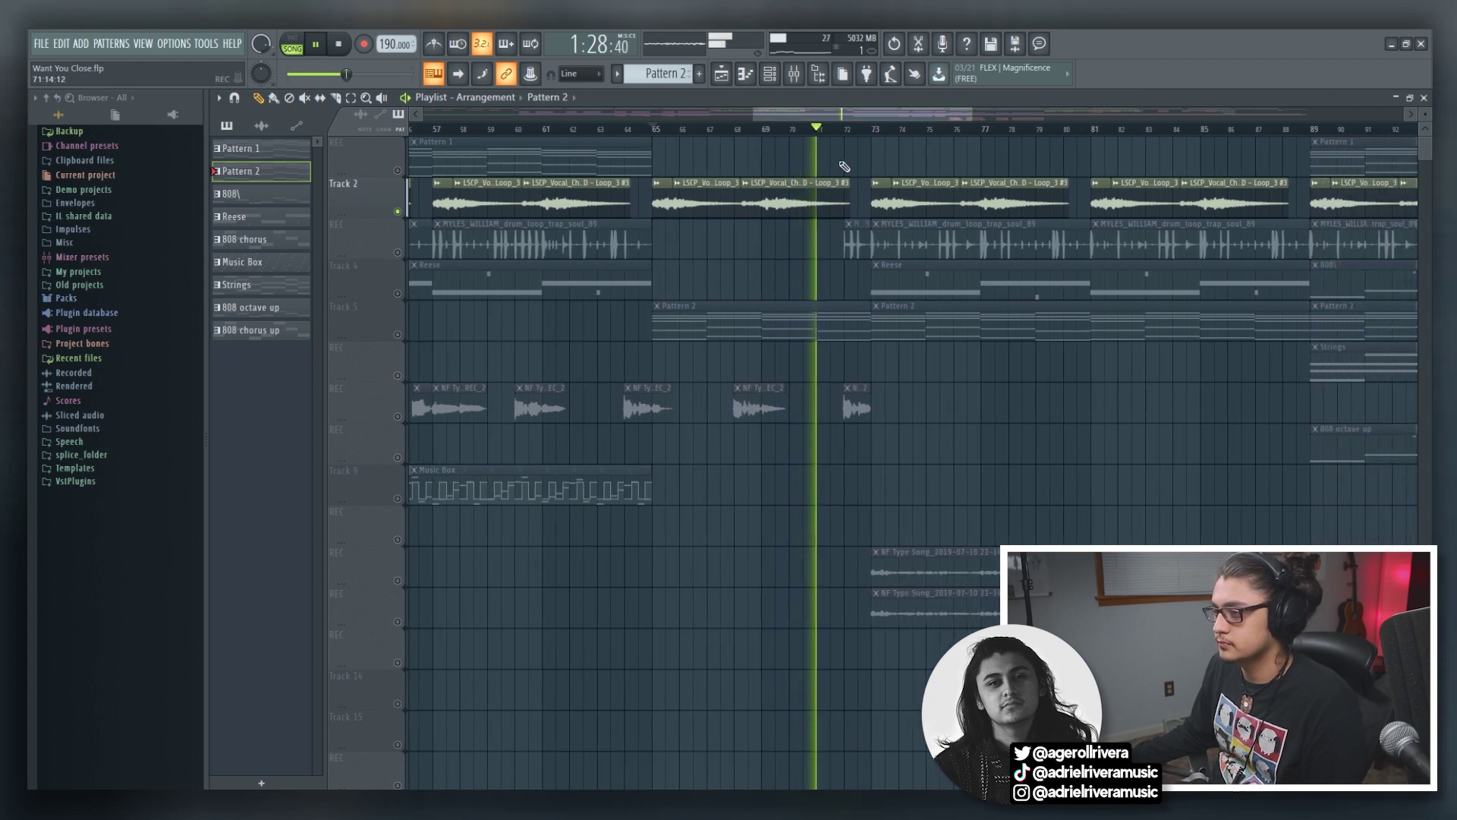
{"action": "key", "text": "space"}
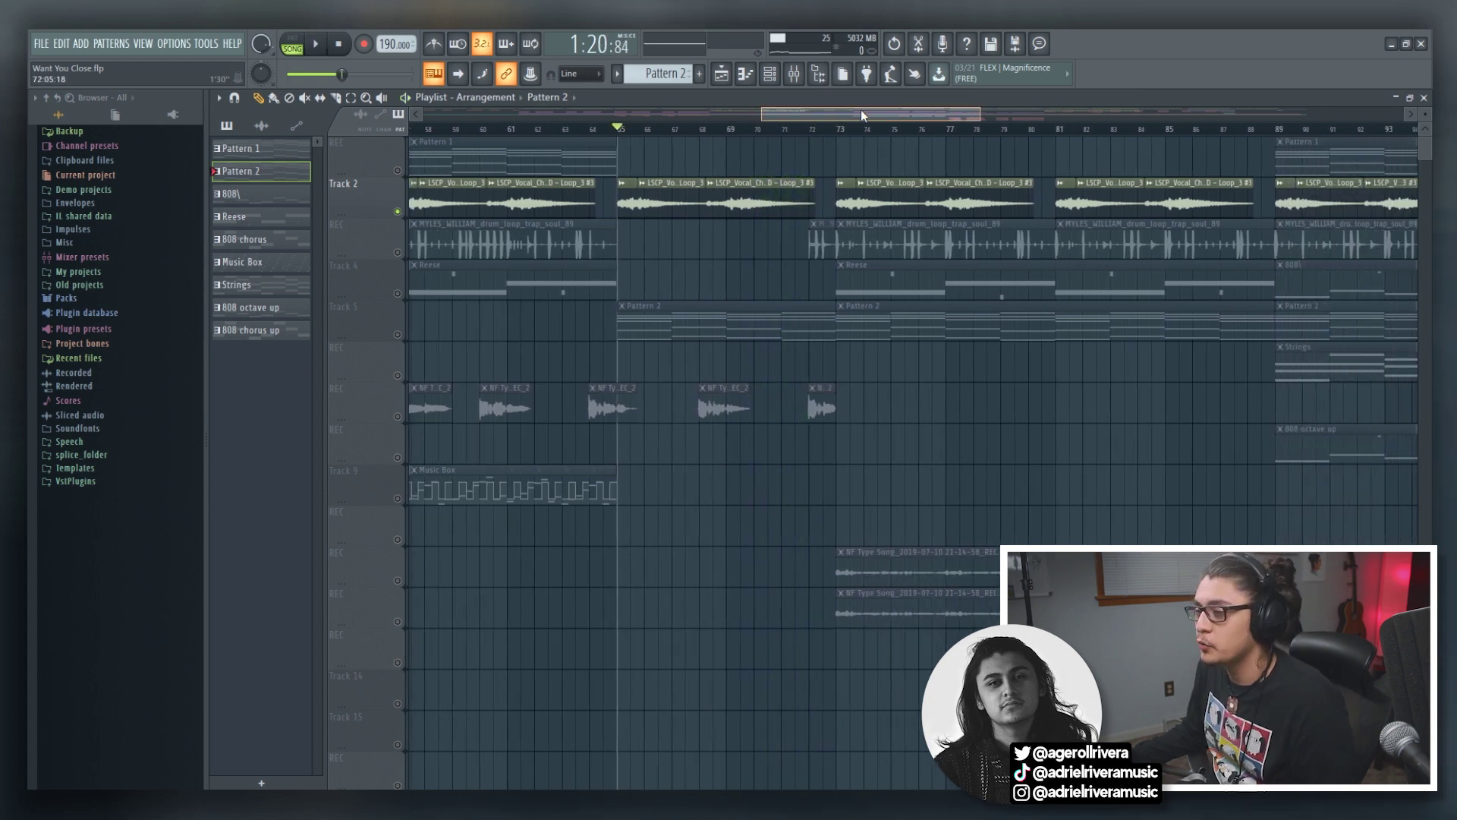
Examine the playlist clips between about bars 62 and 82, around where Pattern 2 enters at bar 65.
{"action": "left_click_drag", "start_coordinate": [992, 122], "coordinate": [953, 120]}
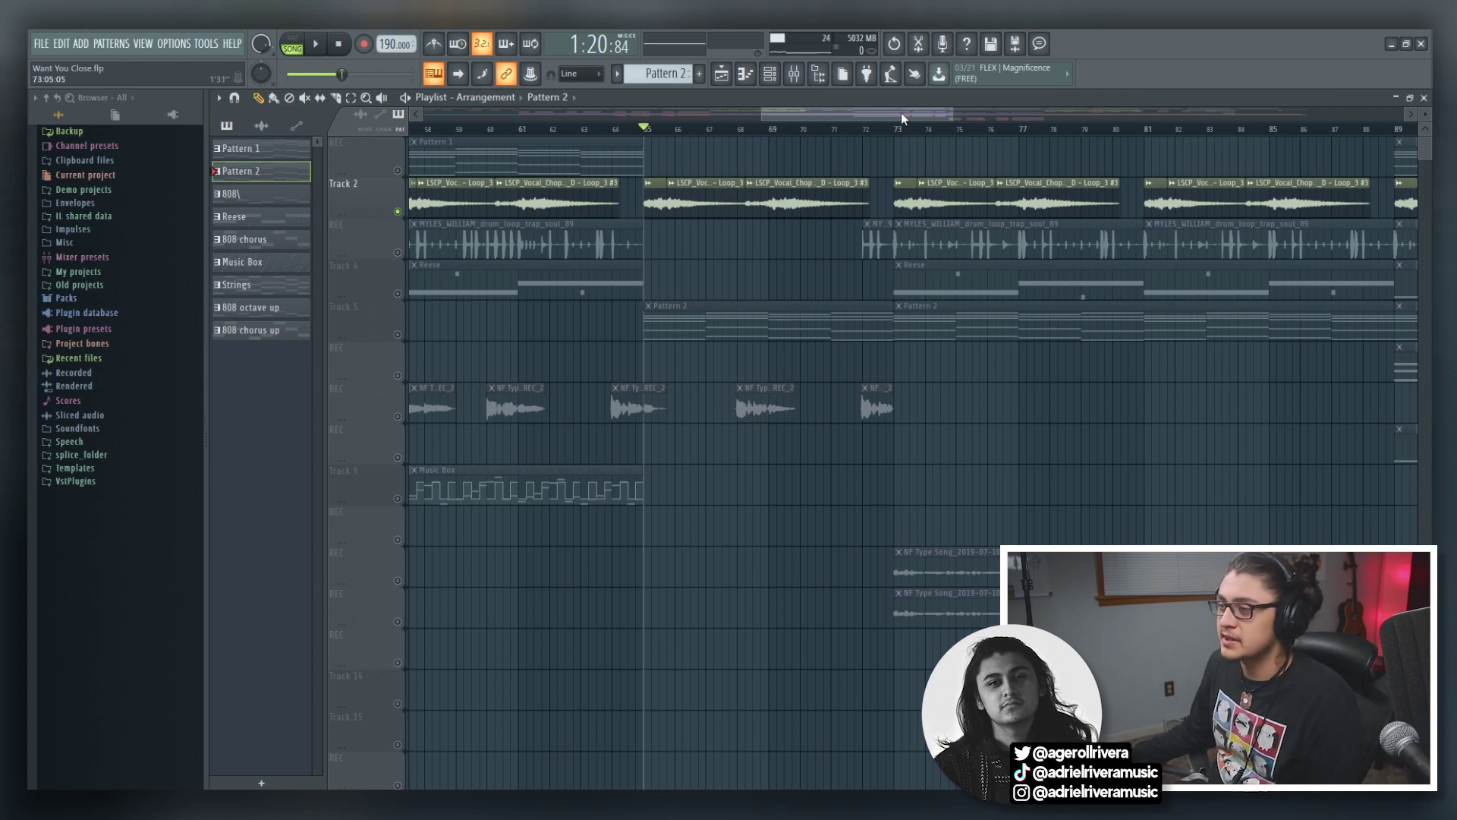
{"action": "left_click_drag", "start_coordinate": [902, 116], "coordinate": [904, 111]}
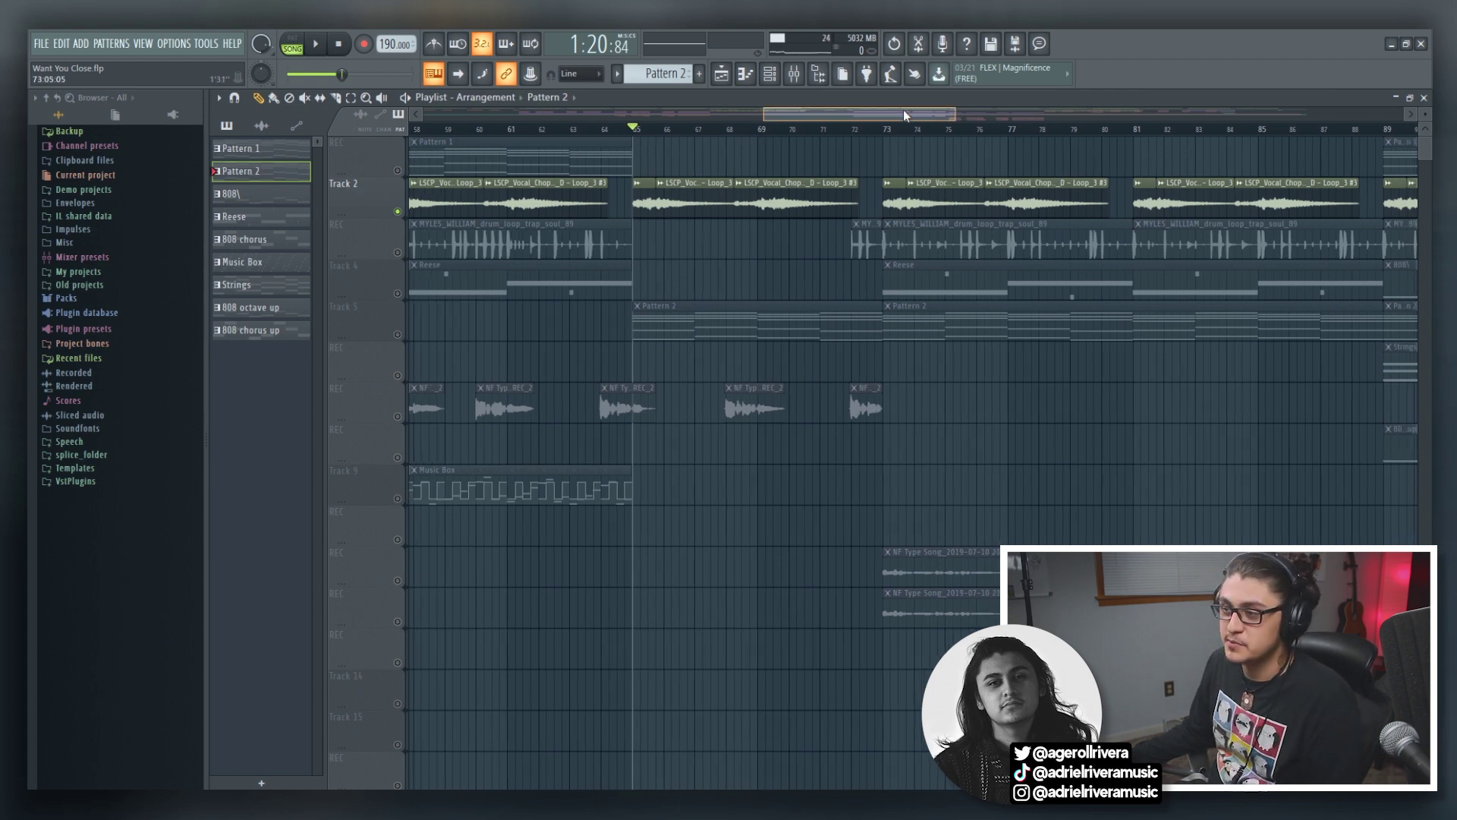
{"action": "scroll", "coordinate": [903, 109], "scroll_direction": "right", "scroll_amount": 3}
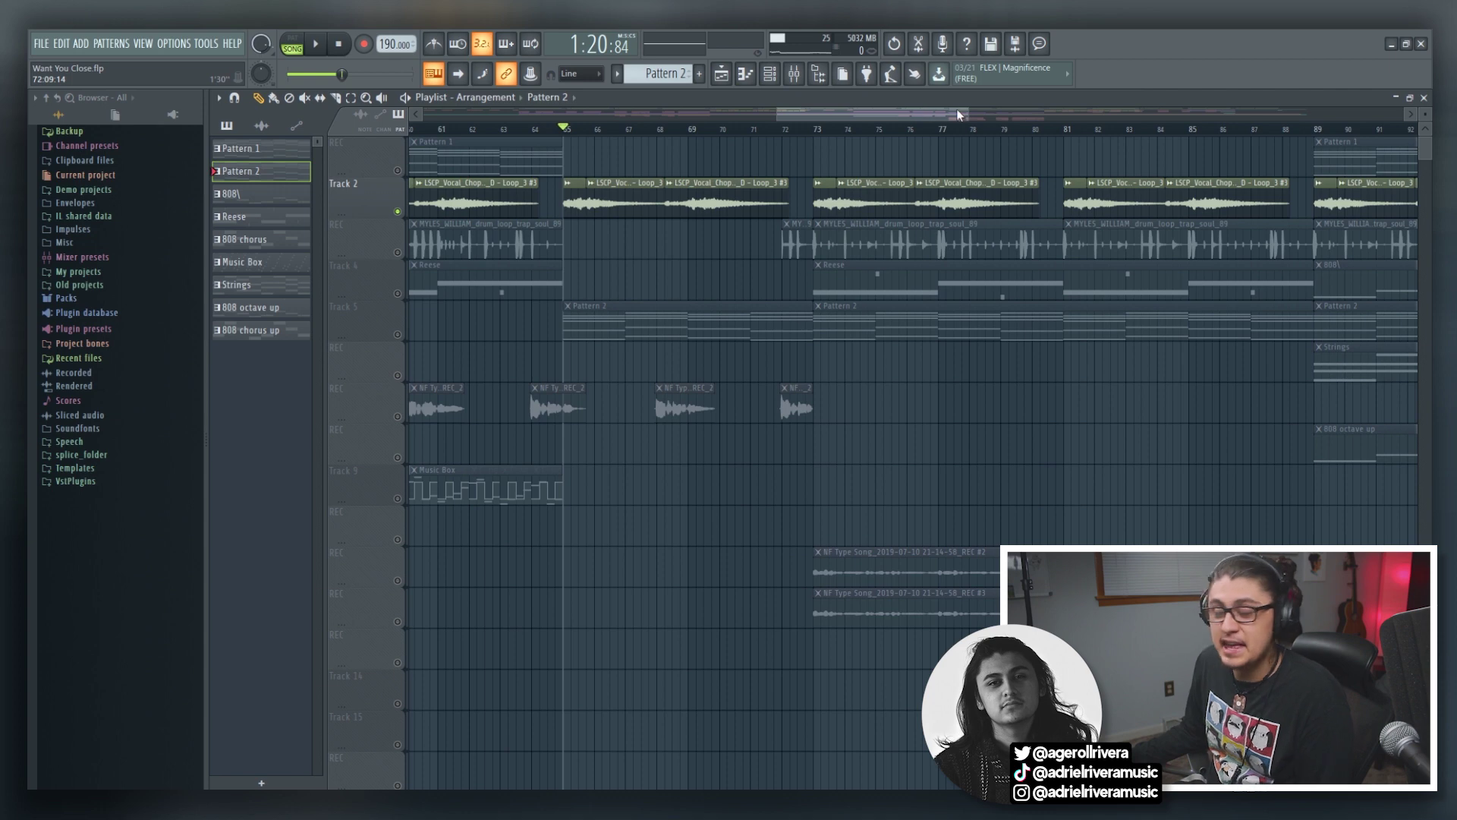
{"action": "scroll", "coordinate": [823, 111], "scroll_direction": "up", "scroll_amount": 2}
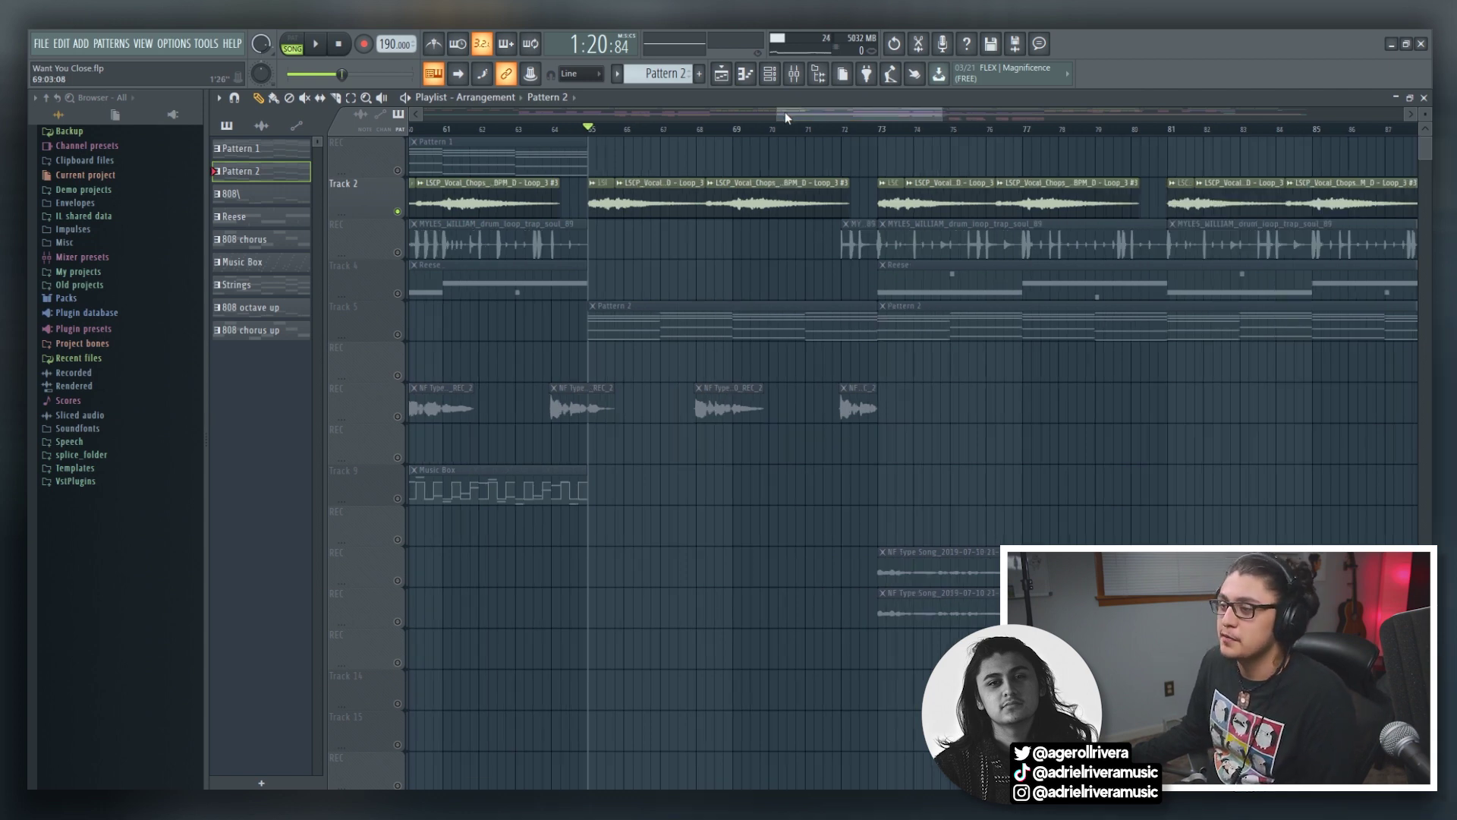
{"action": "scroll", "coordinate": [828, 108], "scroll_direction": "up", "scroll_amount": 2}
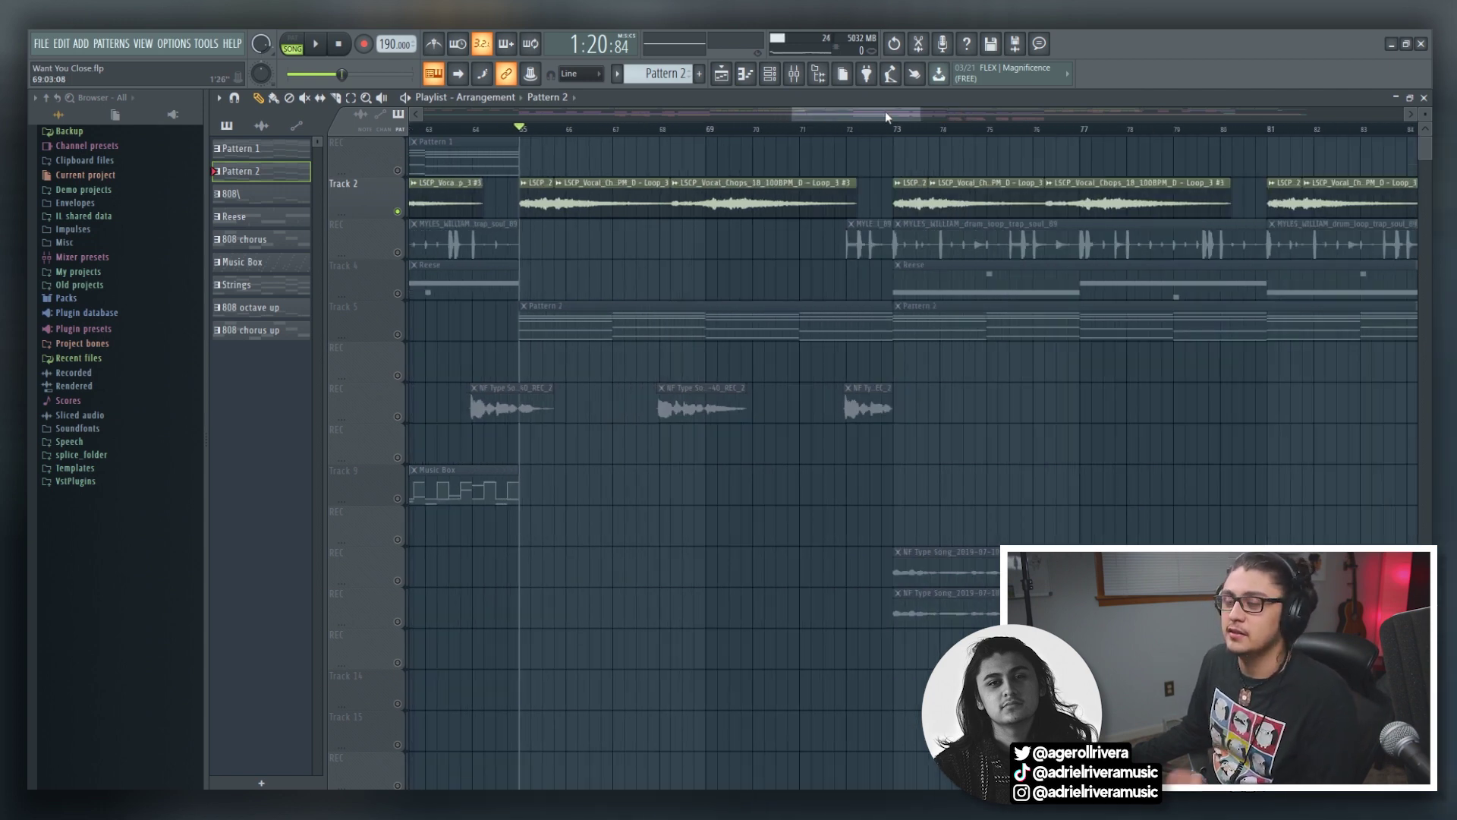
{"action": "scroll", "coordinate": [863, 114], "scroll_direction": "left", "scroll_amount": 2}
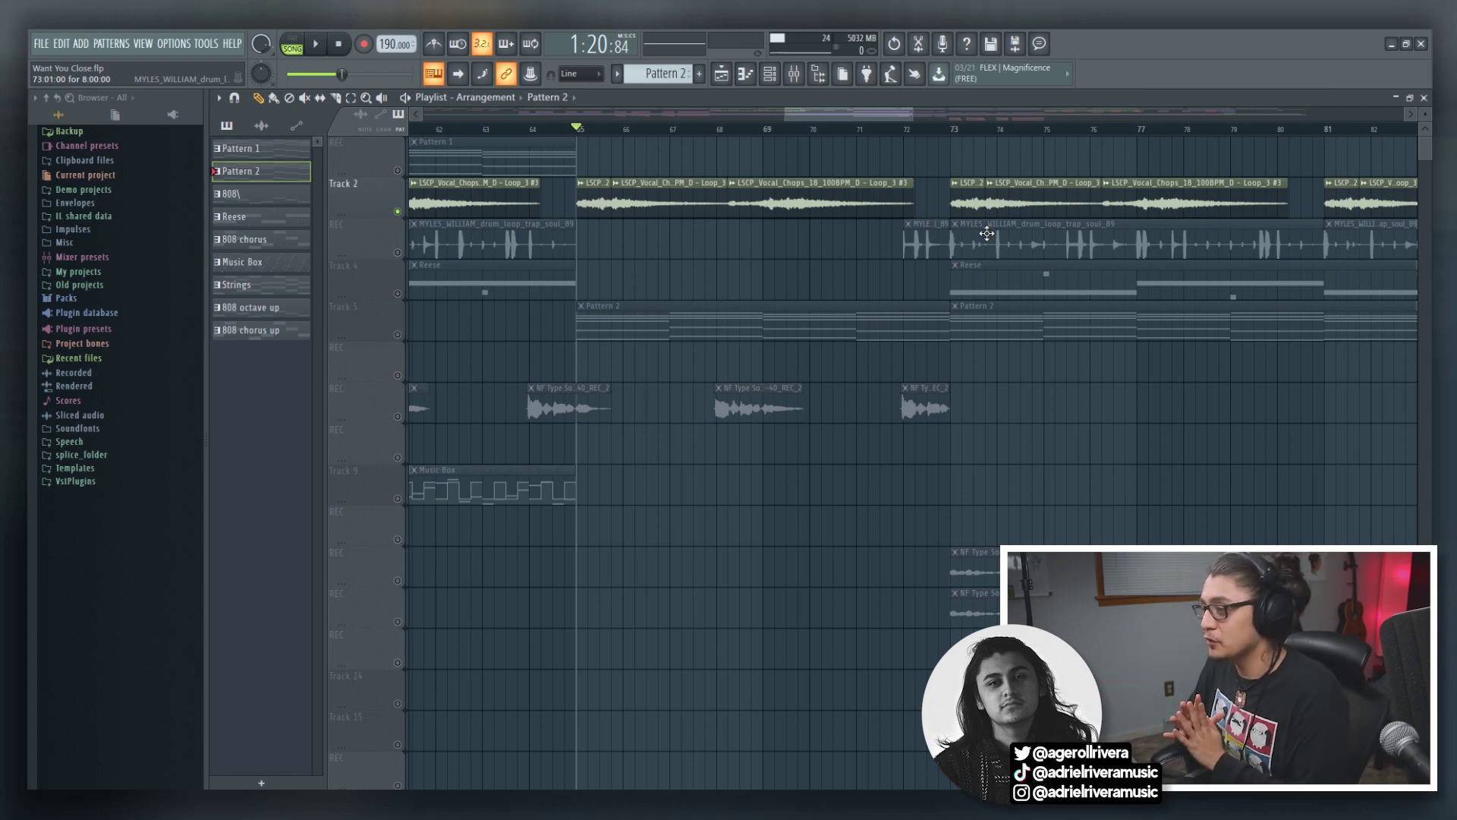
Show the Vocal Chop track in the mixer, play the vocal chops from bar 65, and stop.
{"action": "left_click", "coordinate": [794, 73]}
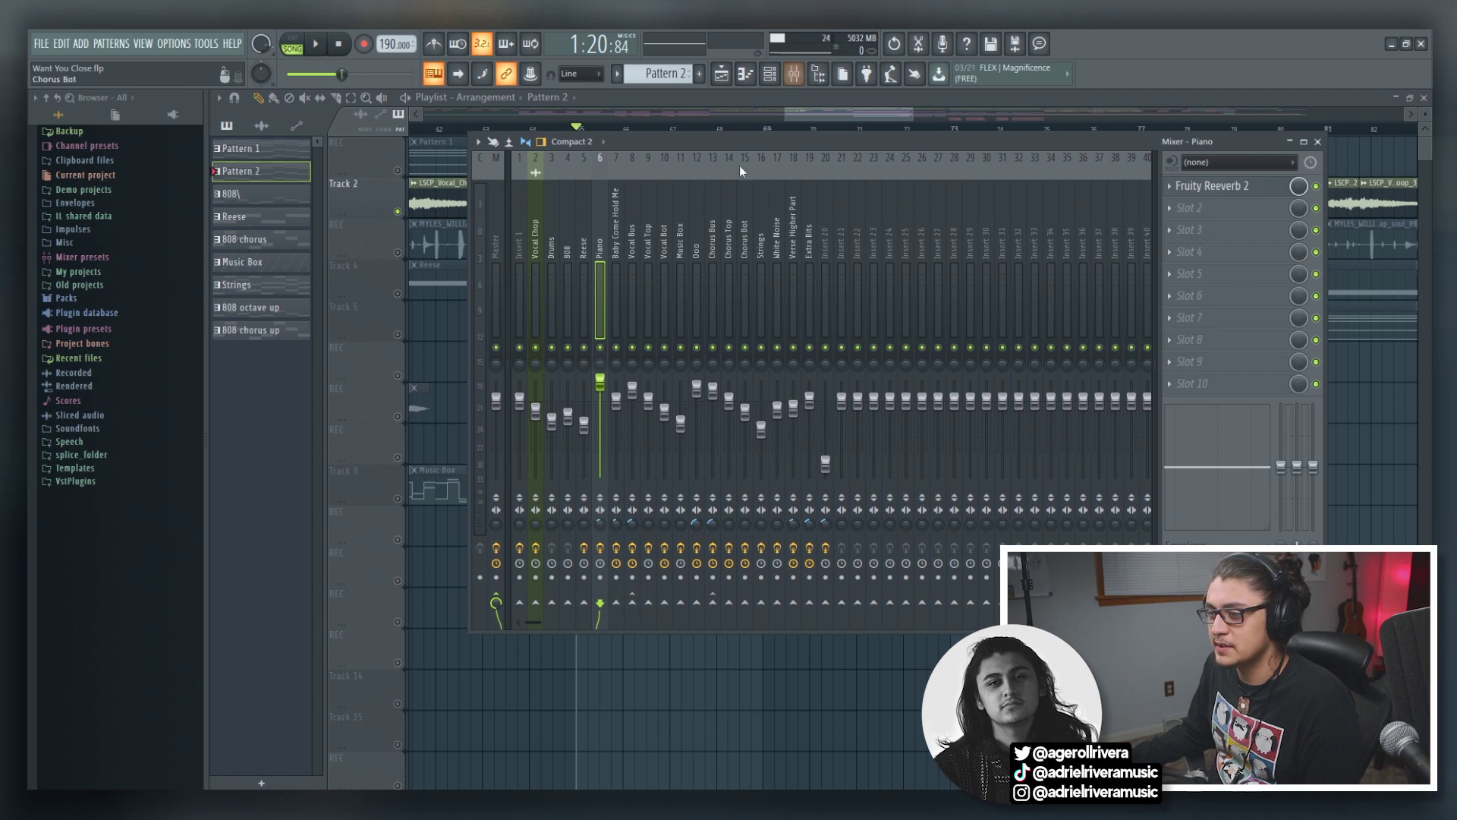
{"action": "left_click", "coordinate": [535, 440]}
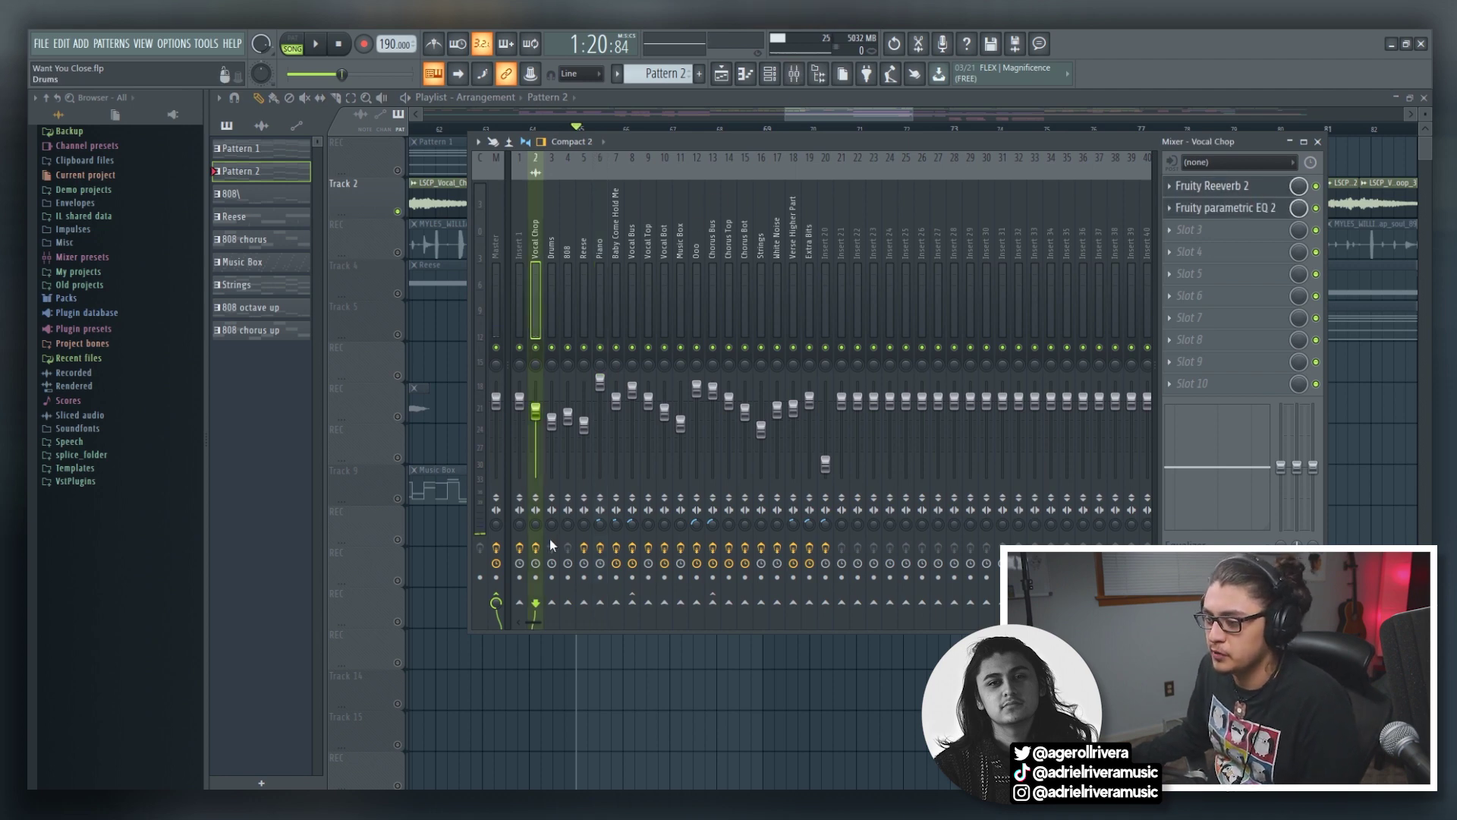
{"action": "left_click_drag", "start_coordinate": [803, 141], "coordinate": [868, 219]}
{"action": "key", "text": "space"}
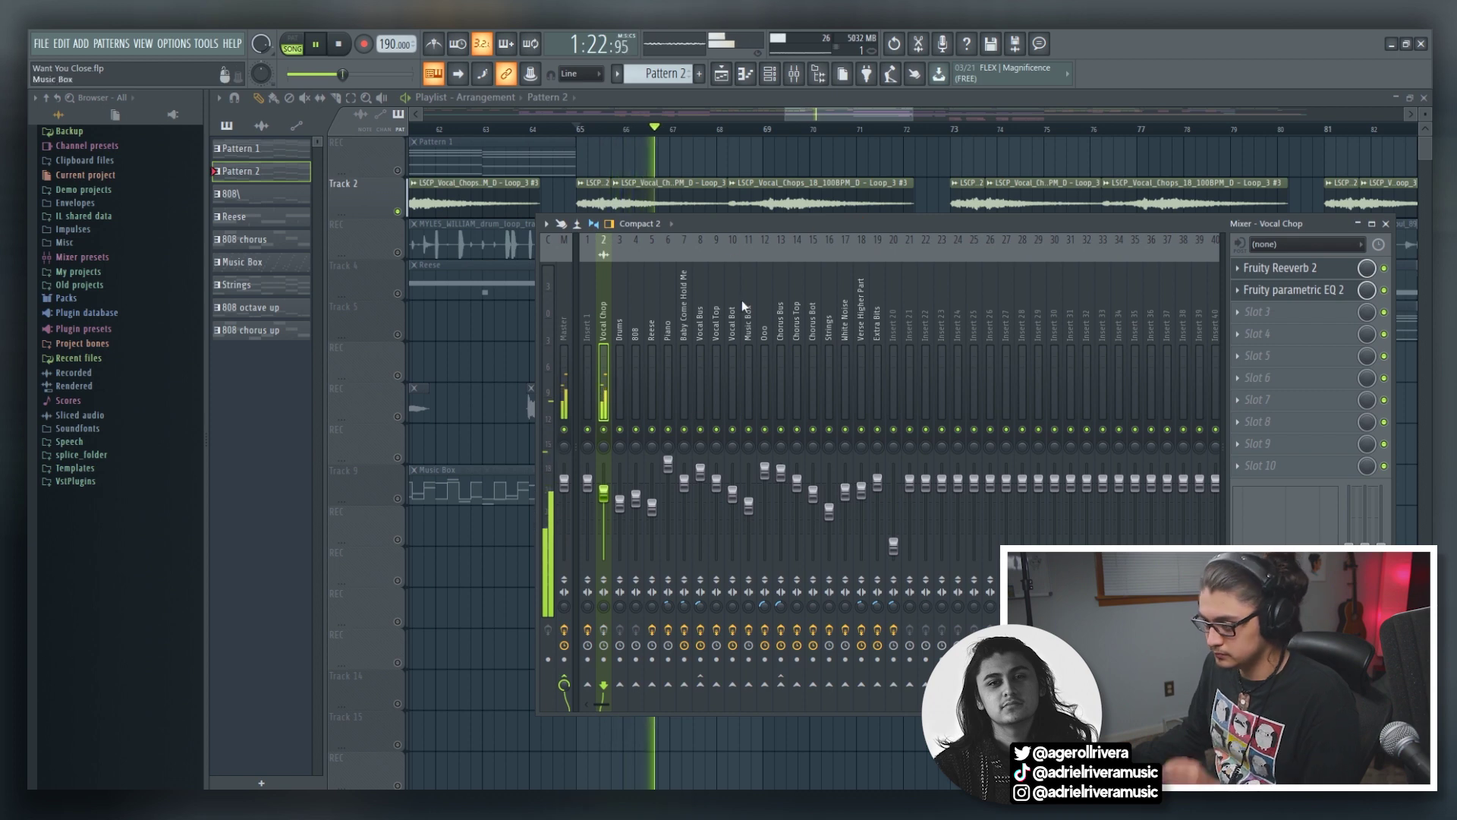
{"action": "key", "text": "space"}
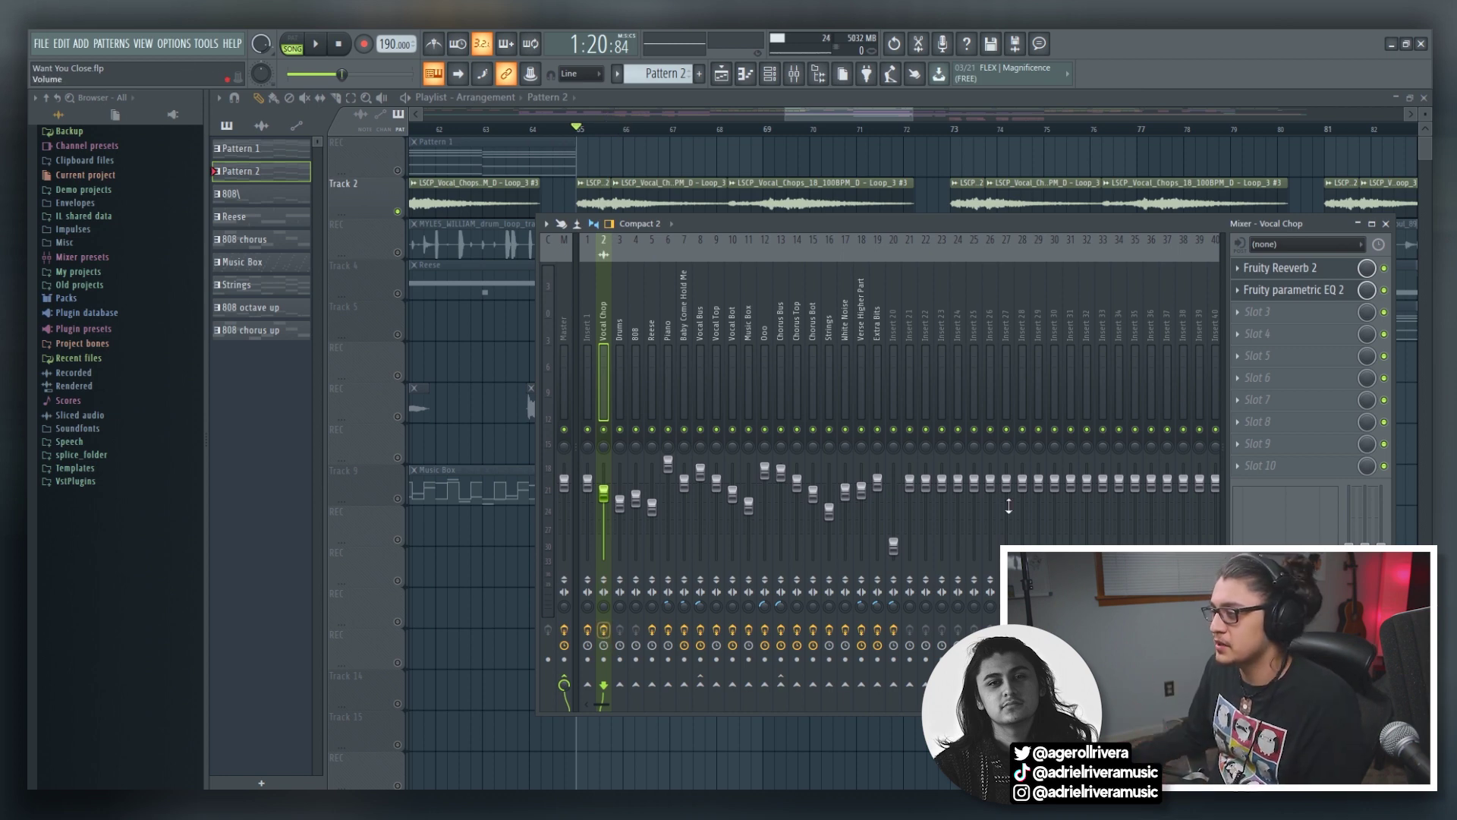
Inspect the Vocal Chop track's Fruity Reeverb 2 settings and bypass its Fruity parametric EQ 2.
{"action": "left_click", "coordinate": [1283, 268]}
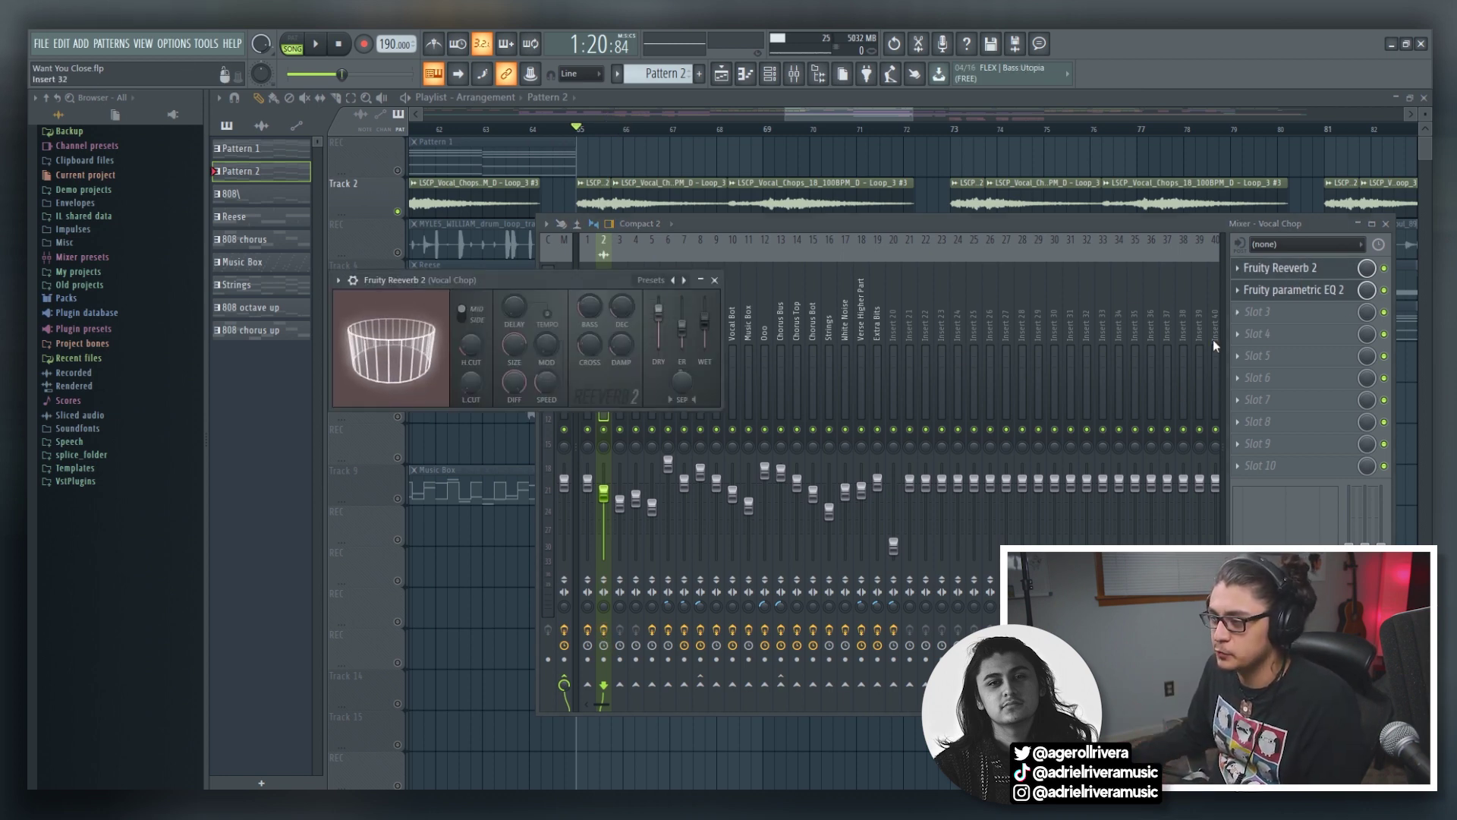
{"action": "left_click_drag", "start_coordinate": [507, 280], "coordinate": [604, 289]}
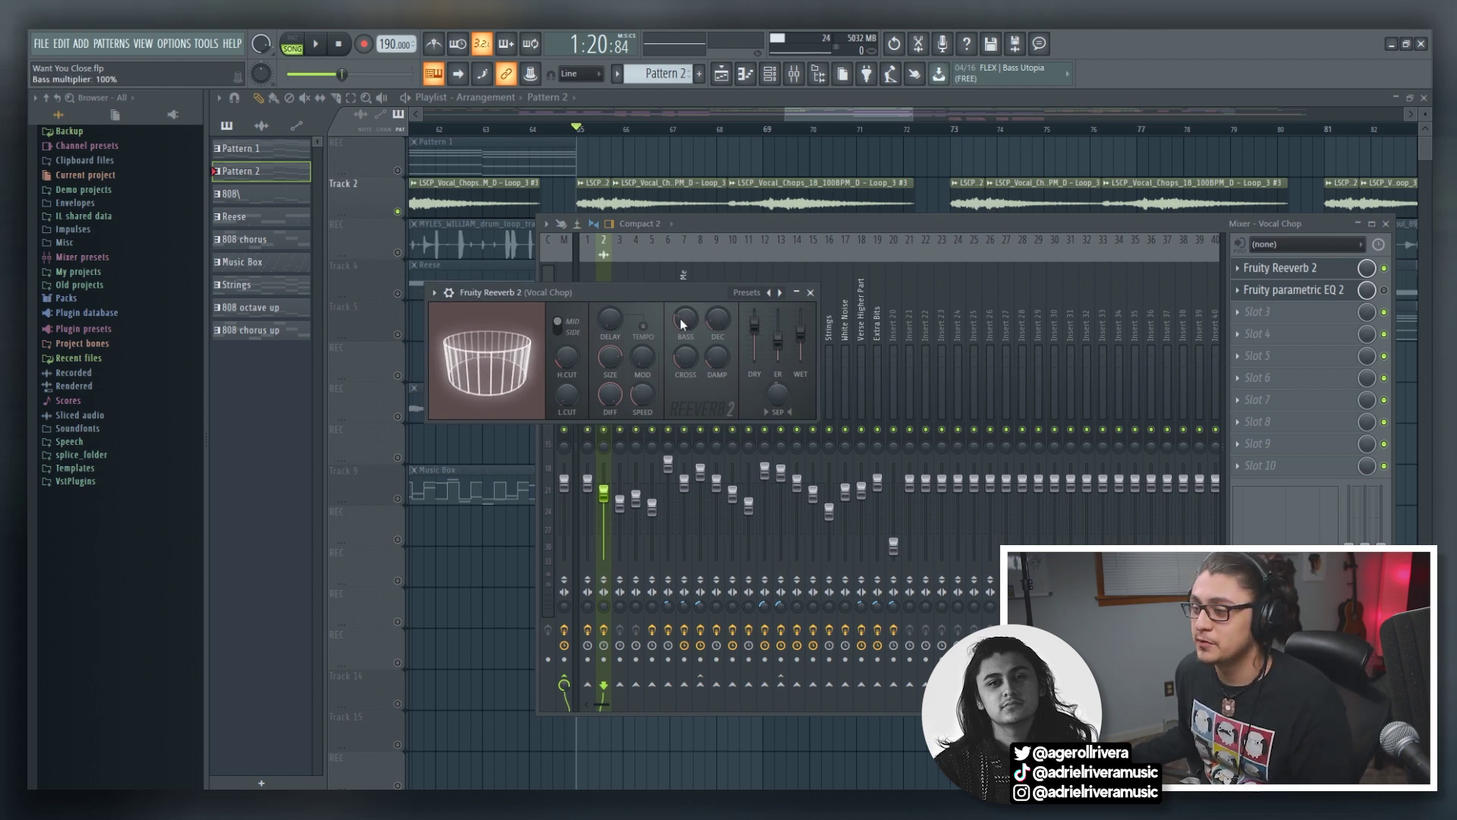
{"action": "left_click_drag", "start_coordinate": [619, 290], "coordinate": [685, 248]}
Play the end of the vocal chop loop from between bars 71 and 72 twice, with the parametric EQ bypassed.
{"action": "left_click", "coordinate": [864, 129]}
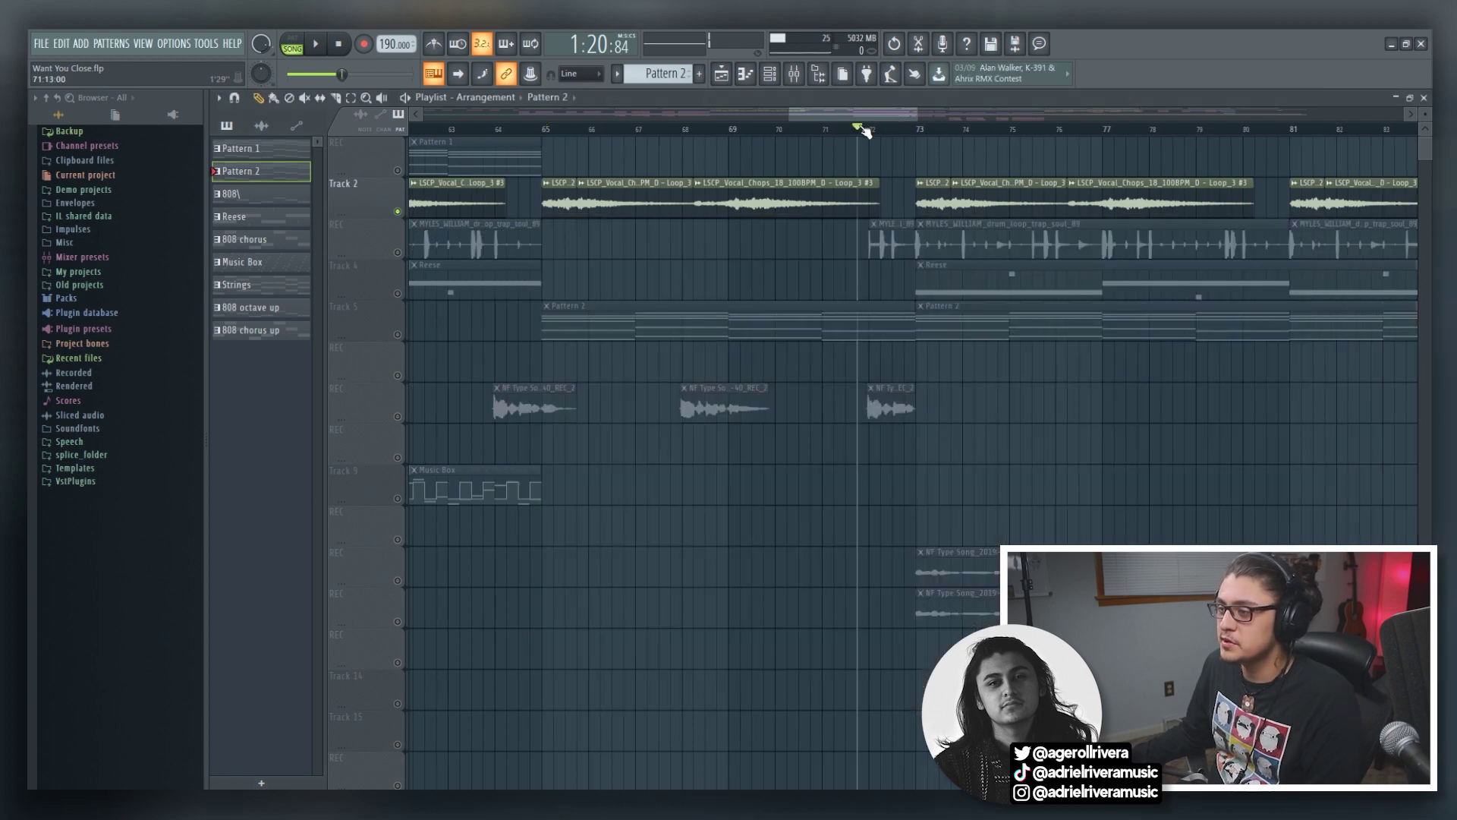
{"action": "left_click", "coordinate": [793, 74]}
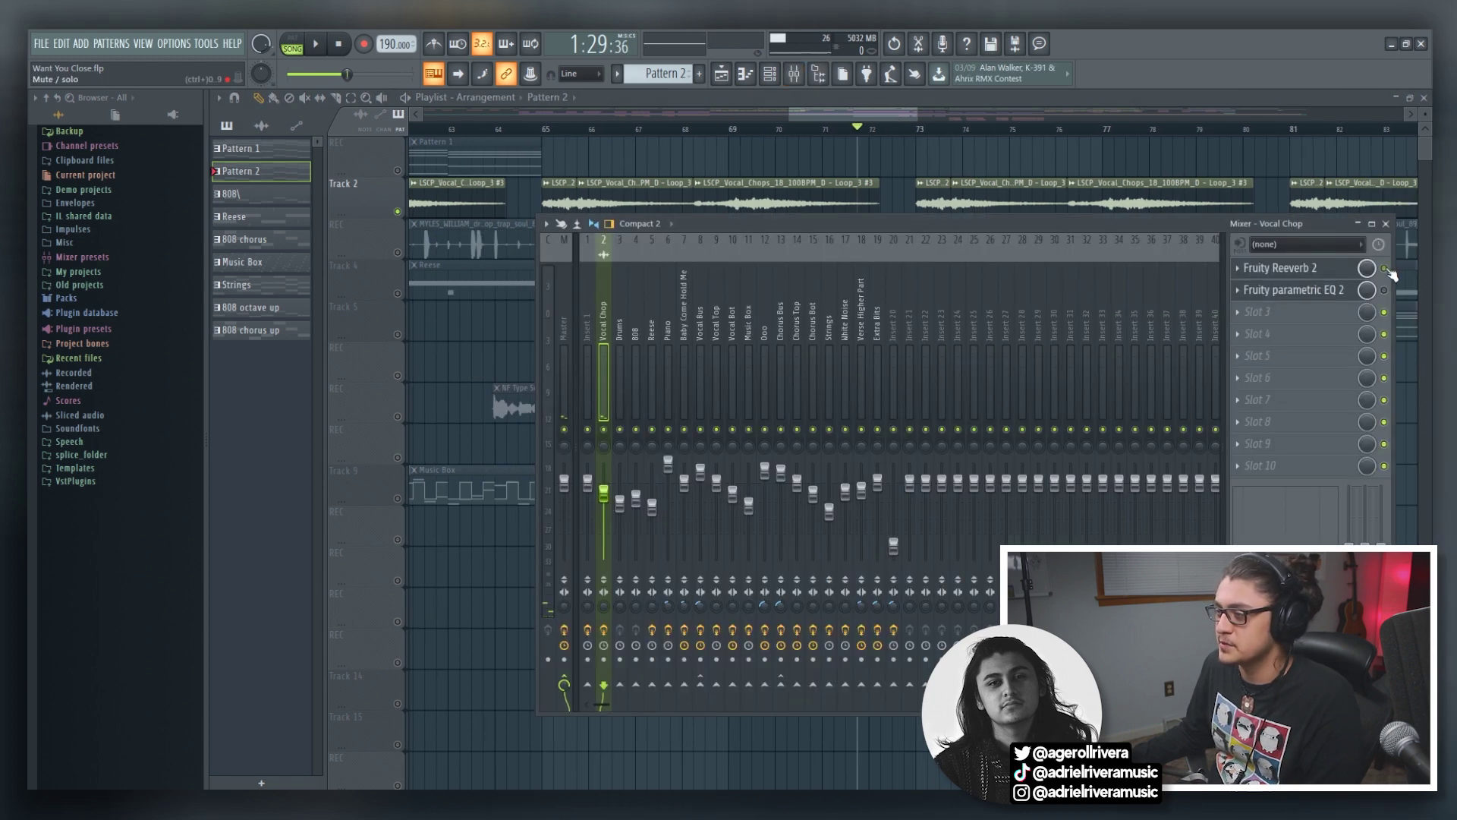
{"action": "key", "text": "F9"}
{"action": "key", "text": "space"}
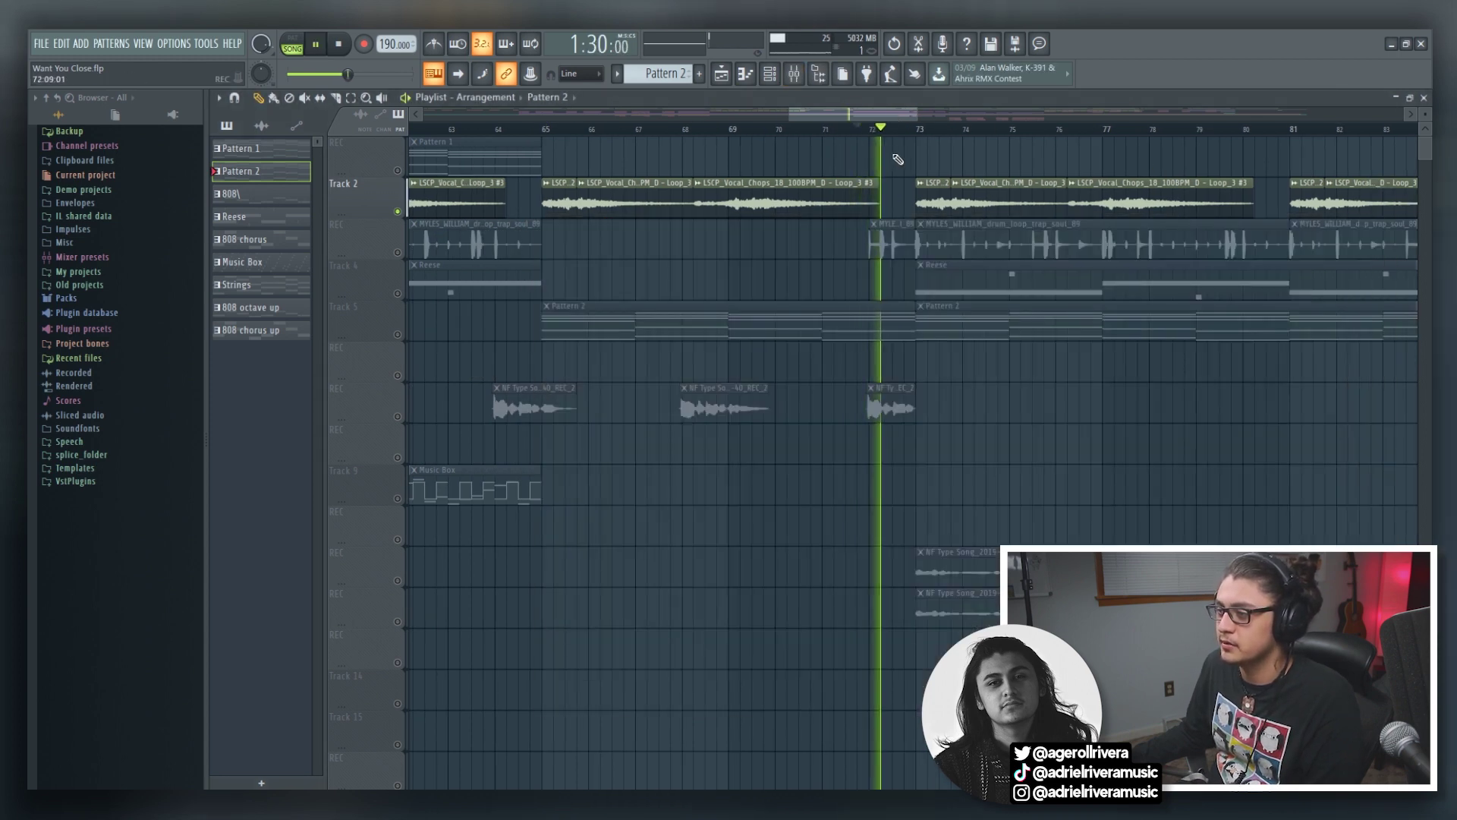
{"action": "key", "text": "space"}
{"action": "key", "text": "F9"}
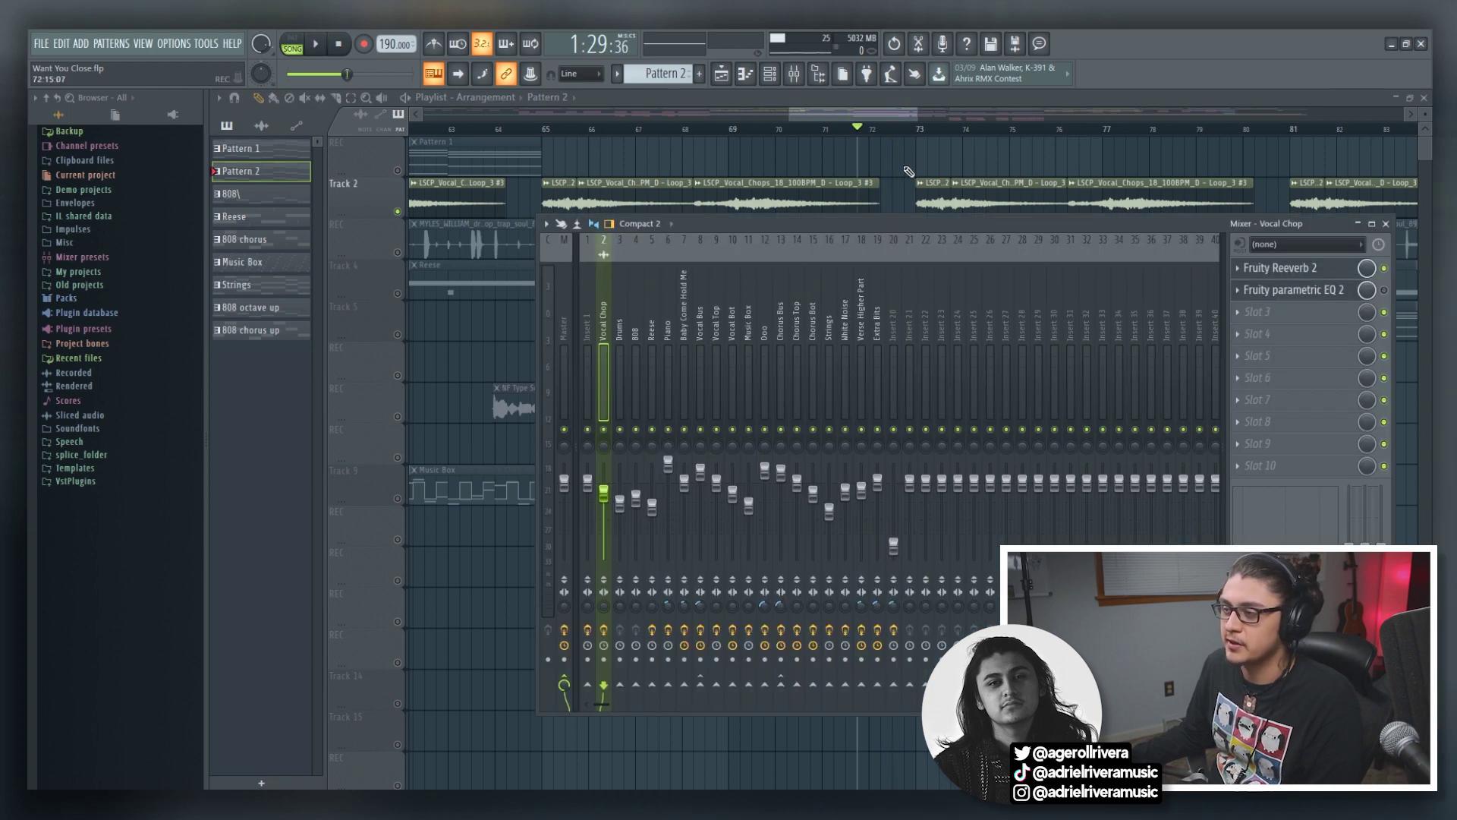
{"action": "key", "text": "space"}
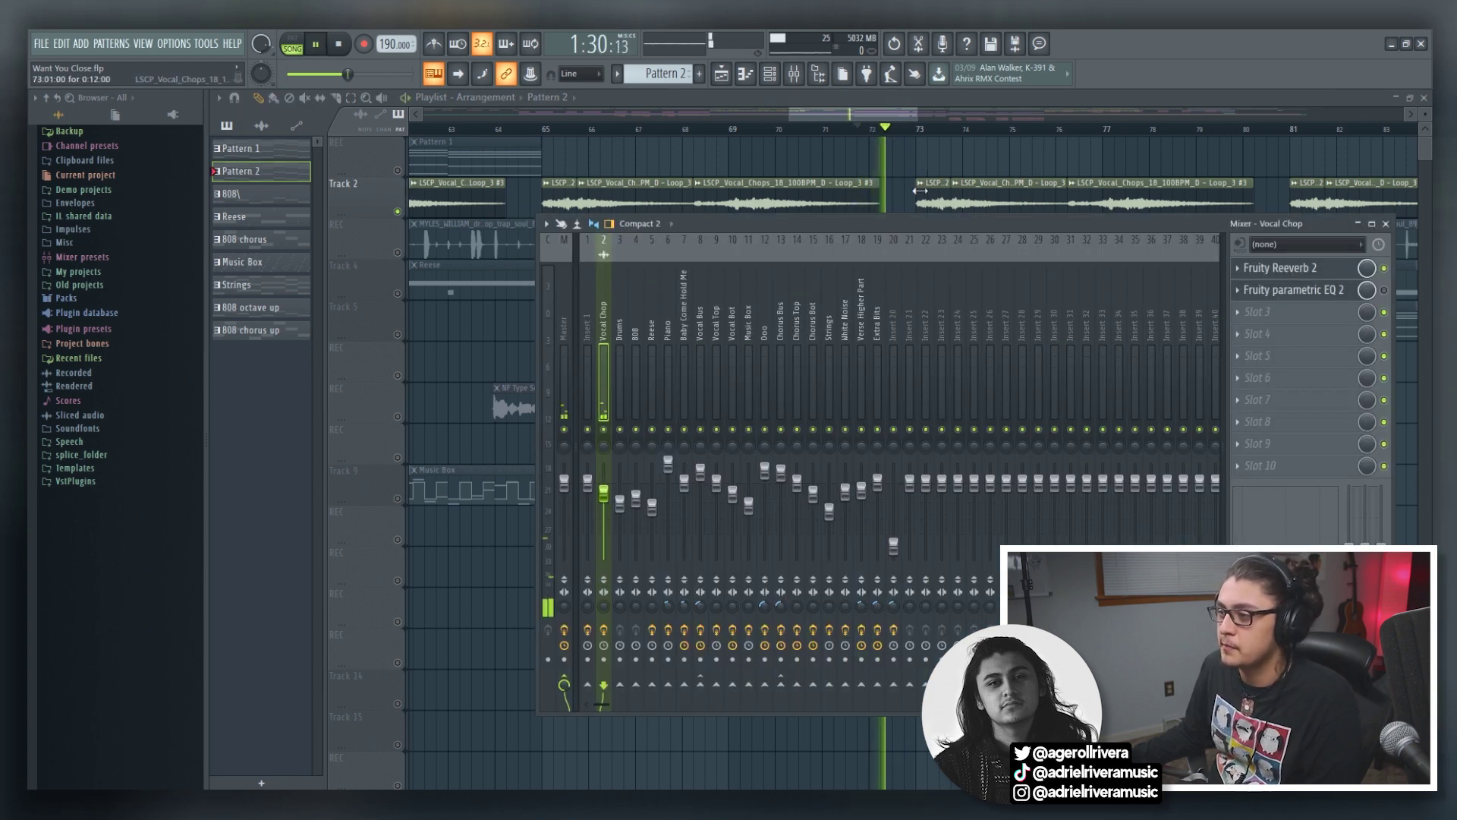
{"action": "key", "text": "space"}
Inspect the Vocal Chop's Fruity parametric EQ 2 curve with the effect enabled, and play the vocal chops from bar 65.
{"action": "left_click", "coordinate": [1313, 291]}
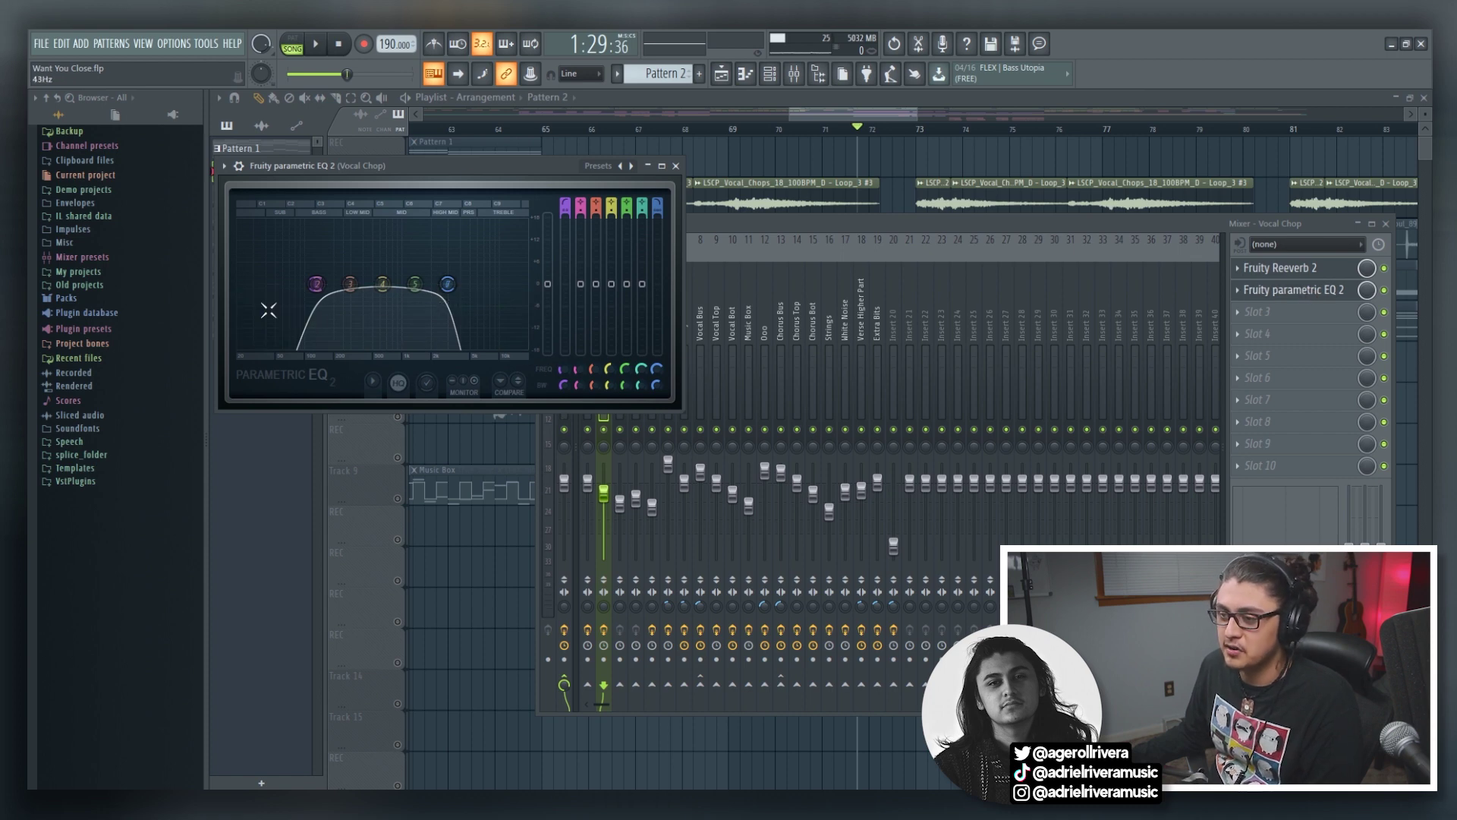
{"action": "left_click", "coordinate": [881, 112]}
{"action": "key", "text": "space"}
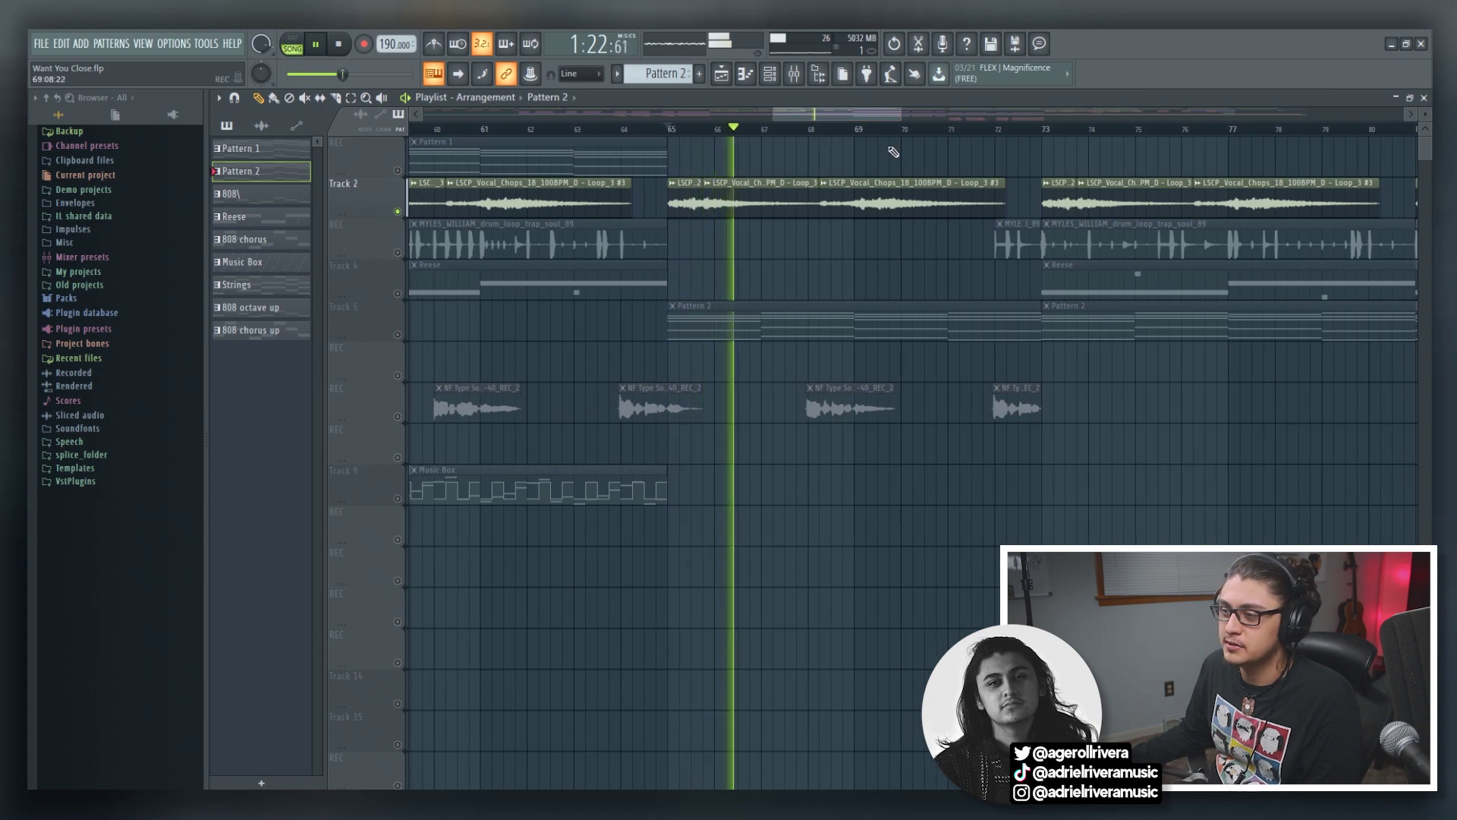
{"action": "key", "text": "space"}
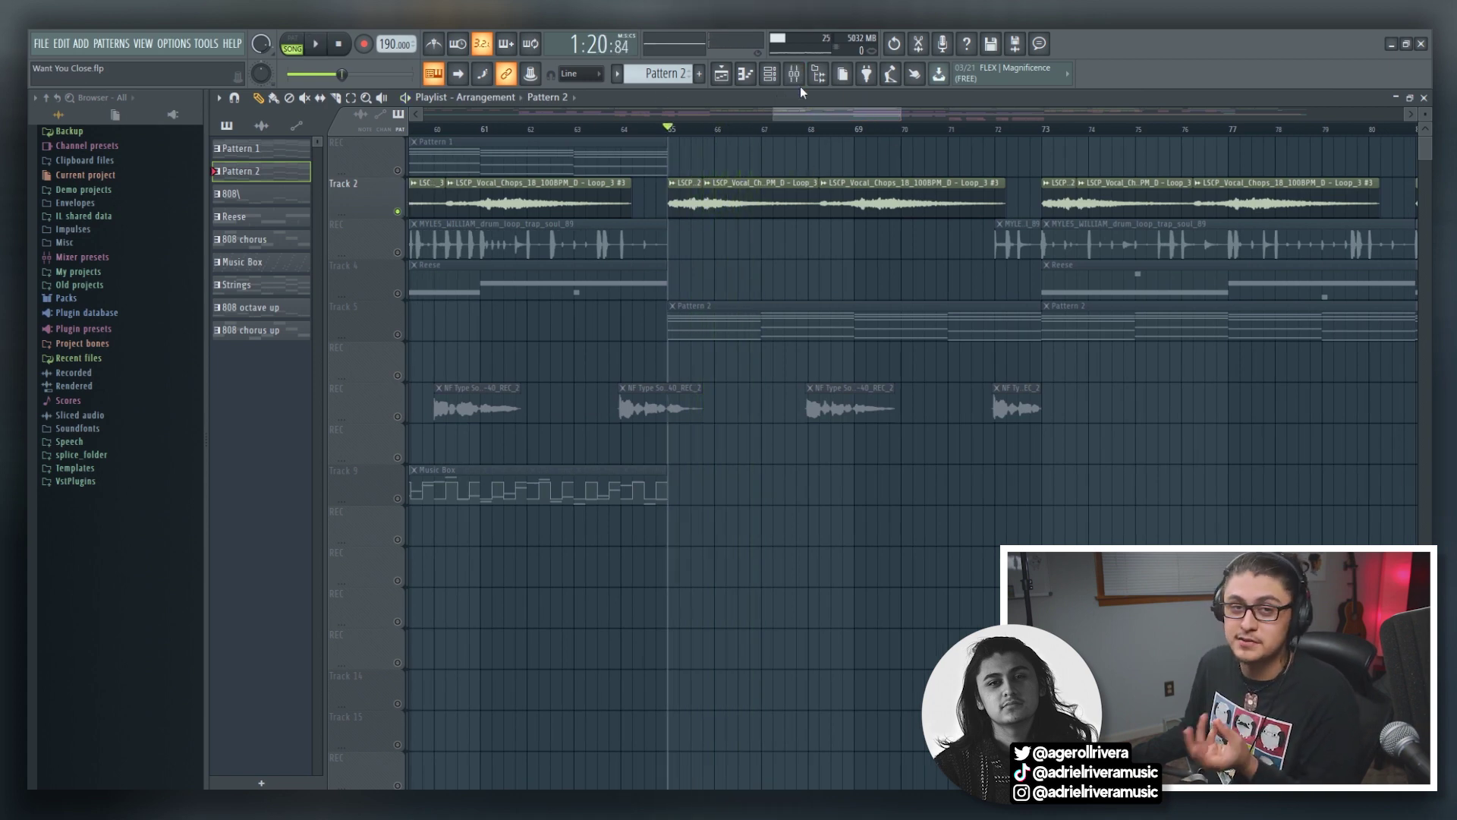
Turn off the solo on Track 2 and place the playback position at bar 49 of the arrangement.
{"action": "scroll", "coordinate": [774, 110], "scroll_direction": "down", "scroll_amount": 4}
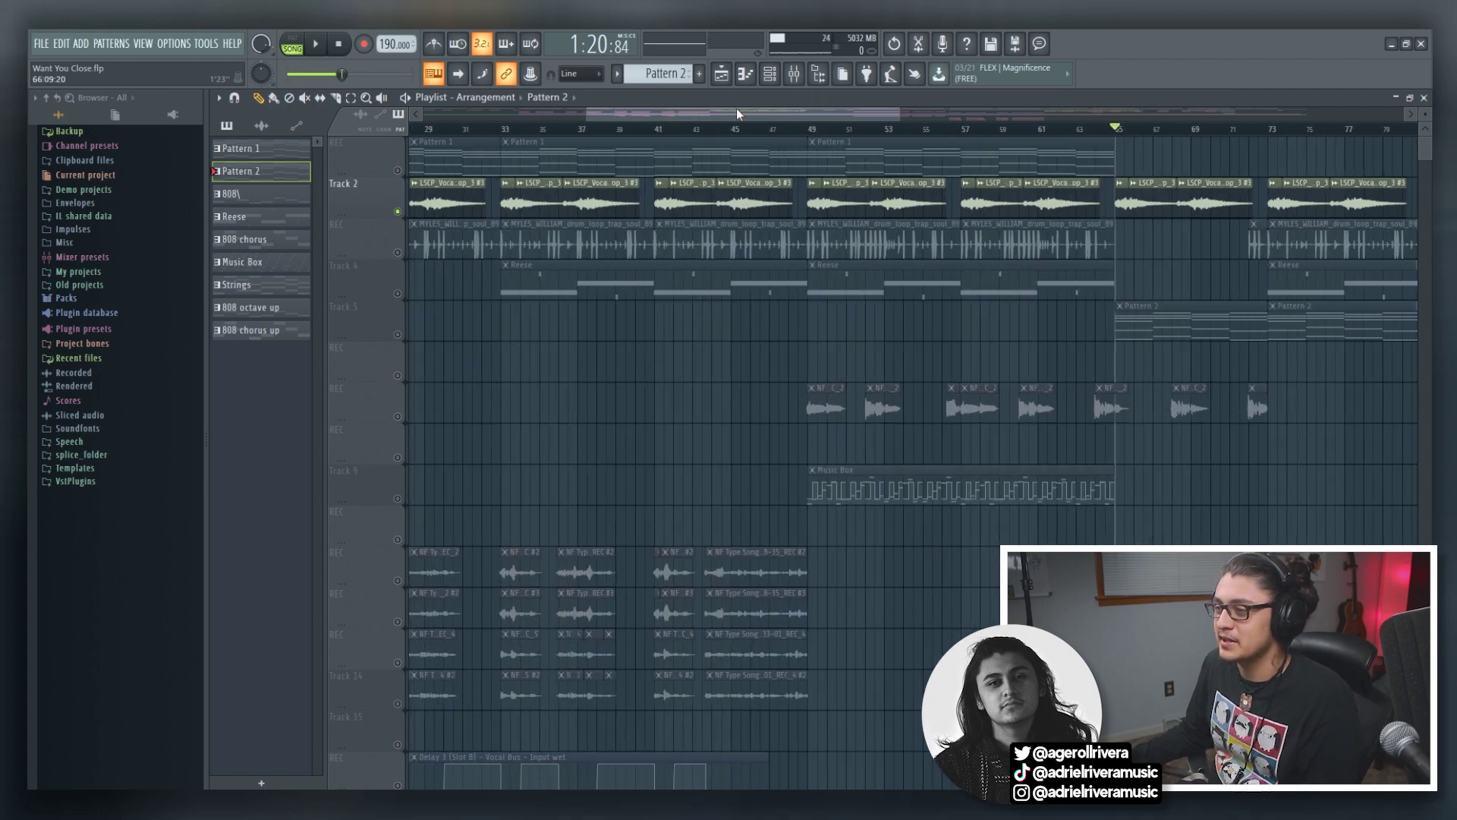
{"action": "left_click_drag", "start_coordinate": [818, 110], "coordinate": [792, 110]}
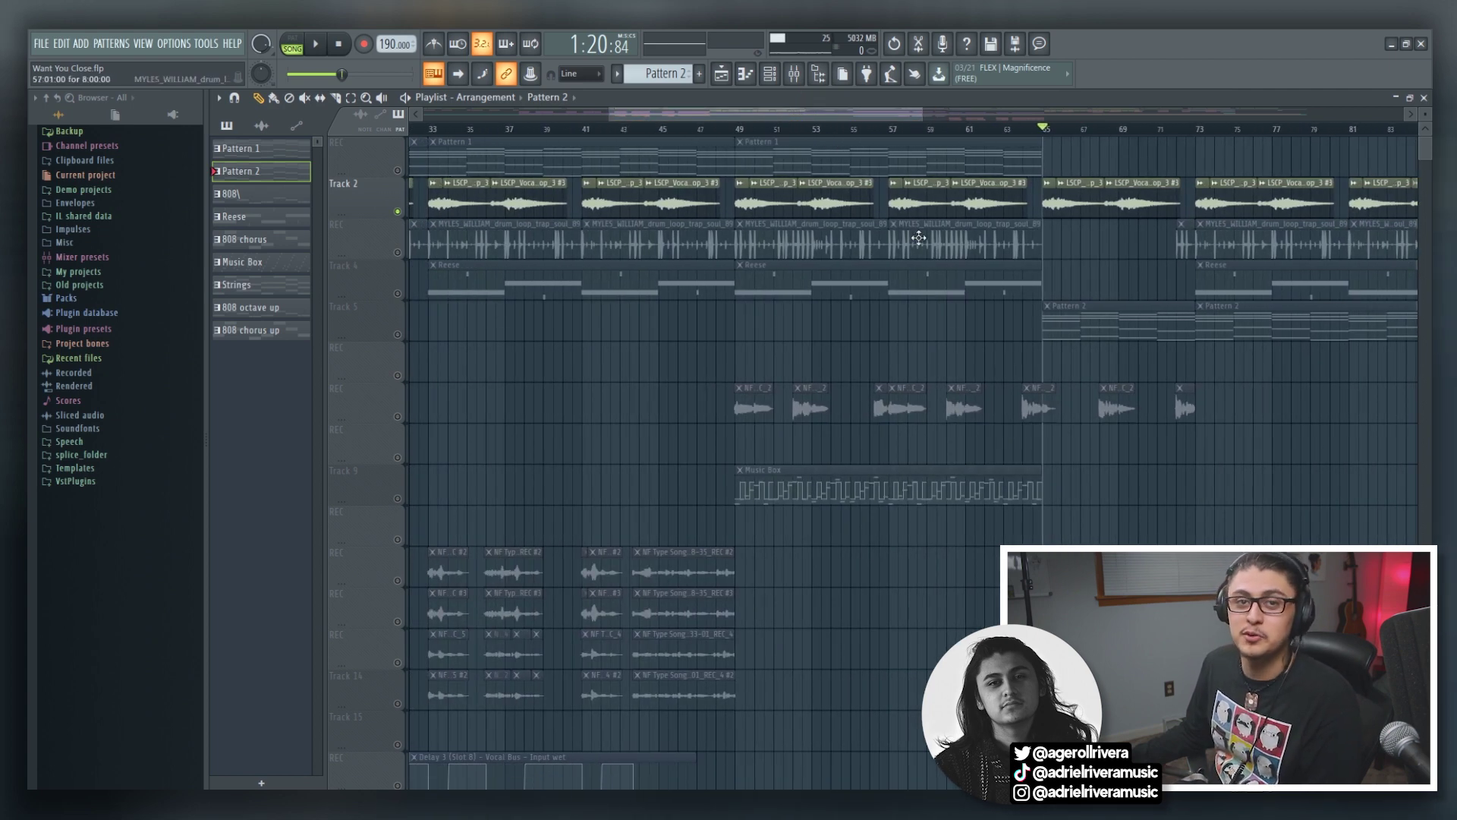
{"action": "left_click_drag", "start_coordinate": [866, 115], "coordinate": [681, 137]}
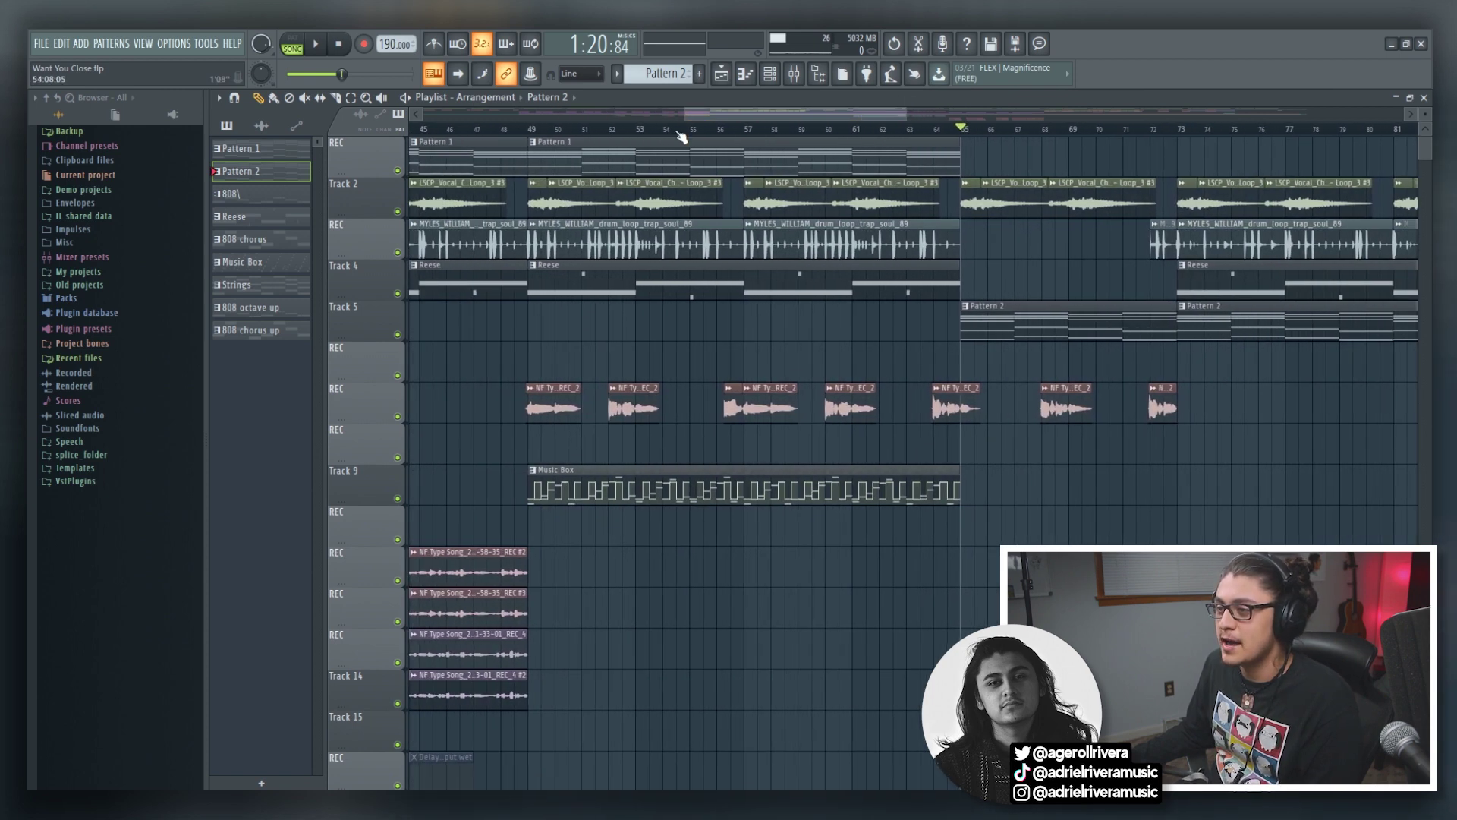
{"action": "left_click", "coordinate": [533, 137]}
{"action": "left_click_drag", "start_coordinate": [839, 111], "coordinate": [815, 111]}
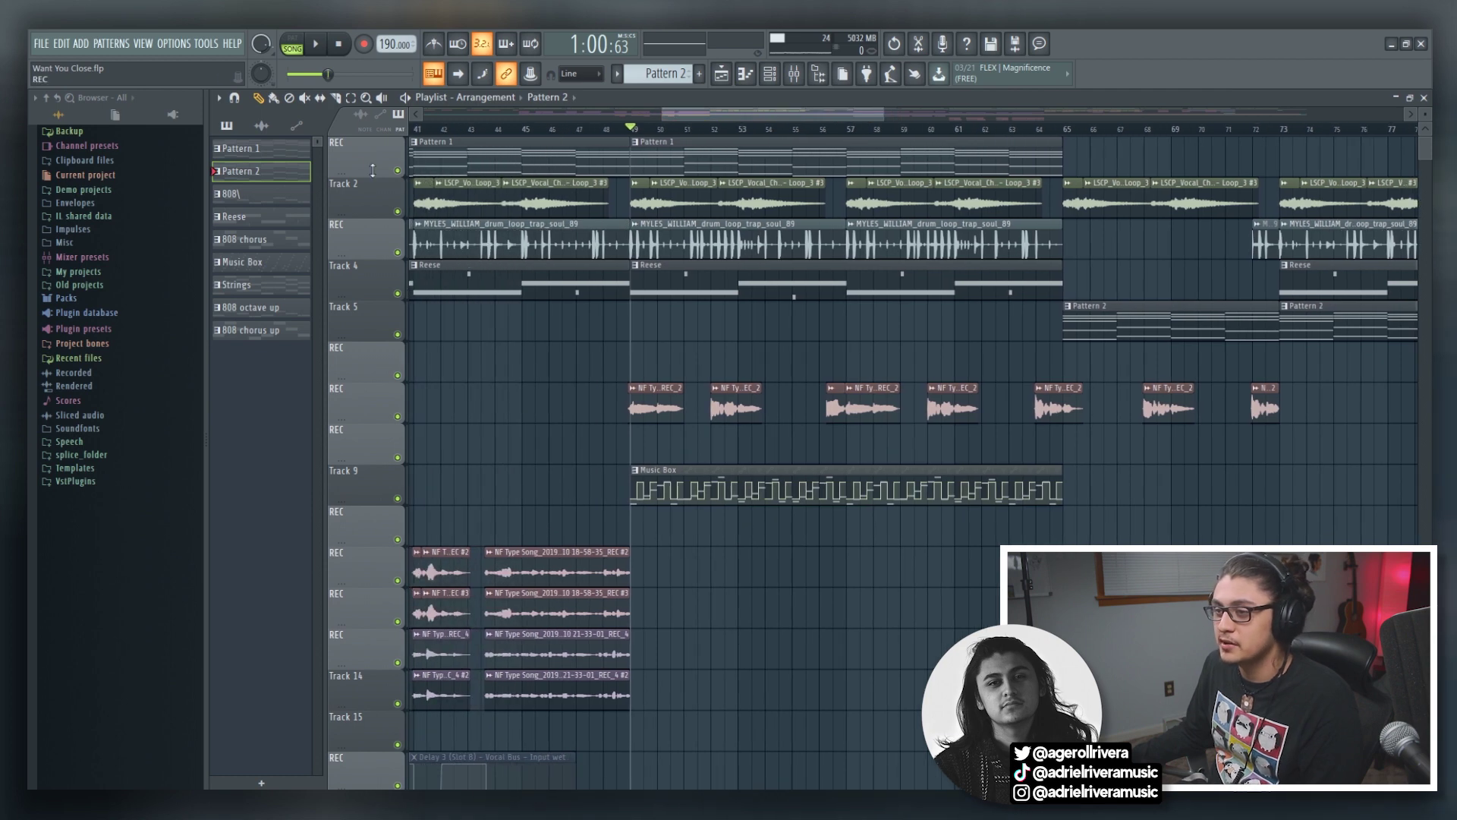
Solo the playlist track that holds Pattern 1, play it from bar 49, and stop.
{"action": "right_click", "coordinate": [397, 171]}
{"action": "key", "text": "space"}
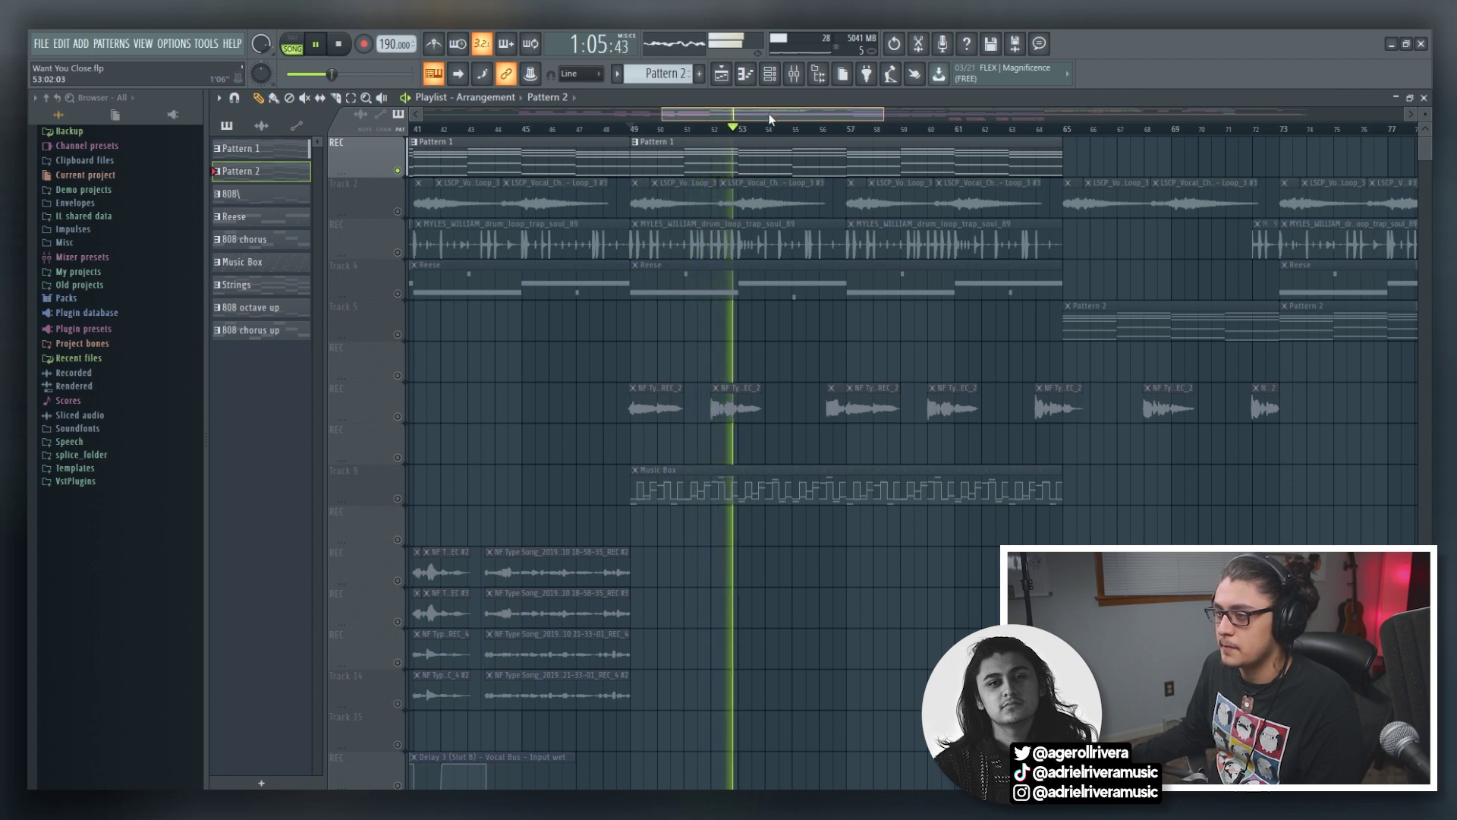
{"action": "left_click_drag", "start_coordinate": [765, 111], "coordinate": [775, 113]}
{"action": "key", "text": "space"}
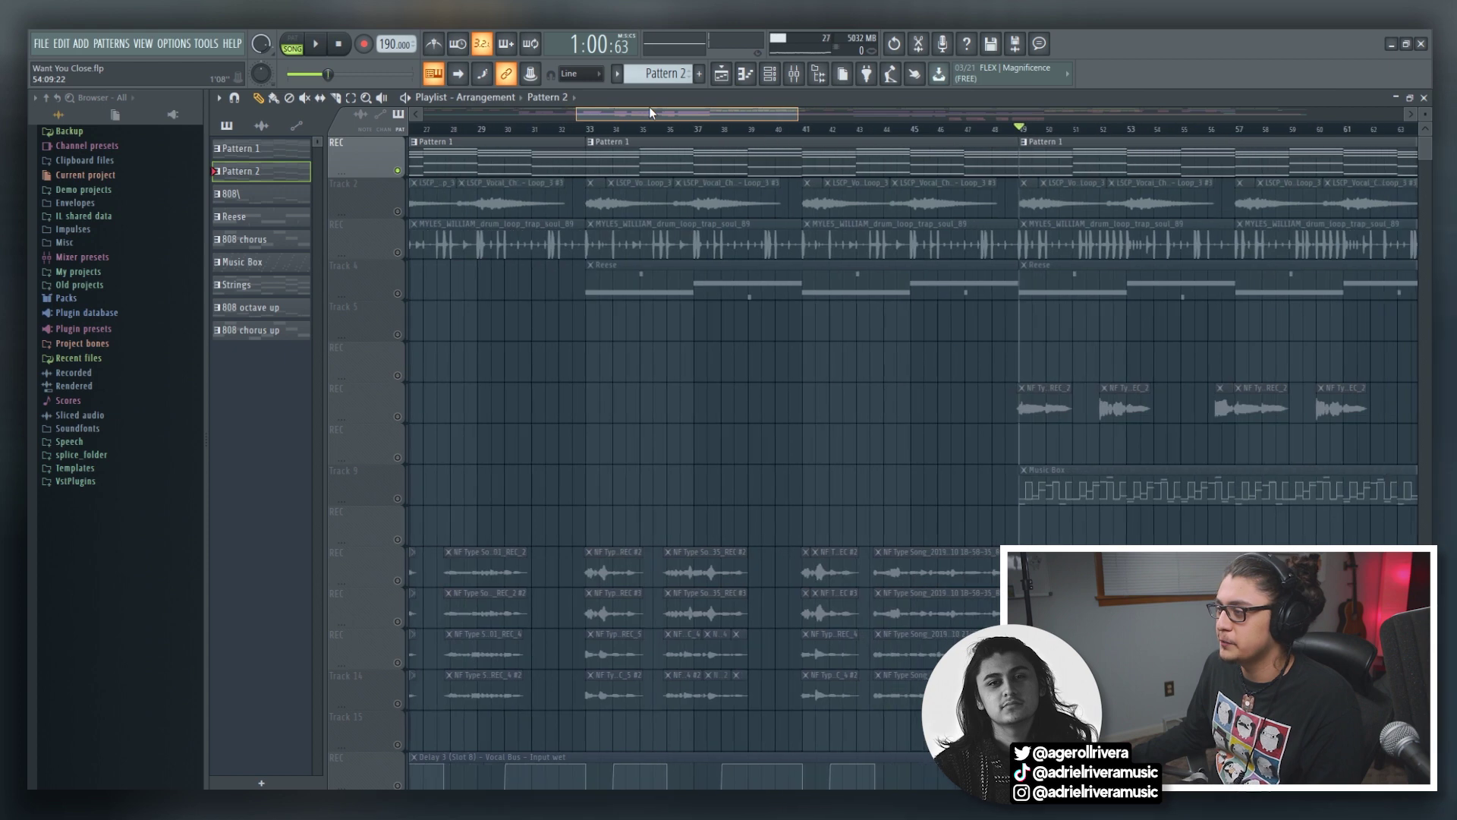
Inspect the Fruity Reeverb 2 and Fruity parametric EQ 2 effects on mixer track Insert 1.
{"action": "left_click", "coordinate": [794, 73]}
{"action": "left_click", "coordinate": [1275, 267]}
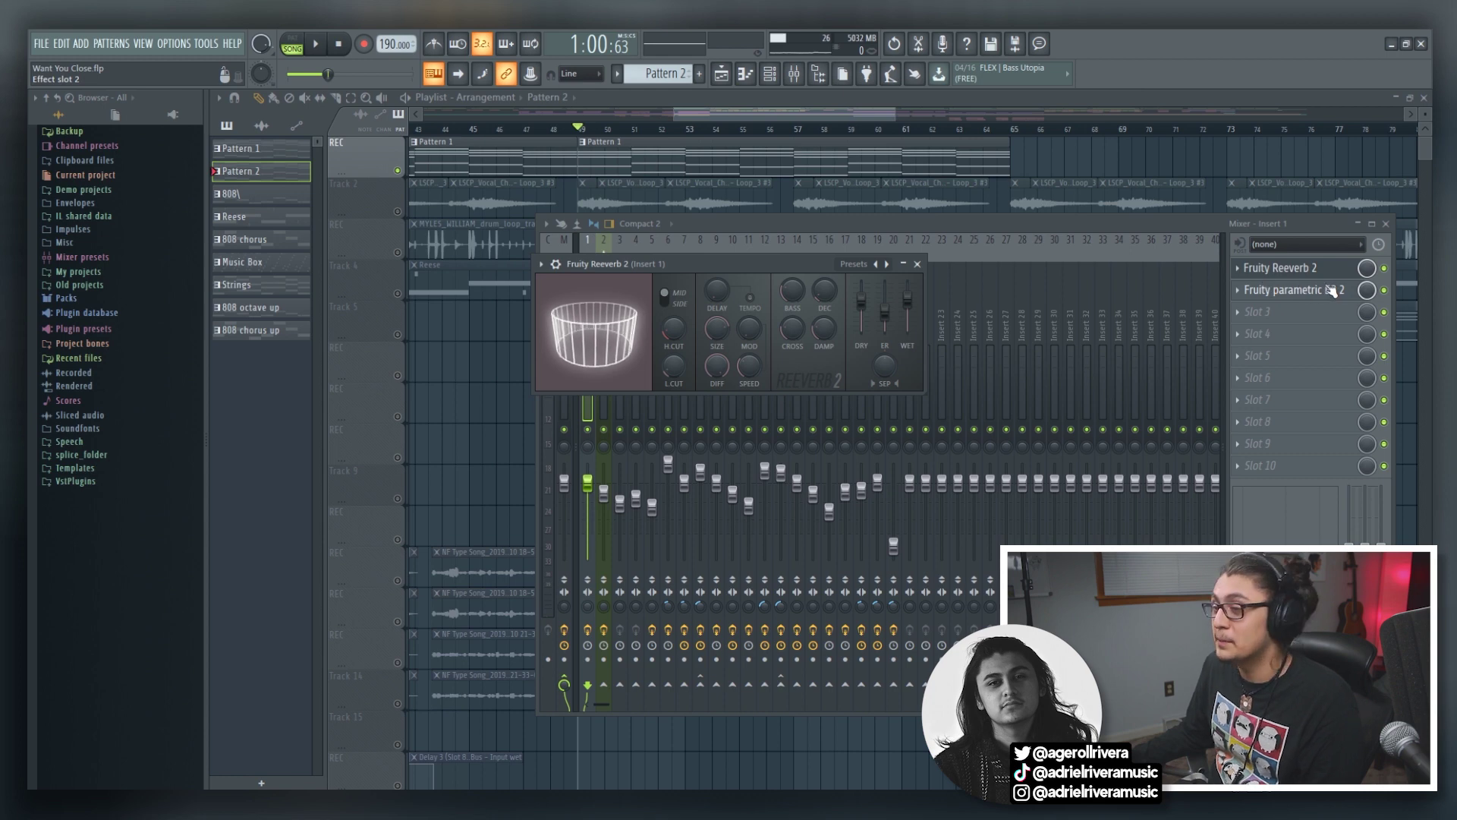
{"action": "key", "text": "space"}
{"action": "left_click", "coordinate": [1290, 289]}
Play Pattern 1 from bar 49 several times, comparing Insert 1 with its effects switched on and off.
{"action": "key", "text": "space"}
{"action": "key", "text": "space"}
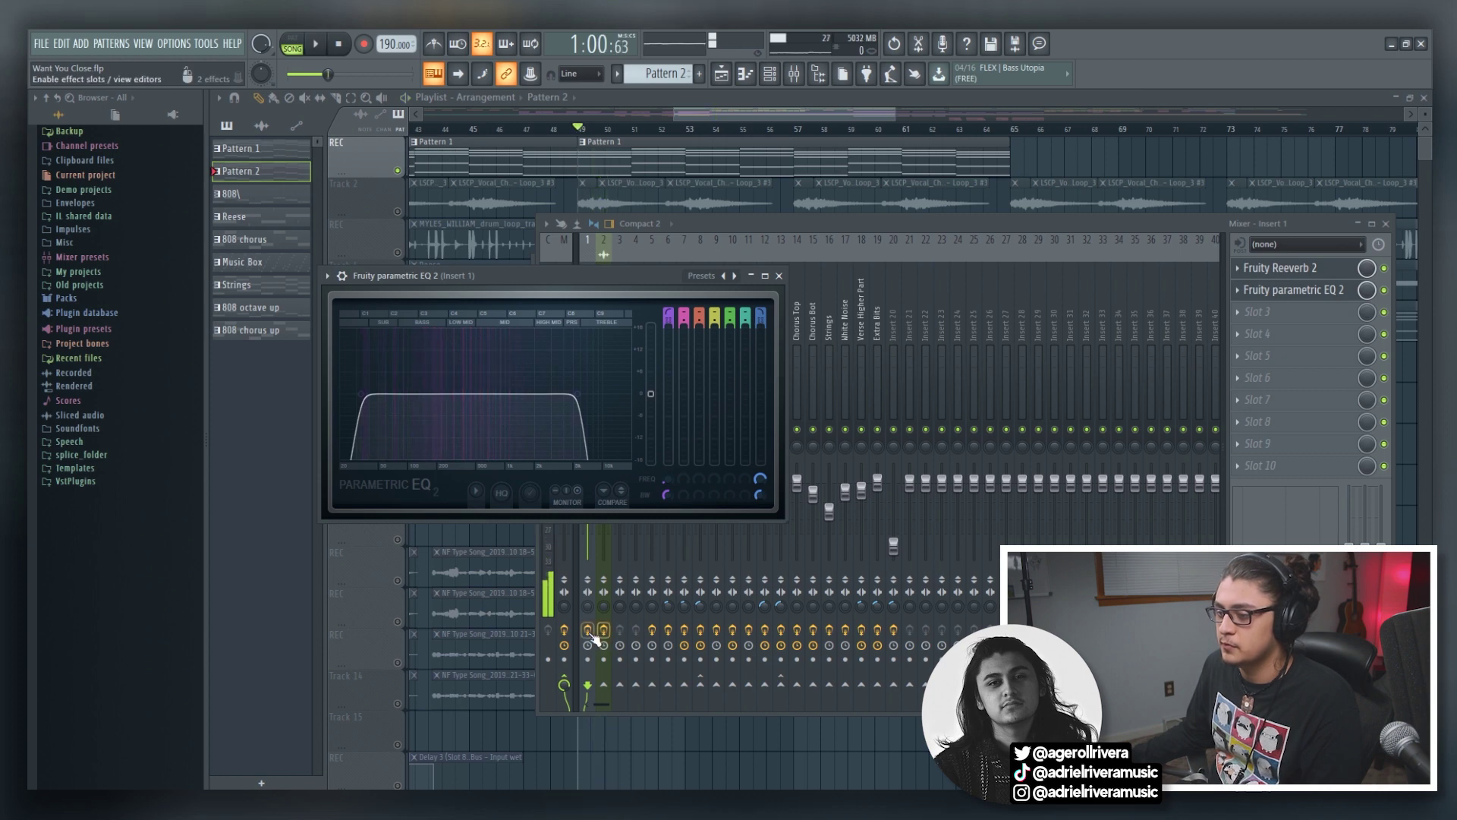
{"action": "key", "text": "space"}
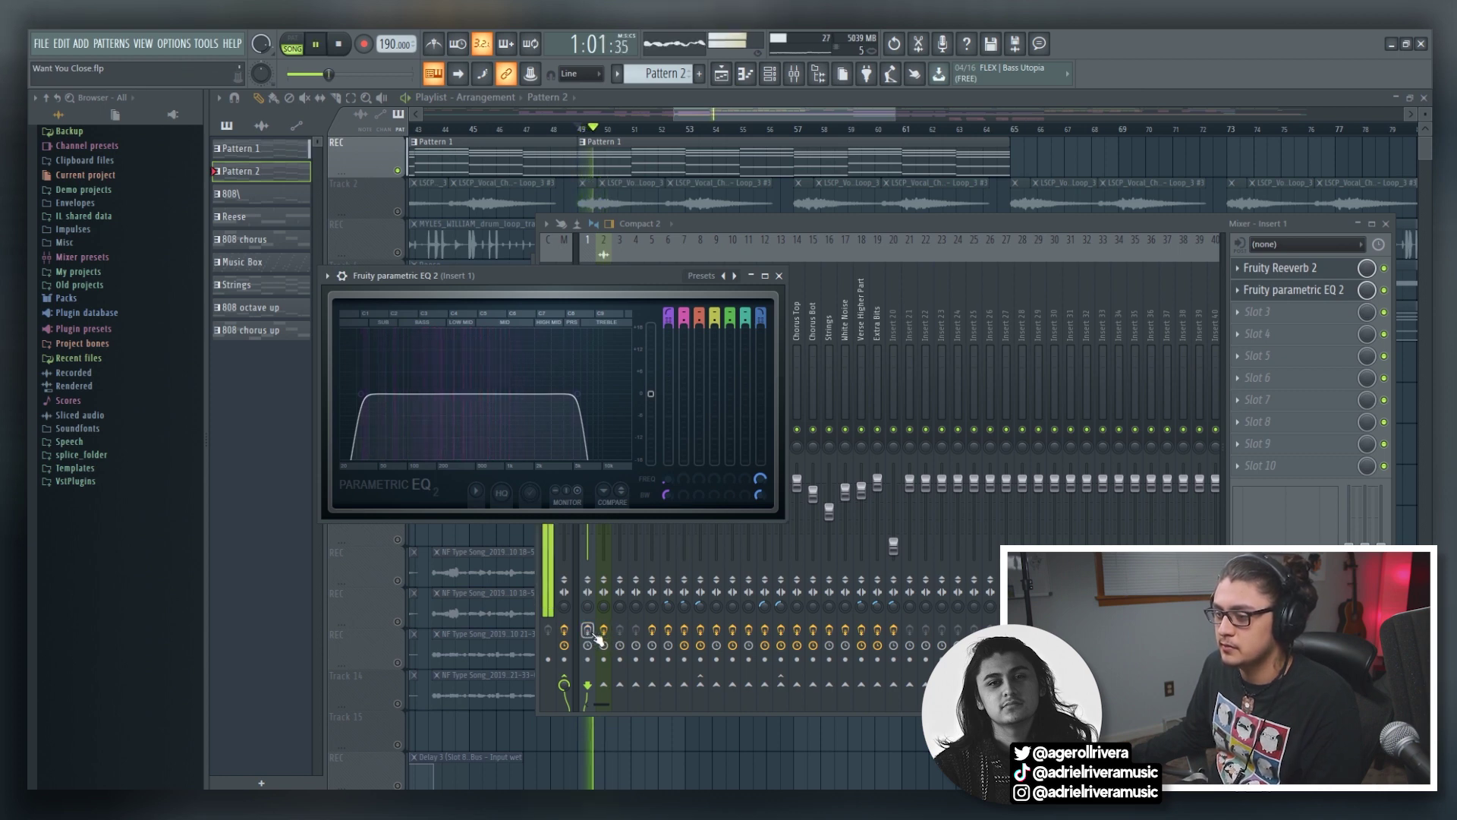
{"action": "key", "text": "space"}
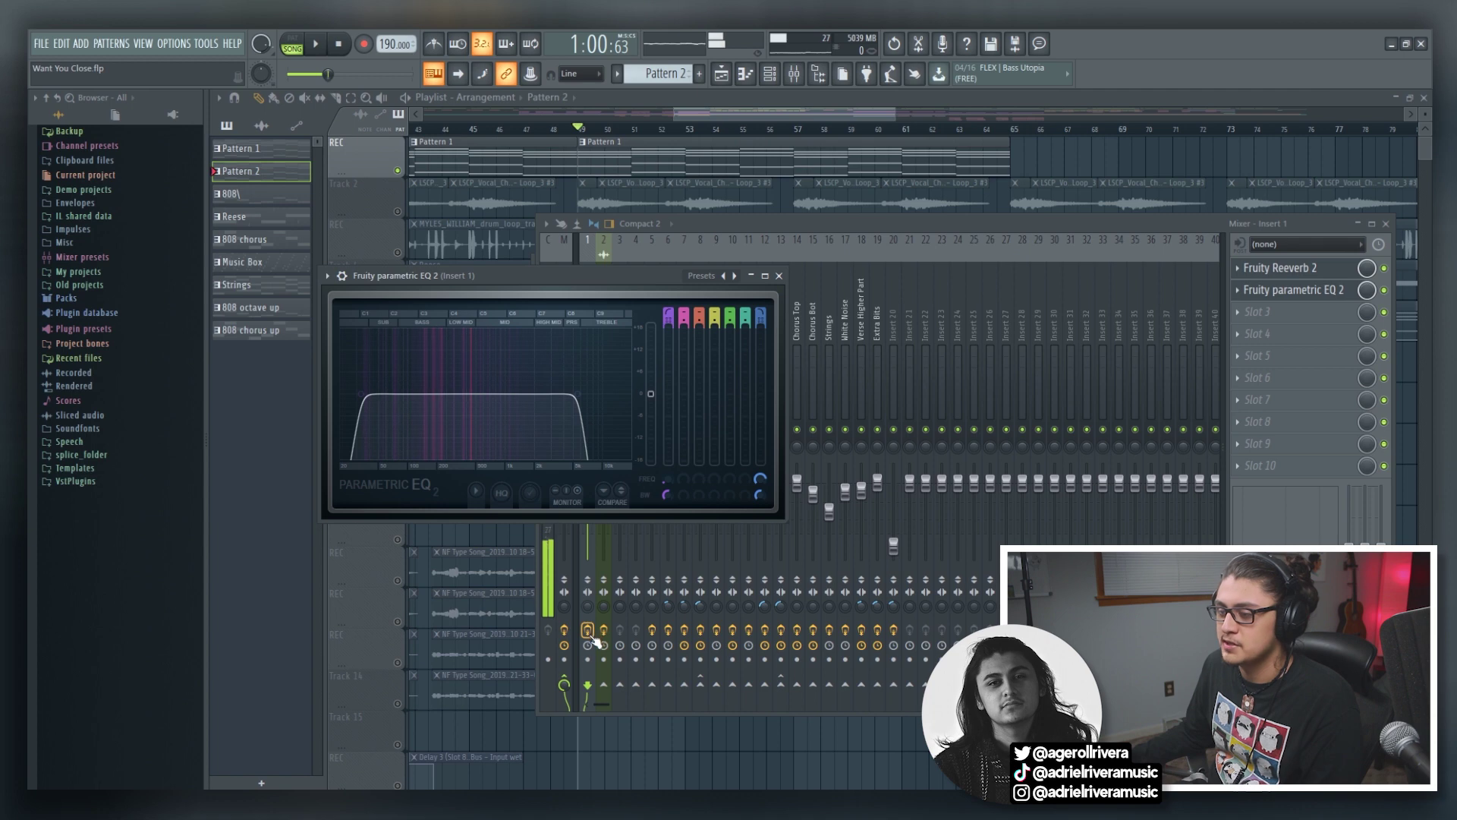
{"action": "key", "text": "space"}
{"action": "key", "text": "space"}
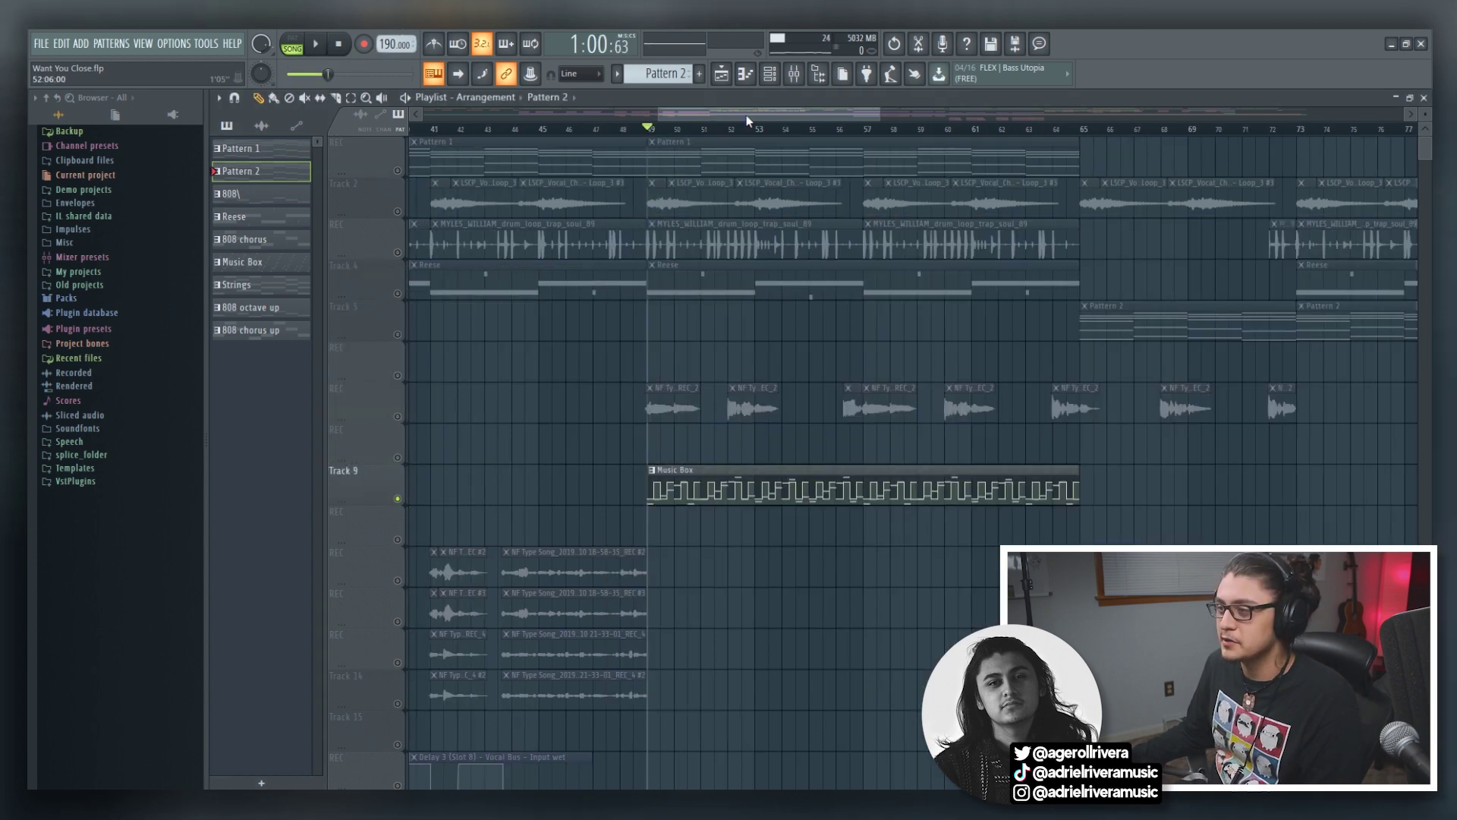
With Track 9 soloed, play the Music Box part from bar 49 and inspect the Fruity Reeverb 2 on its mixer track.
{"action": "mouse_move", "coordinate": [850, 116]}
{"action": "left_mouse_down"}
{"action": "mouse_move", "coordinate": [880, 111]}
{"action": "mouse_move", "coordinate": [854, 114]}
{"action": "left_mouse_up"}
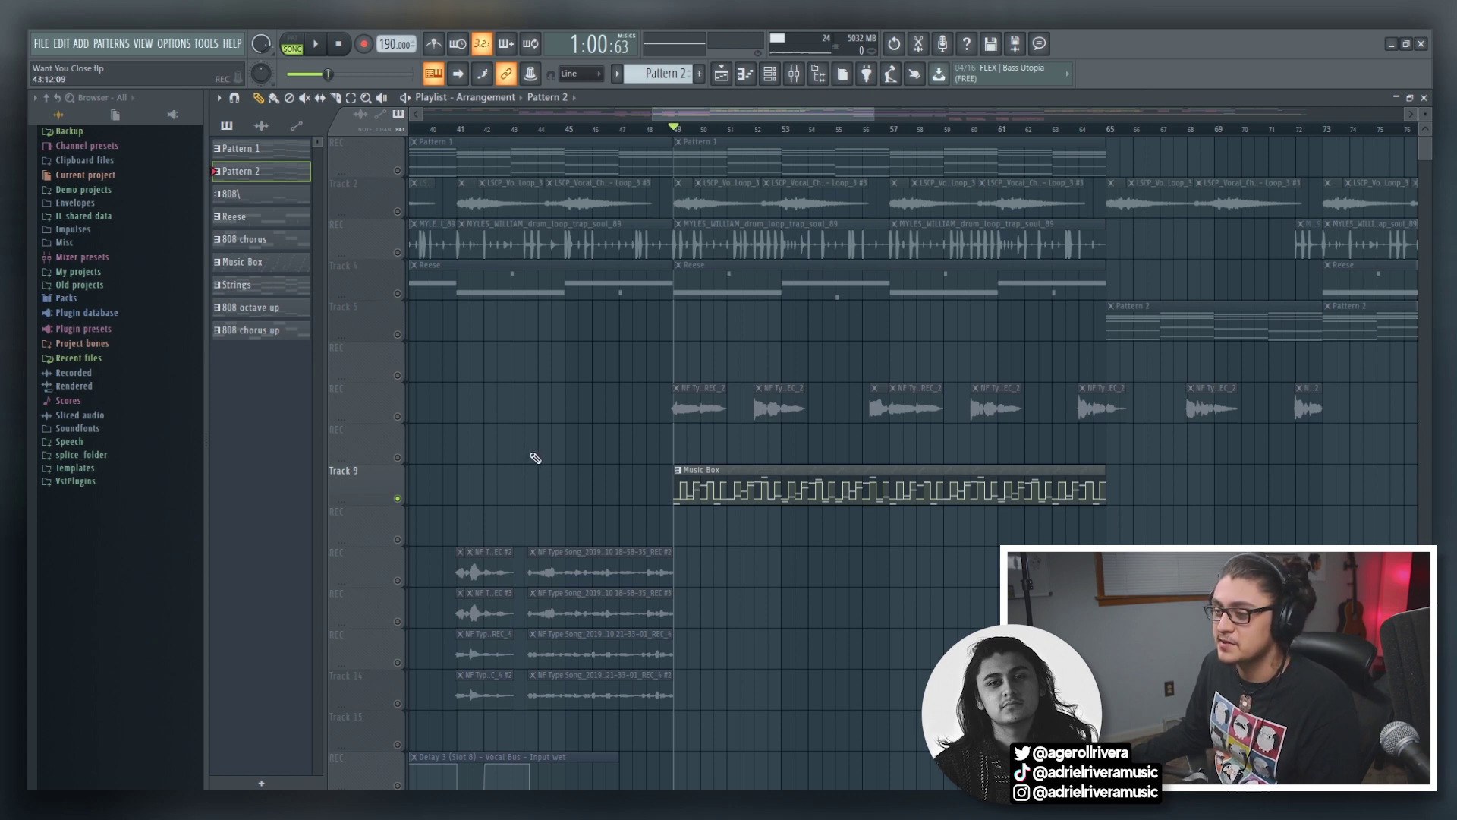
{"action": "key", "text": "space"}
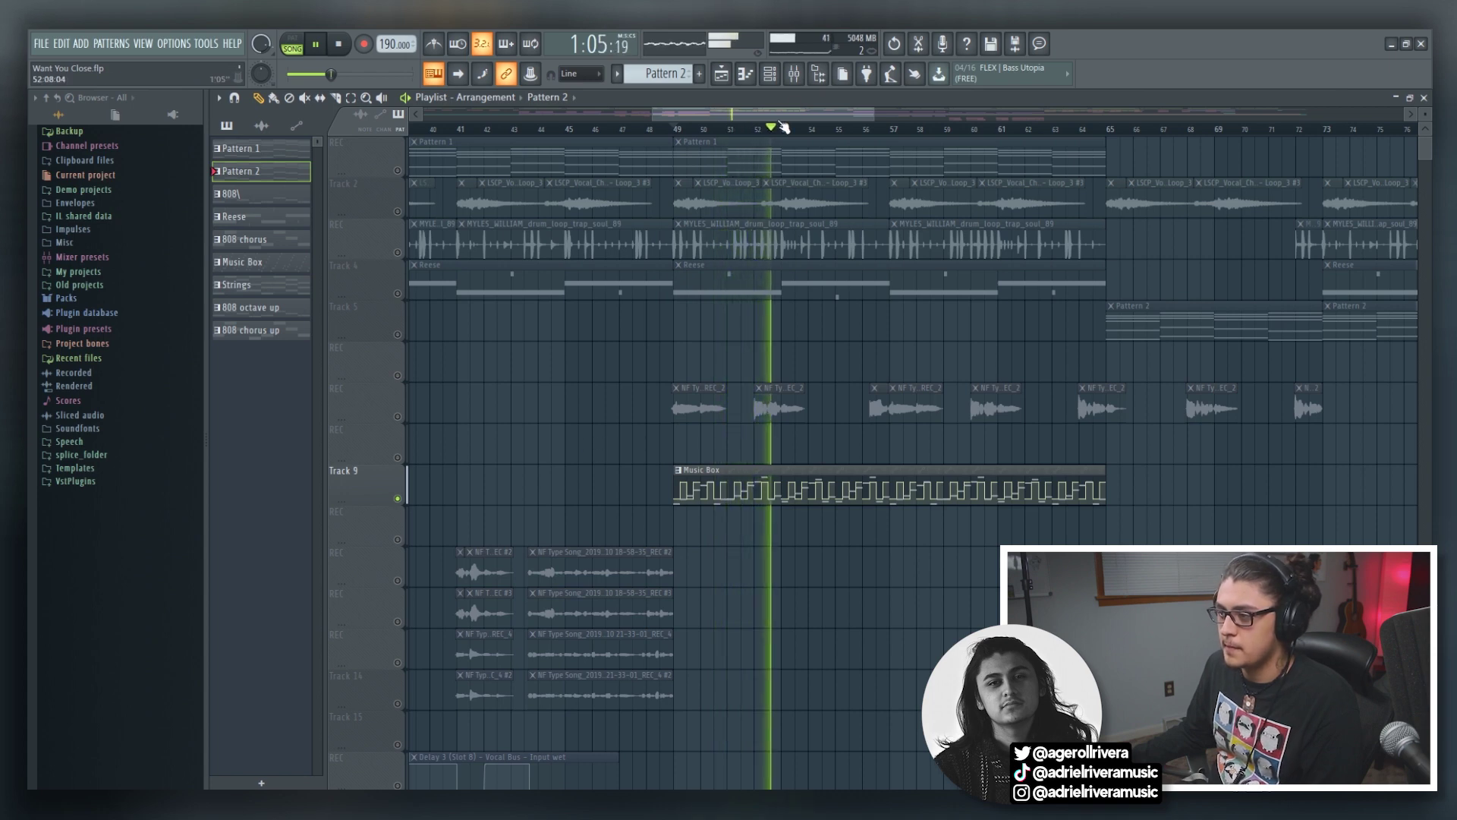
{"action": "left_click", "coordinate": [795, 74]}
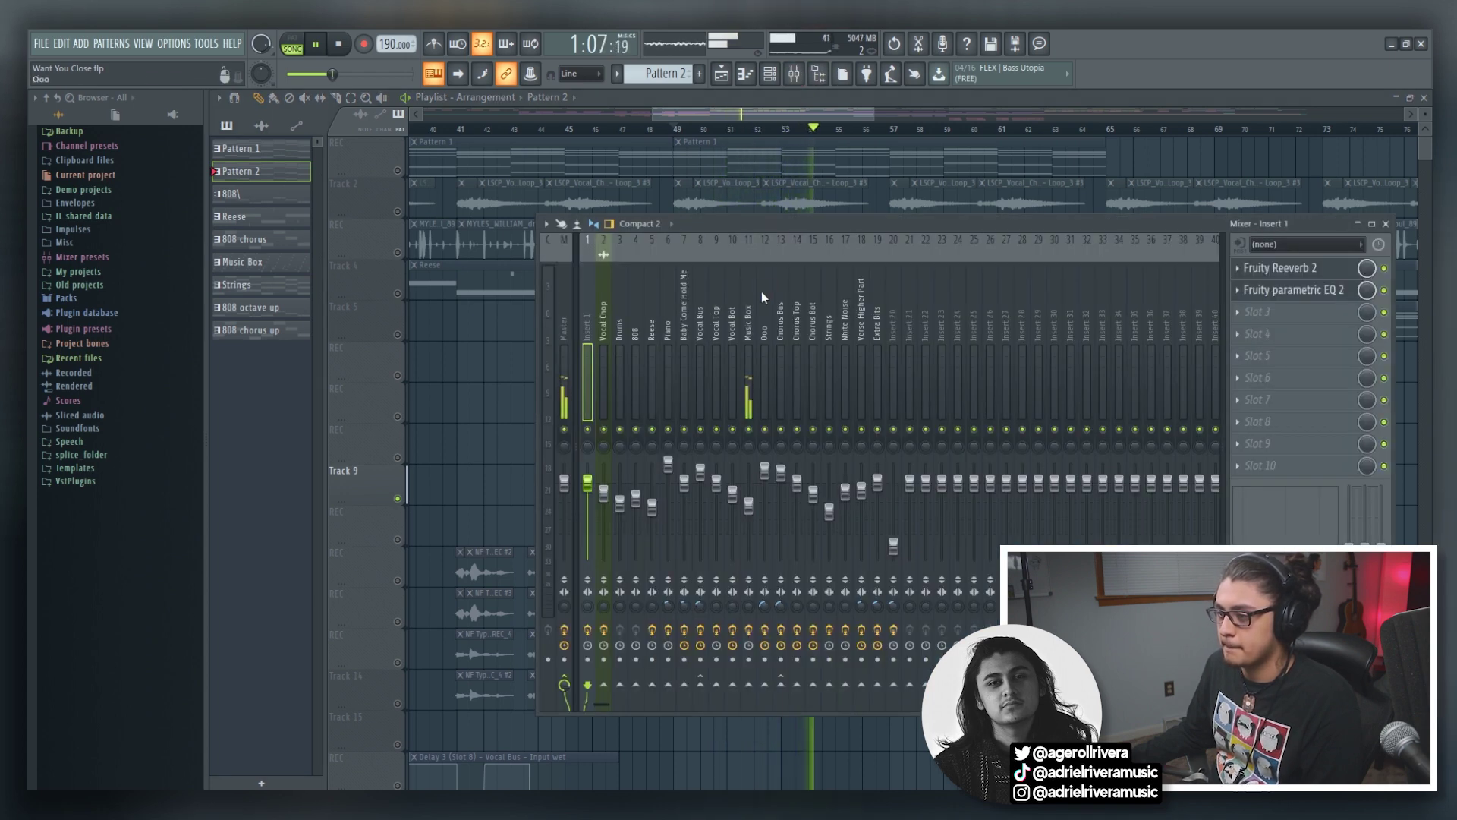
{"action": "left_click", "coordinate": [748, 315]}
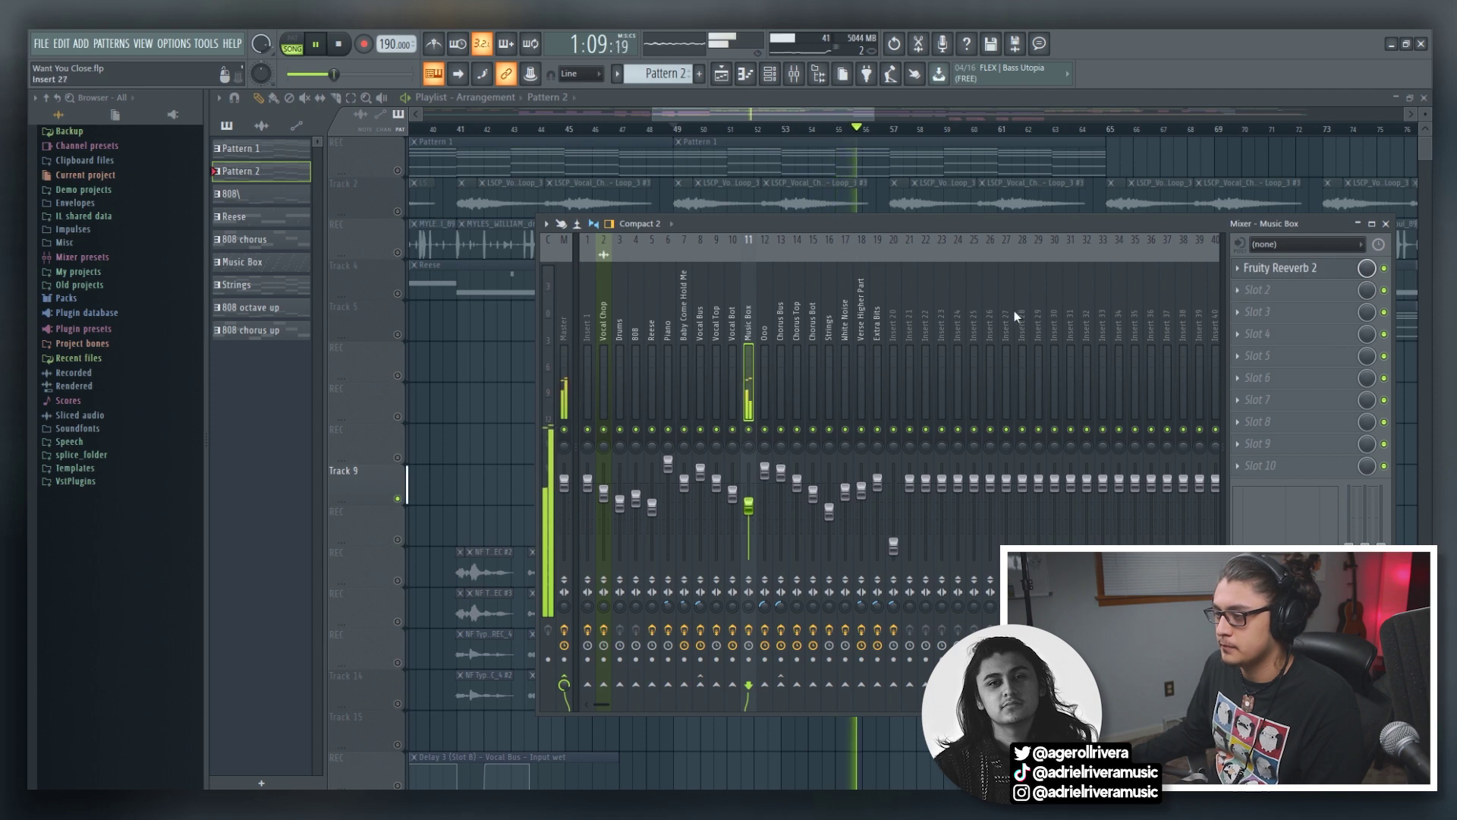
{"action": "key", "text": "space"}
{"action": "left_click", "coordinate": [1284, 270]}
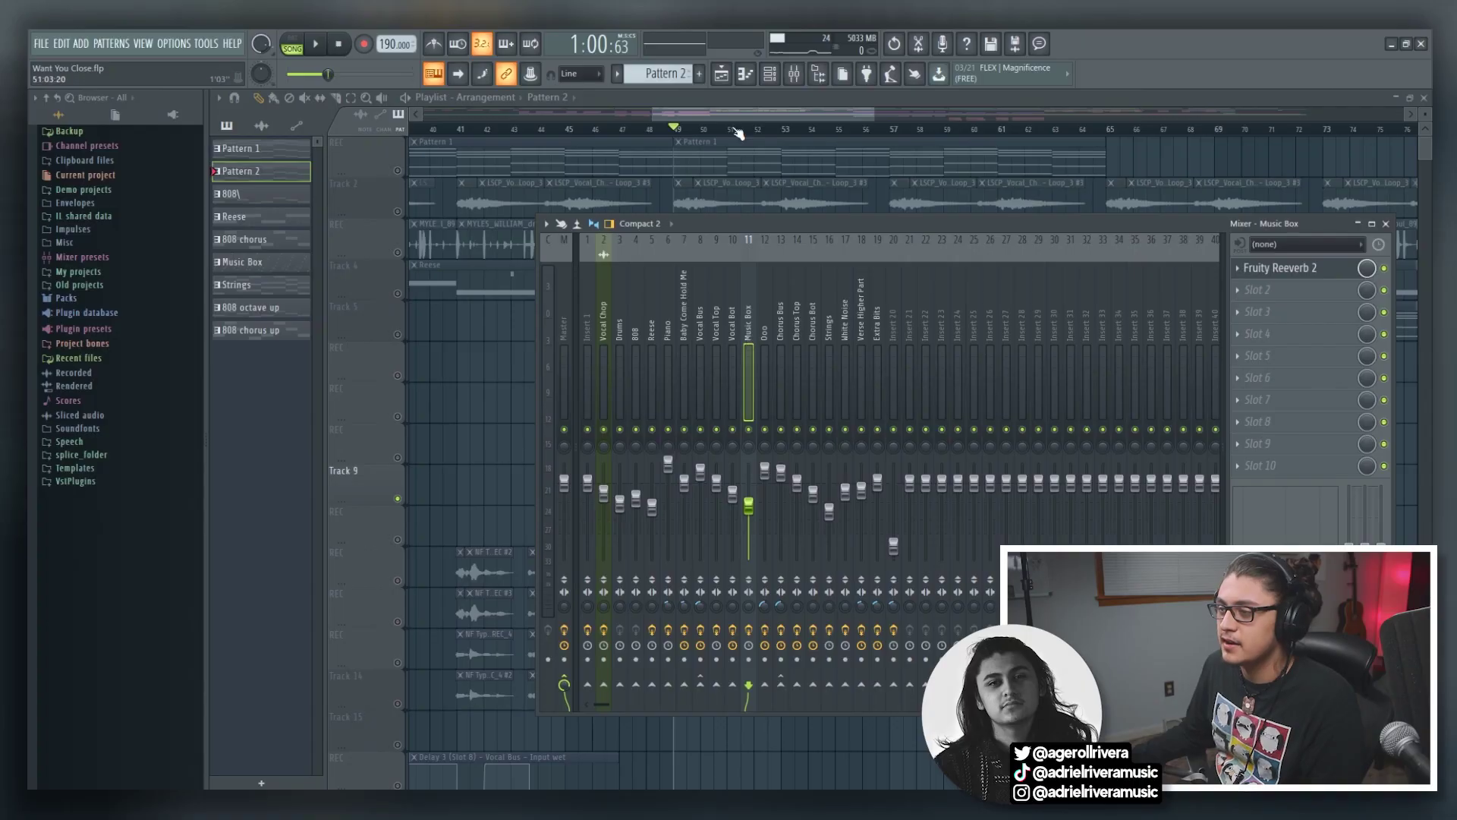
{"action": "left_click", "coordinate": [741, 104]}
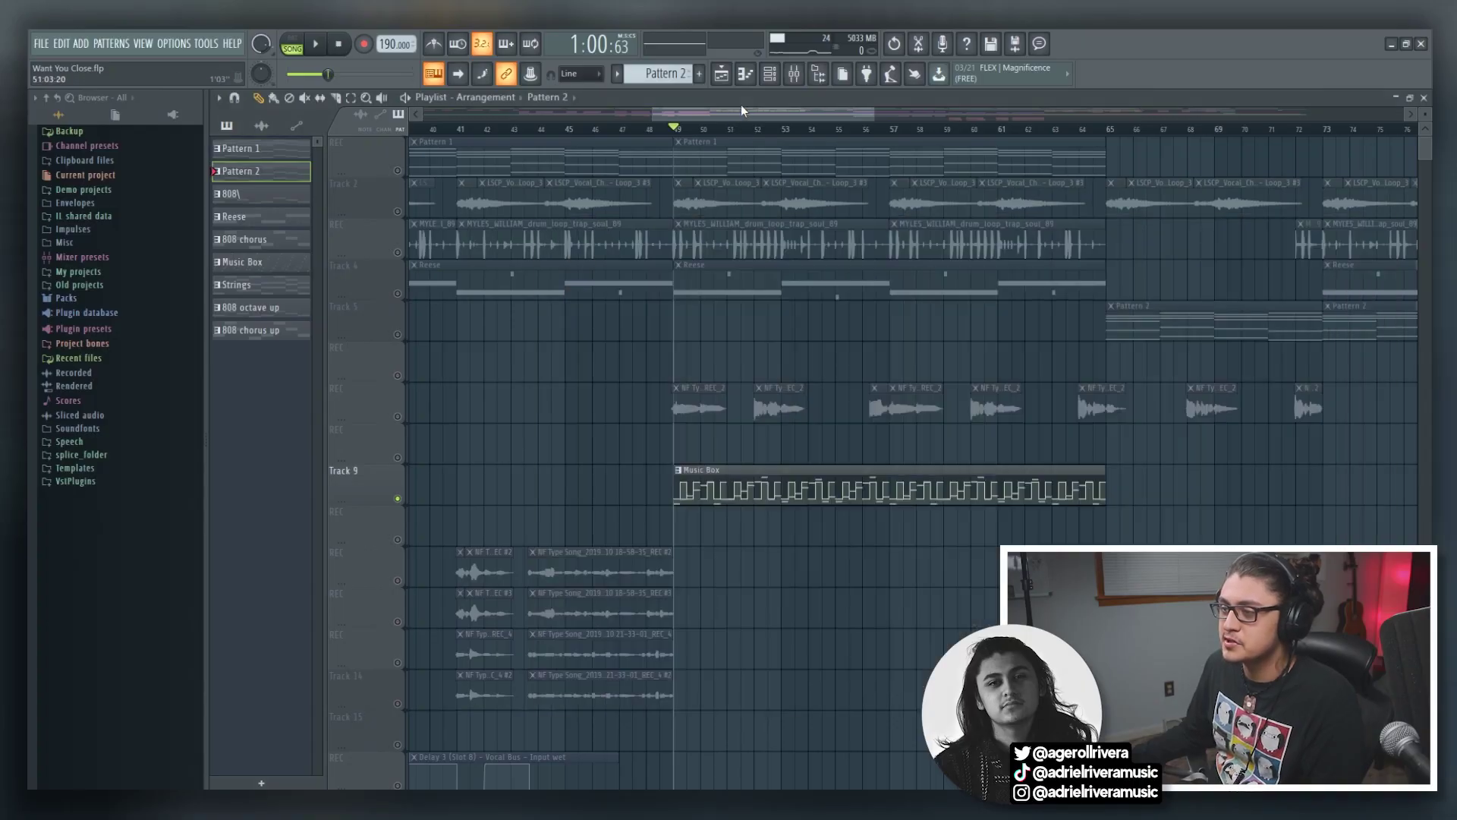
Solo Track 4, play the Reese bass line from bar 49, and stop.
{"action": "left_click", "coordinate": [407, 294]}
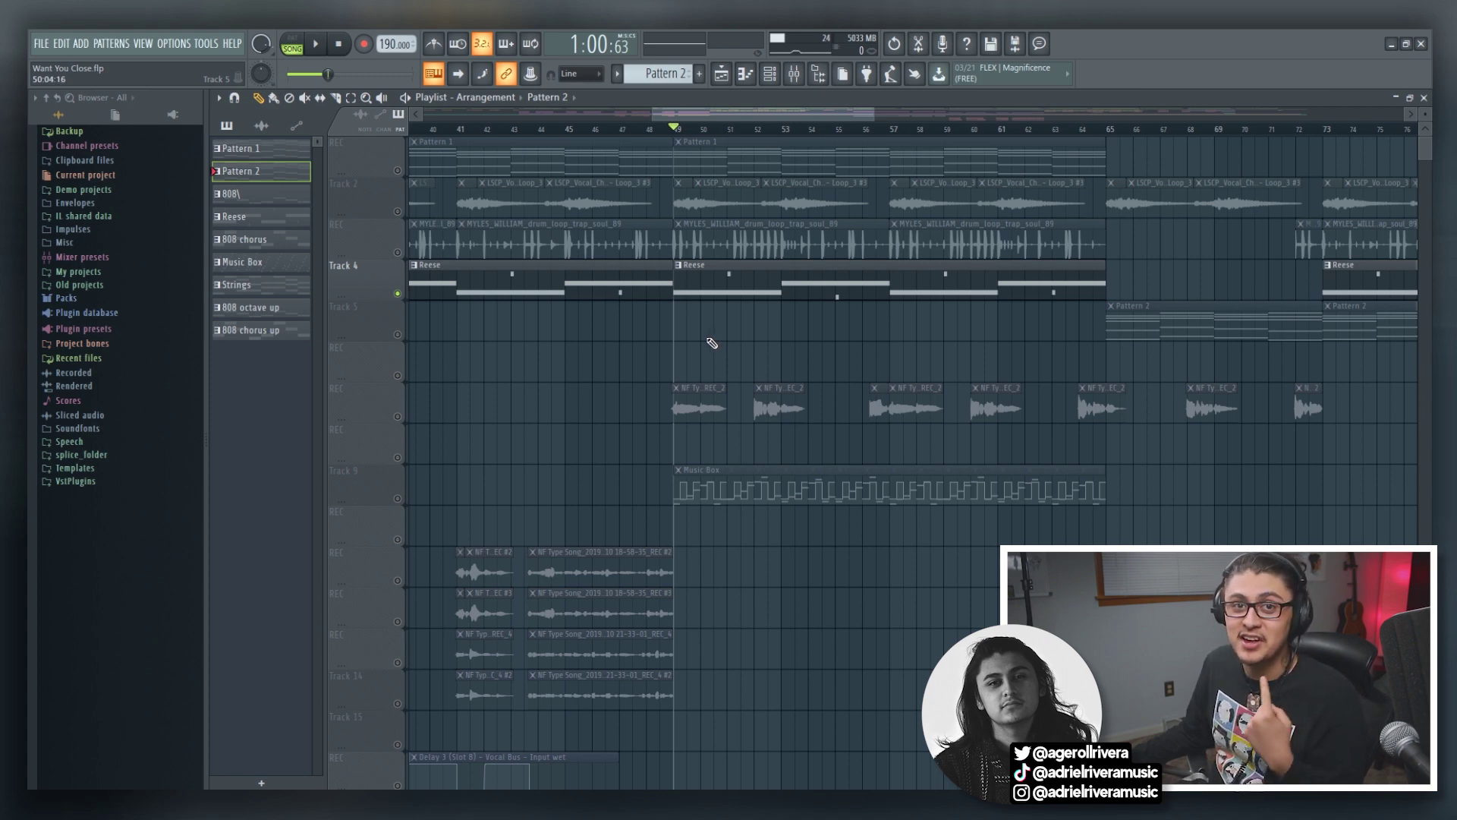
{"action": "key", "text": "space"}
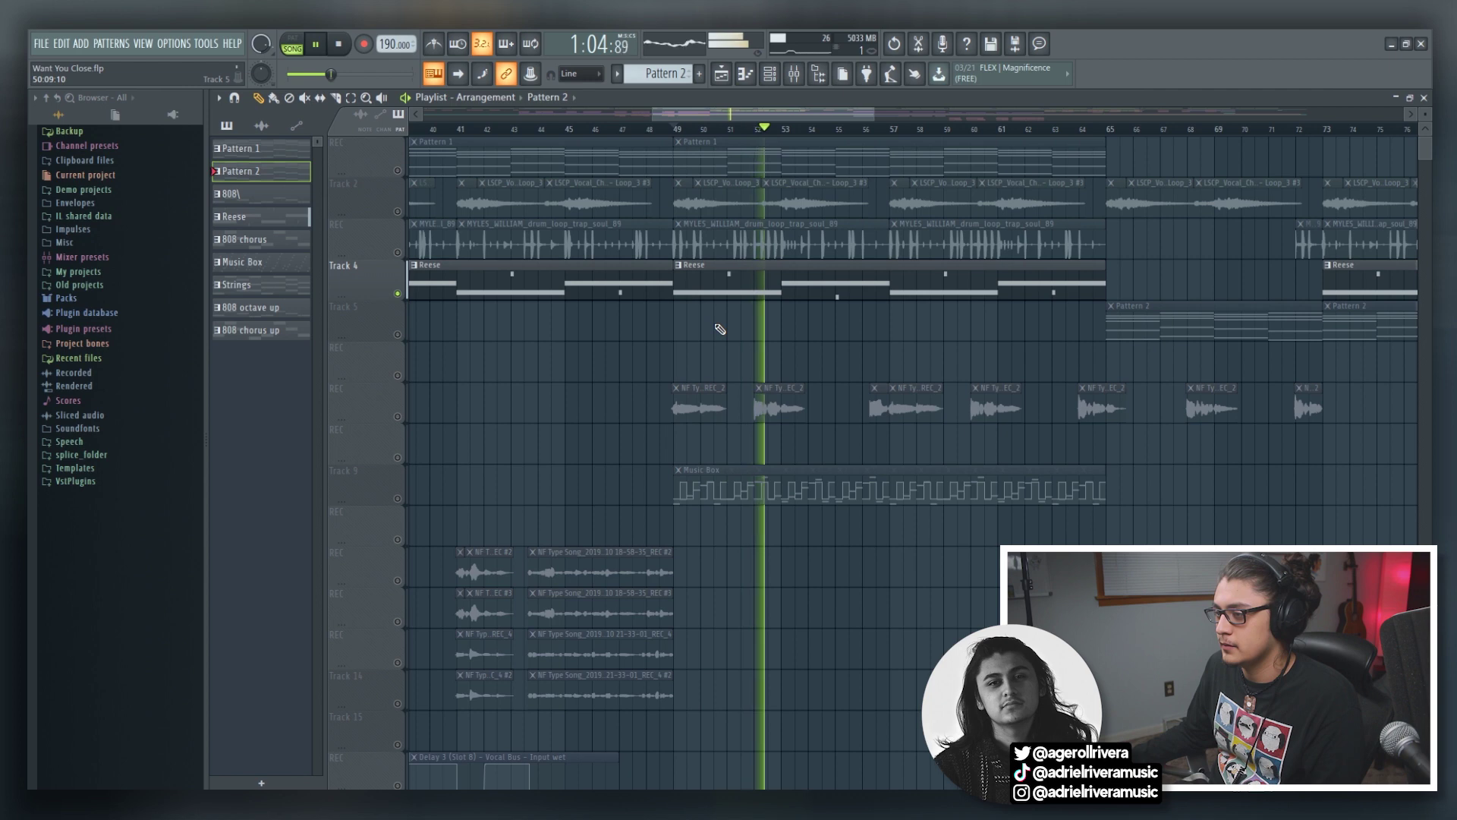
{"action": "key", "text": "space"}
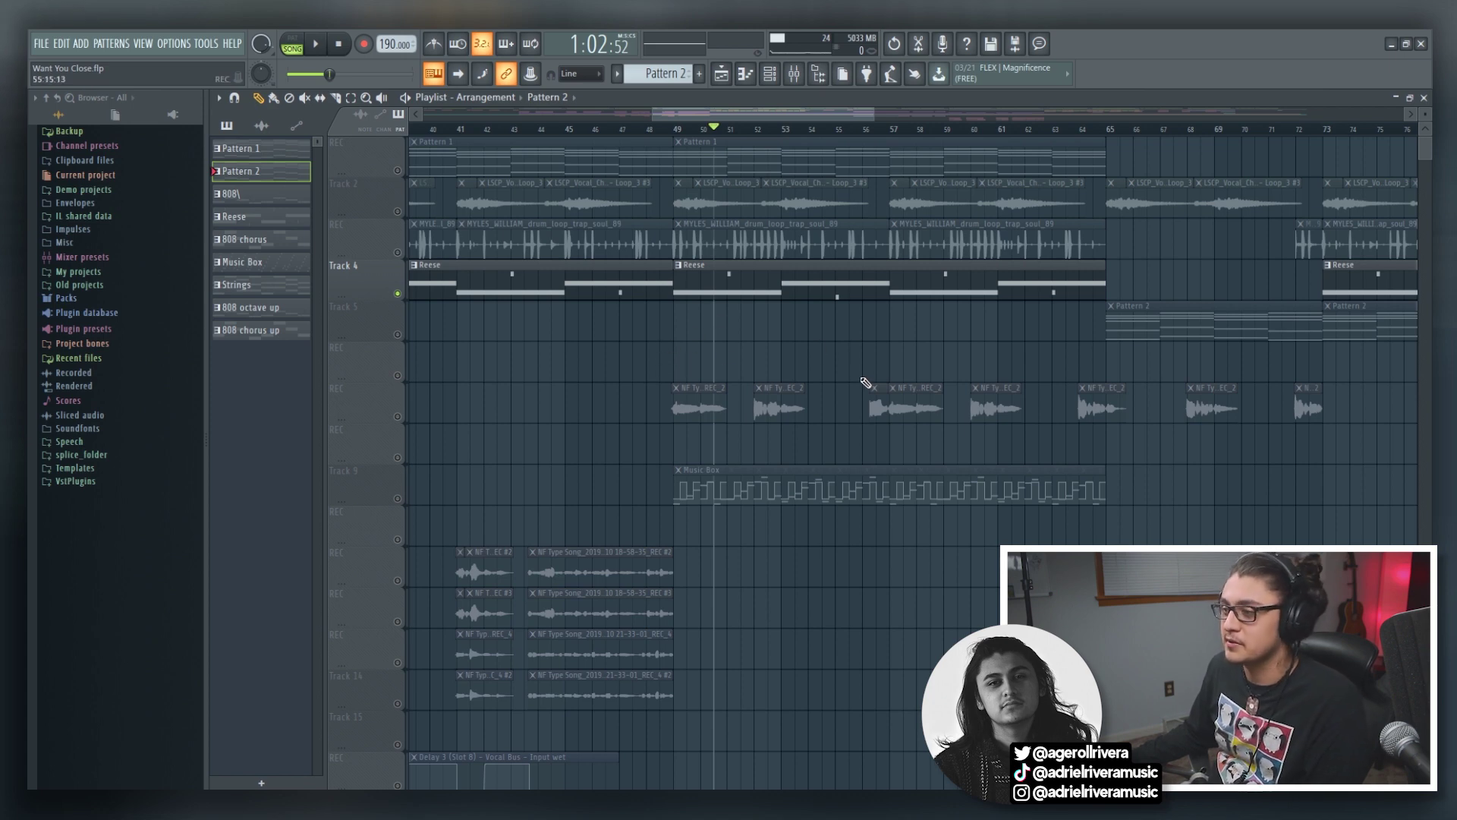
{"action": "key", "text": "space"}
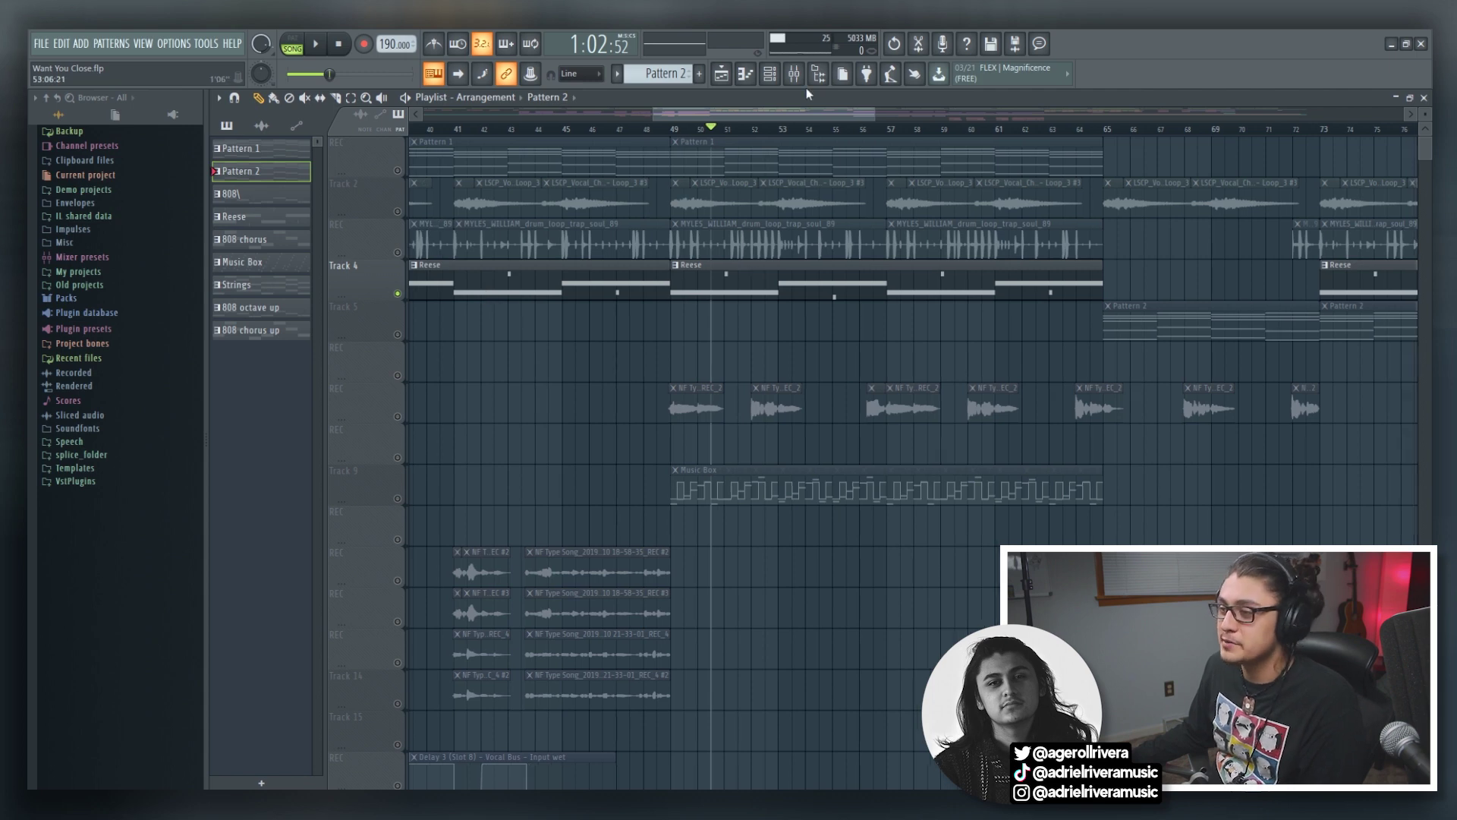
Solo the MYLES_WILLIAM drum loop track, play it from bar 49, and stop.
{"action": "left_click_drag", "start_coordinate": [873, 116], "coordinate": [762, 111]}
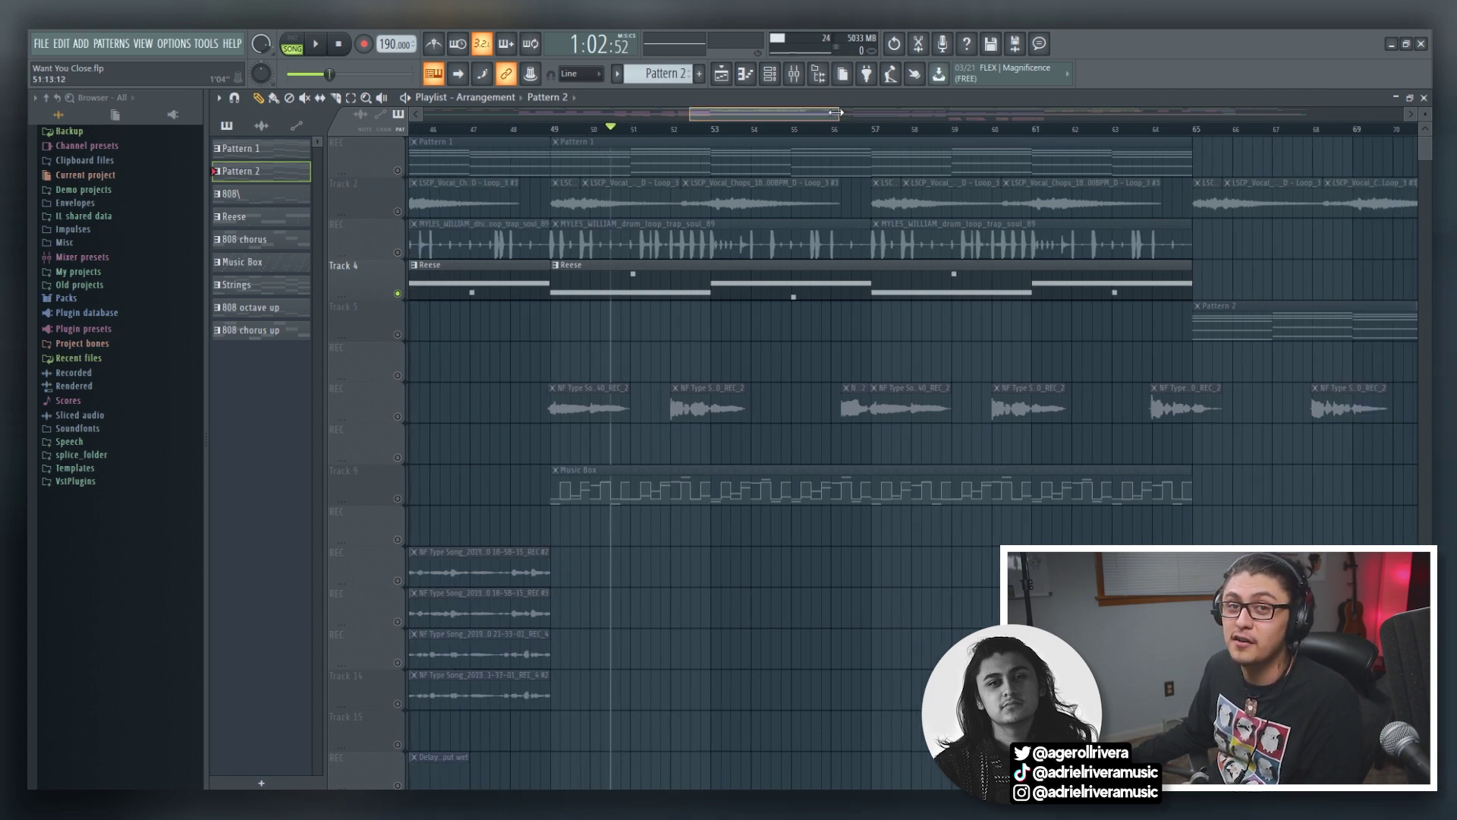
{"action": "left_click_drag", "start_coordinate": [836, 112], "coordinate": [740, 117]}
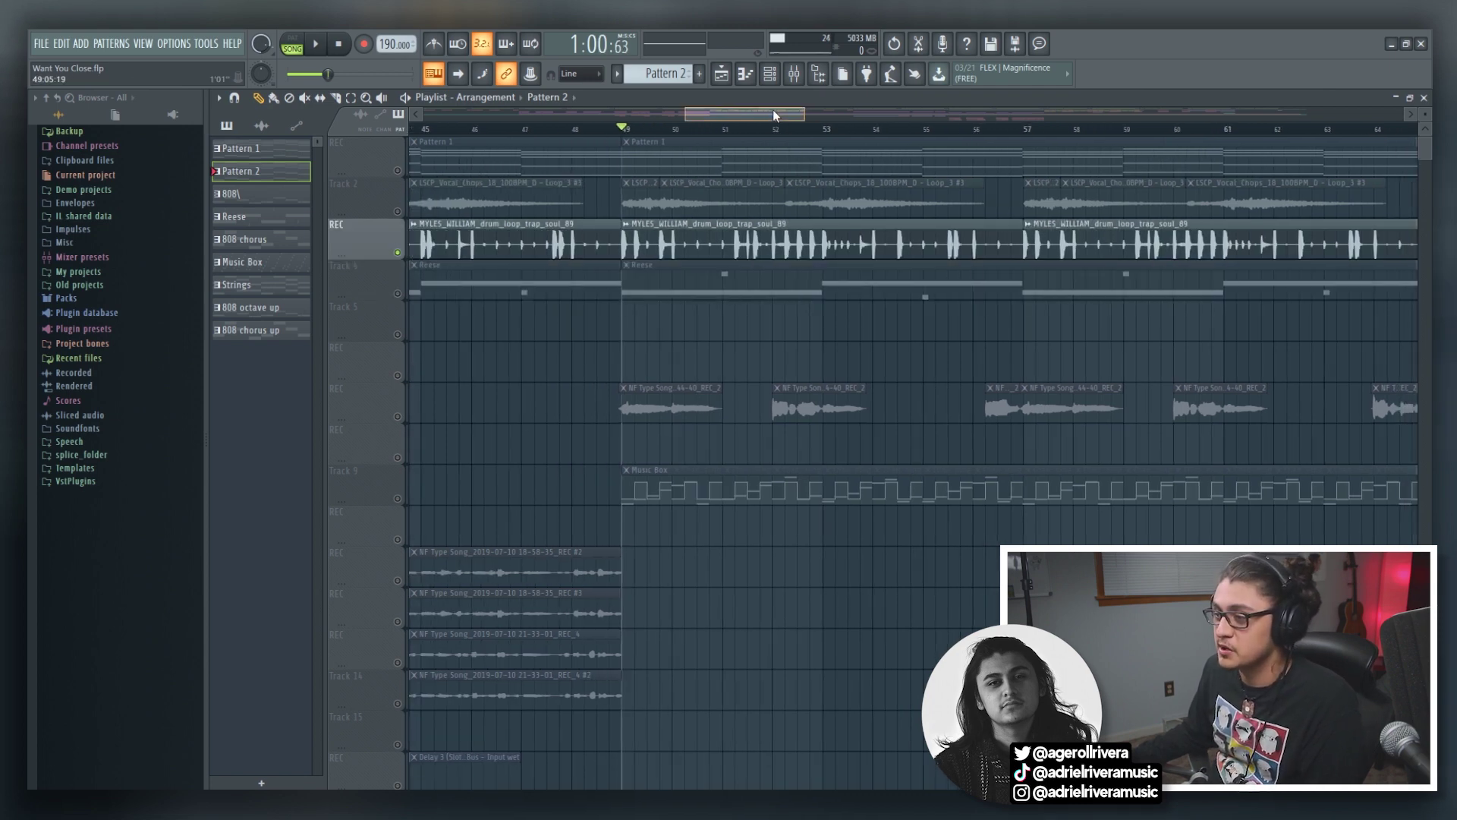
{"action": "key", "text": "space"}
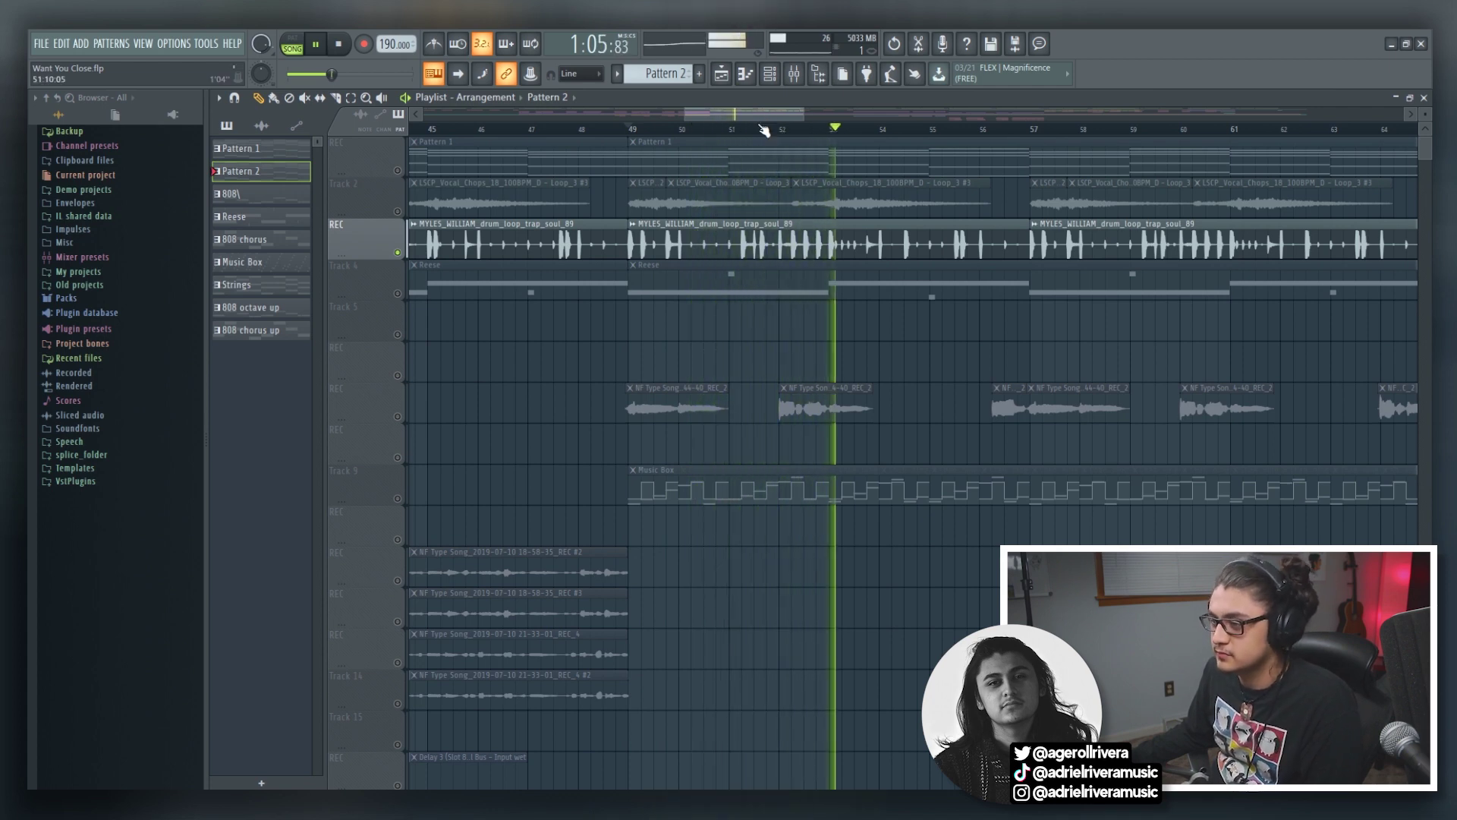
{"action": "key", "text": "space"}
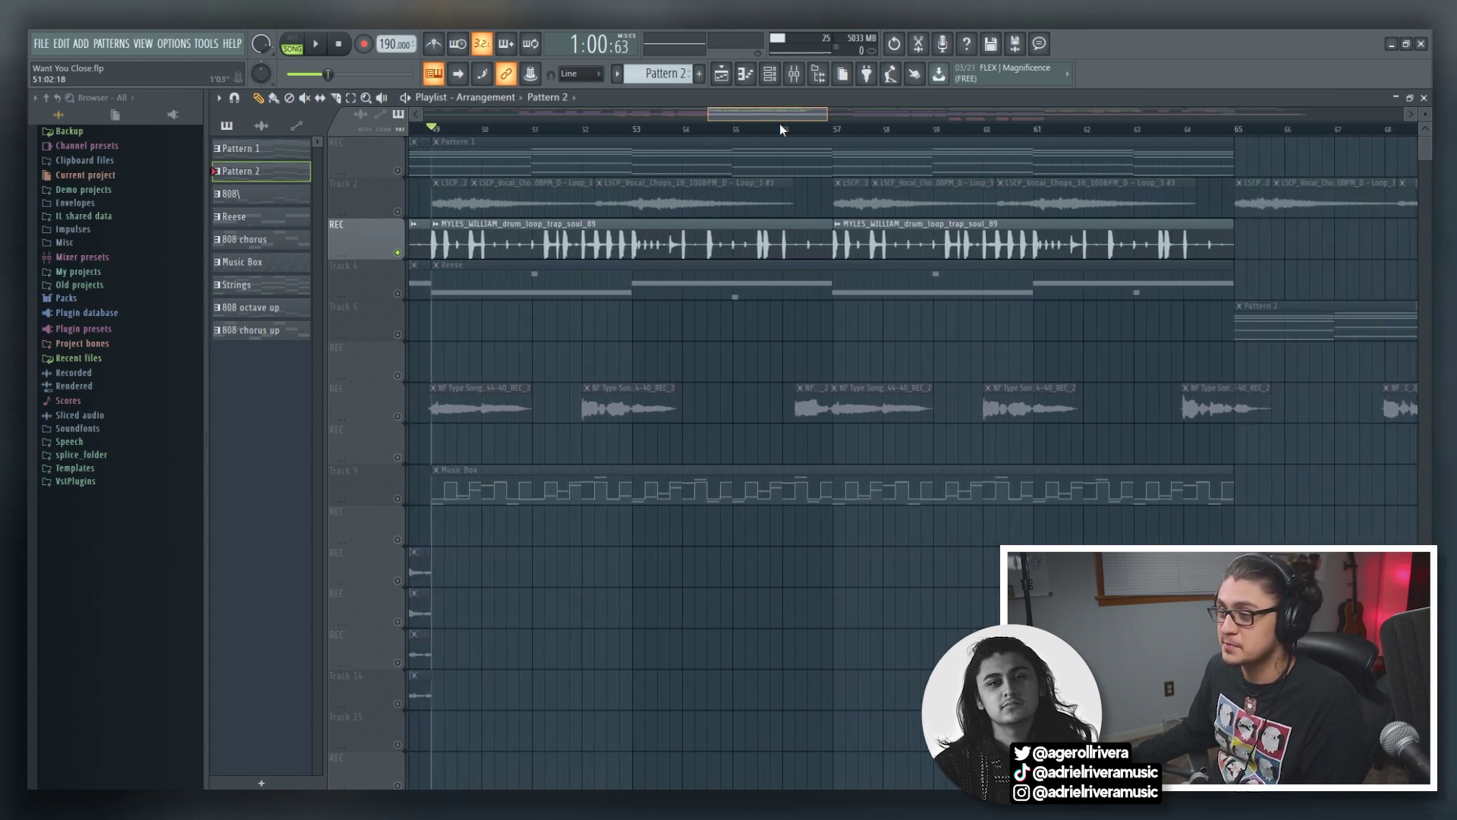
{"action": "scroll", "coordinate": [790, 108], "scroll_direction": "right", "scroll_amount": 2}
{"action": "left_click_drag", "start_coordinate": [790, 104], "coordinate": [781, 100]}
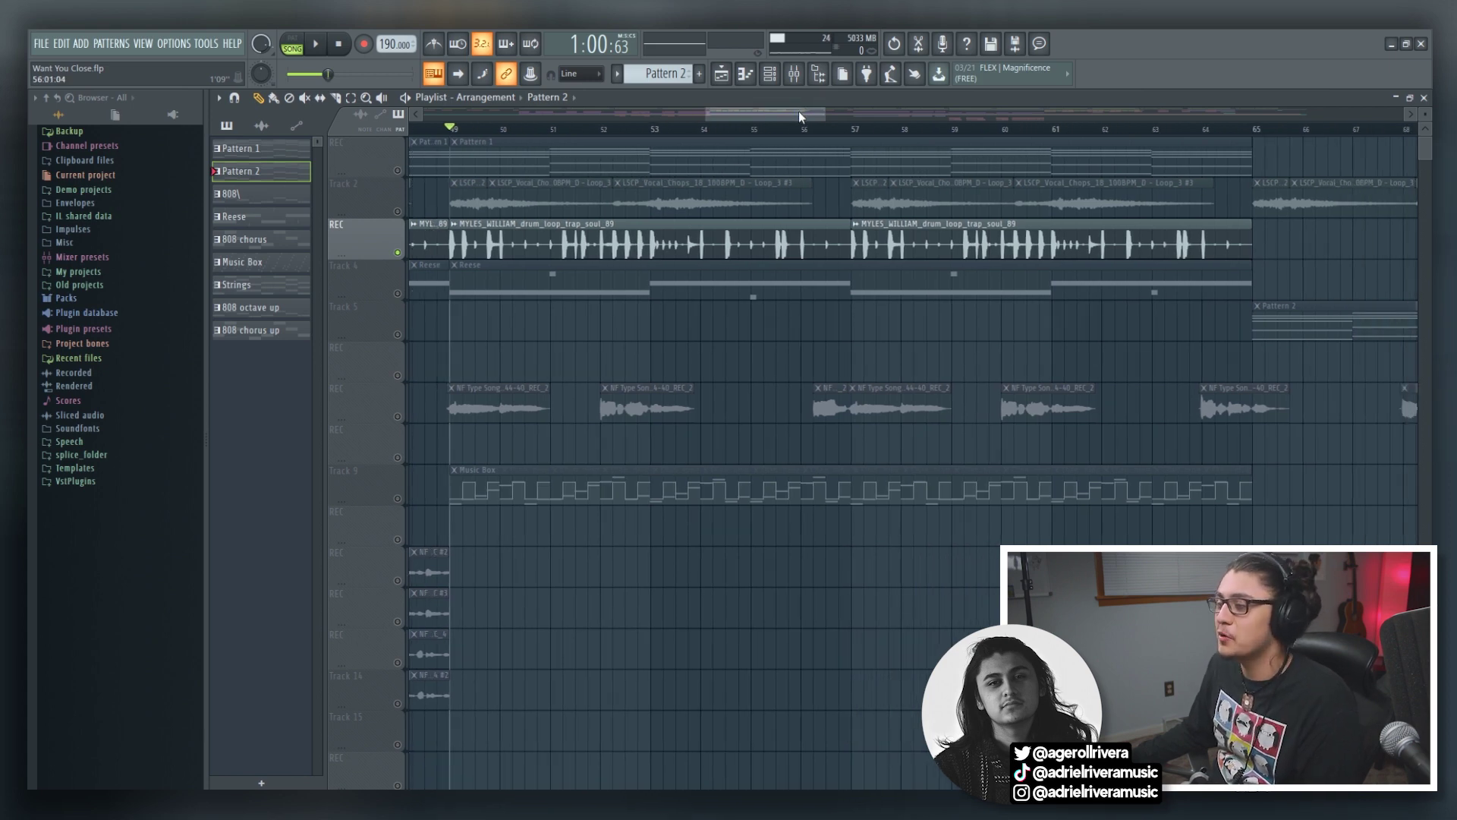
{"action": "left_click_drag", "start_coordinate": [799, 111], "coordinate": [805, 116]}
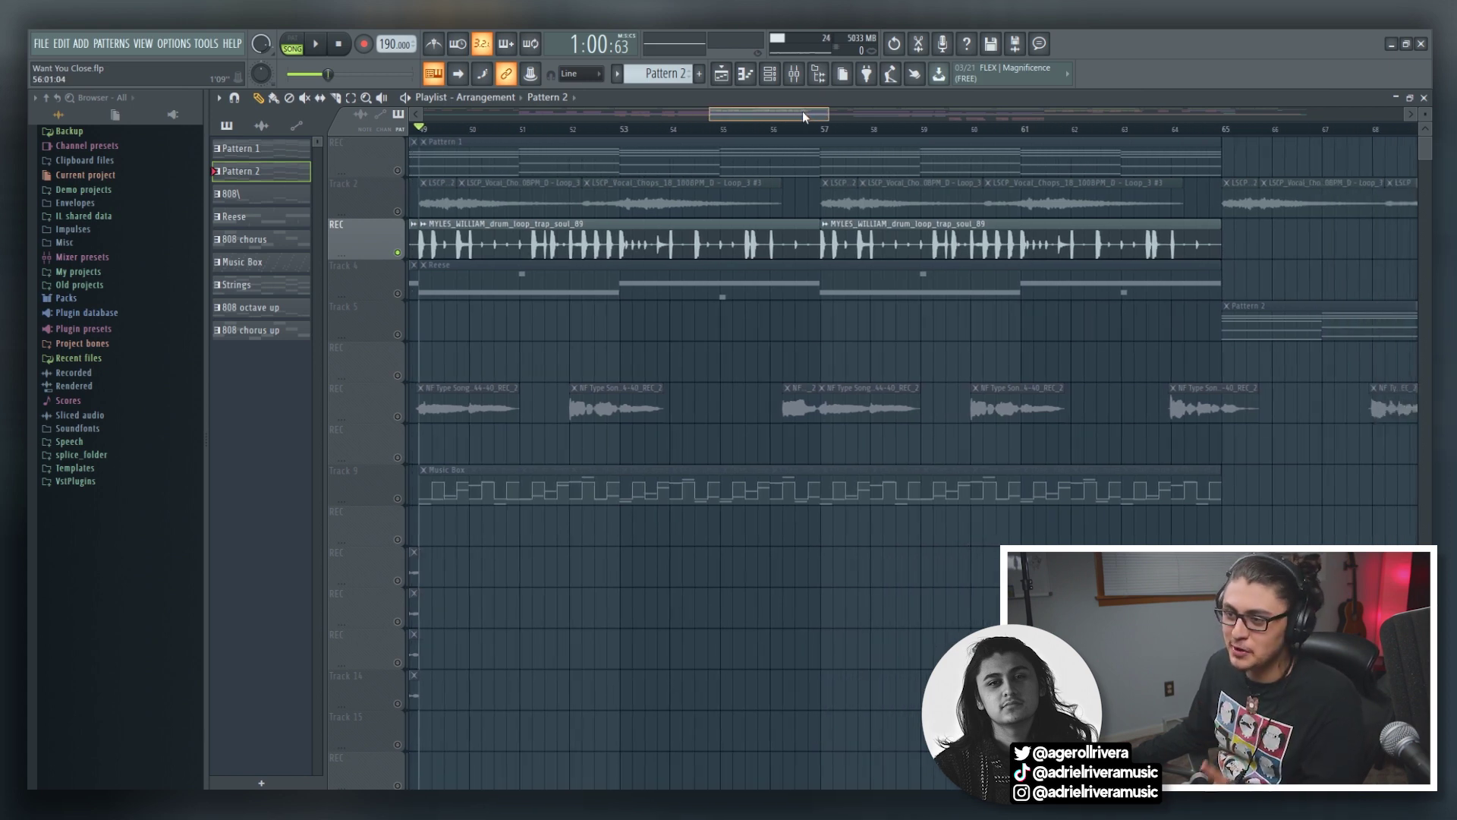
{"action": "left_click_drag", "start_coordinate": [803, 111], "coordinate": [764, 112]}
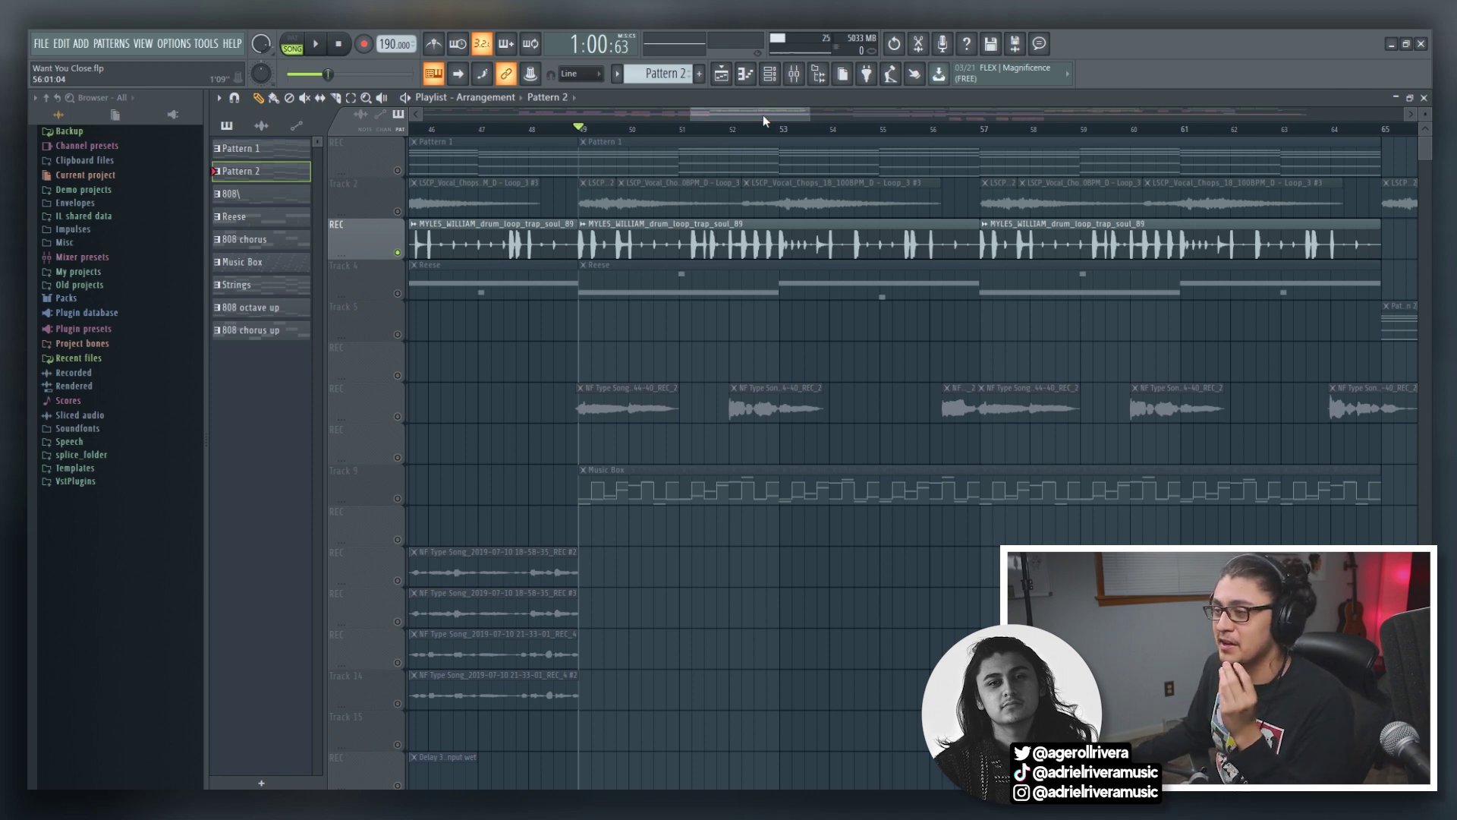
{"action": "scroll", "coordinate": [764, 115], "scroll_direction": "right", "scroll_amount": 1}
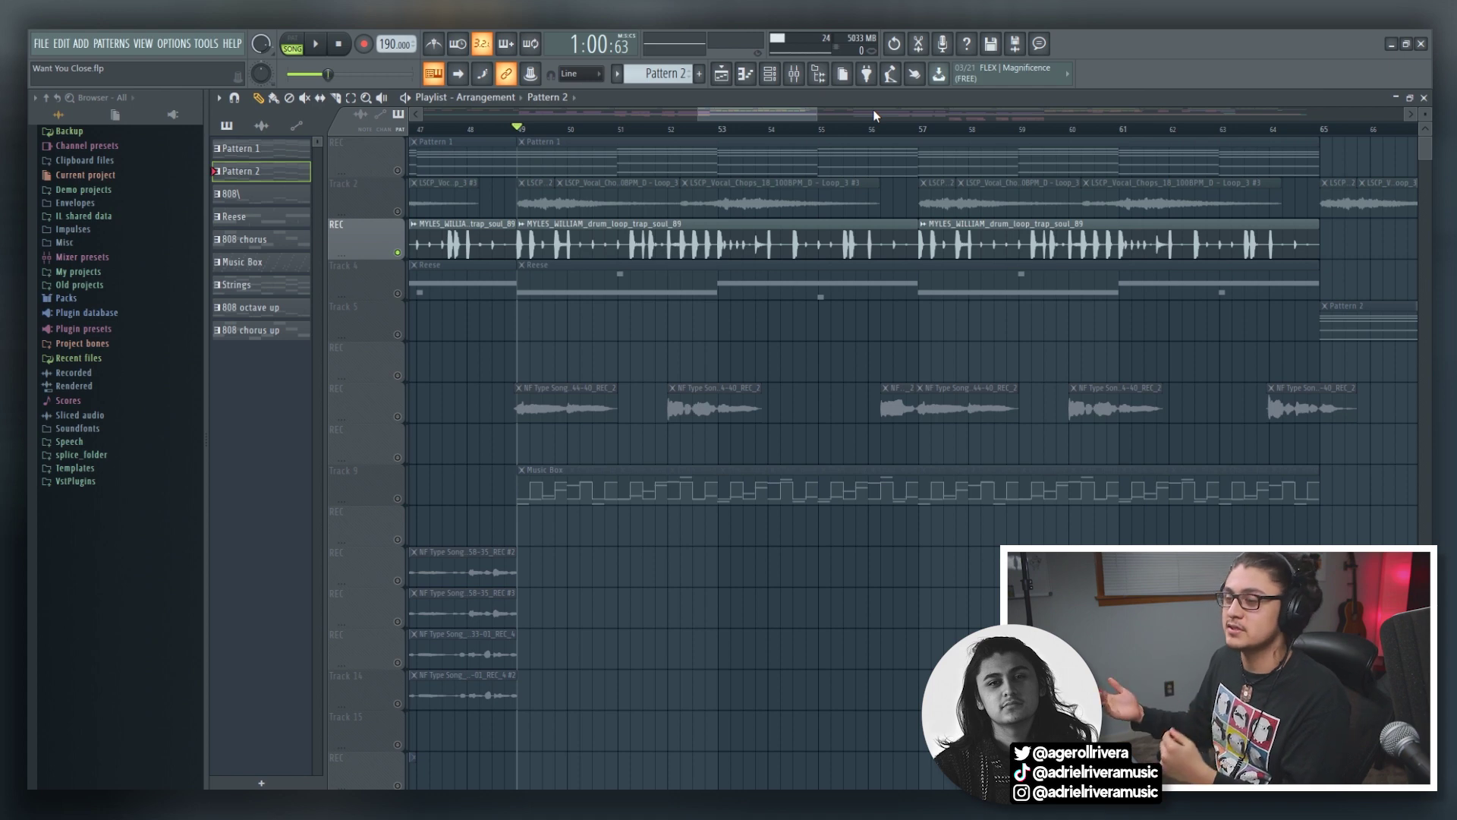
{"action": "scroll", "coordinate": [787, 115], "scroll_direction": "right", "scroll_amount": 1}
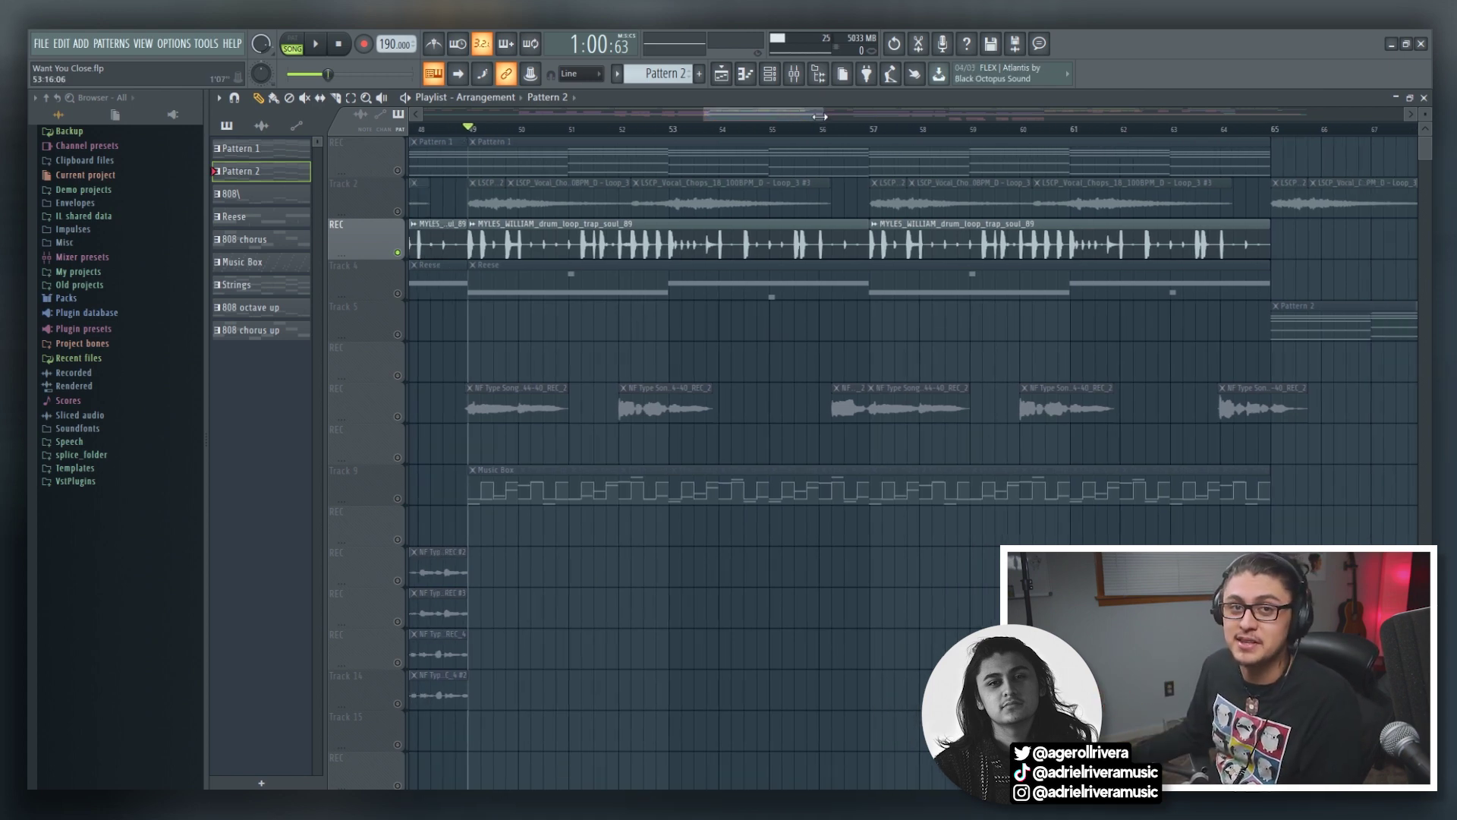
{"action": "left_click_drag", "start_coordinate": [821, 116], "coordinate": [810, 116]}
{"action": "scroll", "coordinate": [786, 117], "scroll_direction": "right", "scroll_amount": 1}
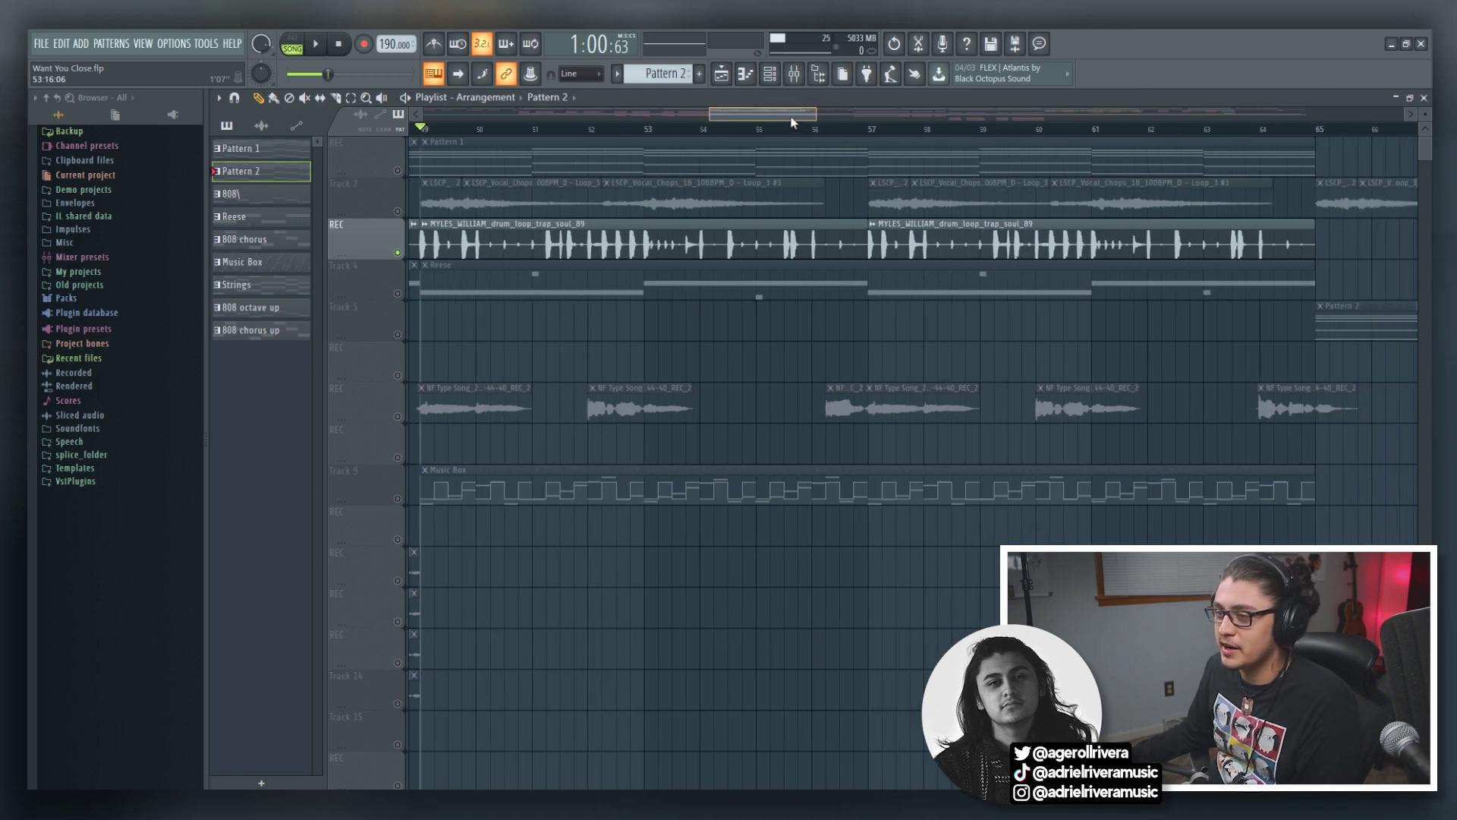
{"action": "scroll", "coordinate": [792, 122], "scroll_direction": "left", "scroll_amount": 1}
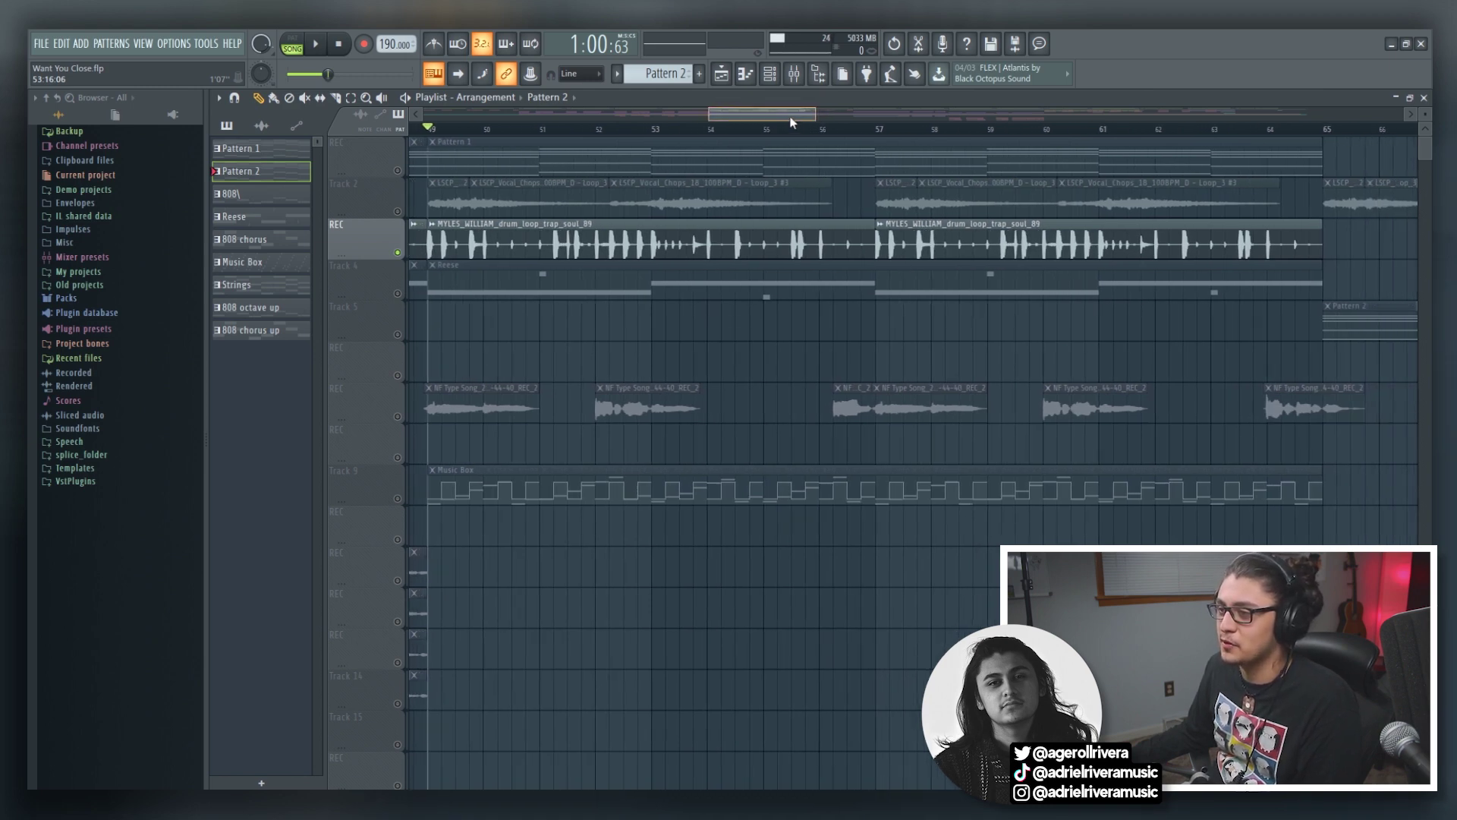
{"action": "left_click_drag", "start_coordinate": [790, 117], "coordinate": [786, 113]}
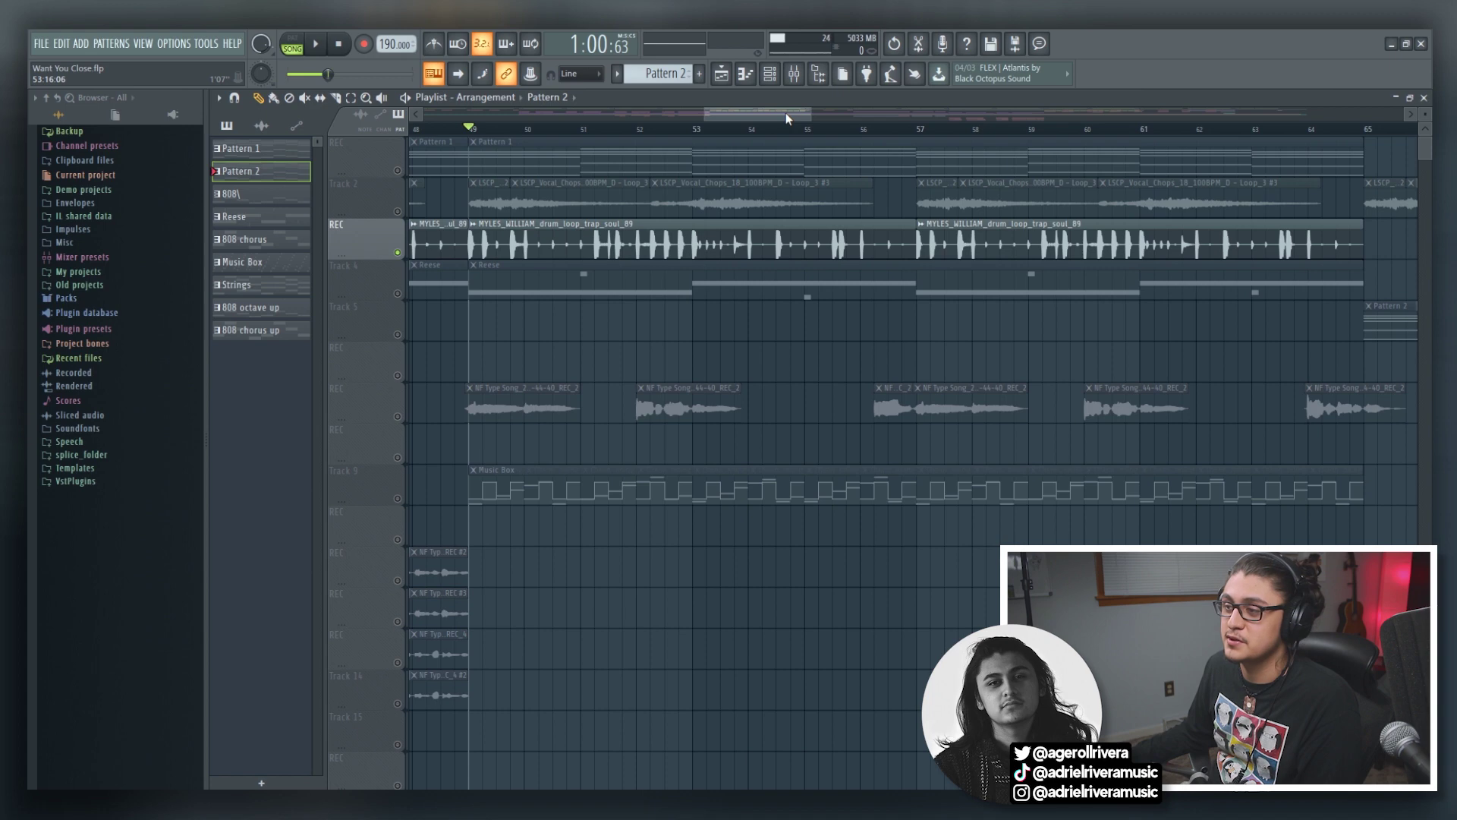
{"action": "mouse_move", "coordinate": [784, 109]}
{"action": "left_mouse_down"}
{"action": "mouse_move", "coordinate": [794, 115]}
{"action": "mouse_move", "coordinate": [781, 115]}
{"action": "left_mouse_up"}
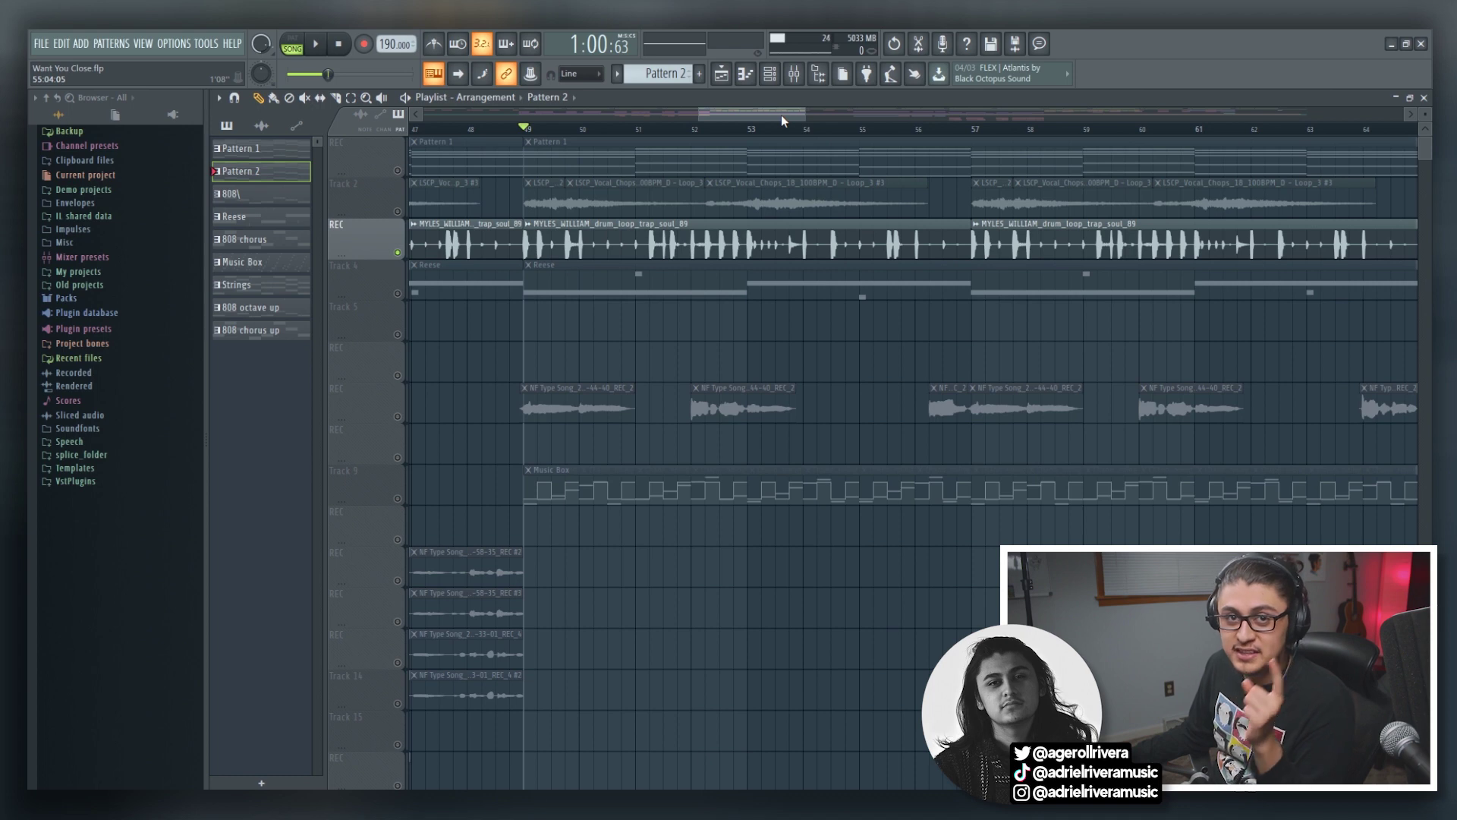
{"action": "scroll", "coordinate": [798, 105], "scroll_direction": "down", "scroll_amount": 1}
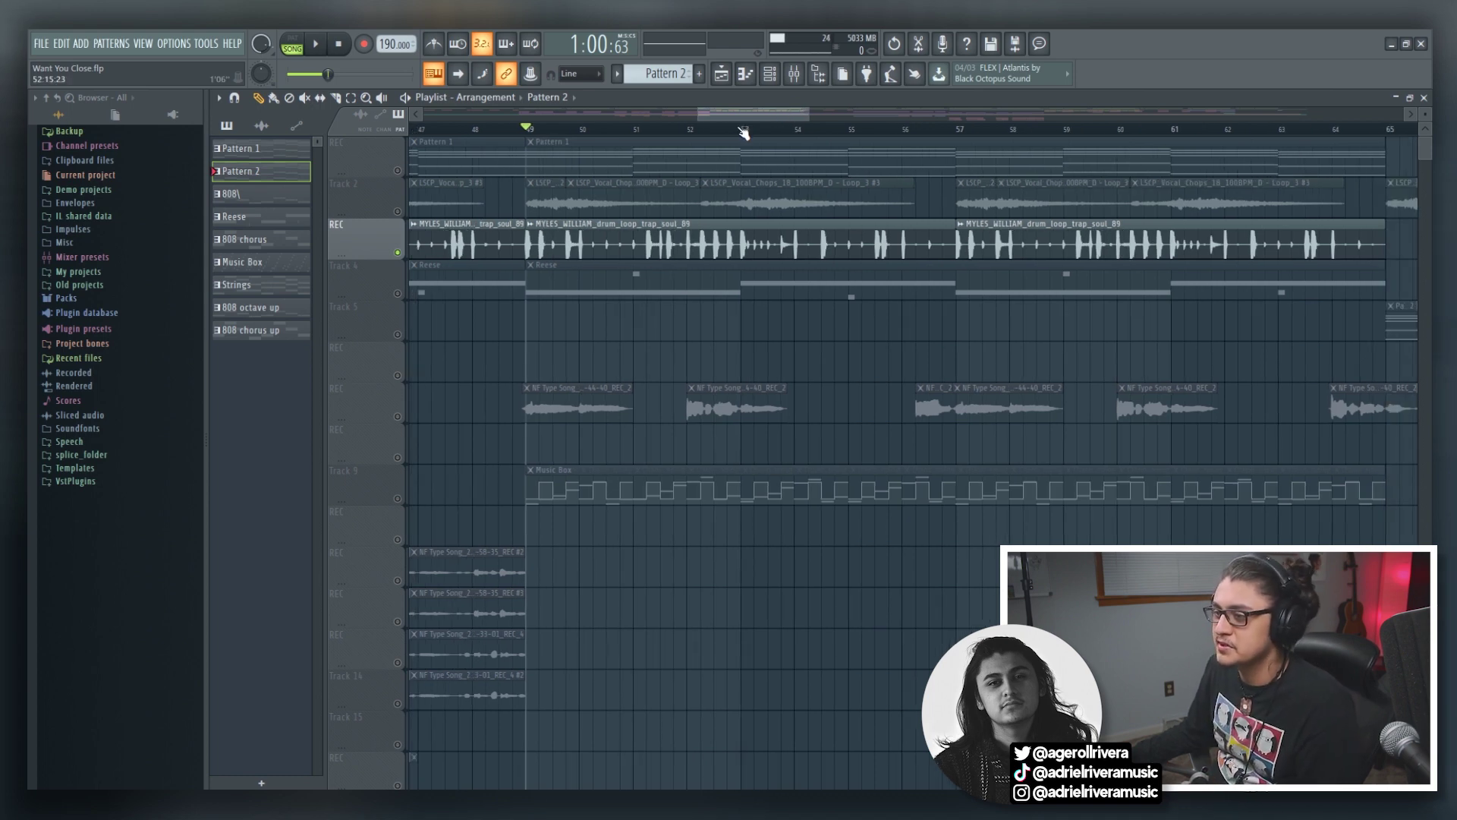
{"action": "left_click_drag", "start_coordinate": [755, 110], "coordinate": [767, 113]}
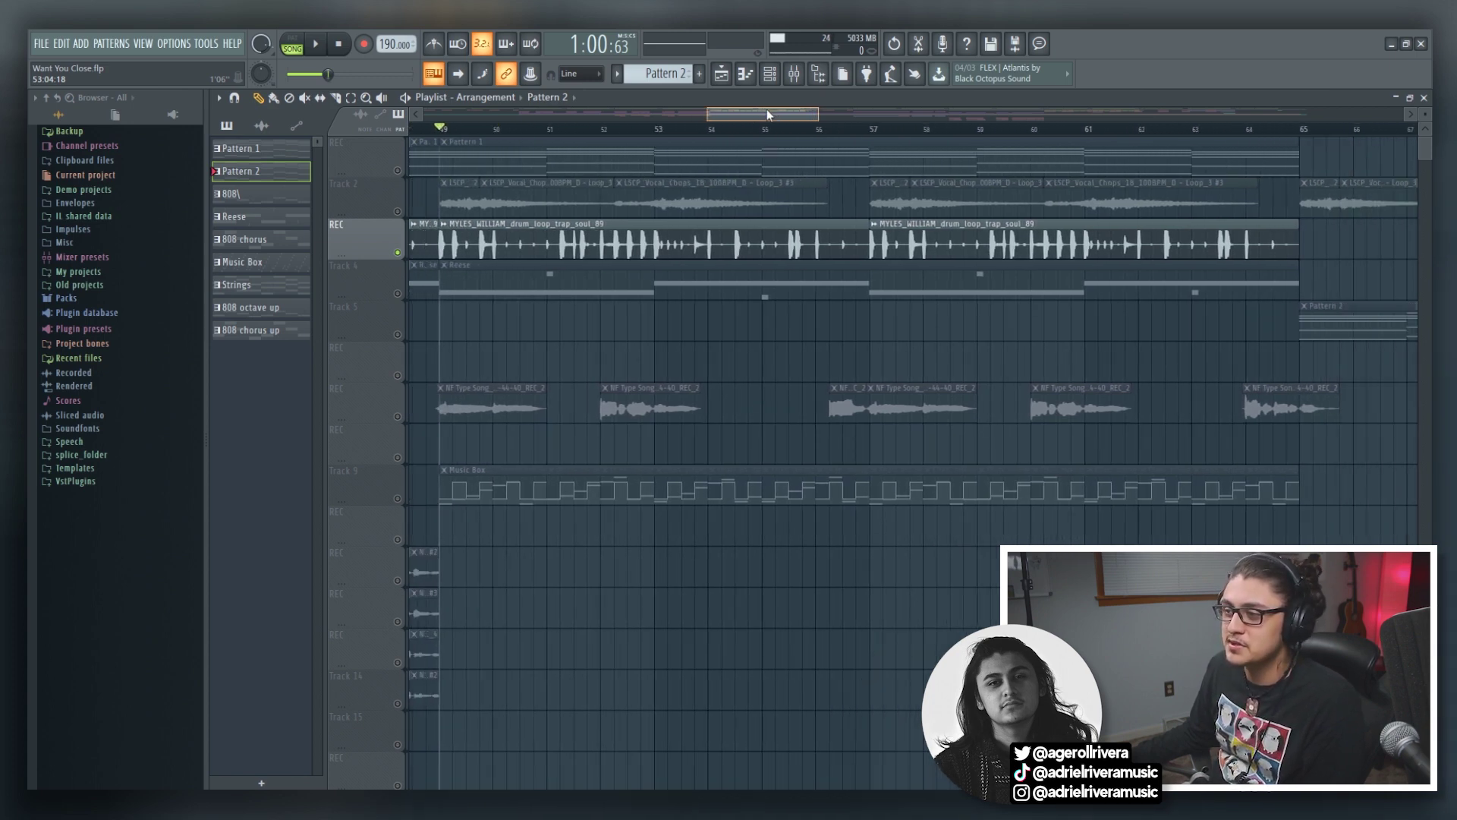
{"action": "left_click_drag", "start_coordinate": [766, 110], "coordinate": [769, 118]}
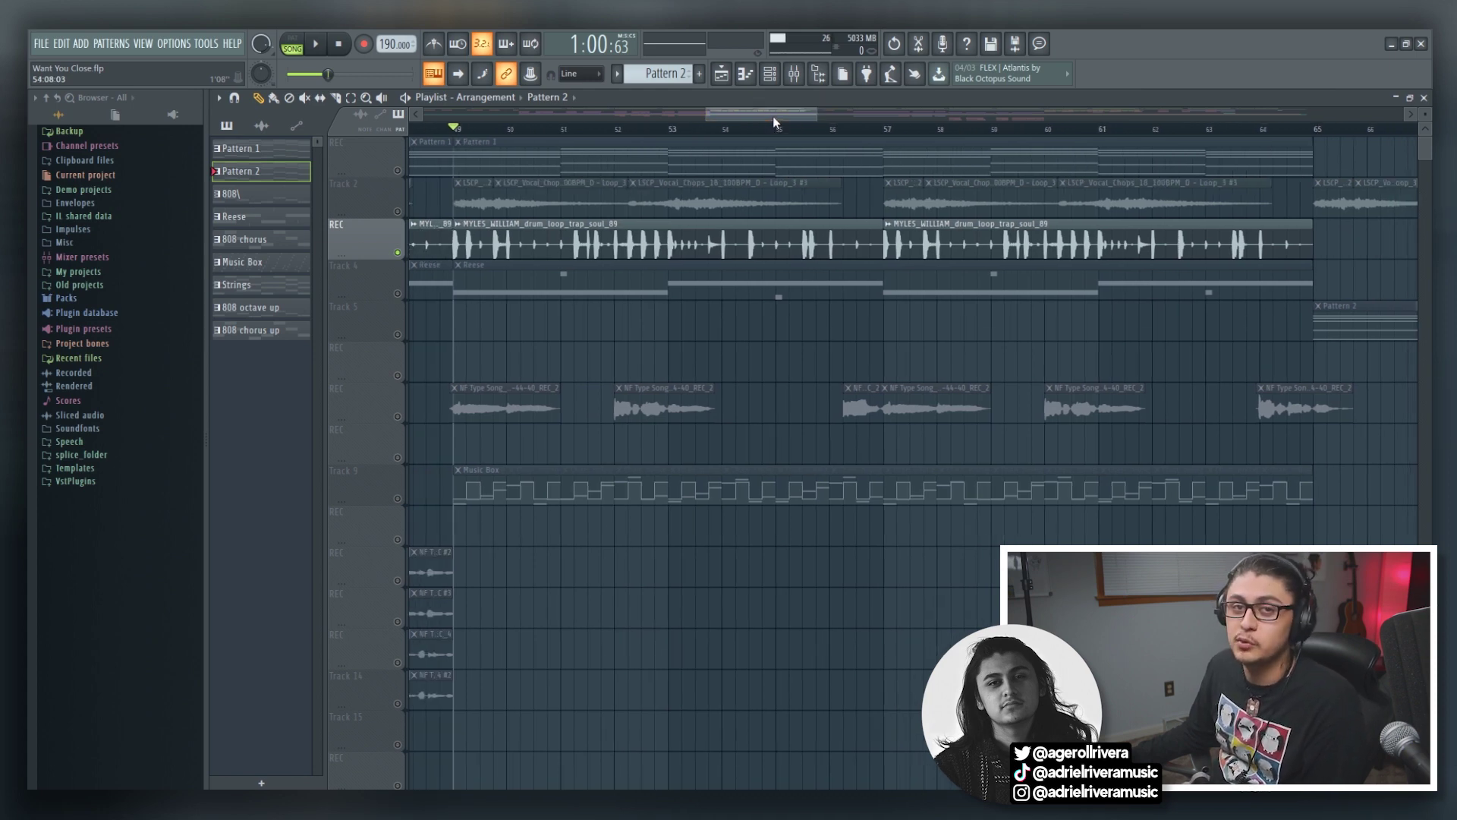
{"action": "left_click_drag", "start_coordinate": [773, 116], "coordinate": [804, 118]}
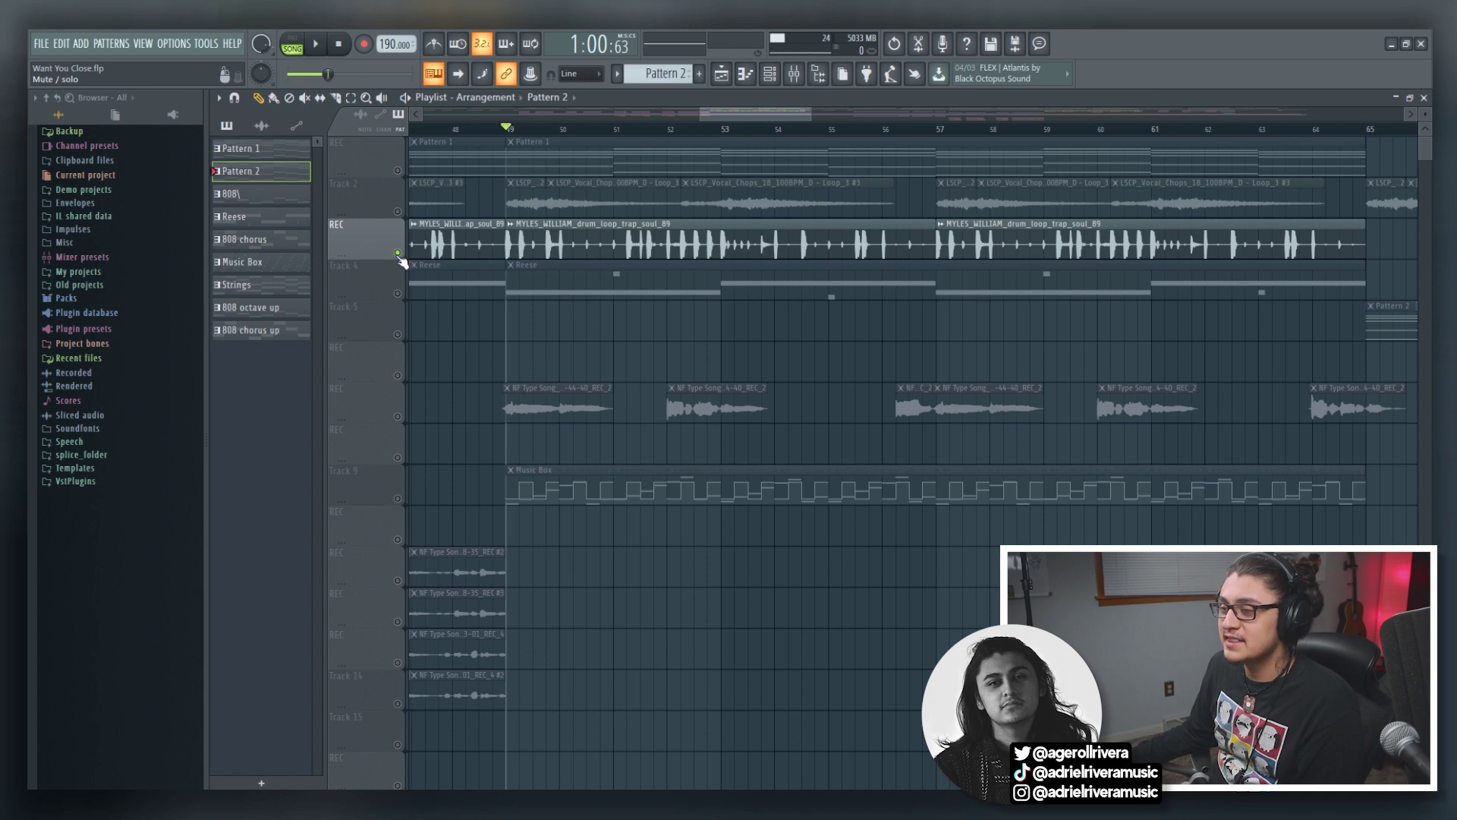
Load Edison on the empty mixer track Insert 21.
{"action": "left_click_drag", "start_coordinate": [741, 114], "coordinate": [822, 100]}
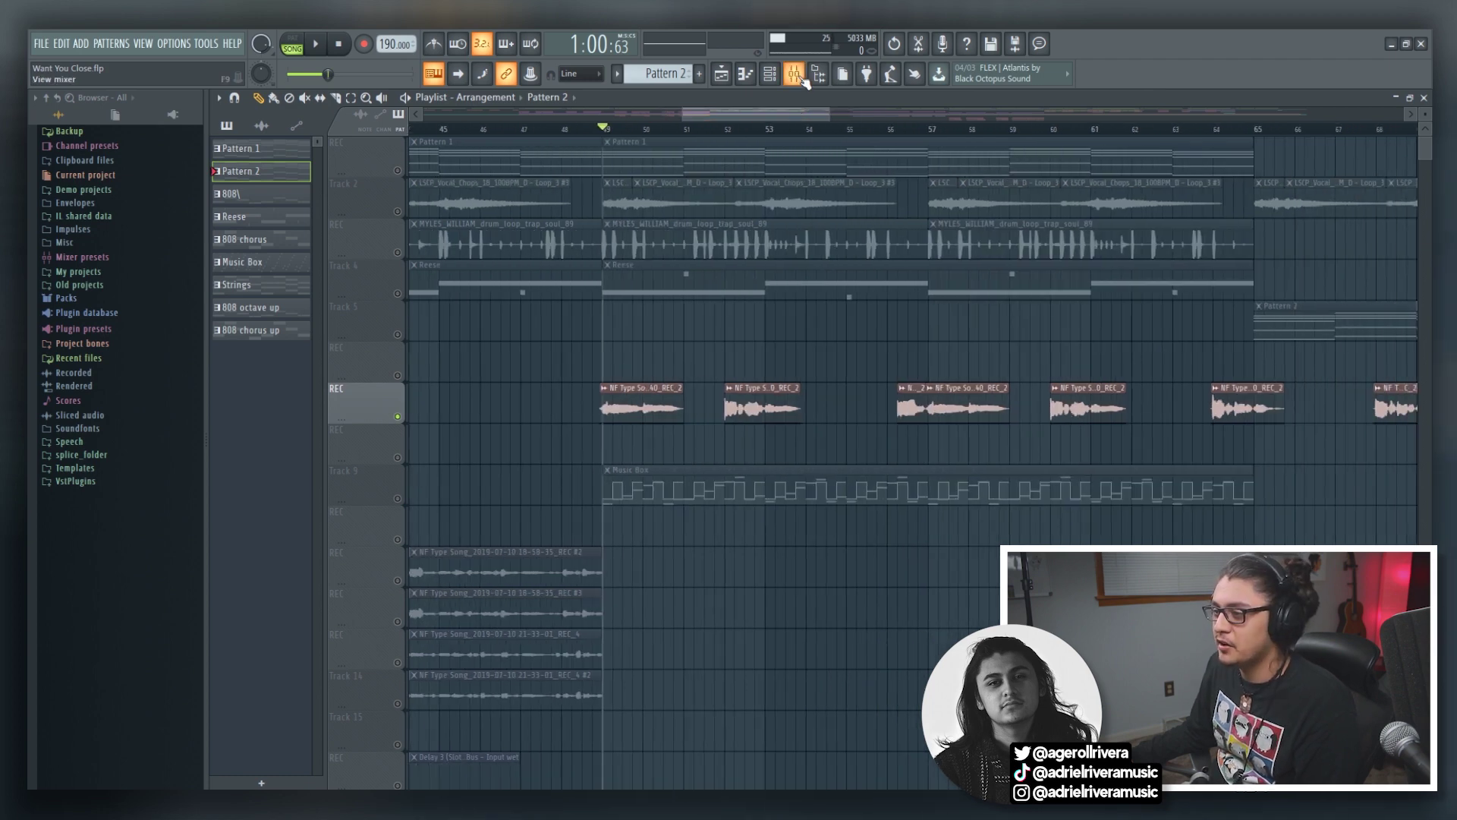
{"action": "left_click", "coordinate": [794, 74]}
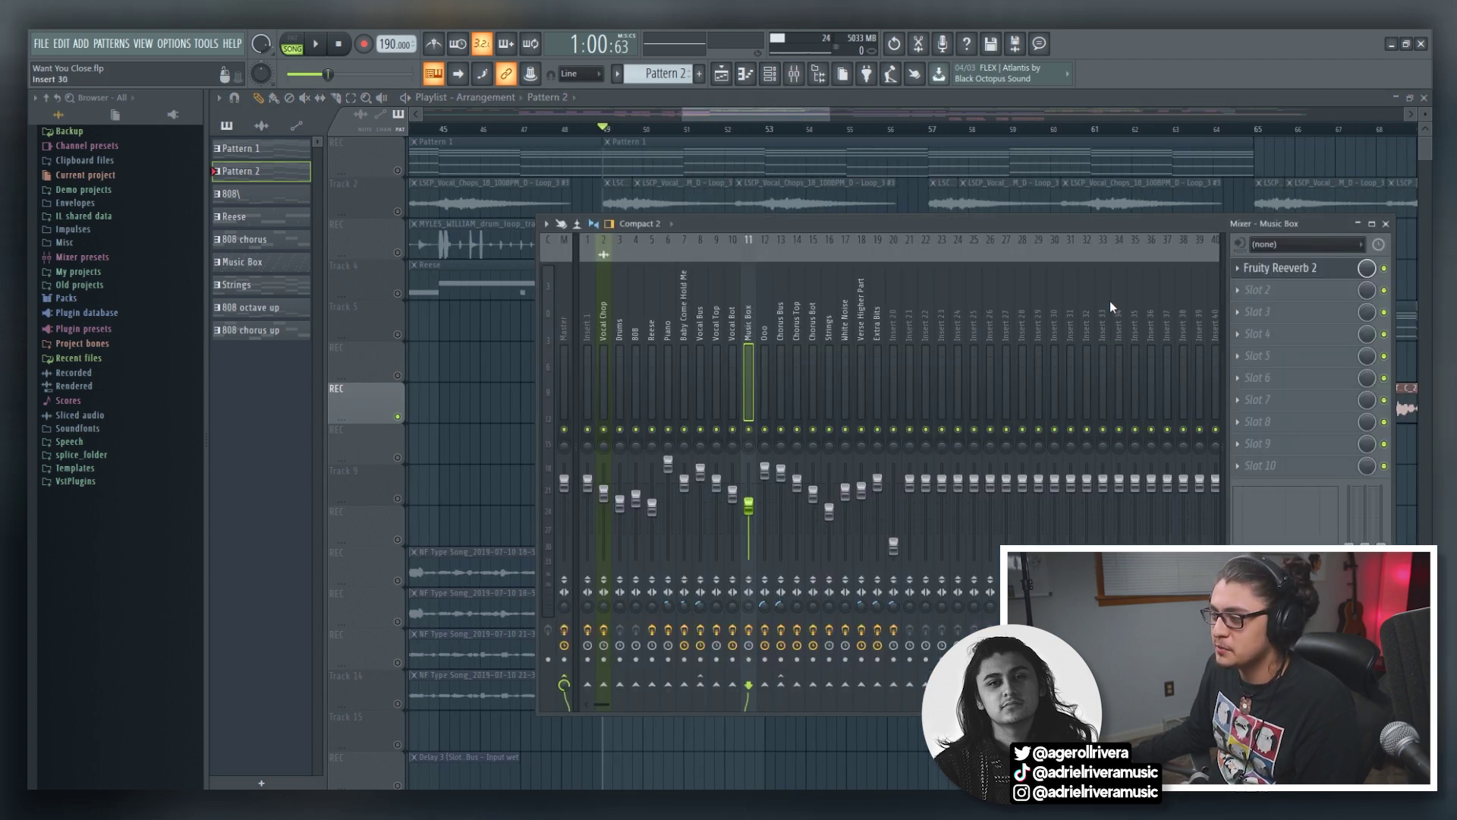
{"action": "left_click", "coordinate": [909, 342]}
{"action": "key", "text": "ctrl+e"}
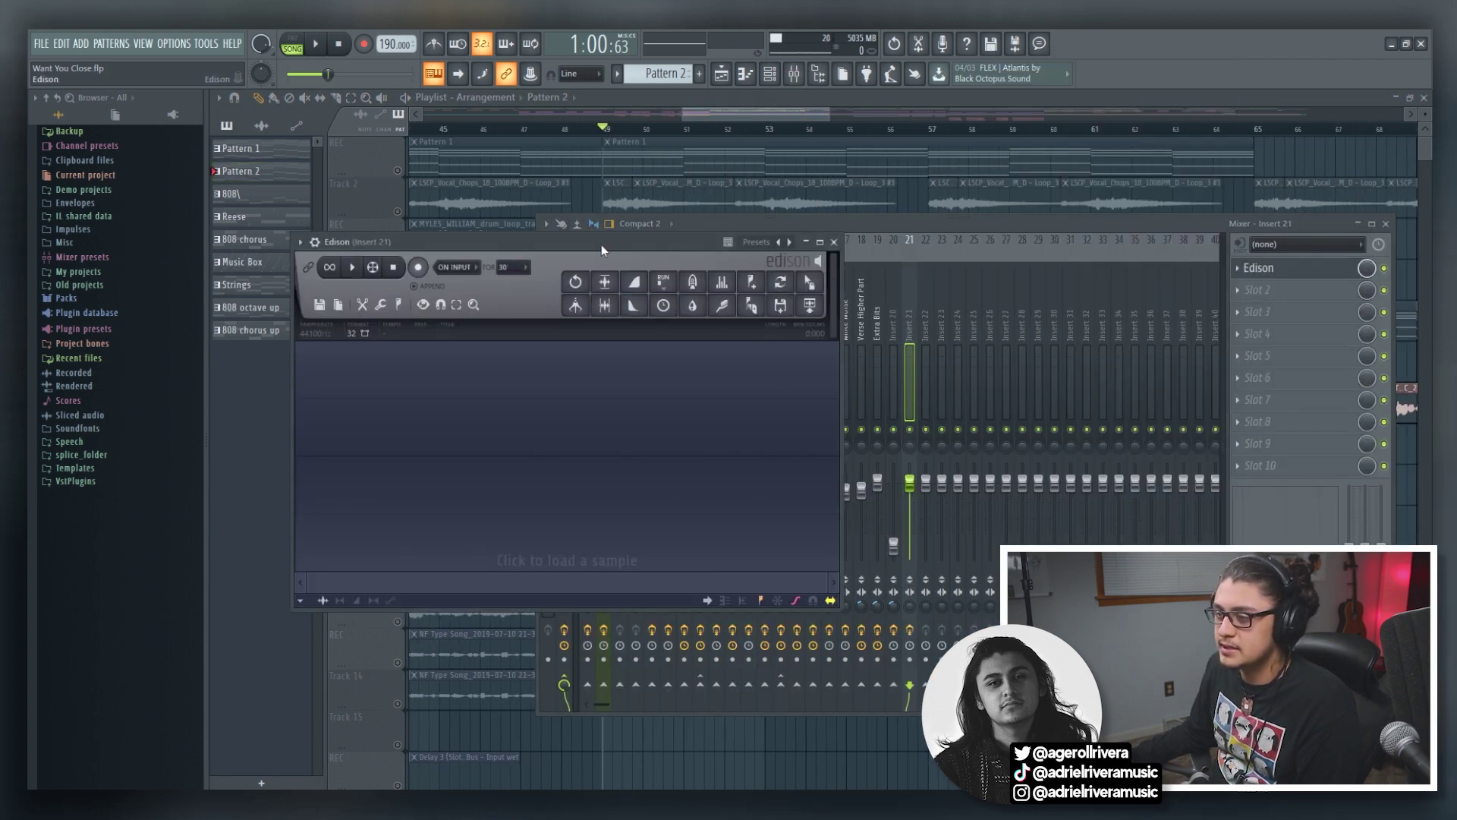
{"action": "left_click_drag", "start_coordinate": [859, 267], "coordinate": [825, 252]}
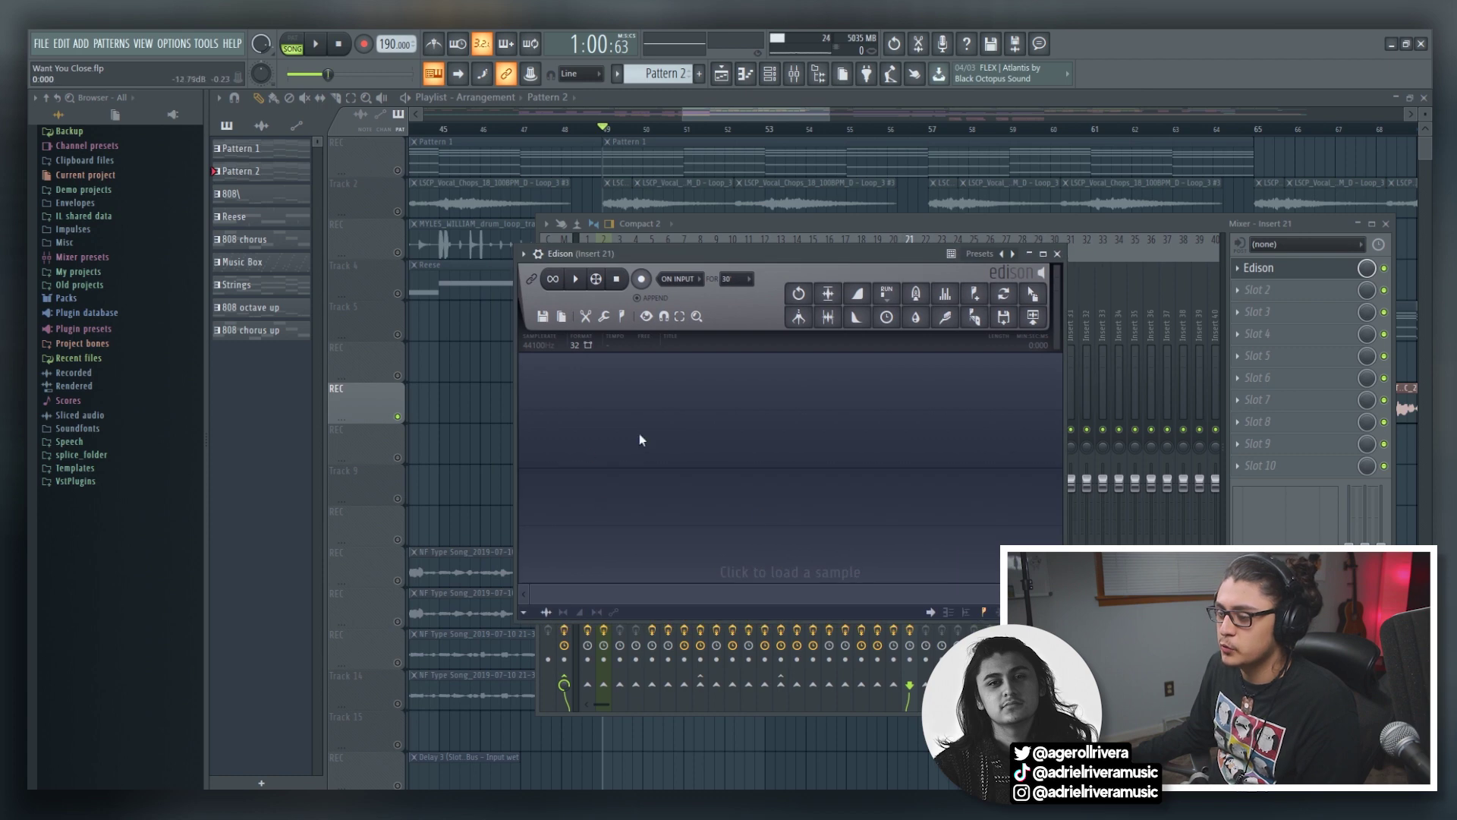
Look up the Time stretch / pitch shift tool in Edison and return to the playlist.
{"action": "left_click", "coordinate": [605, 317]}
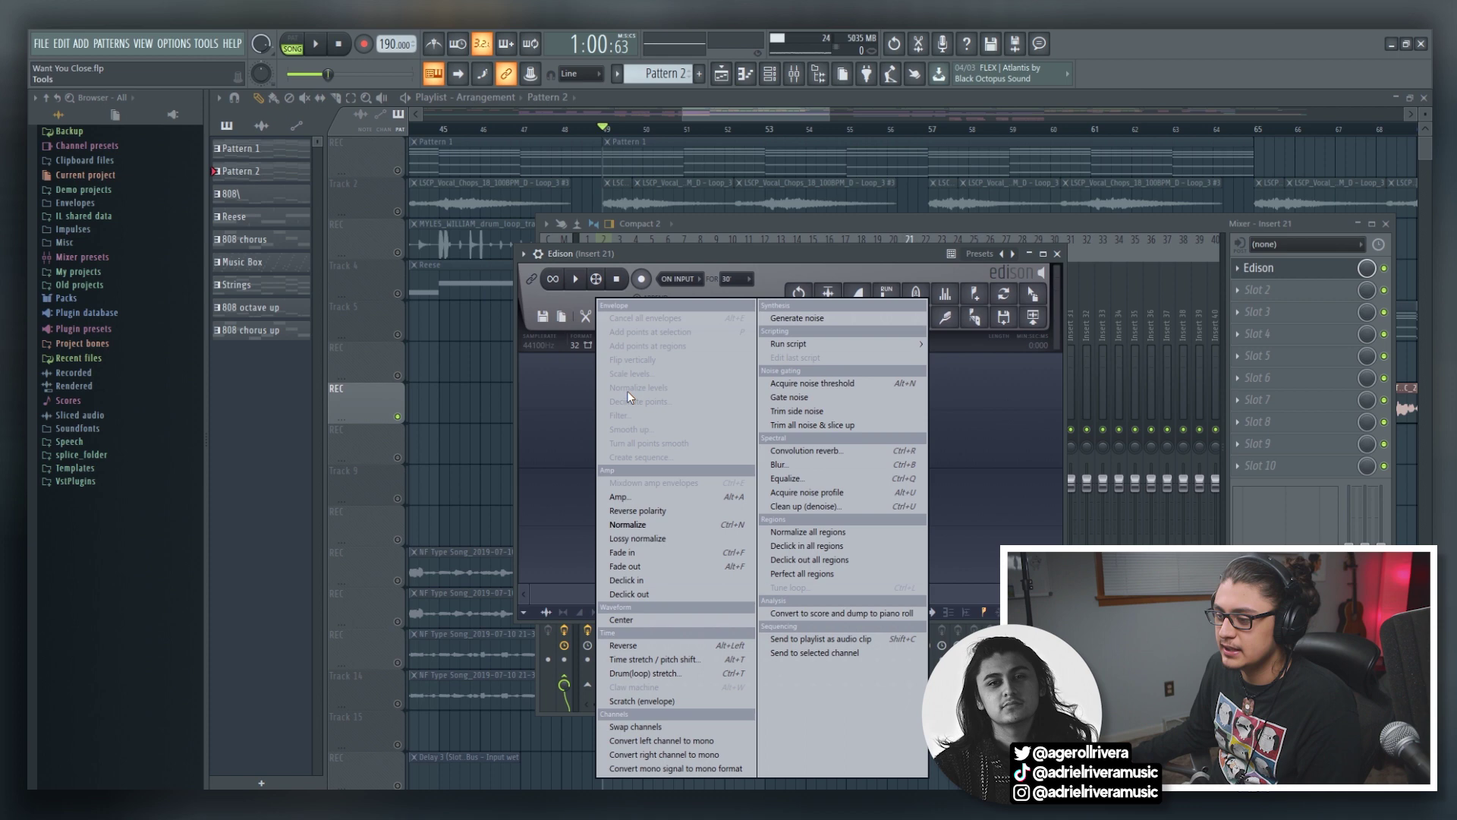
{"action": "left_click", "coordinate": [654, 658]}
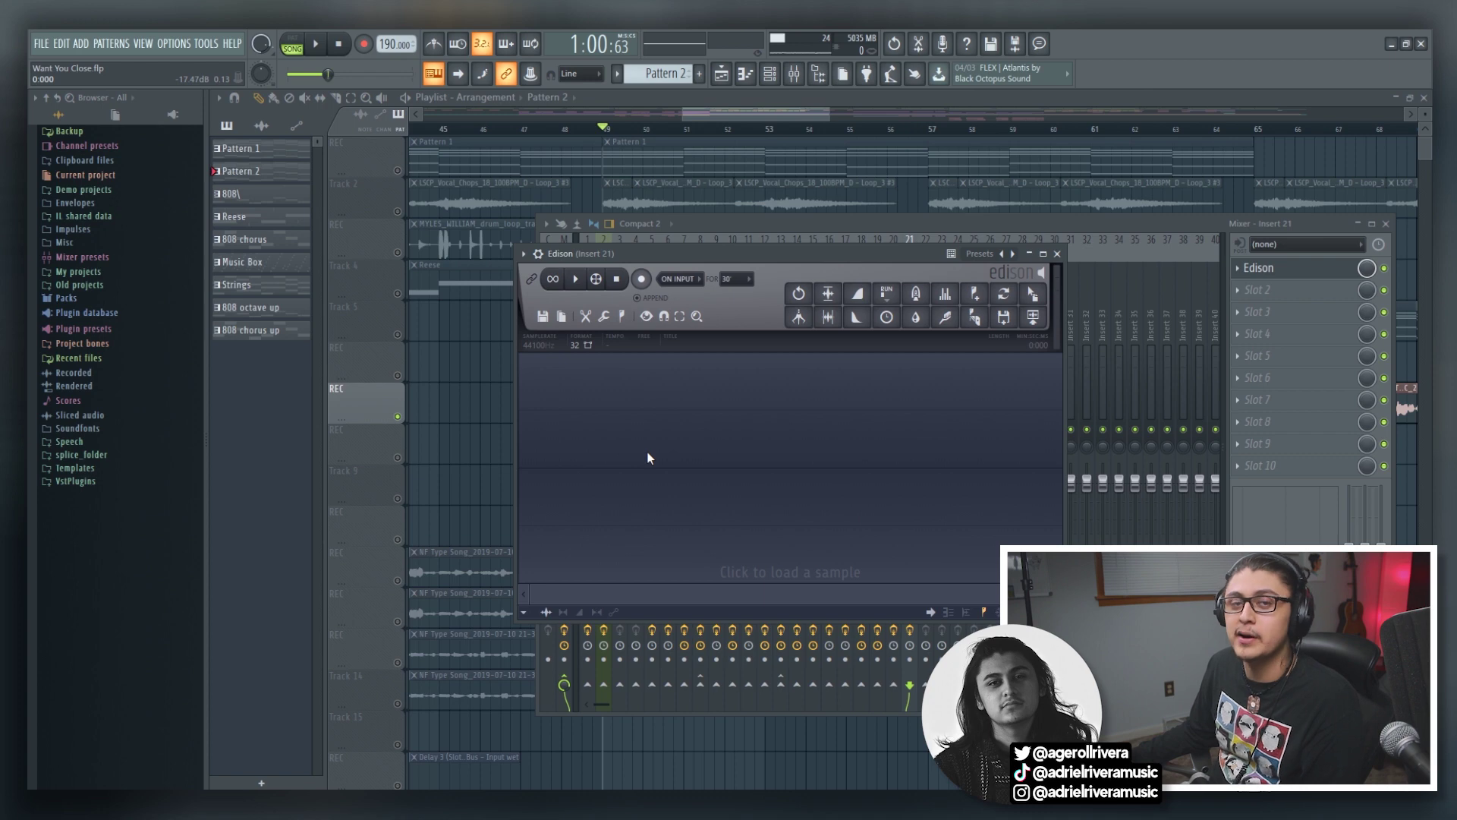
{"action": "left_click_drag", "start_coordinate": [758, 253], "coordinate": [843, 244]}
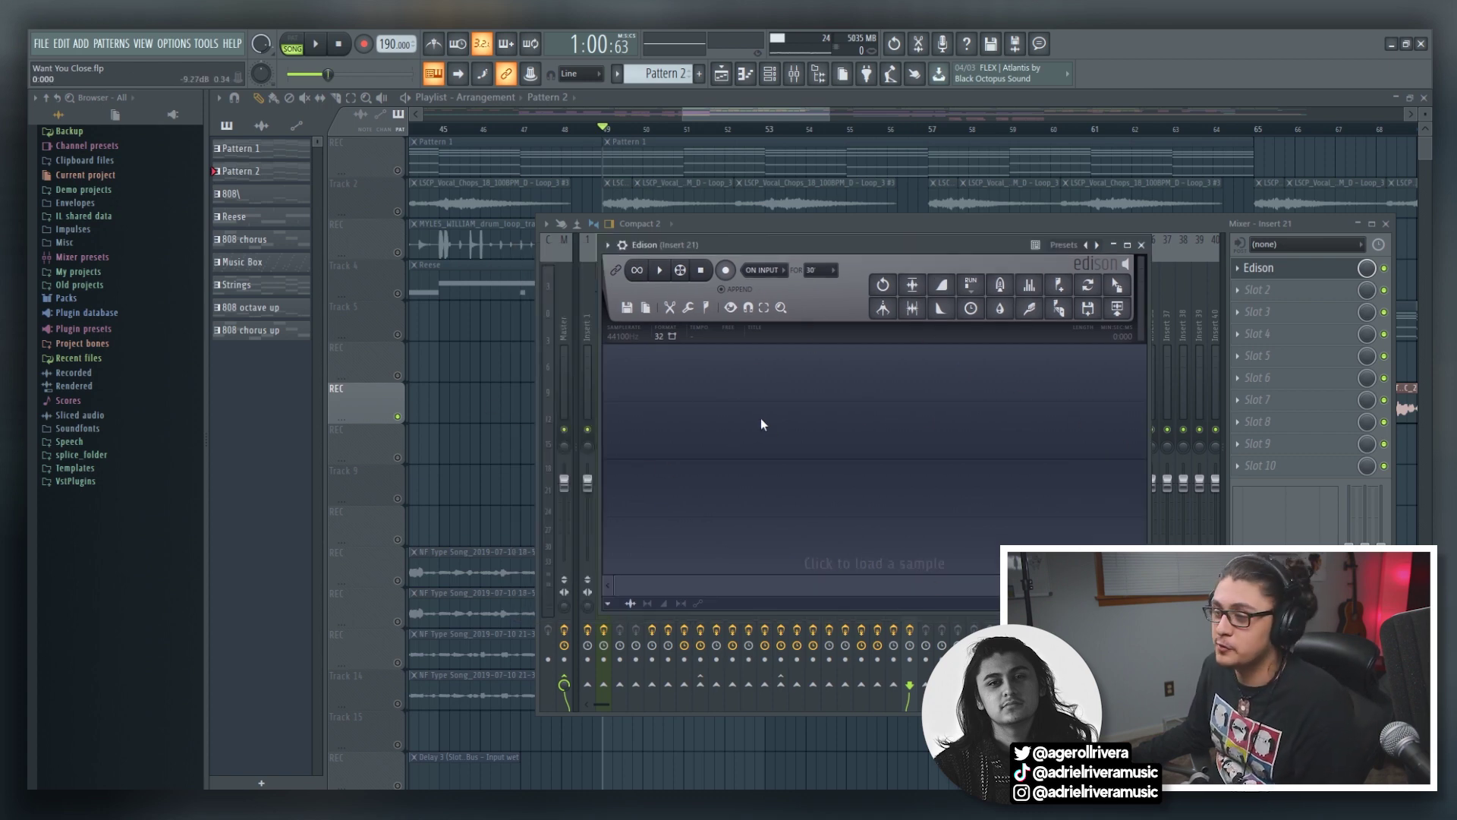
{"action": "key", "text": "F5"}
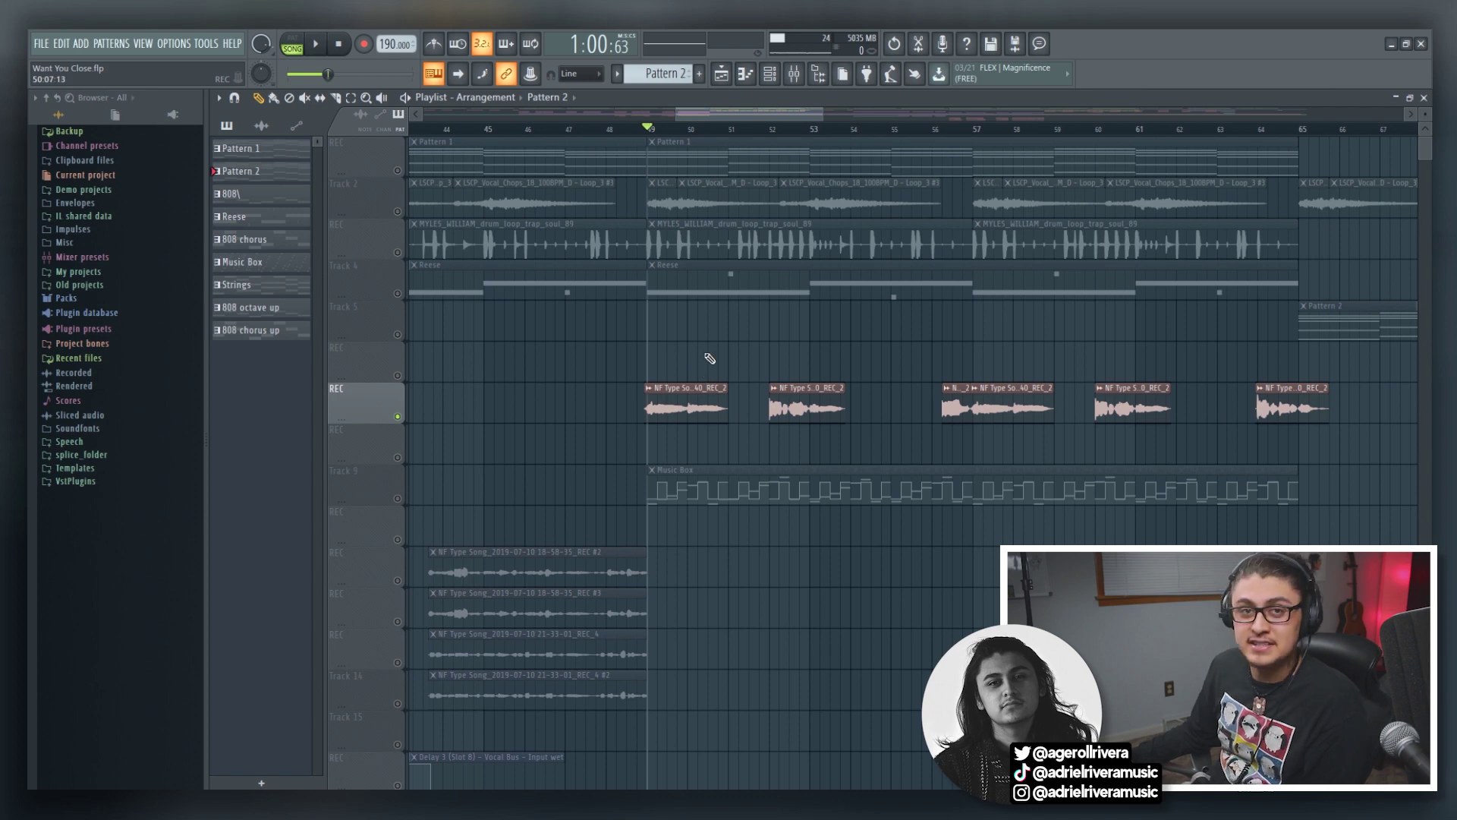
Play the soloed NF Type Song recording clips from bar 49, stop, and glance at the mixer.
{"action": "key", "text": "space"}
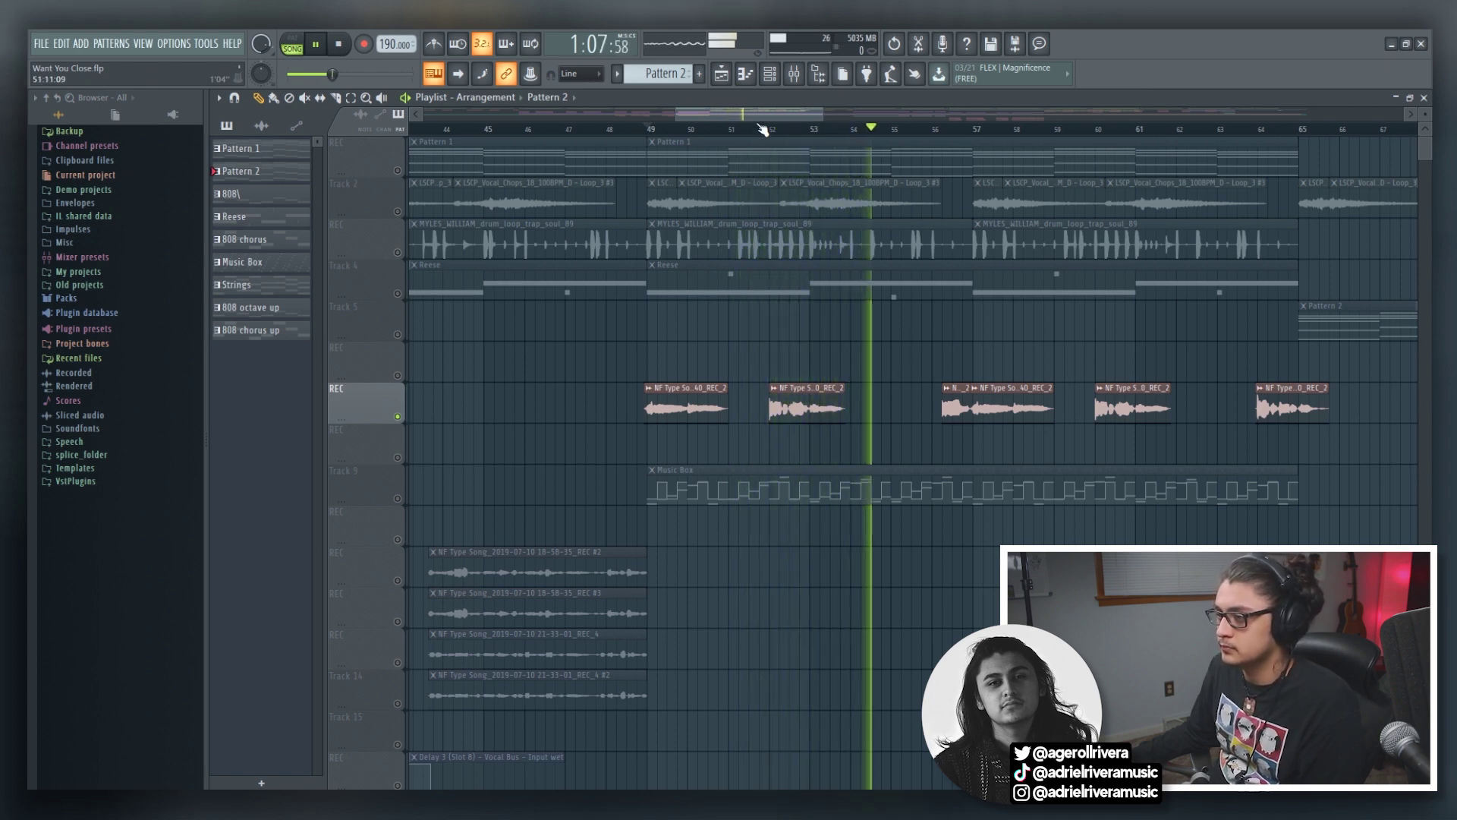
{"action": "left_click_drag", "start_coordinate": [776, 108], "coordinate": [806, 123]}
{"action": "key", "text": "space"}
{"action": "key", "text": "F9"}
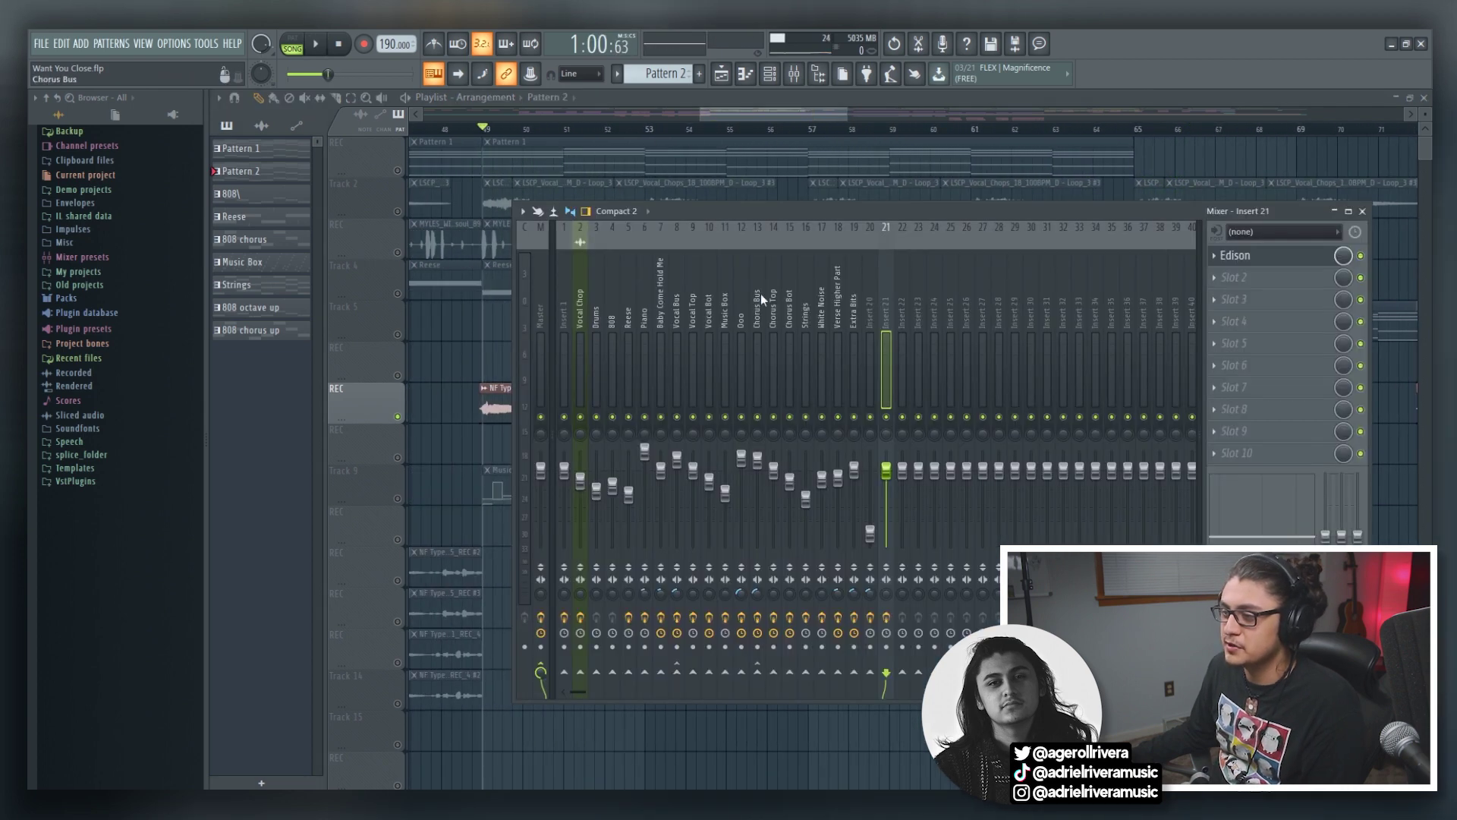
{"action": "key", "text": "F9"}
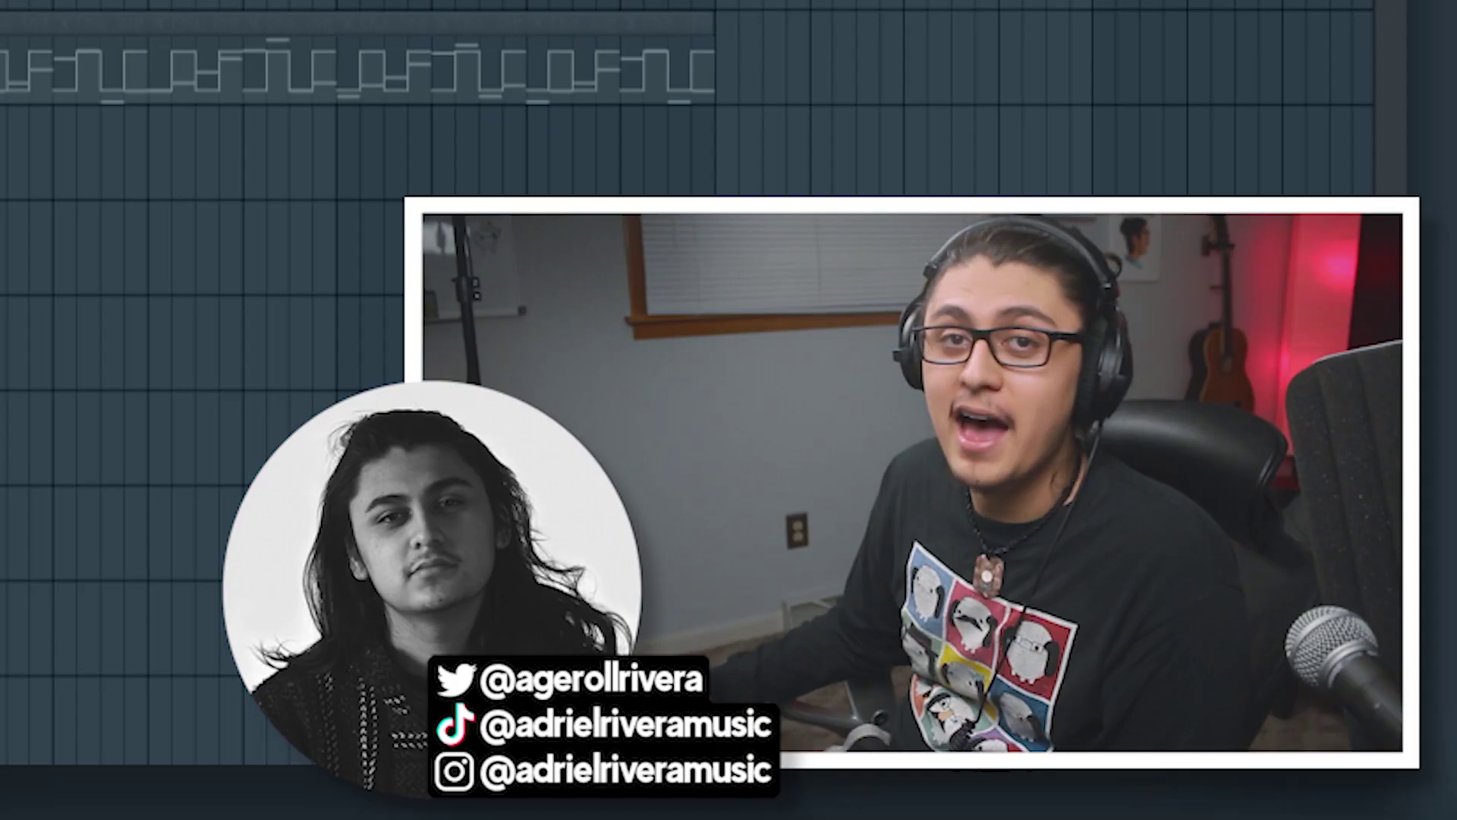
With all tracks unsoloed, play the full arrangement from bar 49 past the Pattern 2 entry at bar 65, and stop.
{"action": "left_click_drag", "start_coordinate": [847, 114], "coordinate": [763, 114]}
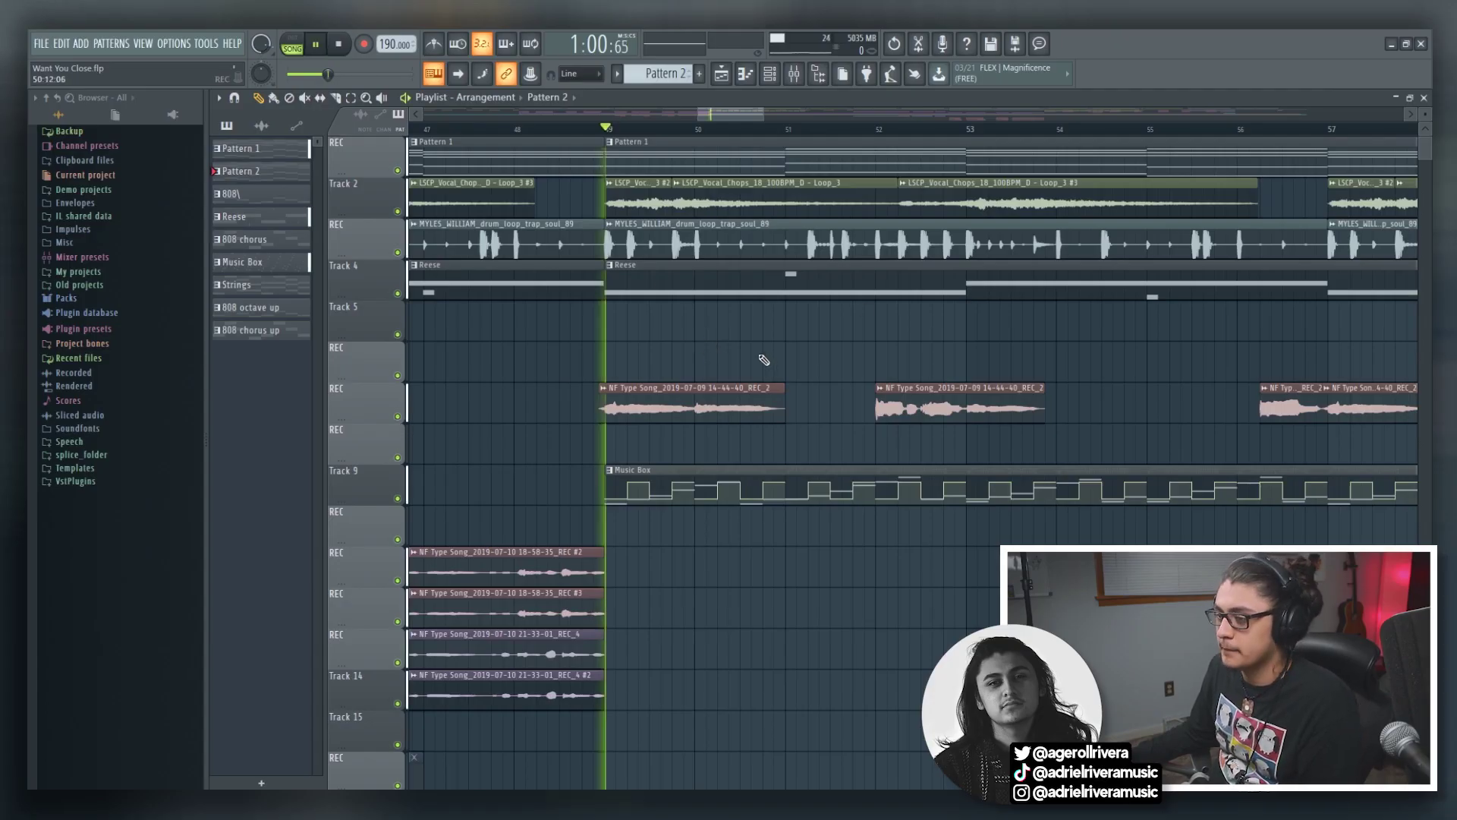
{"action": "key", "text": "space"}
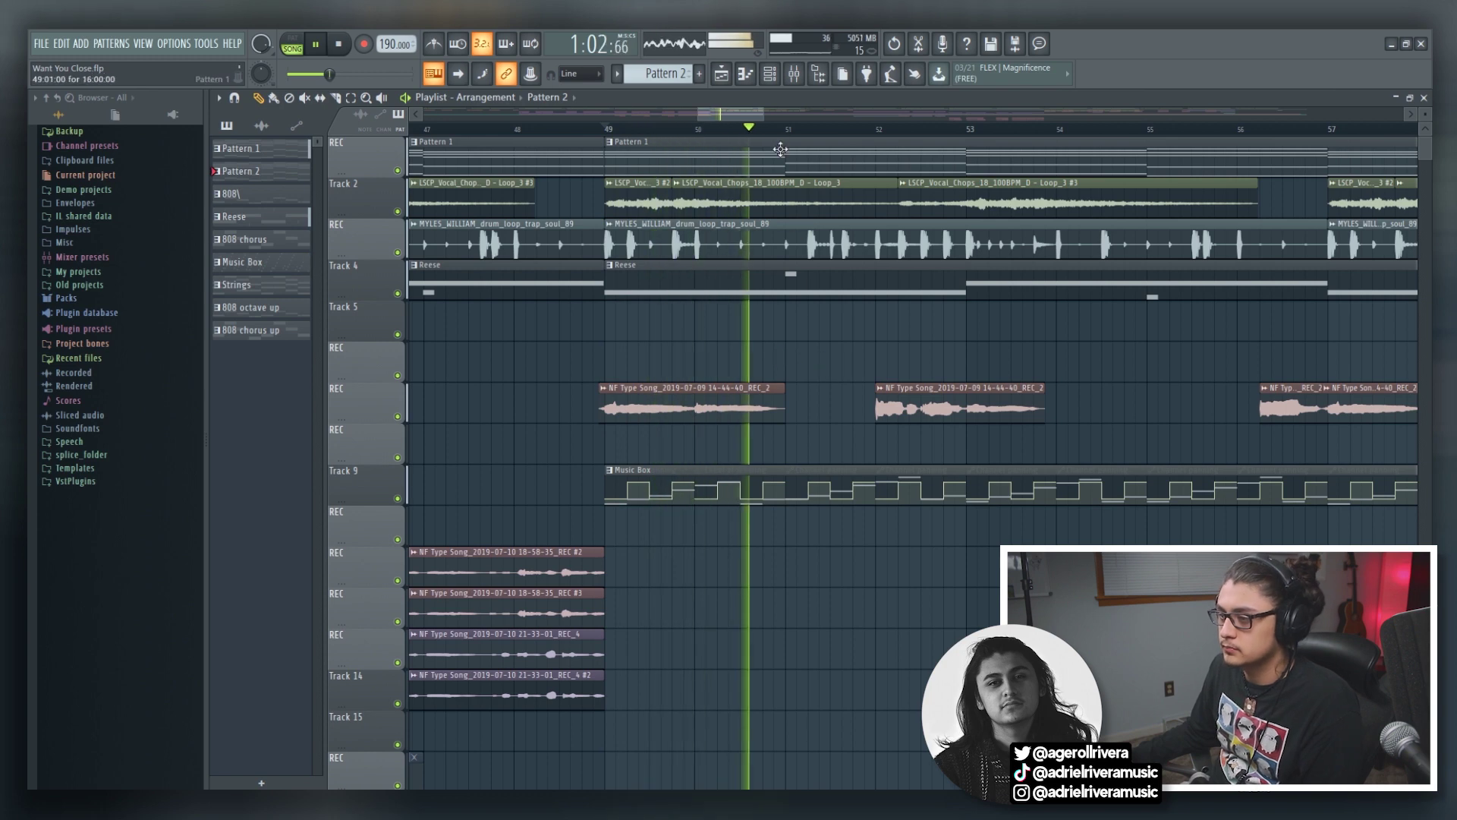
{"action": "scroll", "coordinate": [638, 249], "scroll_direction": "down", "scroll_amount": 4}
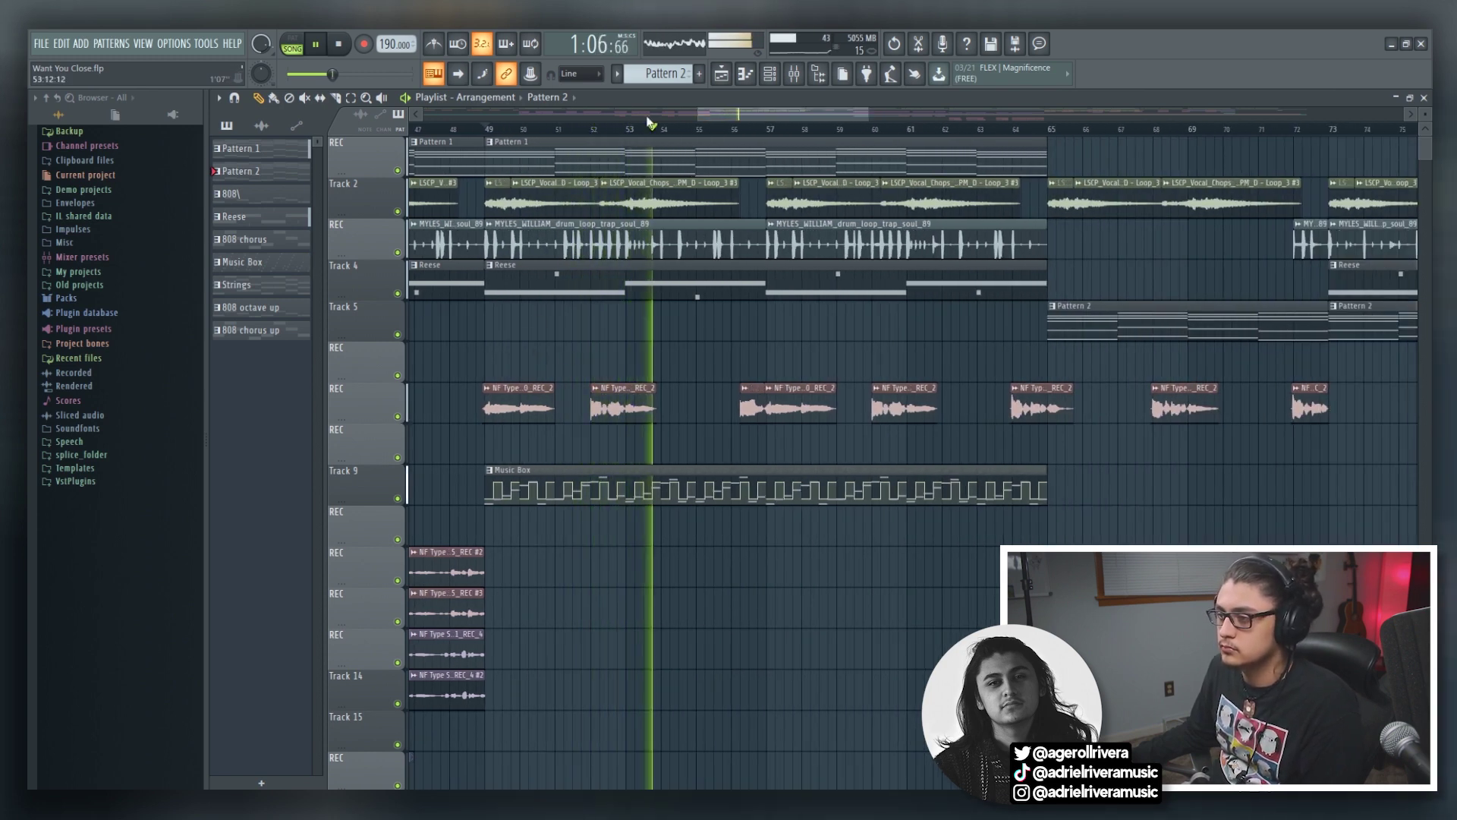
{"action": "left_click_drag", "start_coordinate": [753, 115], "coordinate": [736, 115]}
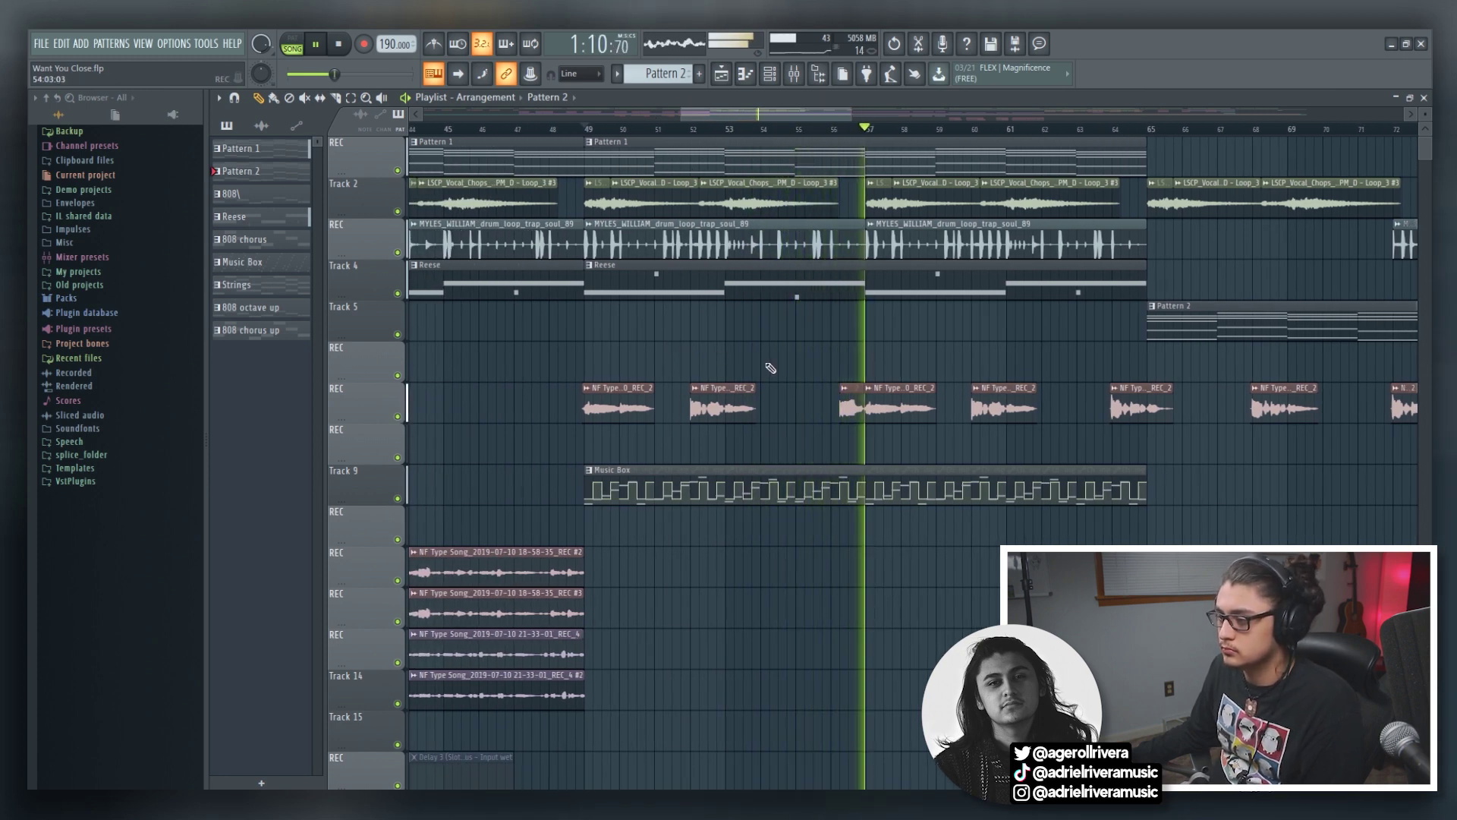
{"action": "left_click_drag", "start_coordinate": [724, 112], "coordinate": [732, 111]}
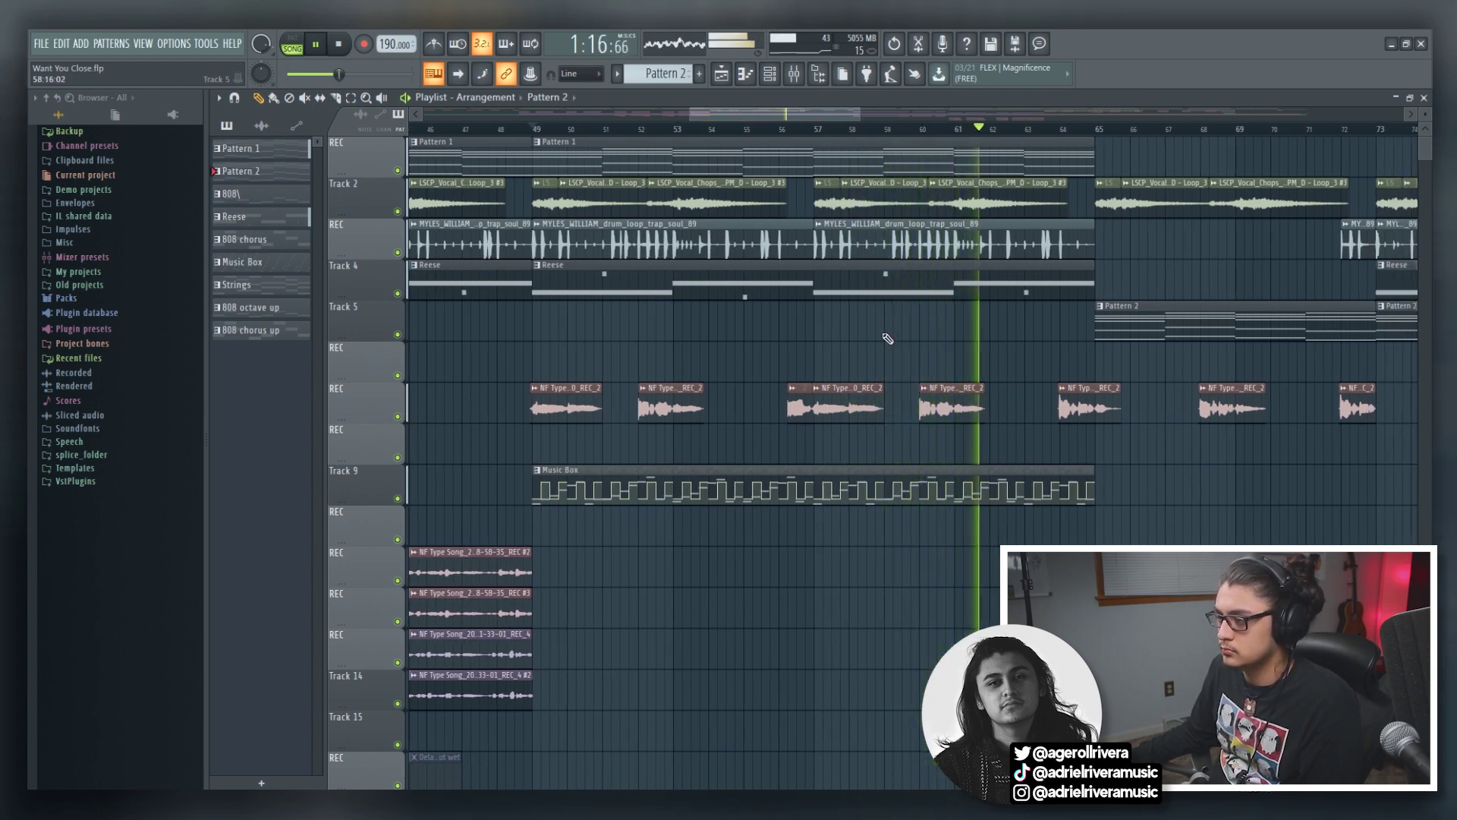
{"action": "left_click_drag", "start_coordinate": [712, 113], "coordinate": [746, 103]}
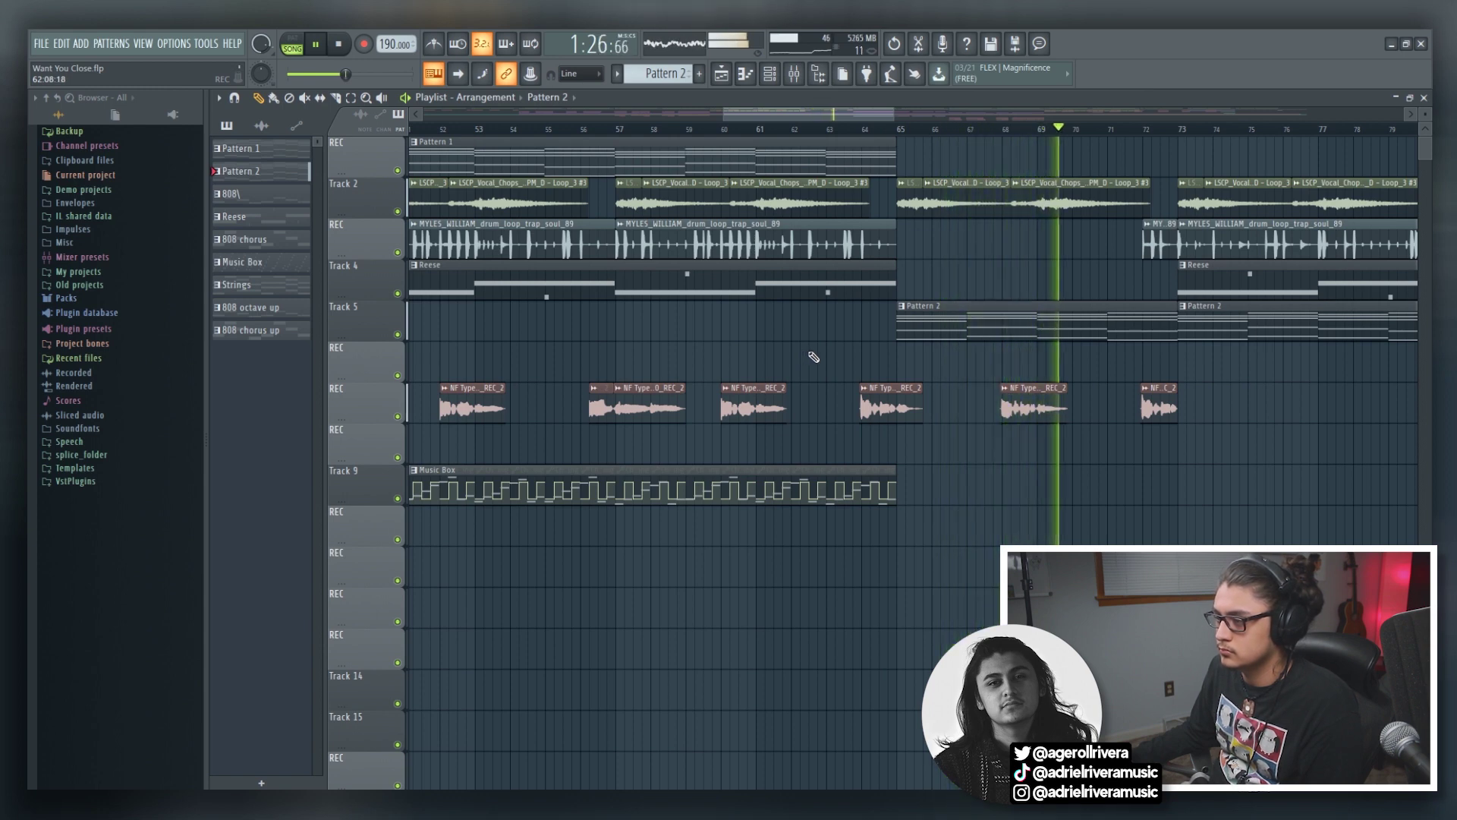
{"action": "key", "text": "space"}
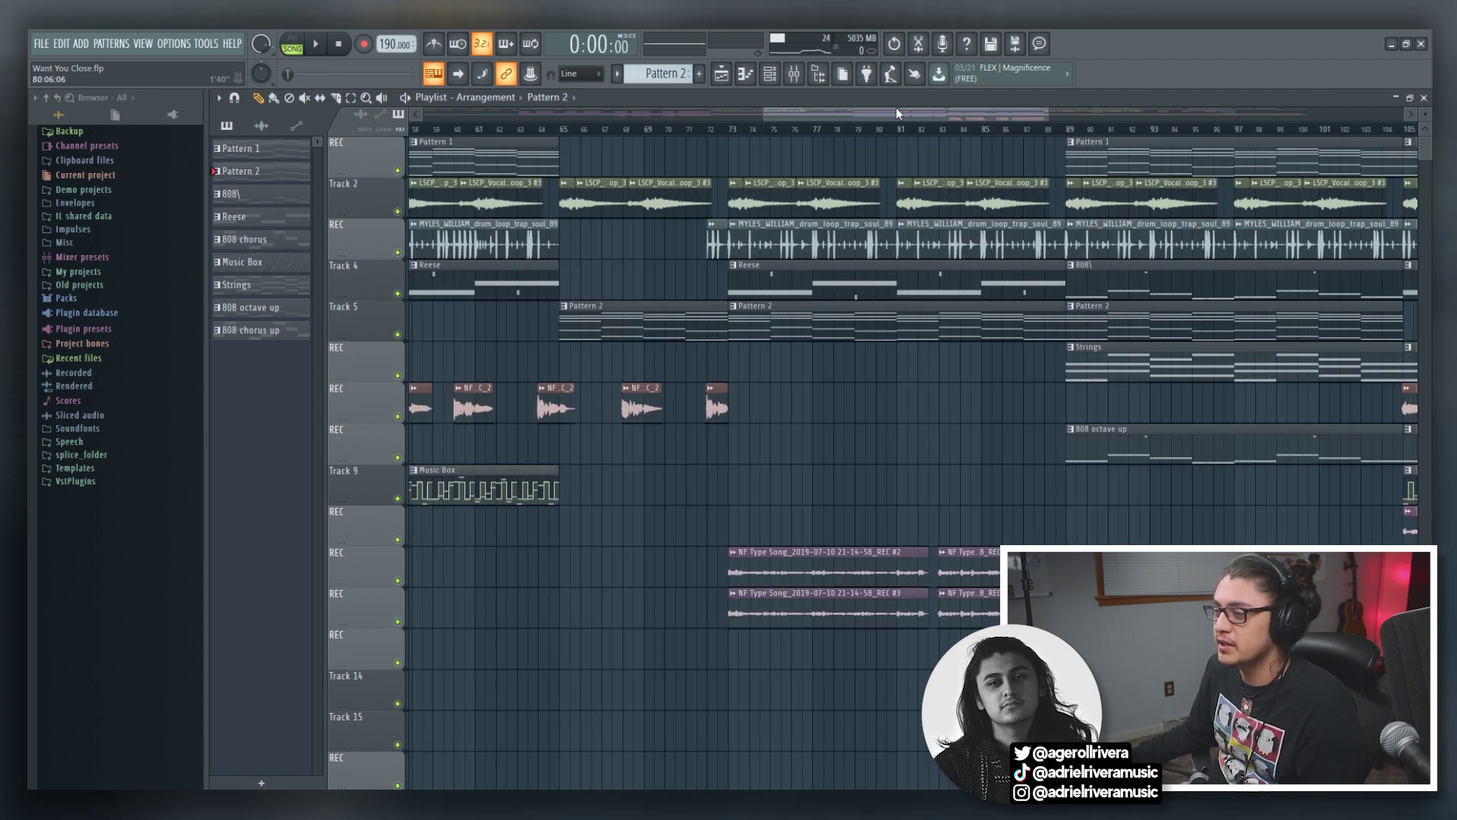
Solo the Strings track, play it from bar 89, and stop playback.
{"action": "left_click_drag", "start_coordinate": [896, 114], "coordinate": [973, 113]}
{"action": "left_click", "coordinate": [793, 129]}
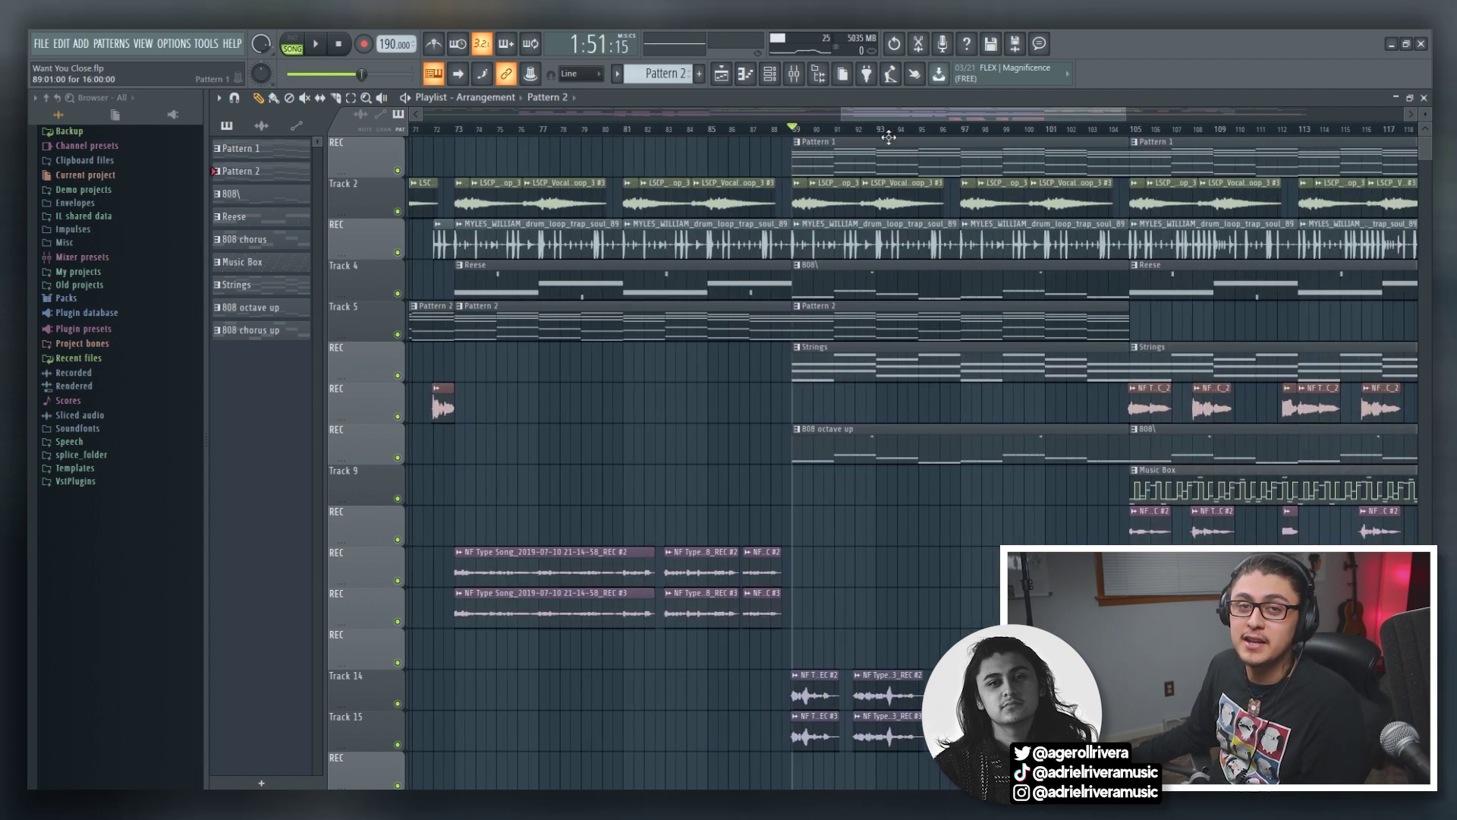
{"action": "scroll", "coordinate": [1055, 116], "scroll_direction": "up", "scroll_amount": 3}
{"action": "left_click_drag", "start_coordinate": [1054, 115], "coordinate": [971, 135]}
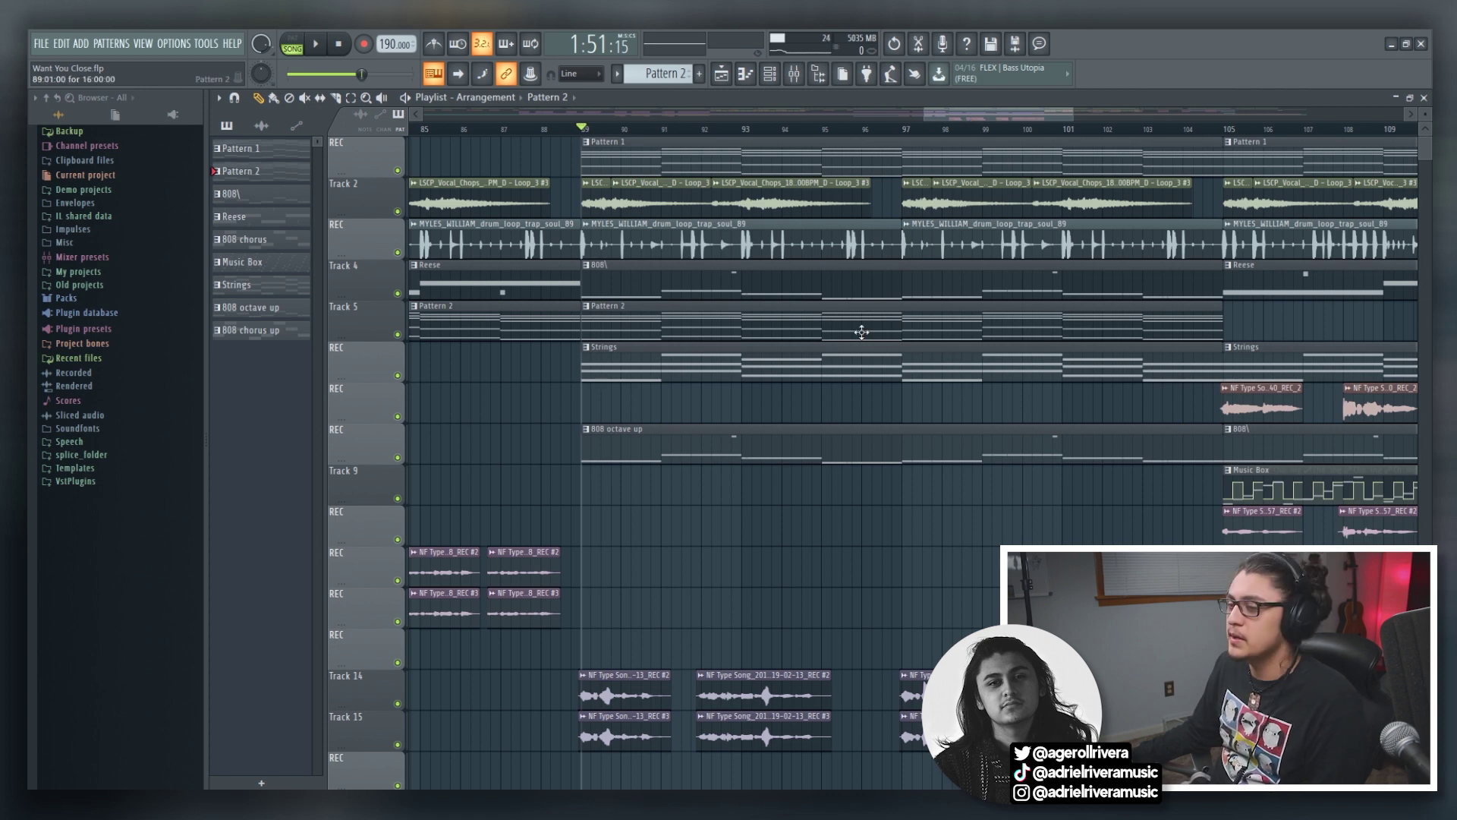
{"action": "left_click", "coordinate": [399, 376], "text": "ctrl"}
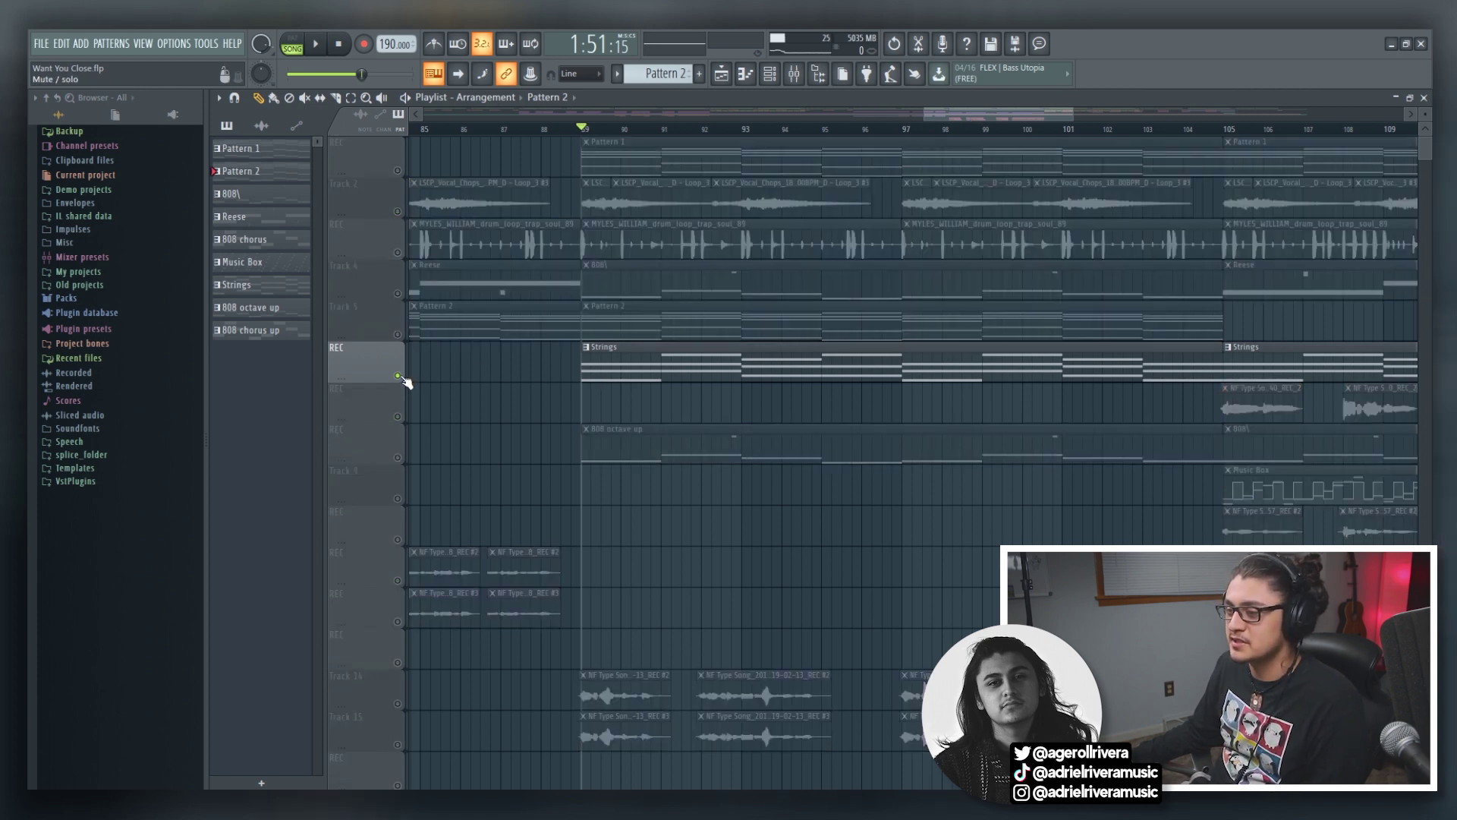
{"action": "key", "text": "space"}
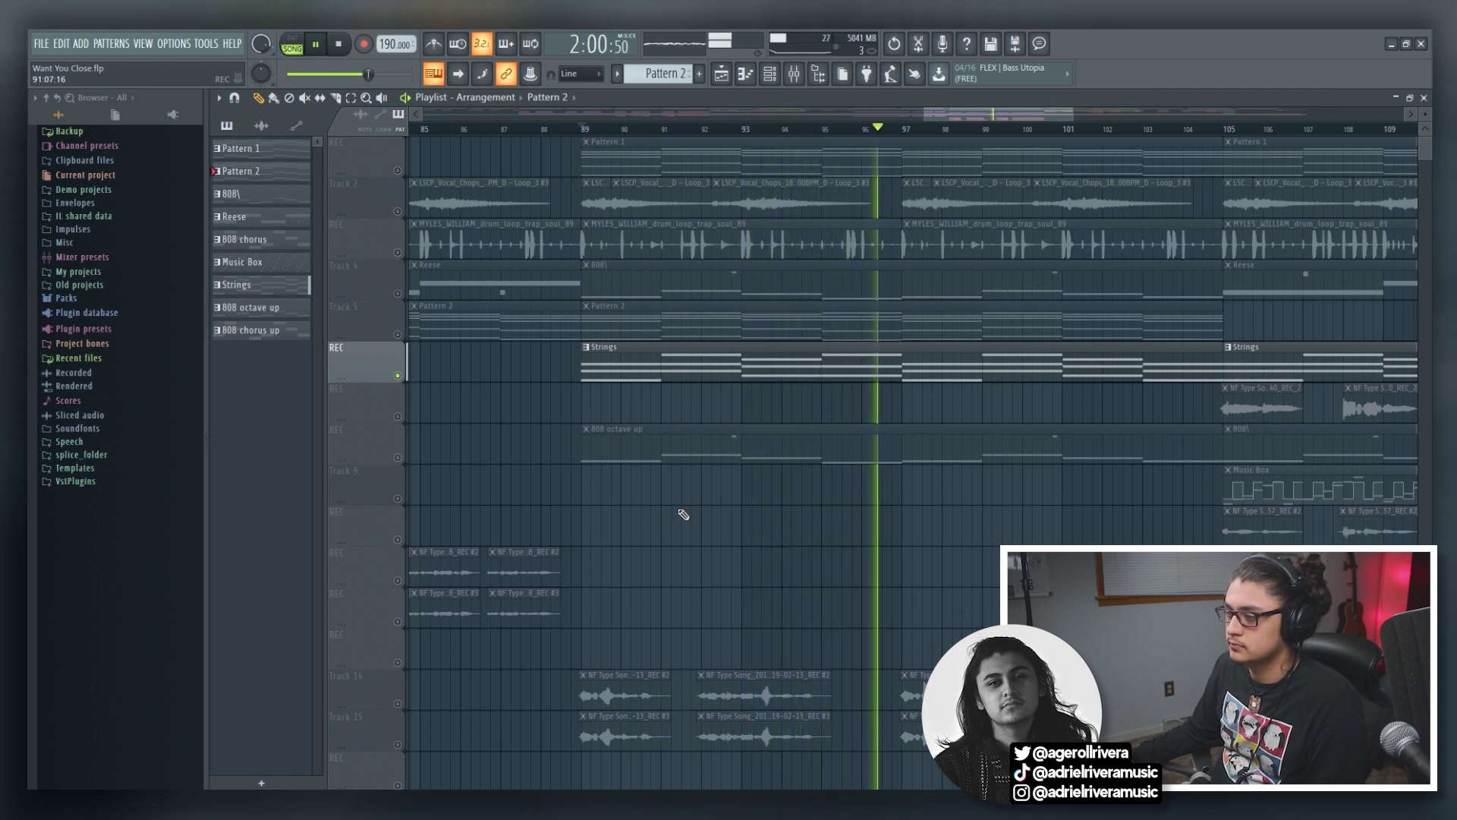
{"action": "key", "text": "space"}
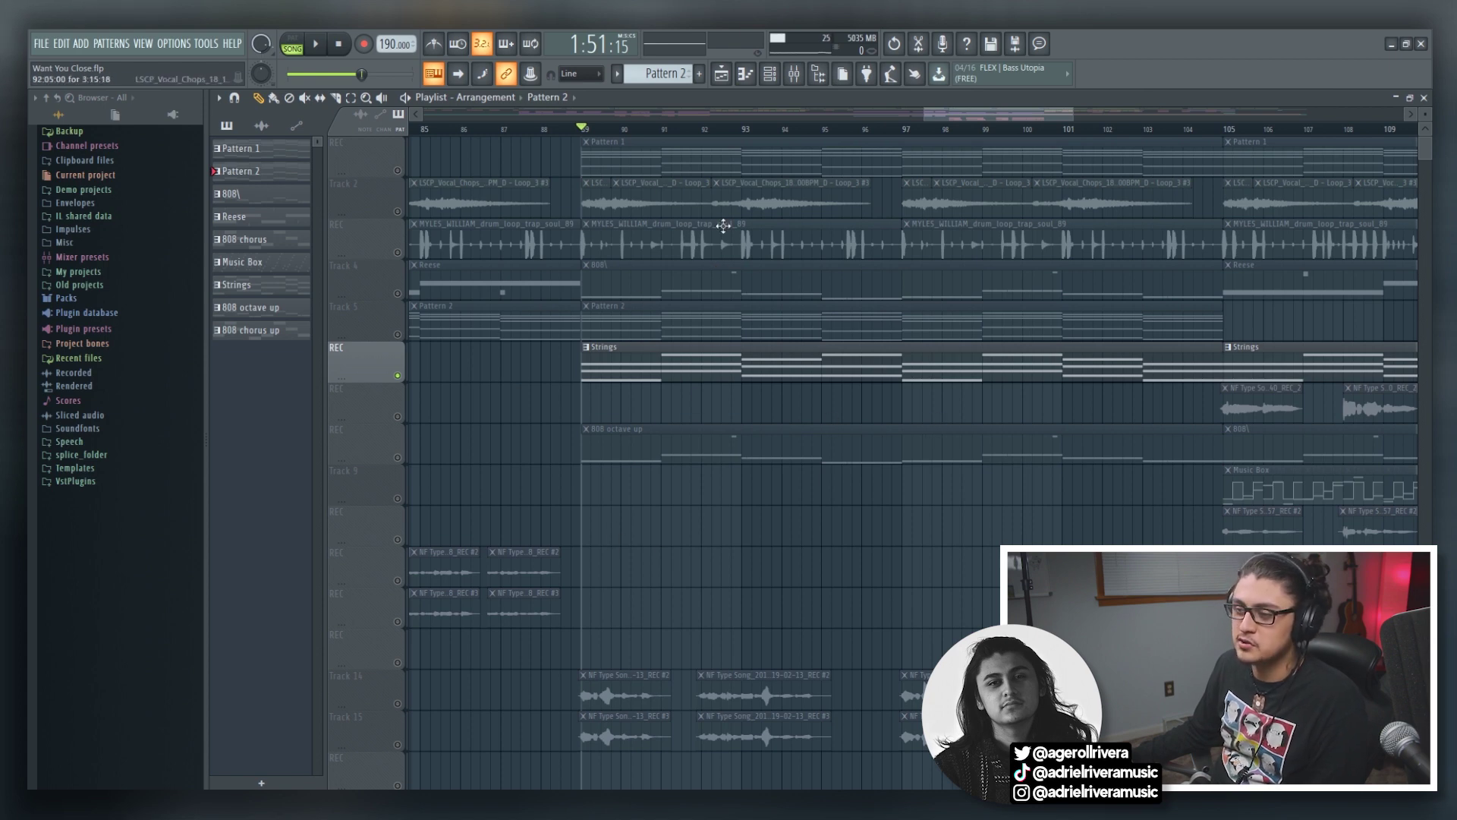
Unsolo the Strings track, play the full arrangement from bar 89, and stop playback.
{"action": "scroll", "coordinate": [904, 118], "scroll_direction": "left", "scroll_amount": 1}
{"action": "mouse_move", "coordinate": [922, 112]}
{"action": "left_mouse_down"}
{"action": "mouse_move", "coordinate": [889, 112]}
{"action": "mouse_move", "coordinate": [919, 113]}
{"action": "left_mouse_up"}
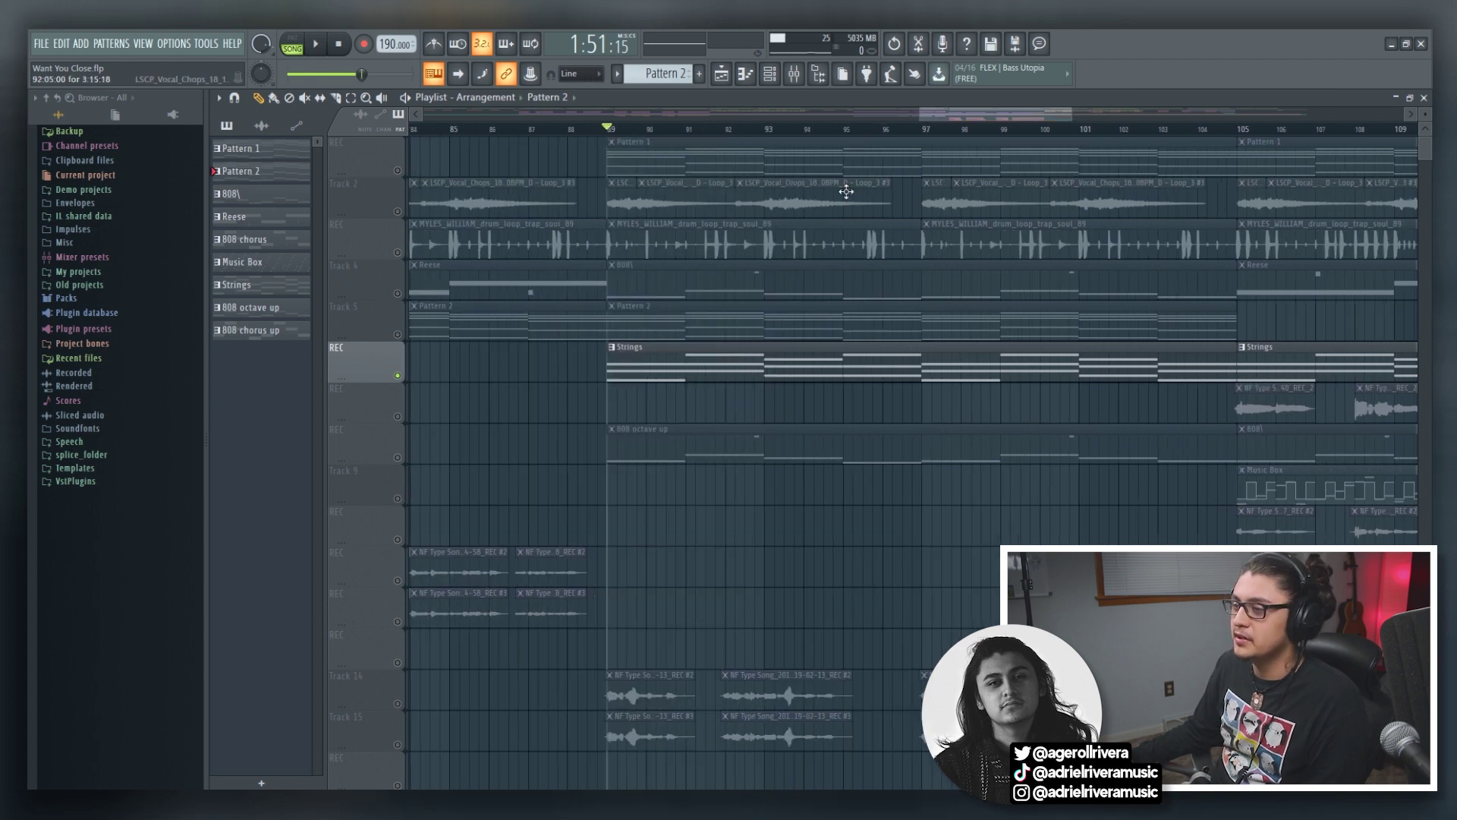
{"action": "right_click", "coordinate": [400, 377]}
{"action": "key", "text": "space"}
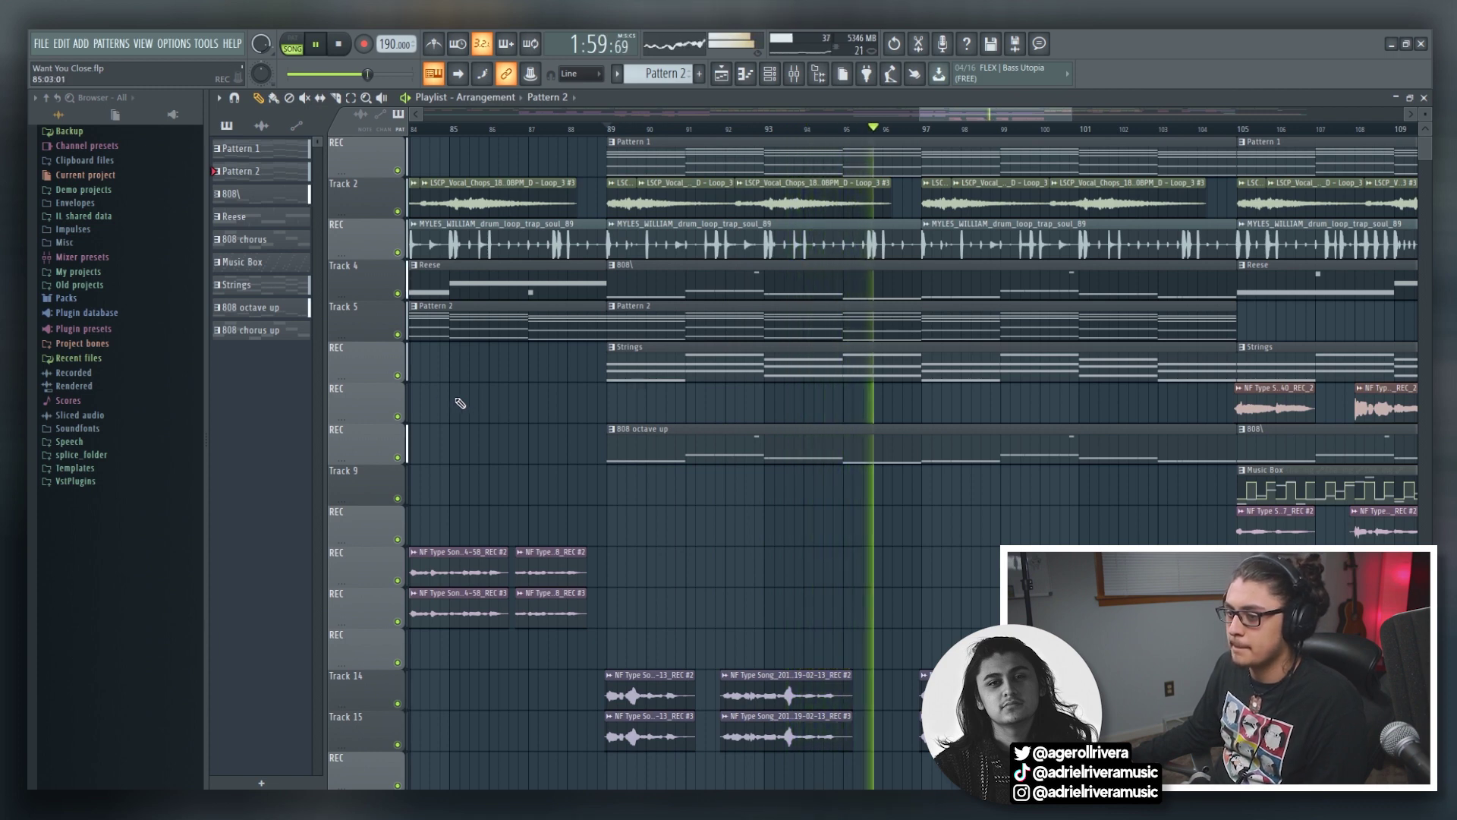
{"action": "key", "text": "space"}
Play the intro from bar 1 with all tracks active and stop playback.
{"action": "scroll", "coordinate": [1366, 134], "scroll_direction": "down", "scroll_amount": 5}
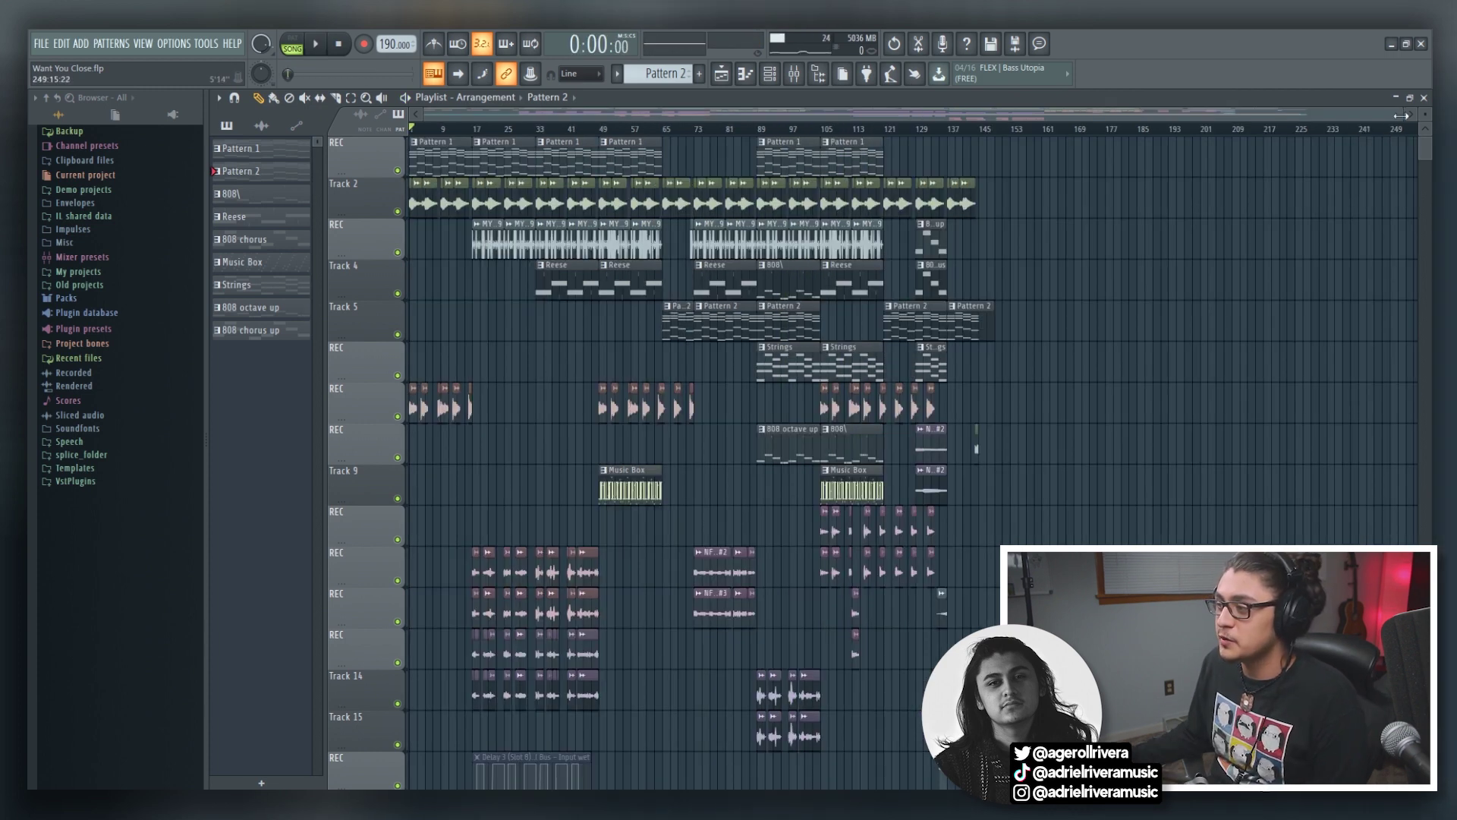
{"action": "left_click_drag", "start_coordinate": [1400, 114], "coordinate": [757, 114]}
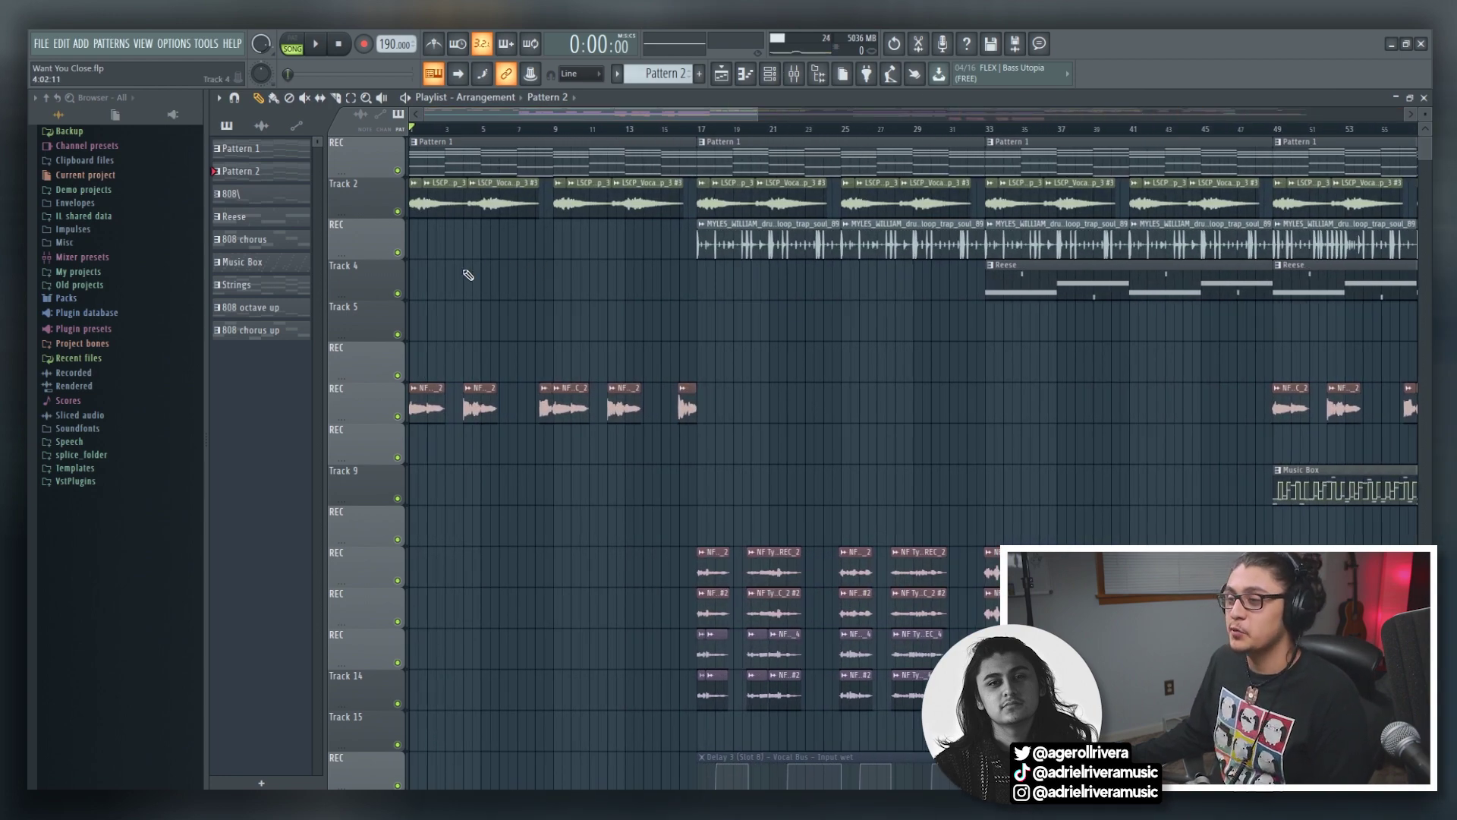
{"action": "left_click_drag", "start_coordinate": [757, 115], "coordinate": [531, 114]}
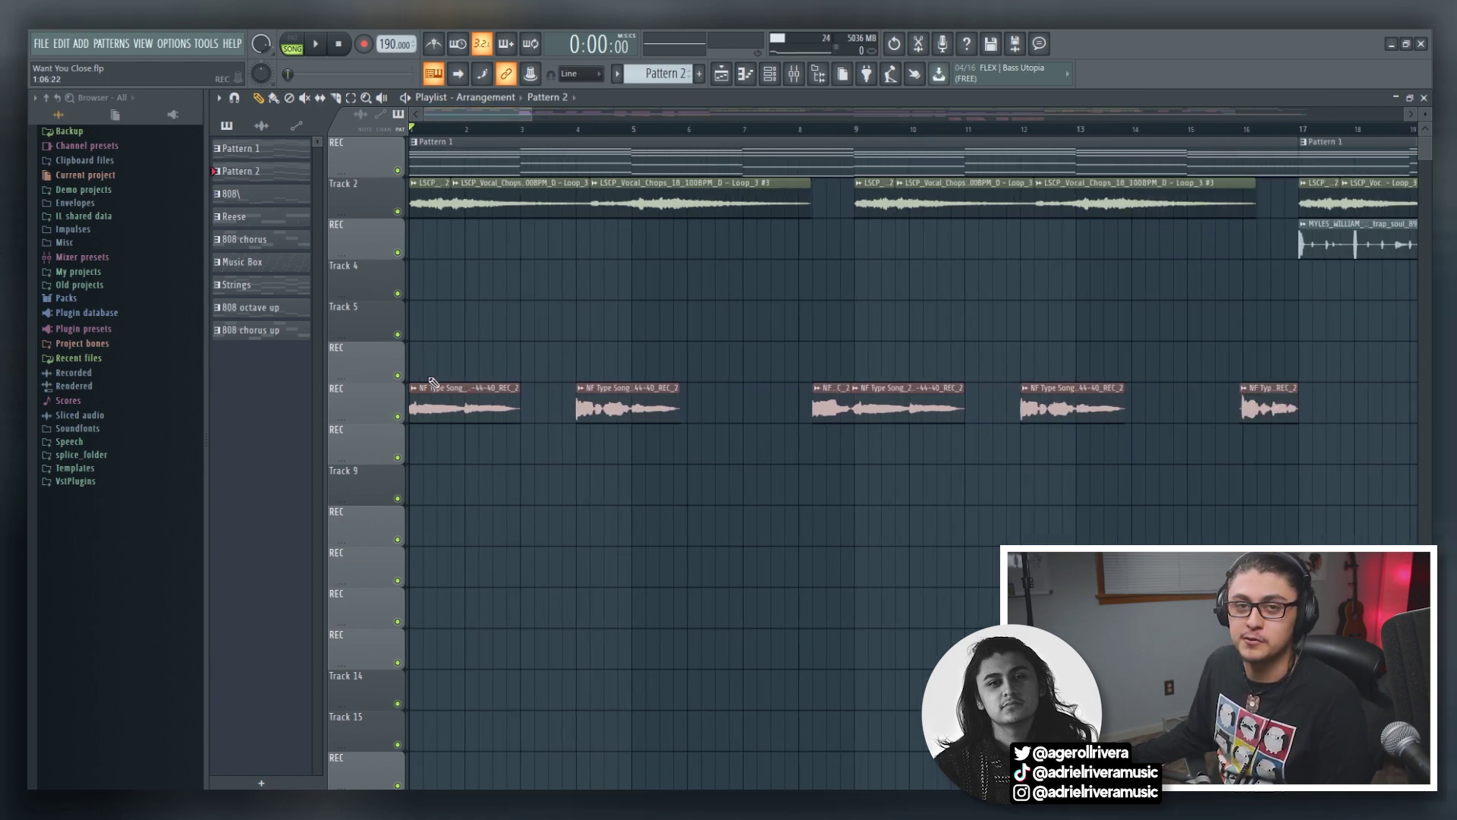
{"action": "key", "text": "space"}
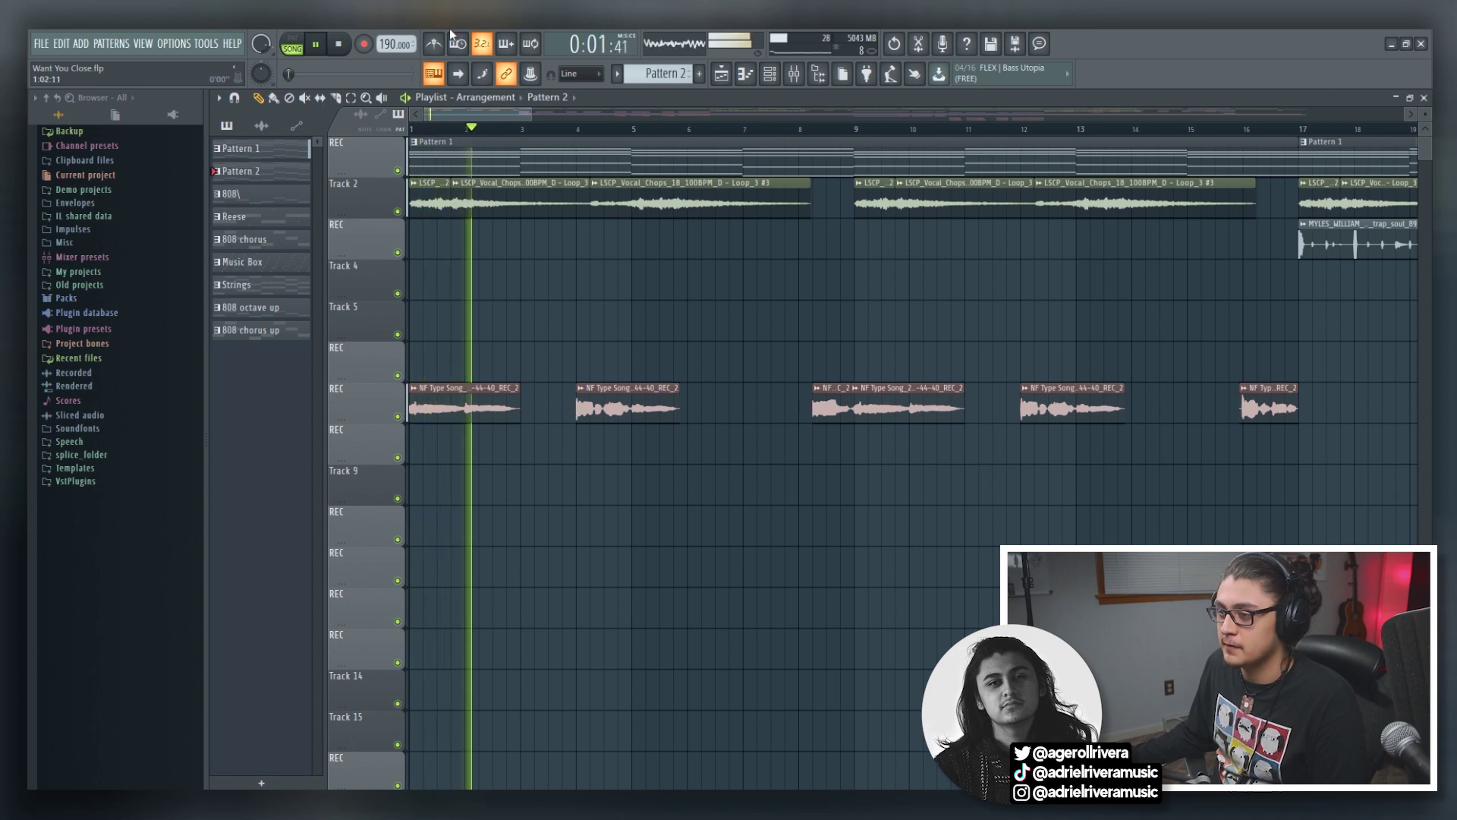
{"action": "left_click_drag", "start_coordinate": [532, 114], "coordinate": [909, 113]}
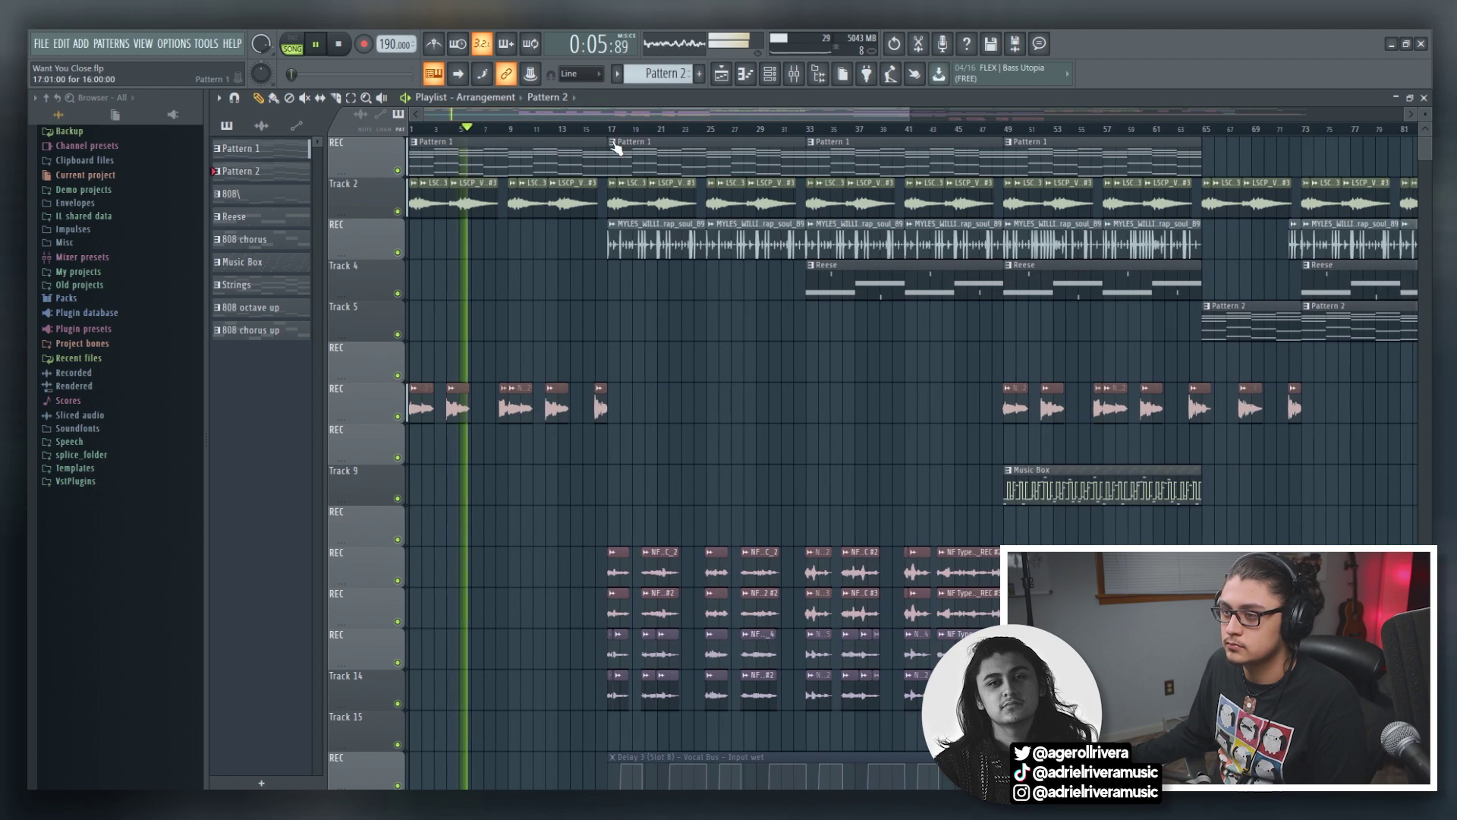
{"action": "left_click", "coordinate": [346, 47]}
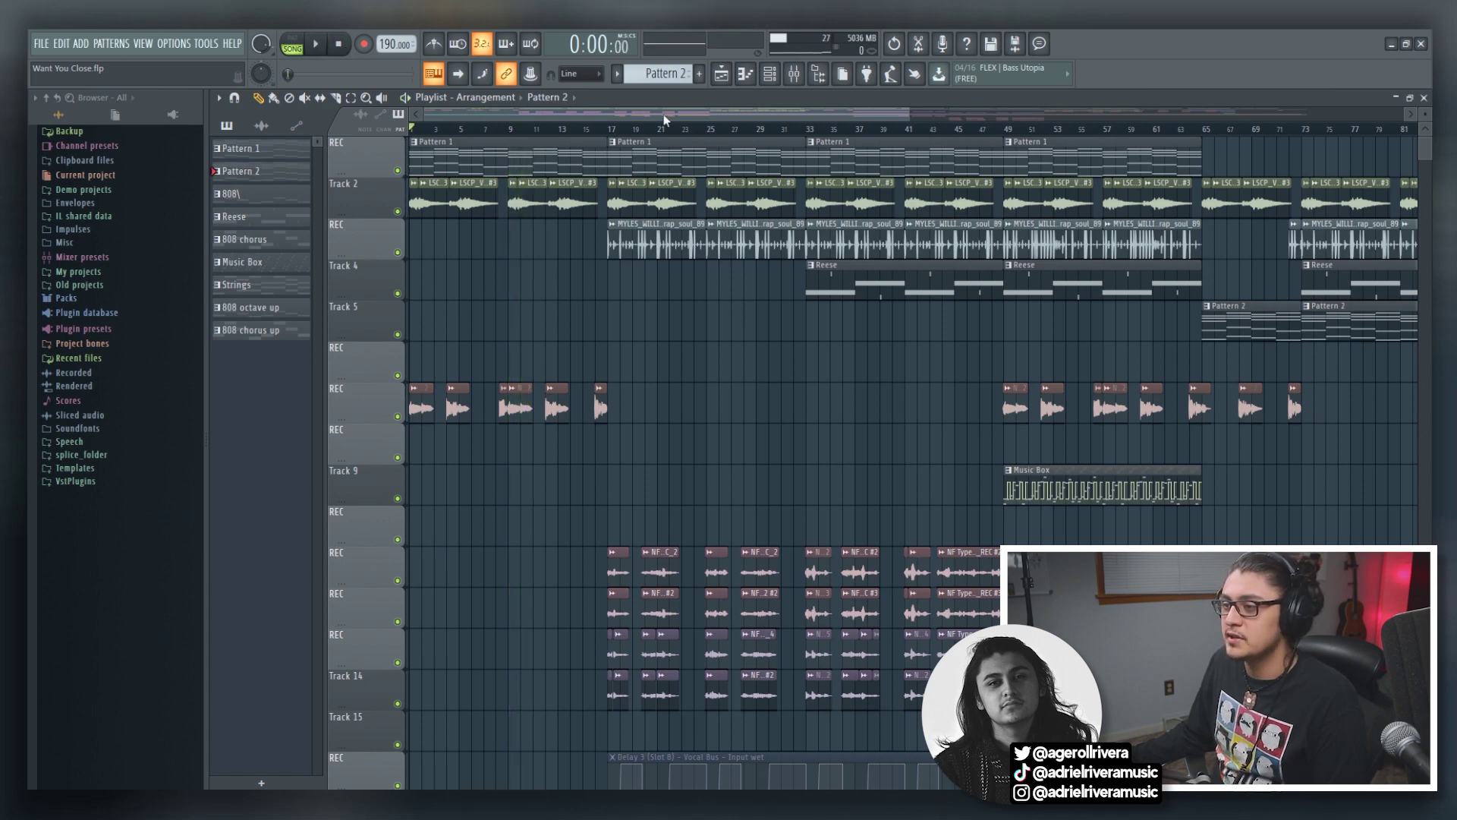
Play the arrangement from just before bar 17 through the entry of the drum loop and vocal recordings, and stop.
{"action": "left_click_drag", "start_coordinate": [577, 107], "coordinate": [623, 110]}
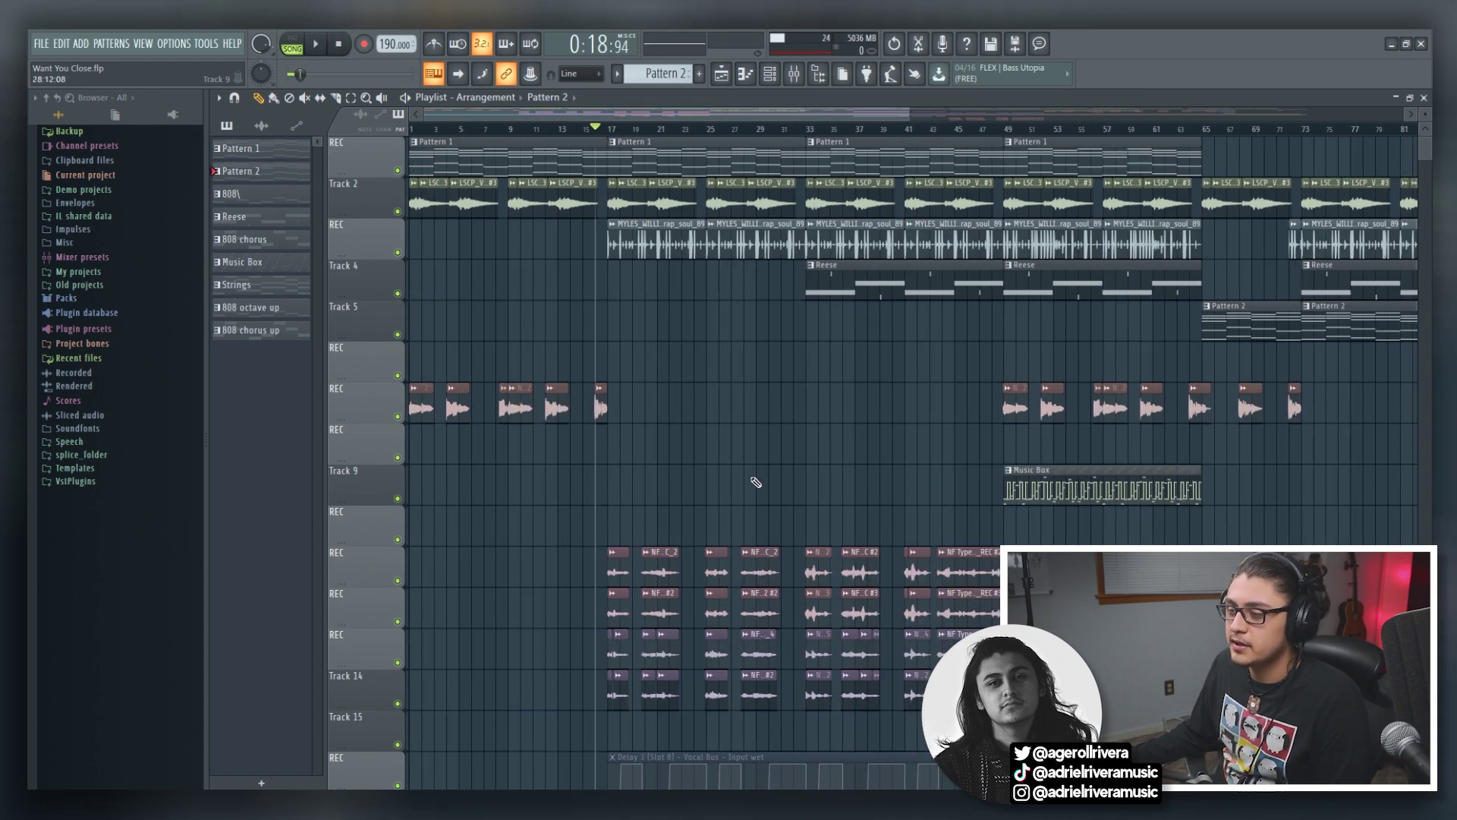
{"action": "scroll", "coordinate": [697, 364], "scroll_direction": "down", "scroll_amount": 2}
{"action": "scroll", "coordinate": [667, 355], "scroll_direction": "up", "scroll_amount": 2}
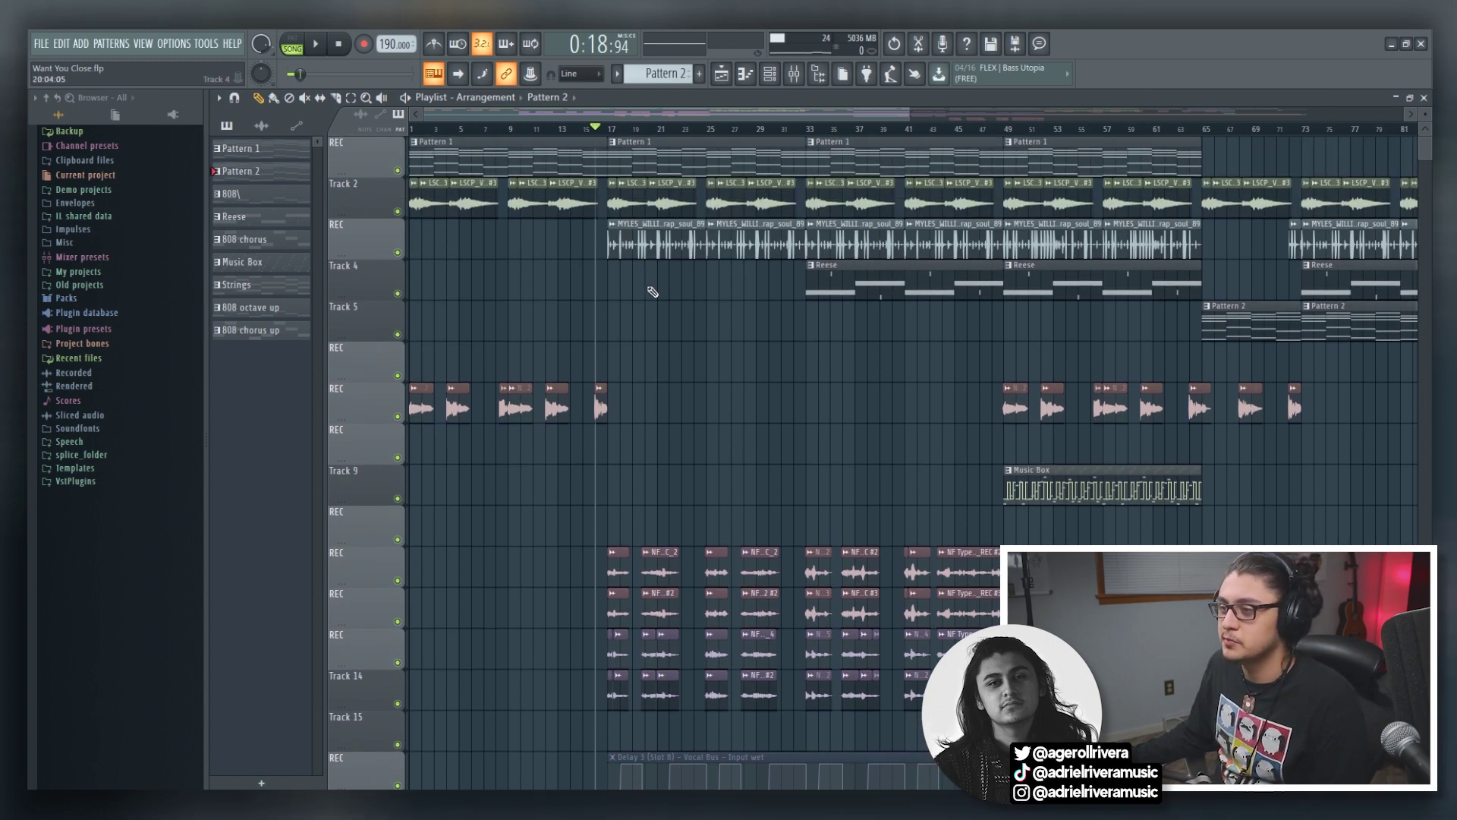
{"action": "key", "text": "space"}
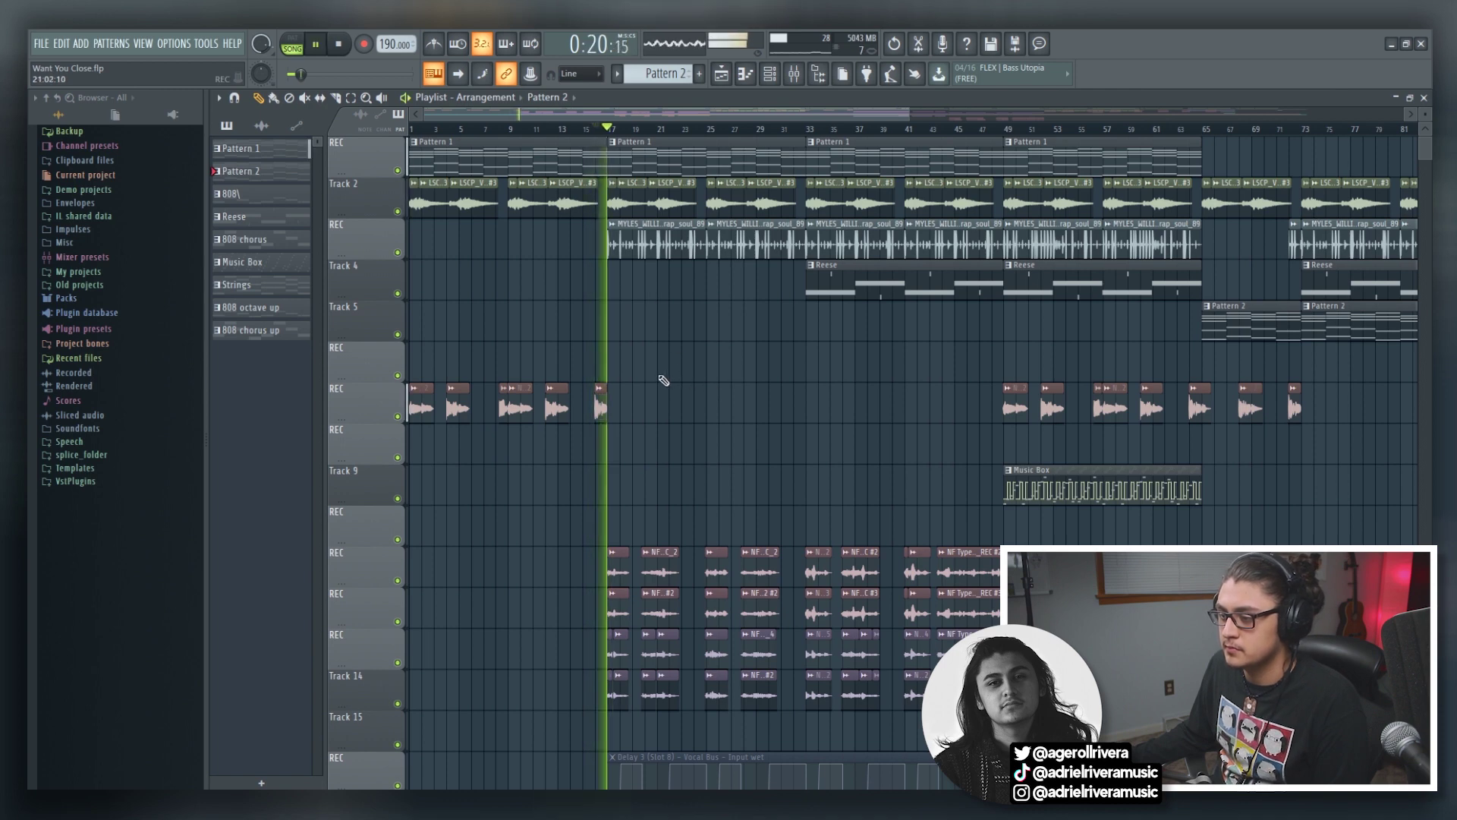
{"action": "scroll", "coordinate": [685, 382], "scroll_direction": "down", "scroll_amount": 3}
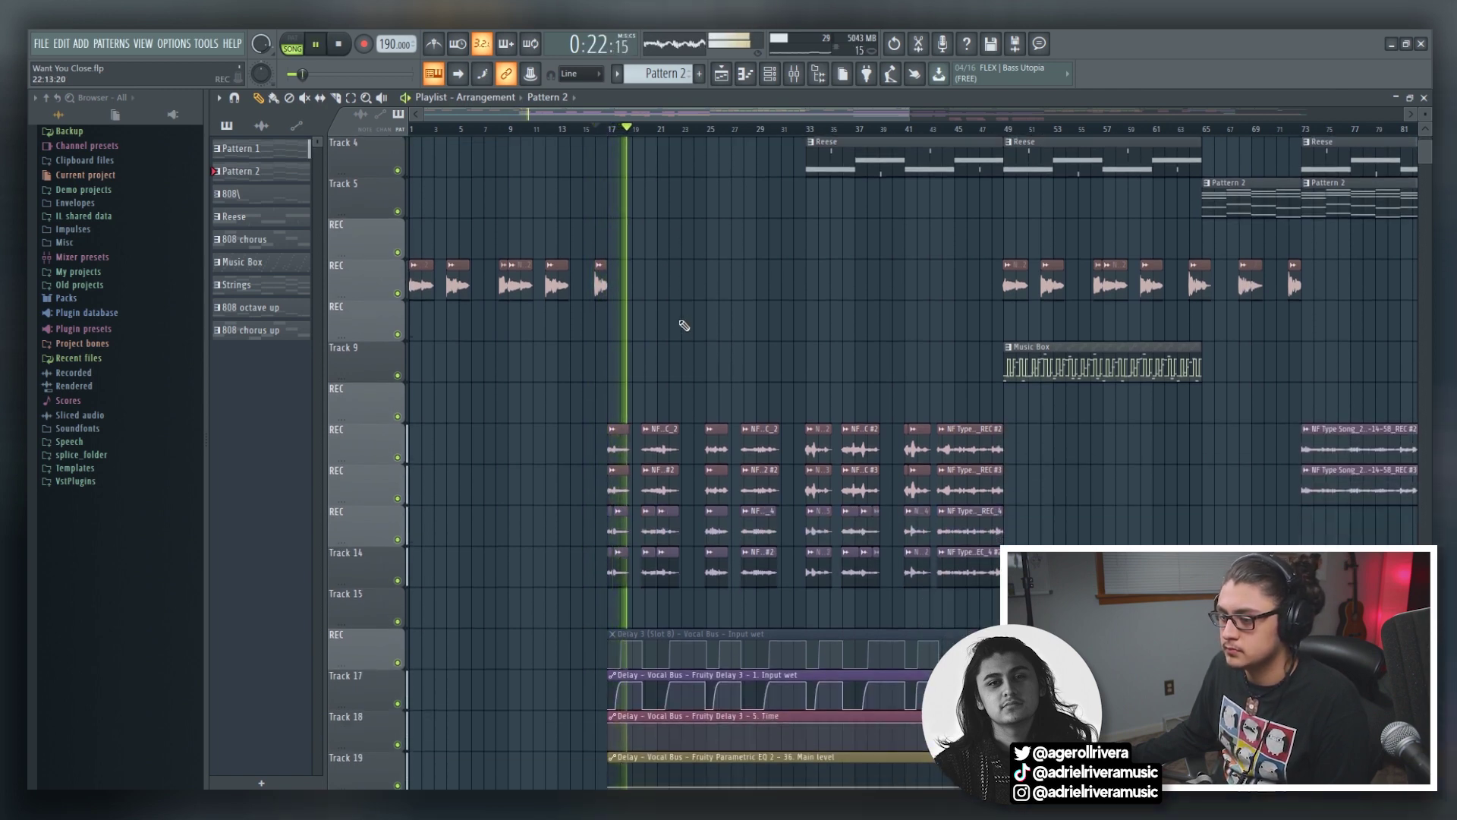
{"action": "scroll", "coordinate": [670, 296], "scroll_direction": "down", "scroll_amount": 1}
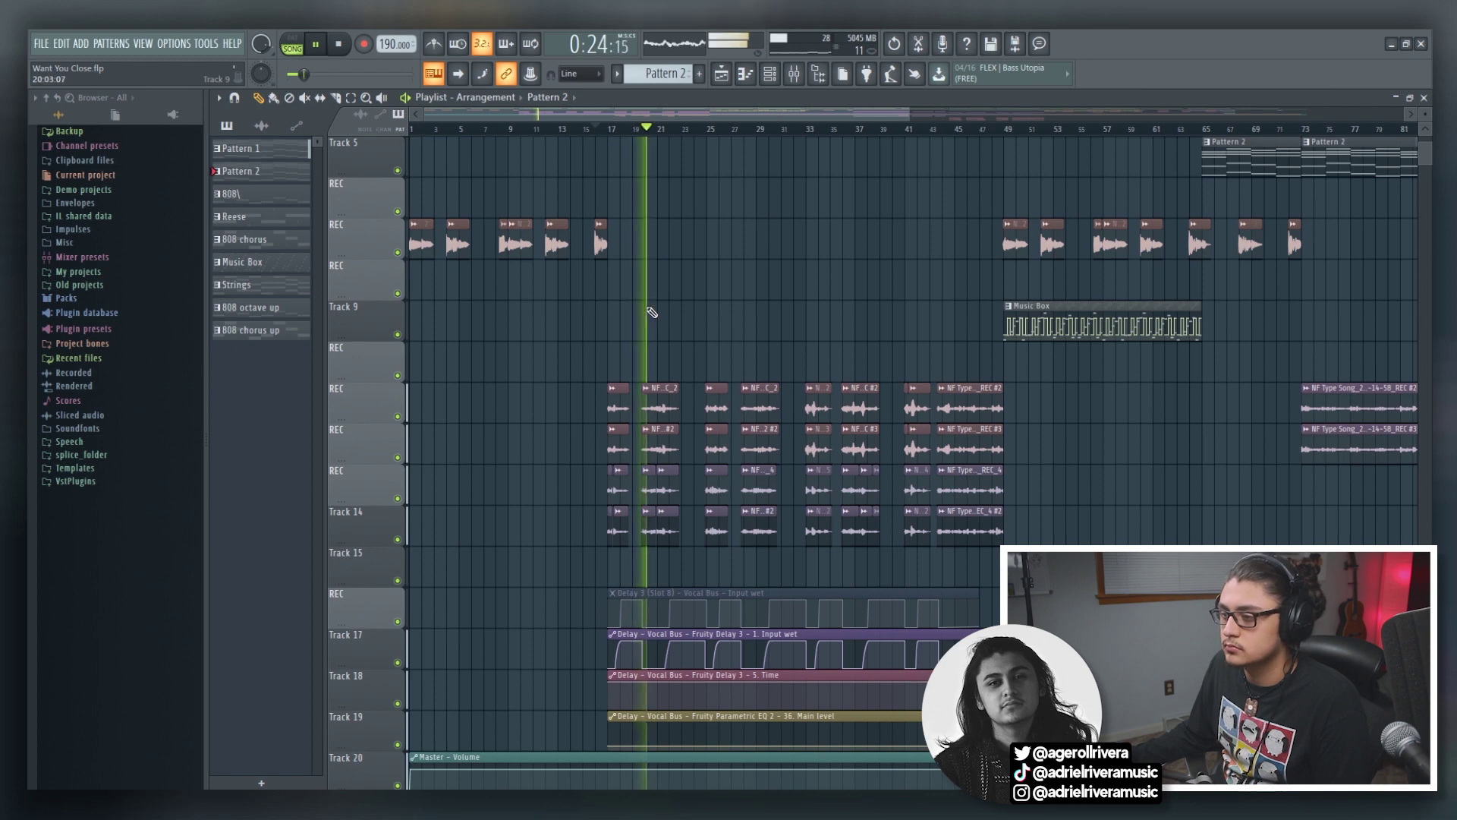
{"action": "scroll", "coordinate": [679, 337], "scroll_direction": "up", "scroll_amount": 4}
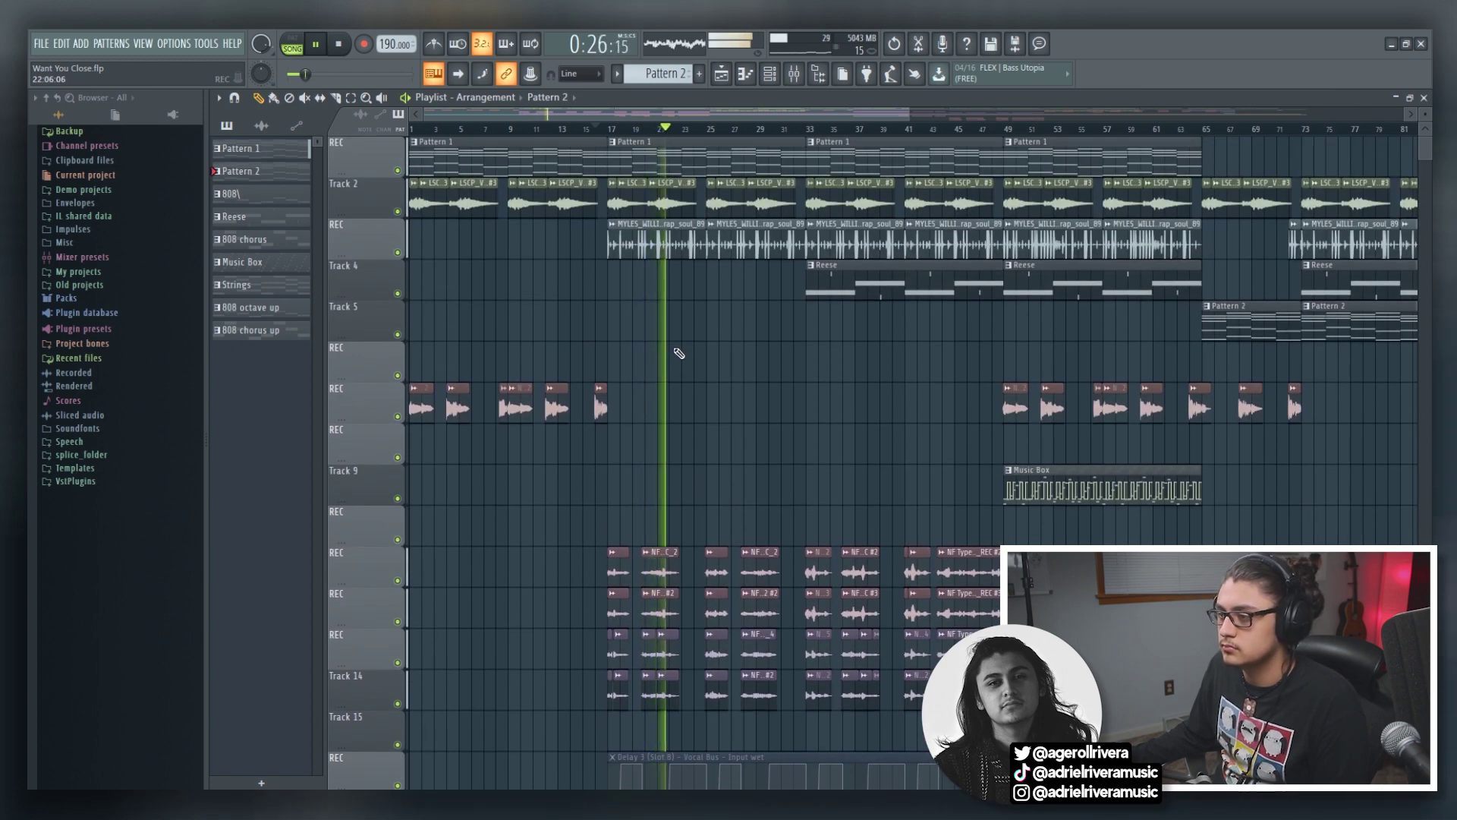
{"action": "left_click_drag", "start_coordinate": [428, 110], "coordinate": [512, 109]}
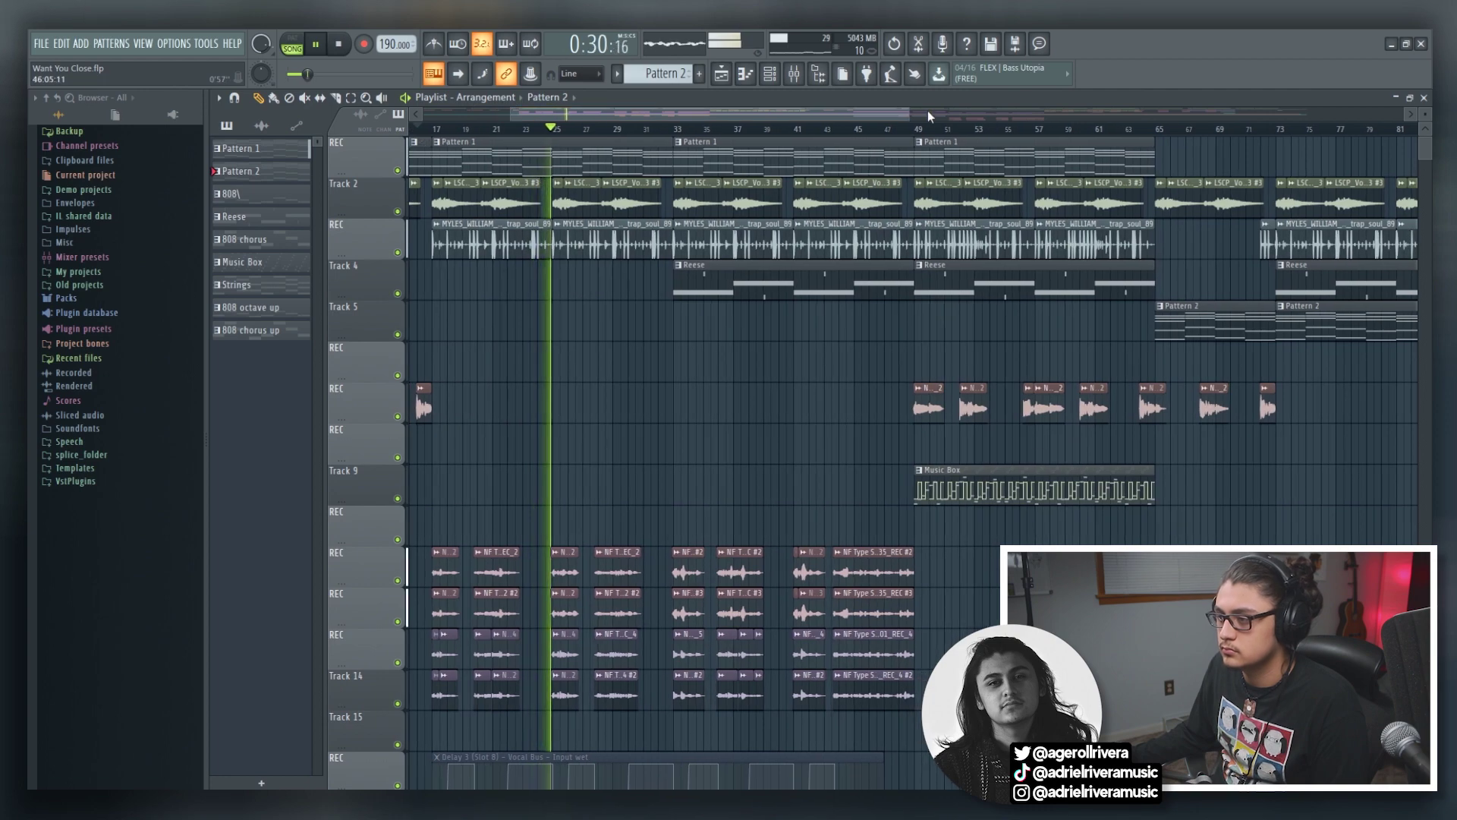
{"action": "left_click_drag", "start_coordinate": [909, 111], "coordinate": [797, 122]}
{"action": "key", "text": "space"}
Play the section around bar 33 where the Reese pattern enters, and stop playback.
{"action": "left_click_drag", "start_coordinate": [511, 113], "coordinate": [643, 120]}
{"action": "left_click_drag", "start_coordinate": [795, 113], "coordinate": [725, 113]}
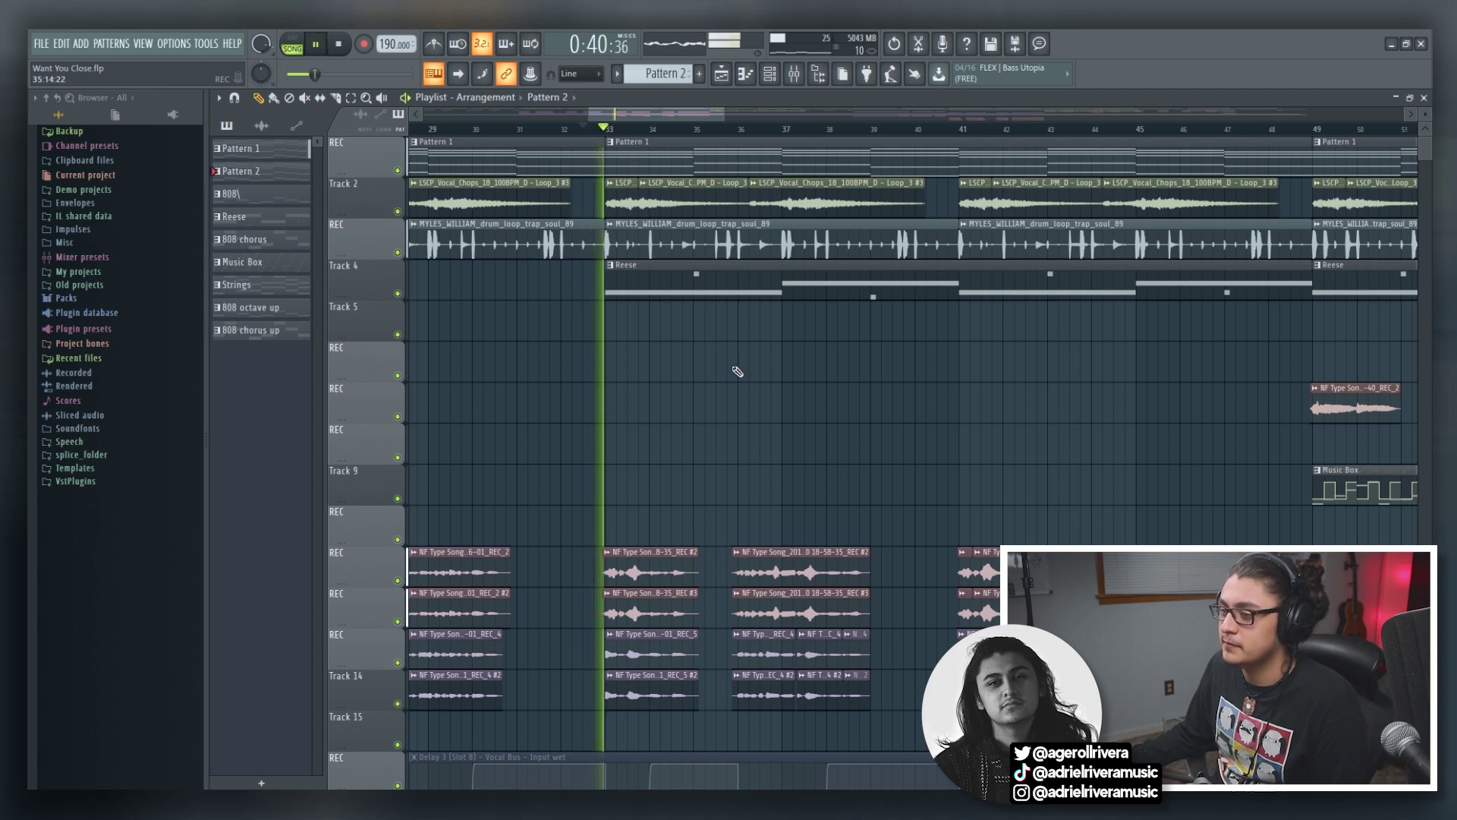
{"action": "left_click_drag", "start_coordinate": [682, 112], "coordinate": [771, 374]}
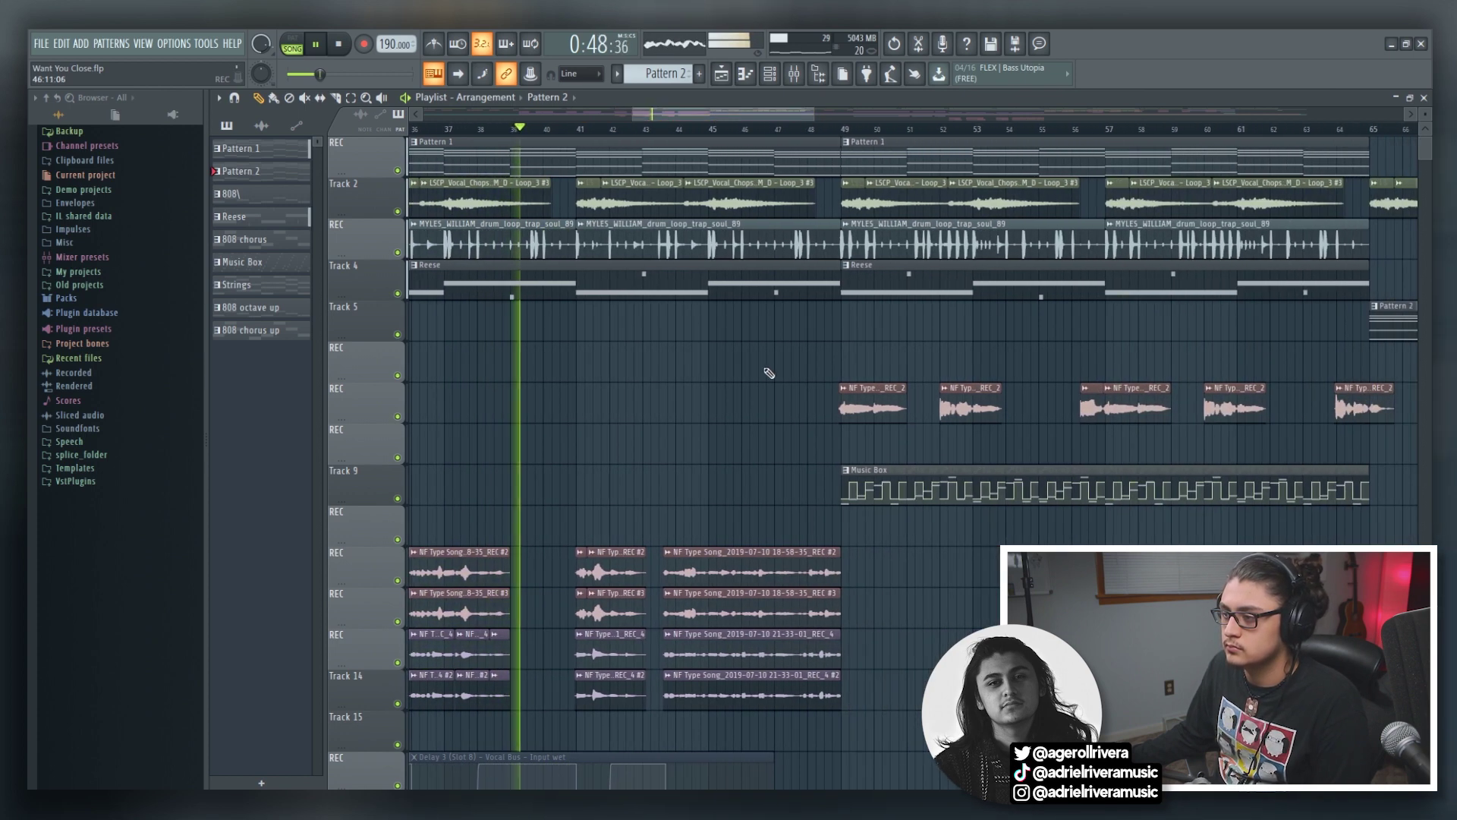
{"action": "key", "text": "space"}
Play the section from bar 49 where the Music Box pattern enters, and stop playback.
{"action": "left_click", "coordinate": [622, 135]}
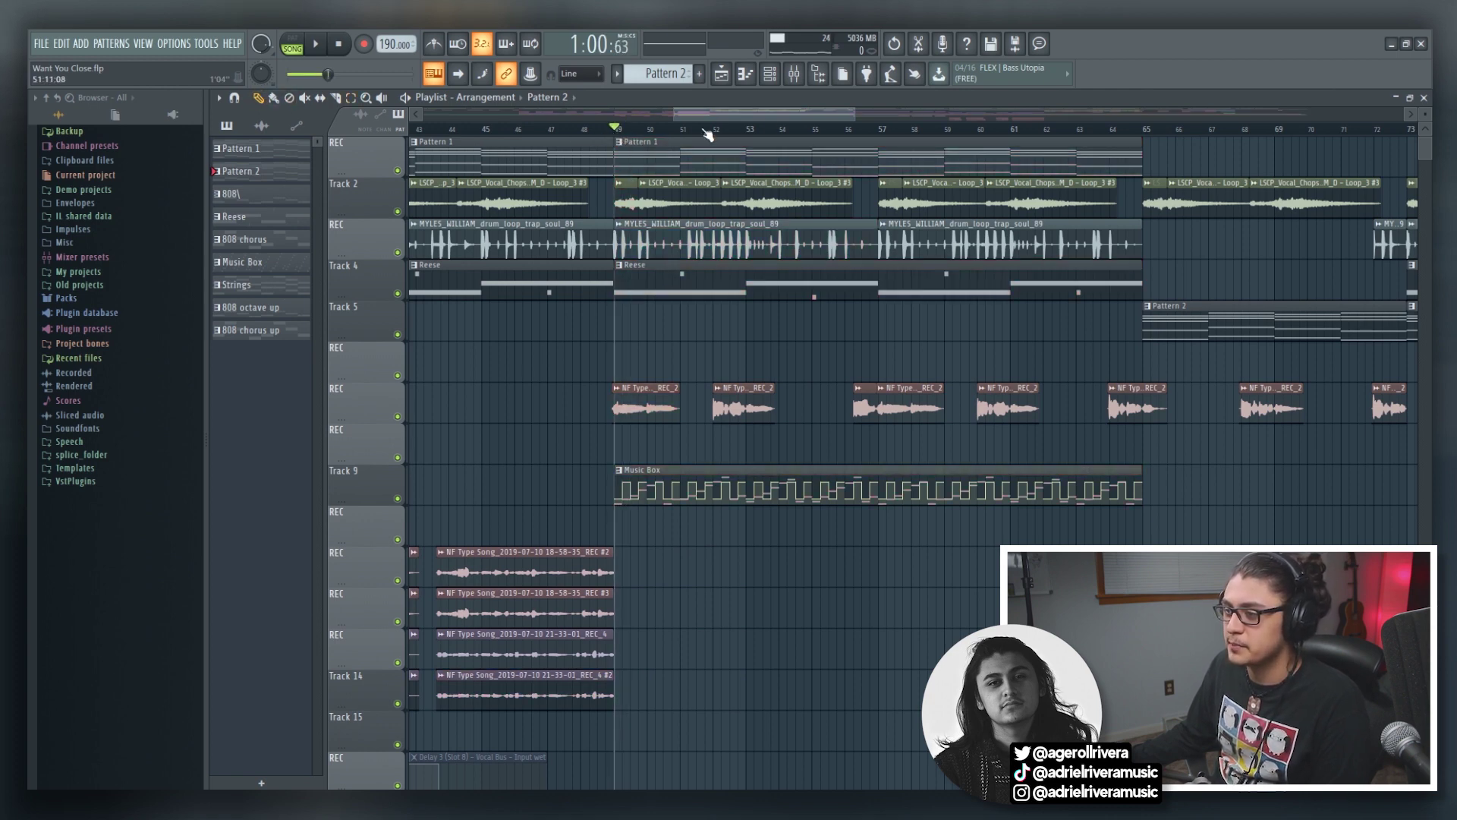
{"action": "mouse_move", "coordinate": [844, 120]}
{"action": "left_mouse_down"}
{"action": "mouse_move", "coordinate": [891, 112]}
{"action": "mouse_move", "coordinate": [844, 116]}
{"action": "left_mouse_up"}
{"action": "key", "text": "space"}
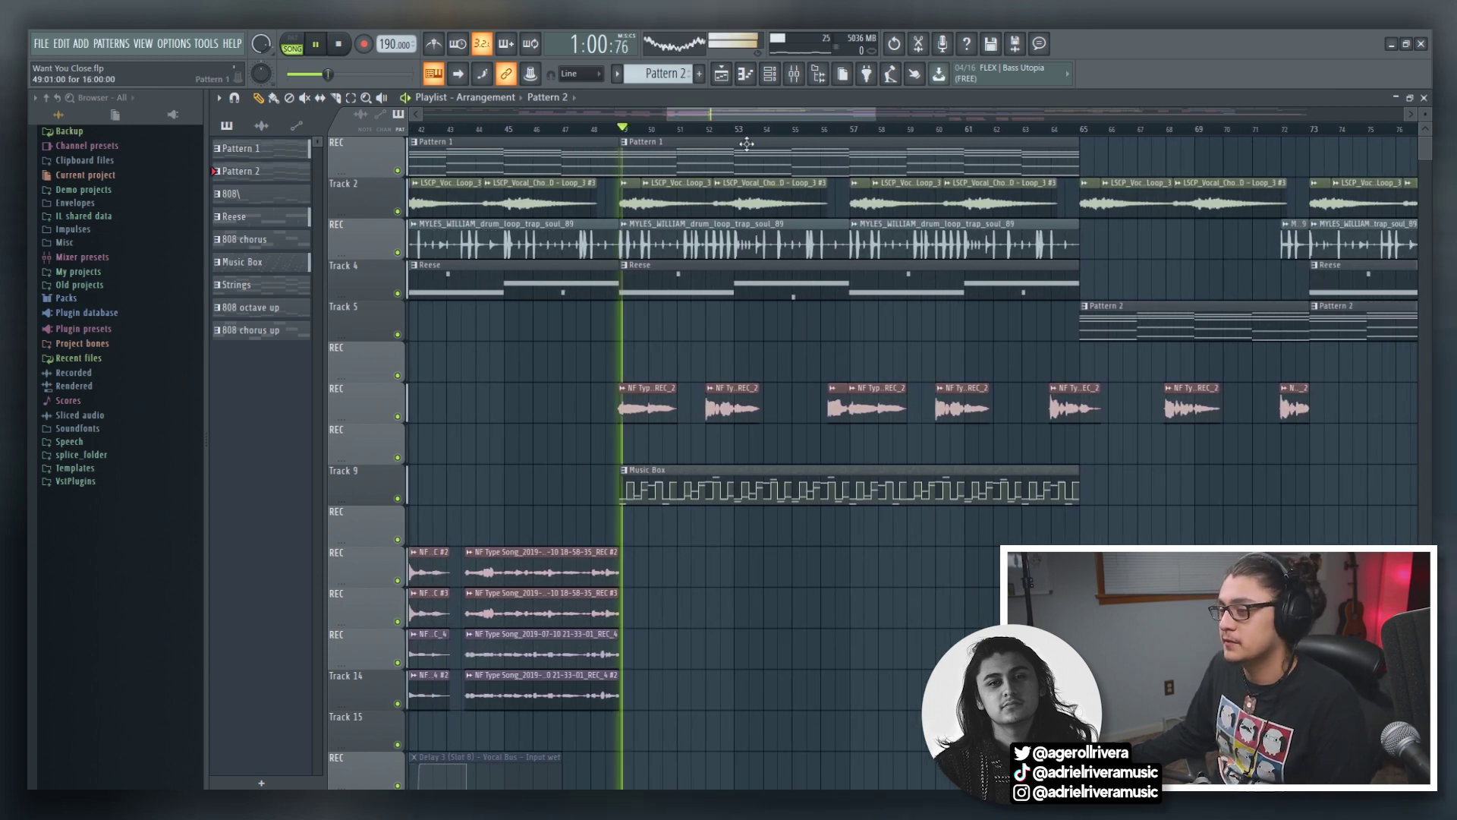
{"action": "left_click_drag", "start_coordinate": [798, 110], "coordinate": [836, 114]}
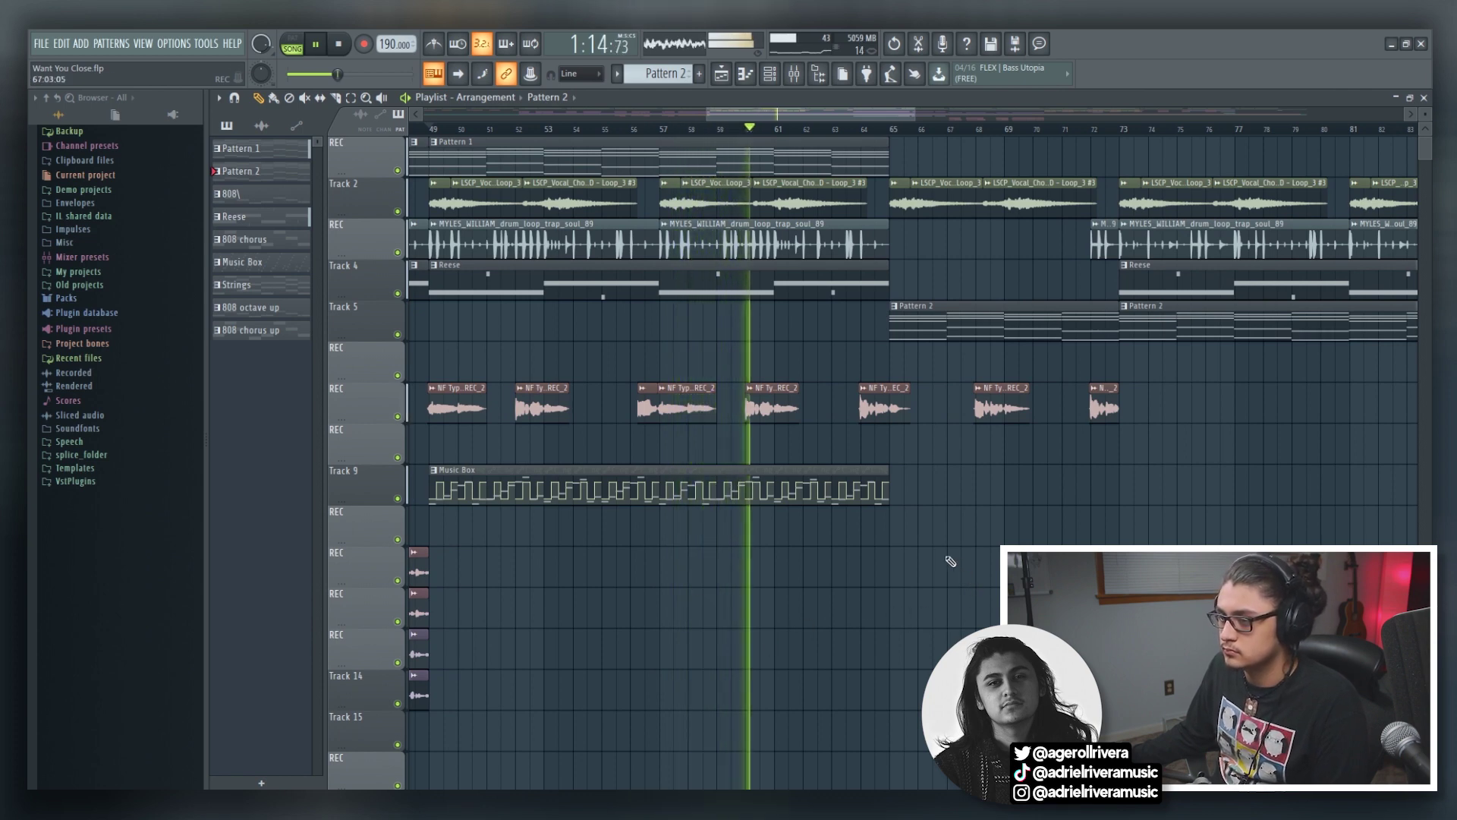
{"action": "left_click", "coordinate": [340, 46]}
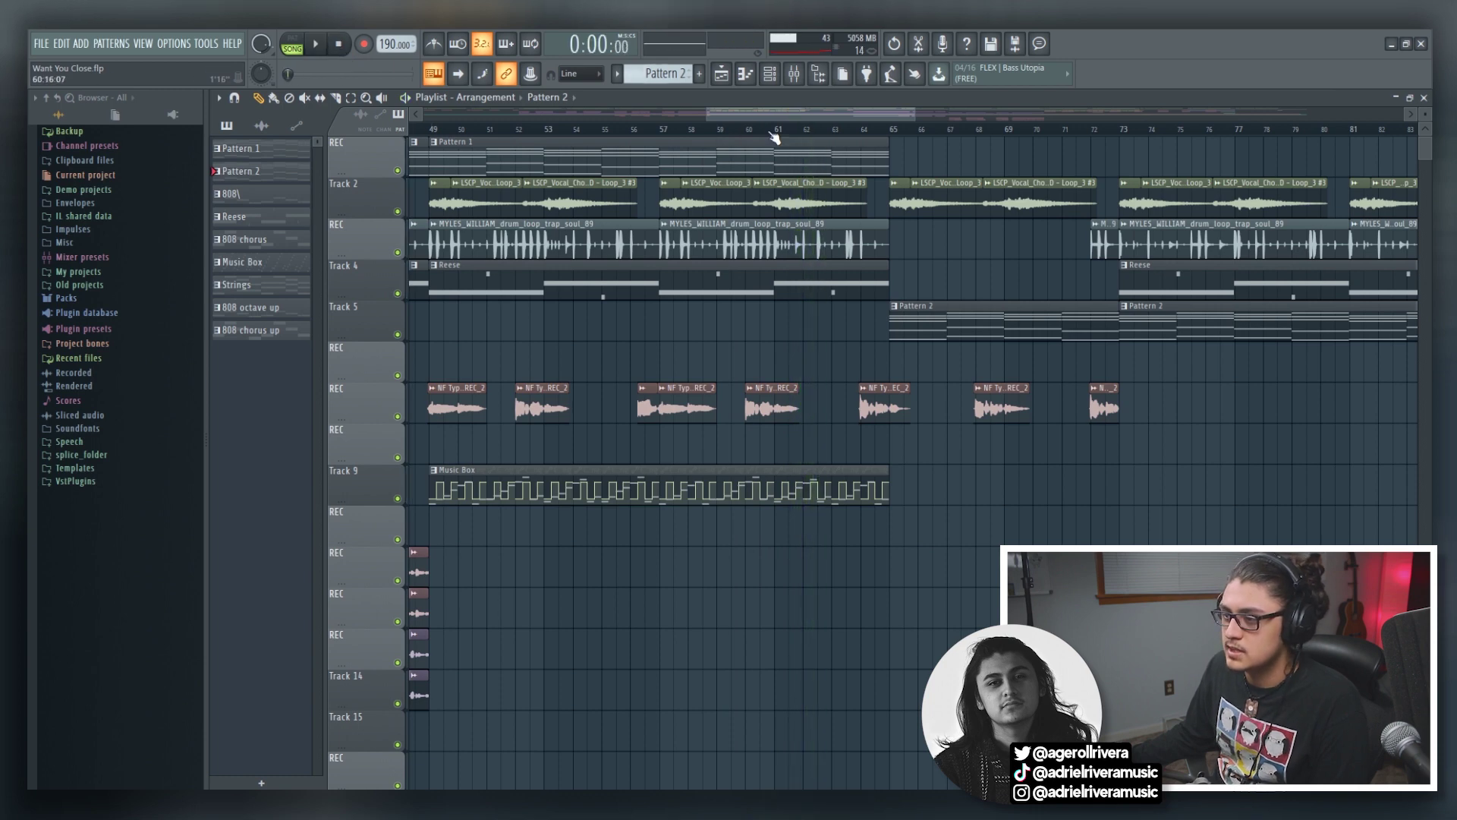
Play from just before bar 65 through the Pattern 2 section to bar 72, and stop playback.
{"action": "left_click_drag", "start_coordinate": [737, 114], "coordinate": [777, 114]}
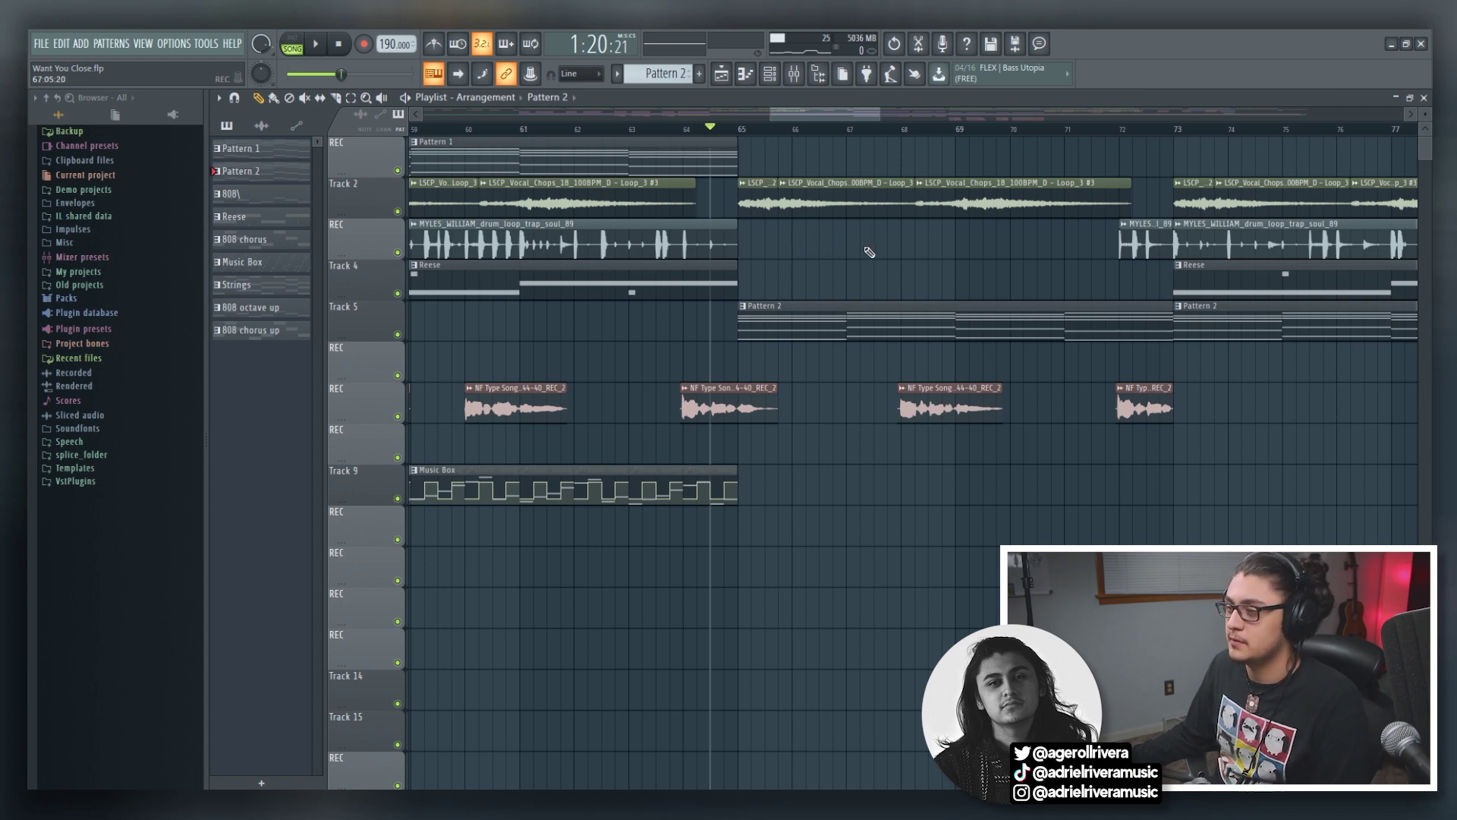
{"action": "key", "text": "space"}
{"action": "left_click_drag", "start_coordinate": [867, 112], "coordinate": [959, 108]}
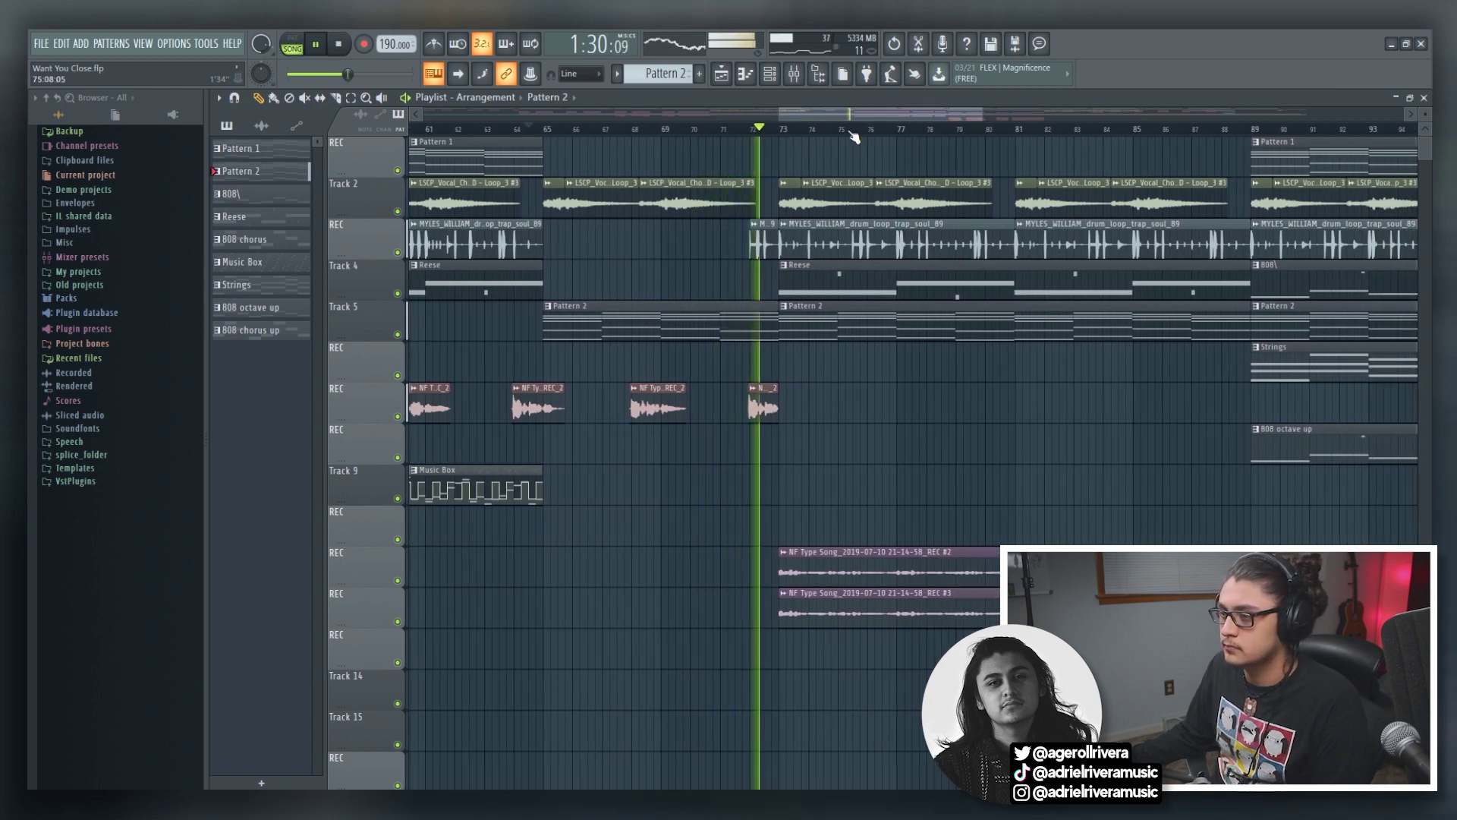
{"action": "key", "text": "space"}
Play the transition from just before bar 72 into the Reese entry at bar 73, and stop playback.
{"action": "scroll", "coordinate": [775, 108], "scroll_direction": "up", "scroll_amount": 5}
{"action": "left_click", "coordinate": [511, 127]}
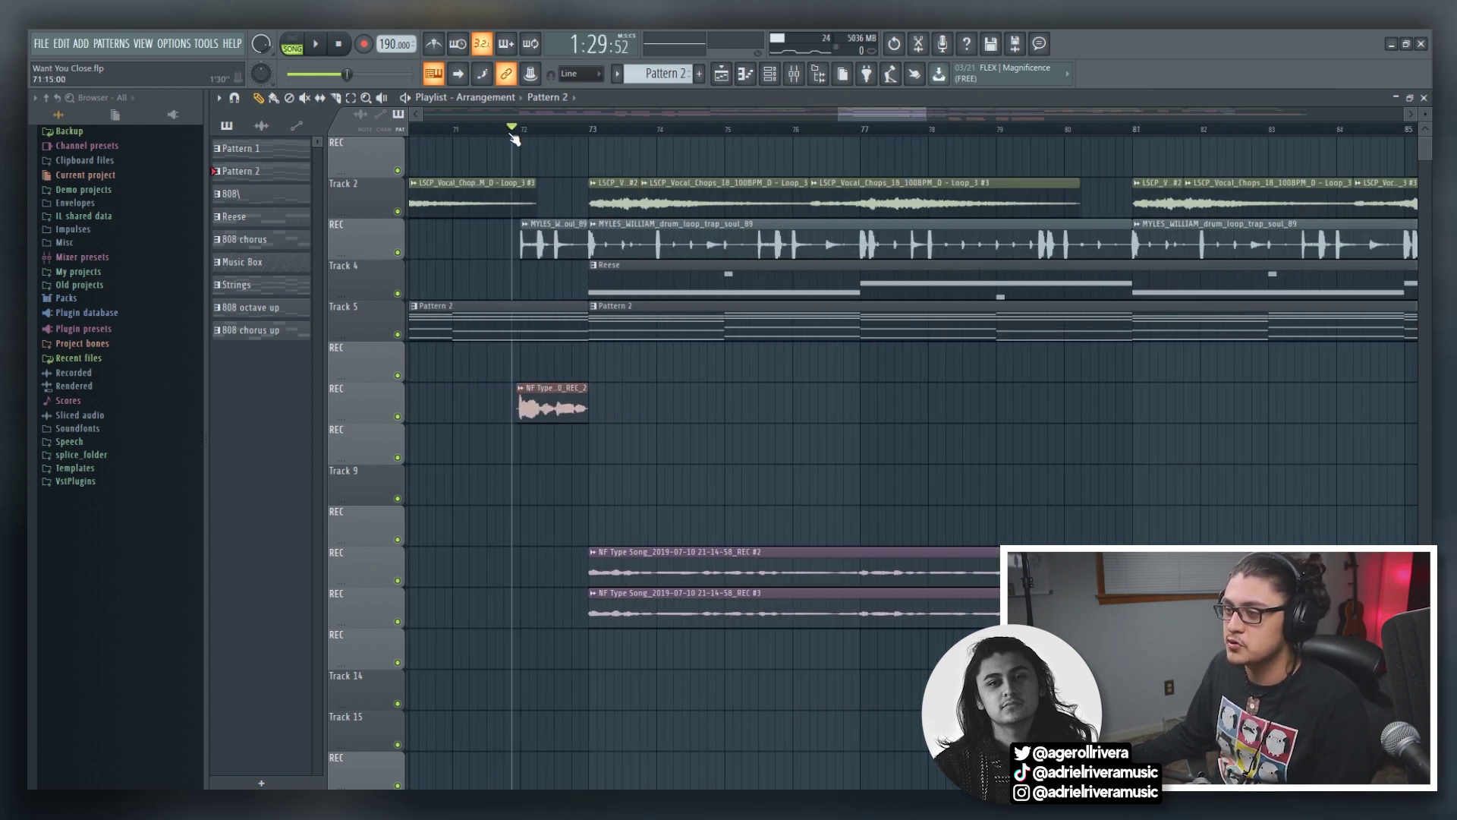
{"action": "key", "text": "space"}
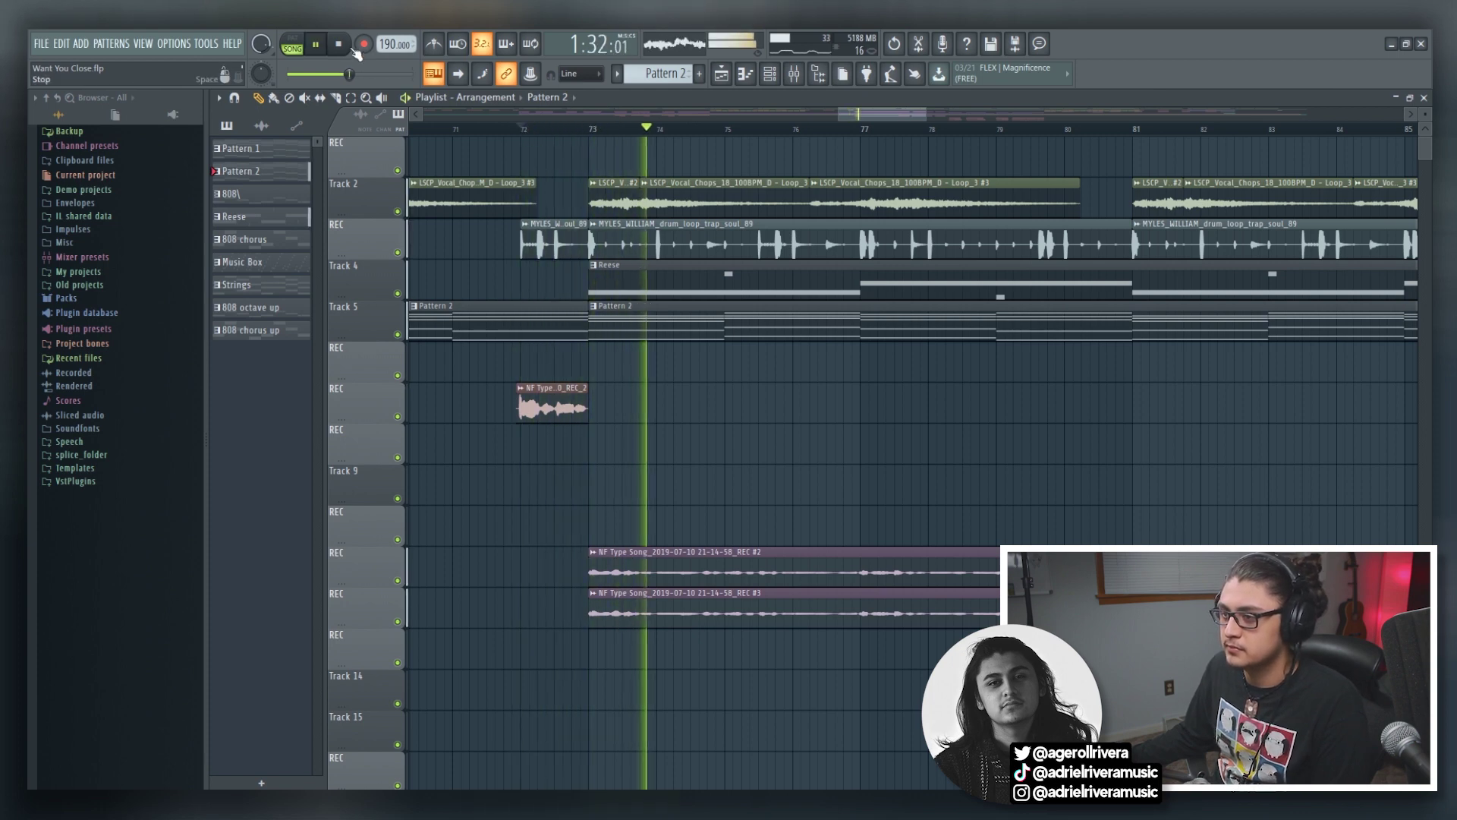
{"action": "key", "text": "space"}
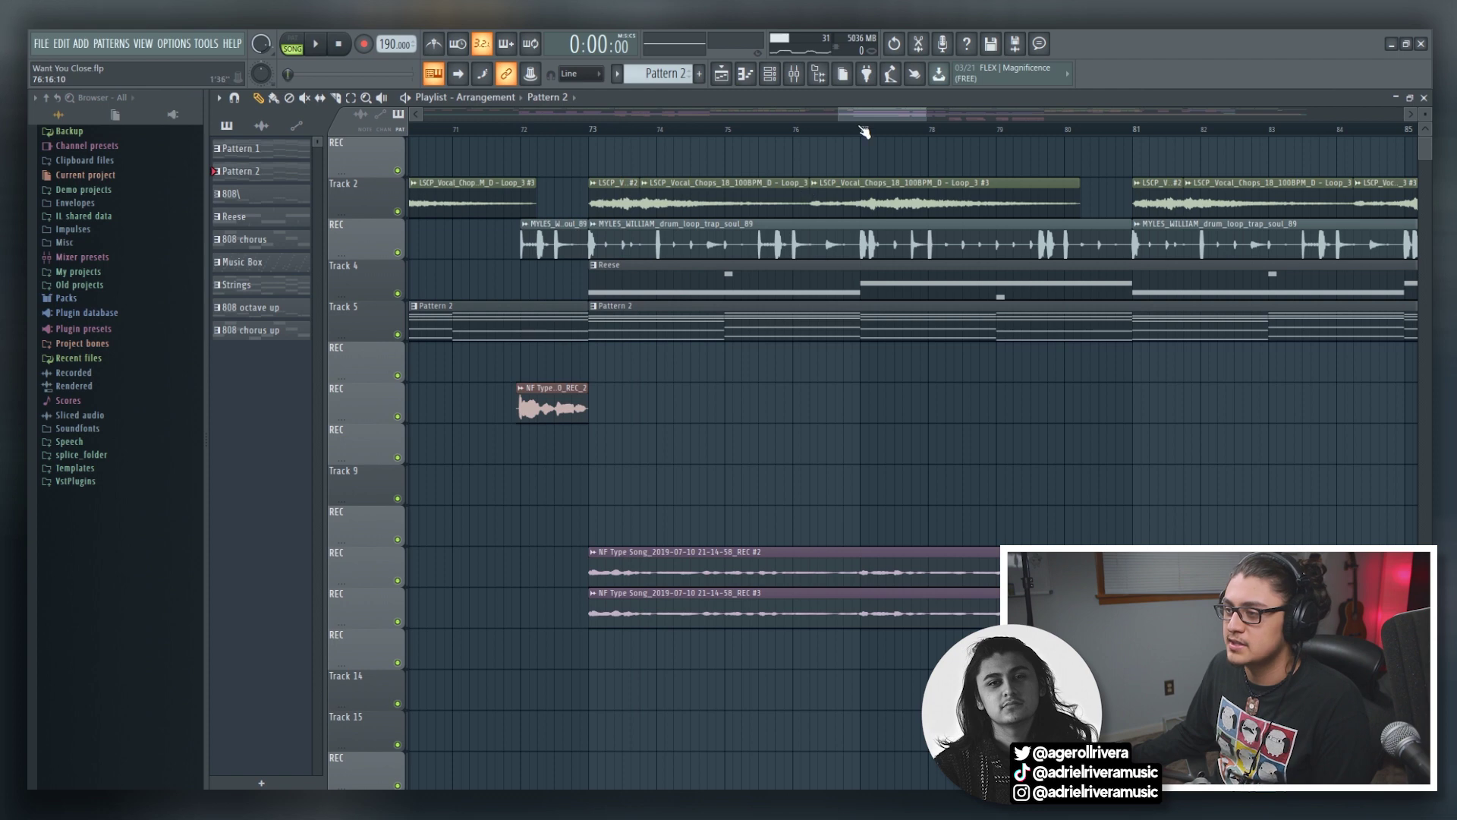
Play the section from bar 73 where the Reese pattern and the two stacked recordings enter.
{"action": "left_click_drag", "start_coordinate": [838, 114], "coordinate": [761, 113]}
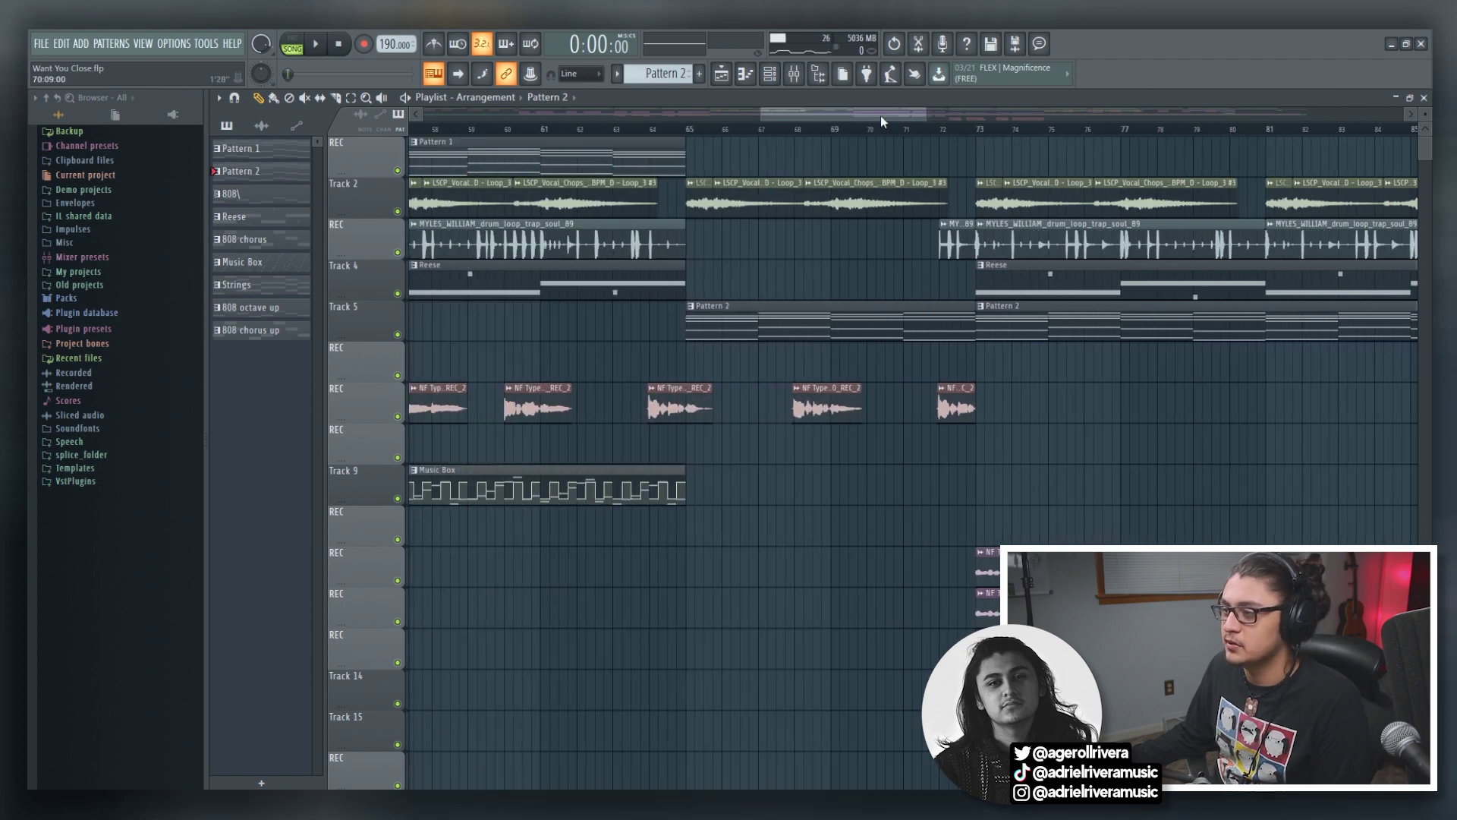
{"action": "left_click_drag", "start_coordinate": [880, 115], "coordinate": [963, 114]}
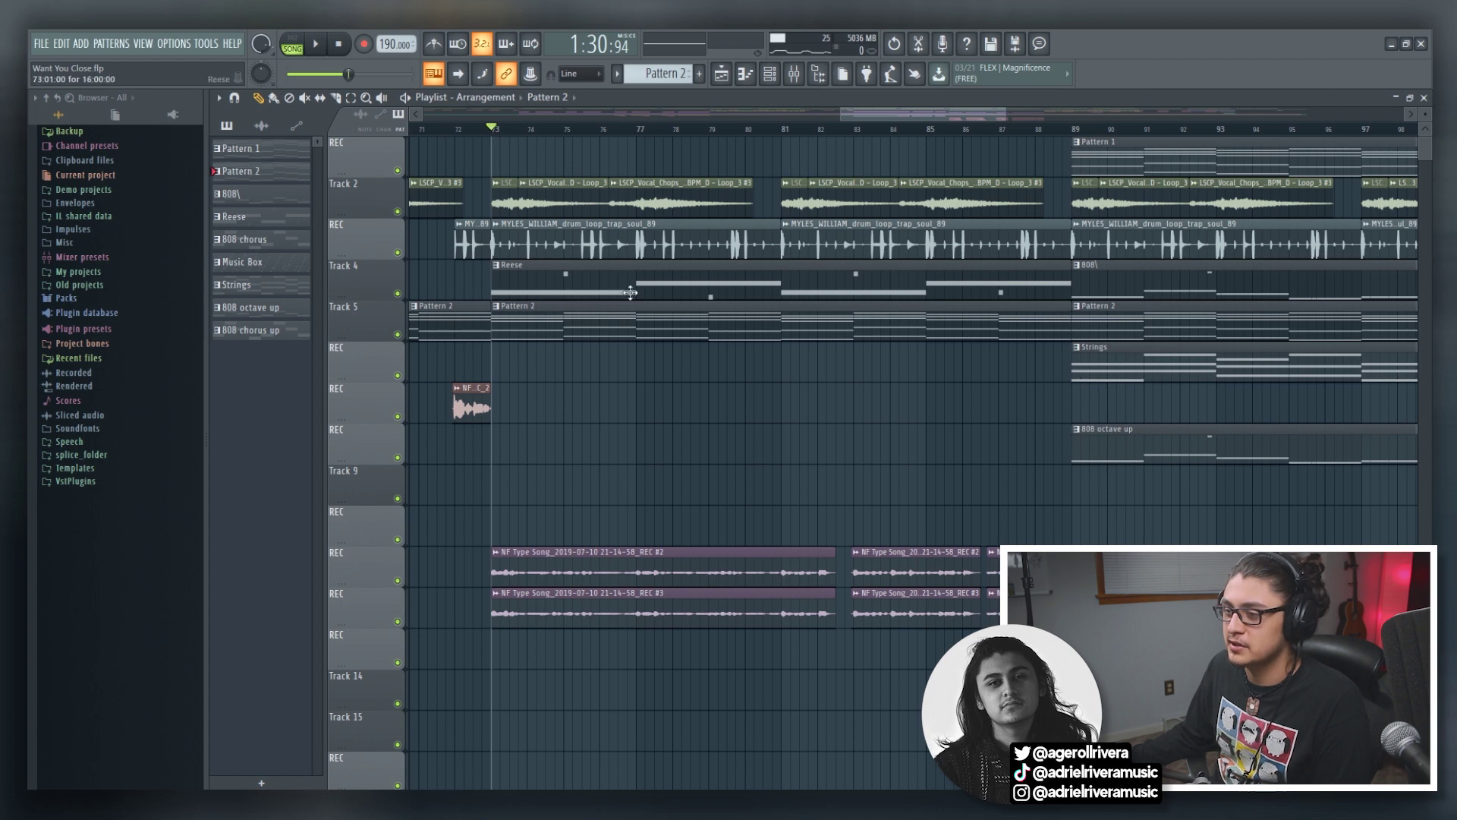
{"action": "scroll", "coordinate": [637, 403], "scroll_direction": "down", "scroll_amount": 2}
{"action": "scroll", "coordinate": [620, 531], "scroll_direction": "up", "scroll_amount": 2}
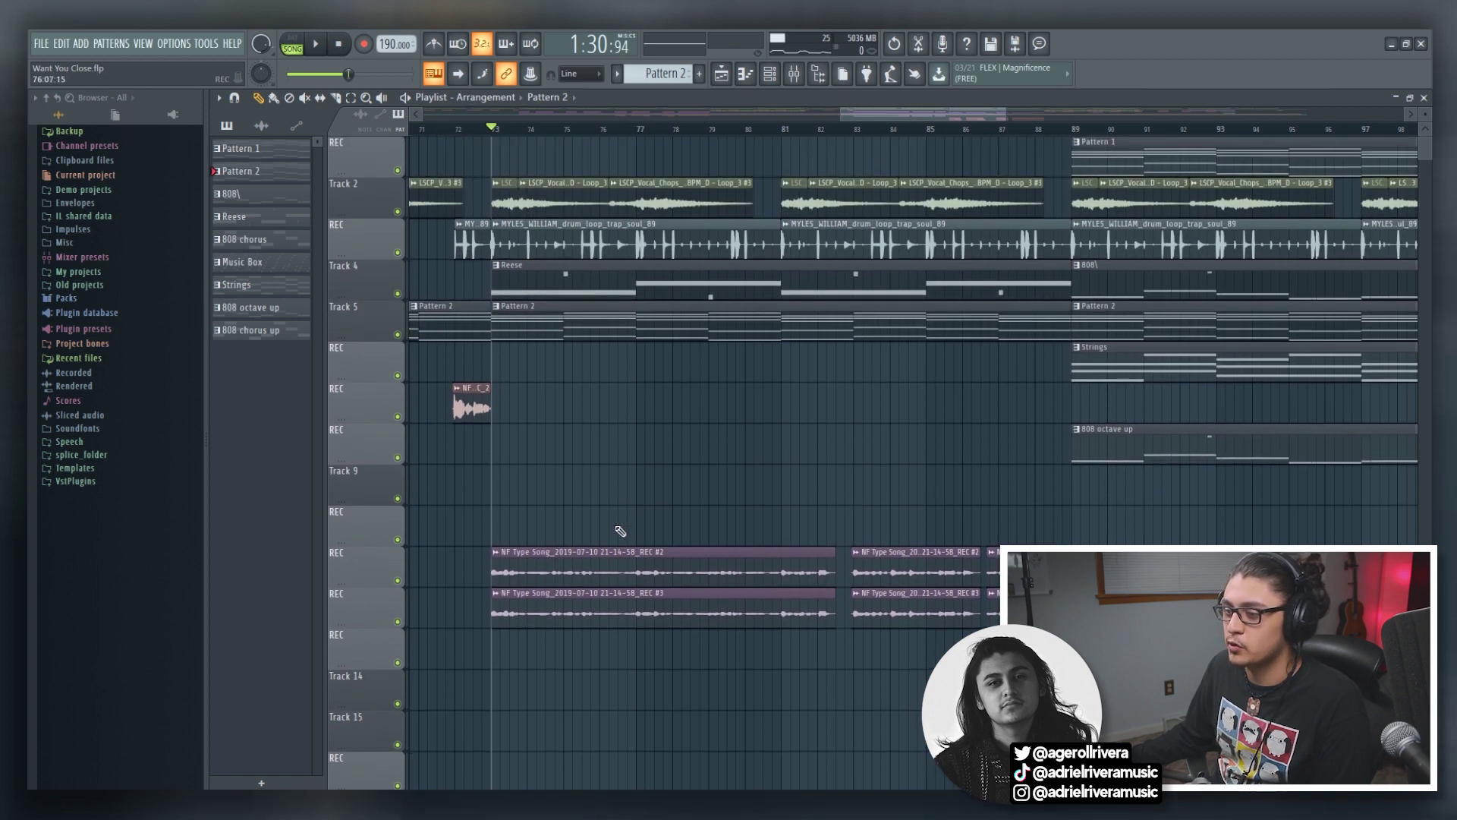
{"action": "key", "text": "space"}
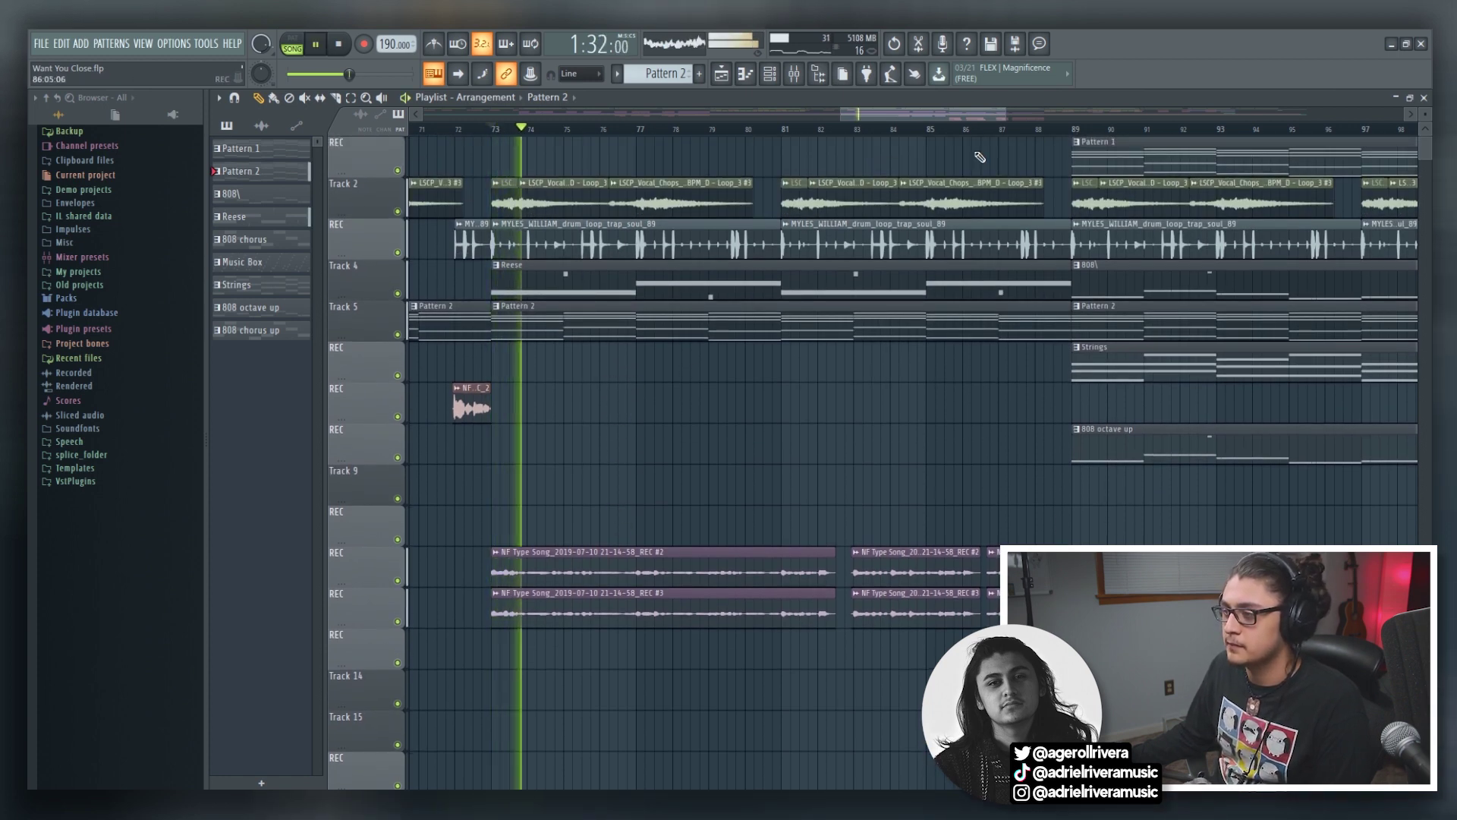
{"action": "left_click_drag", "start_coordinate": [1000, 111], "coordinate": [1047, 103]}
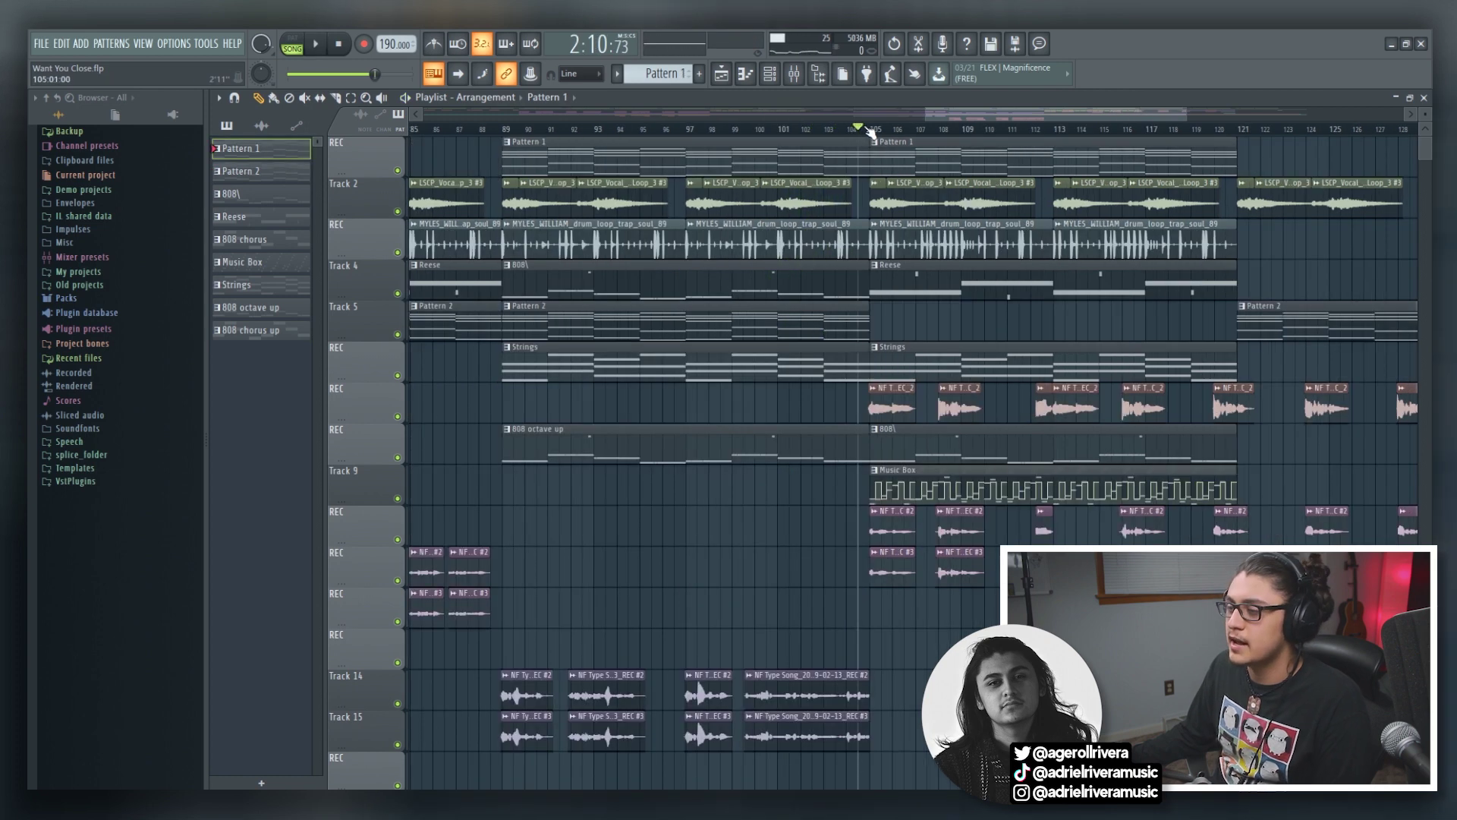
Solo Track 4 and the 808 octave up track, play both from just before bar 89, and stop playback.
{"action": "left_click", "coordinate": [869, 129]}
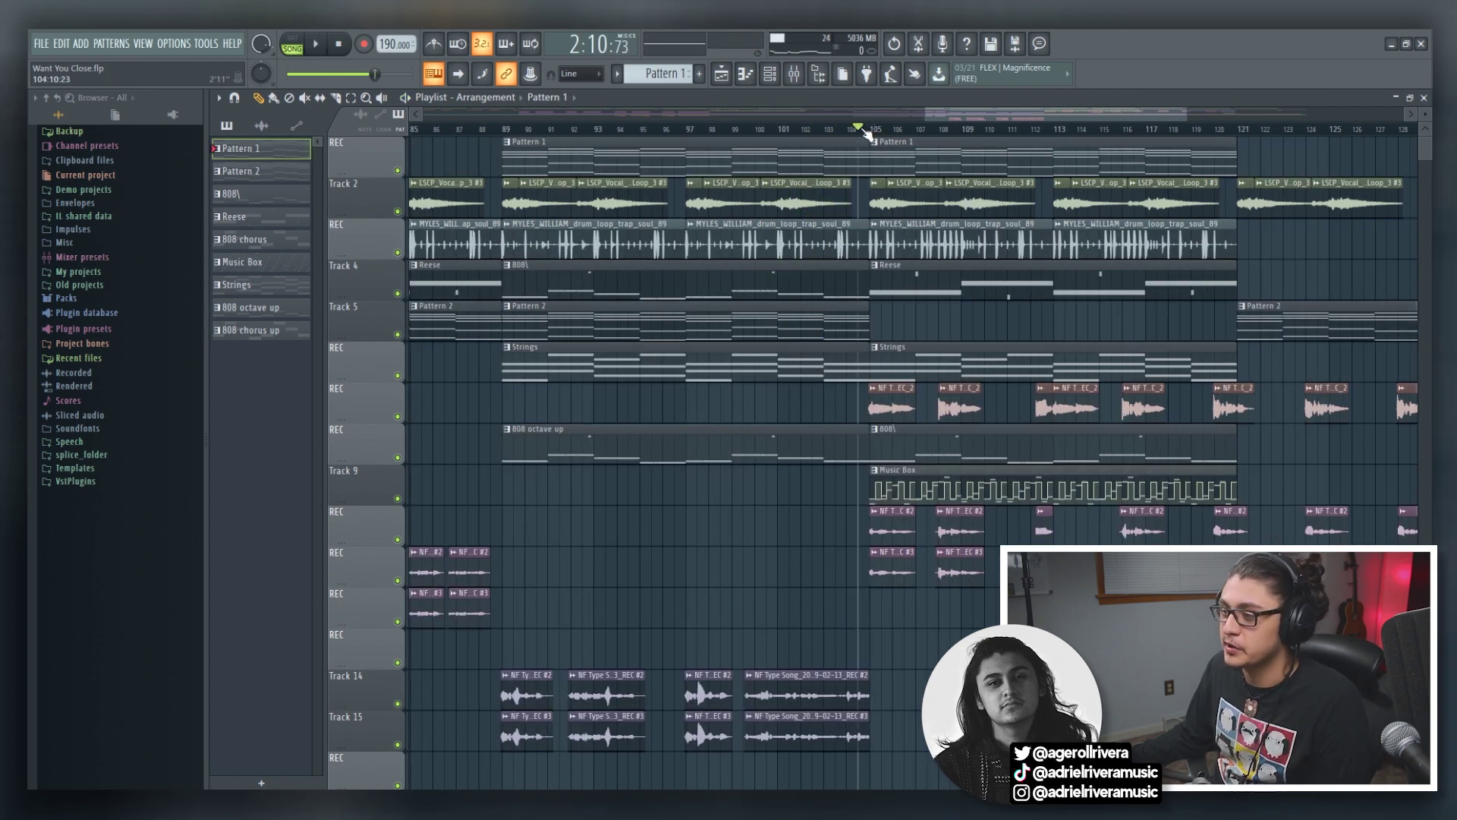
{"action": "left_click_drag", "start_coordinate": [950, 130], "coordinate": [662, 135]}
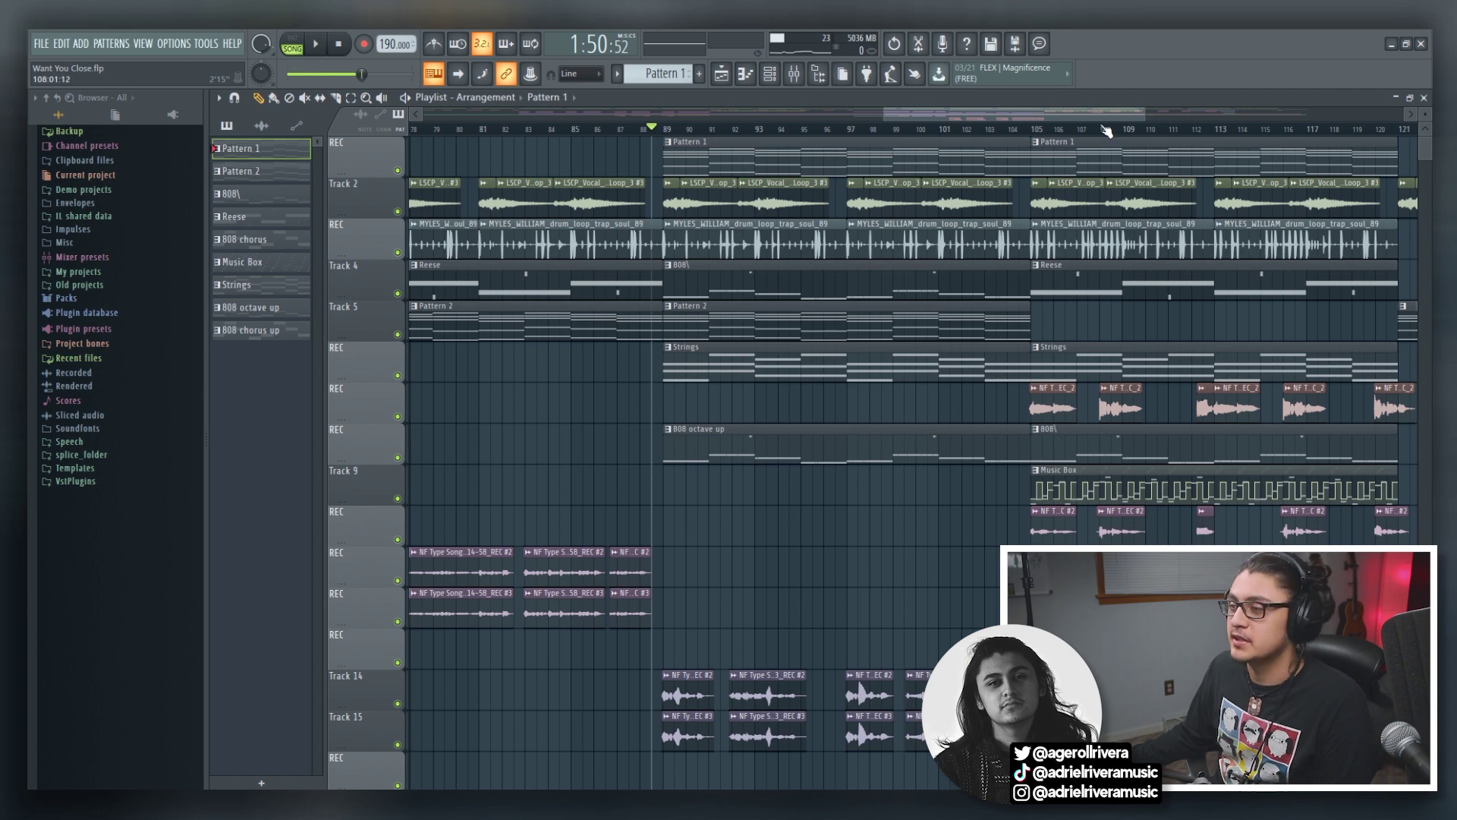
{"action": "left_click_drag", "start_coordinate": [1100, 112], "coordinate": [1088, 112]}
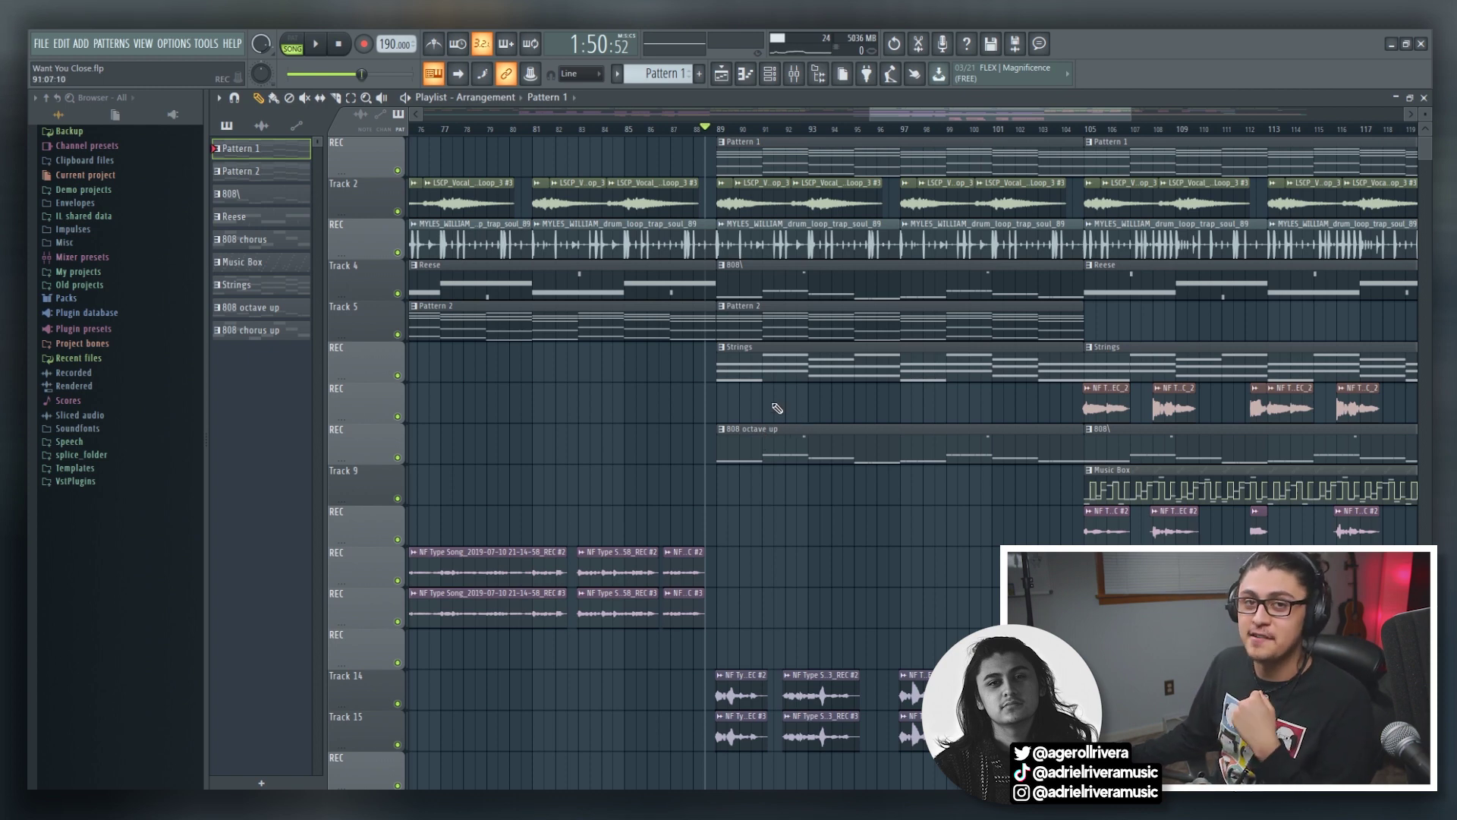
{"action": "left_click", "coordinate": [397, 457], "text": "ctrl"}
{"action": "left_click", "coordinate": [397, 293]}
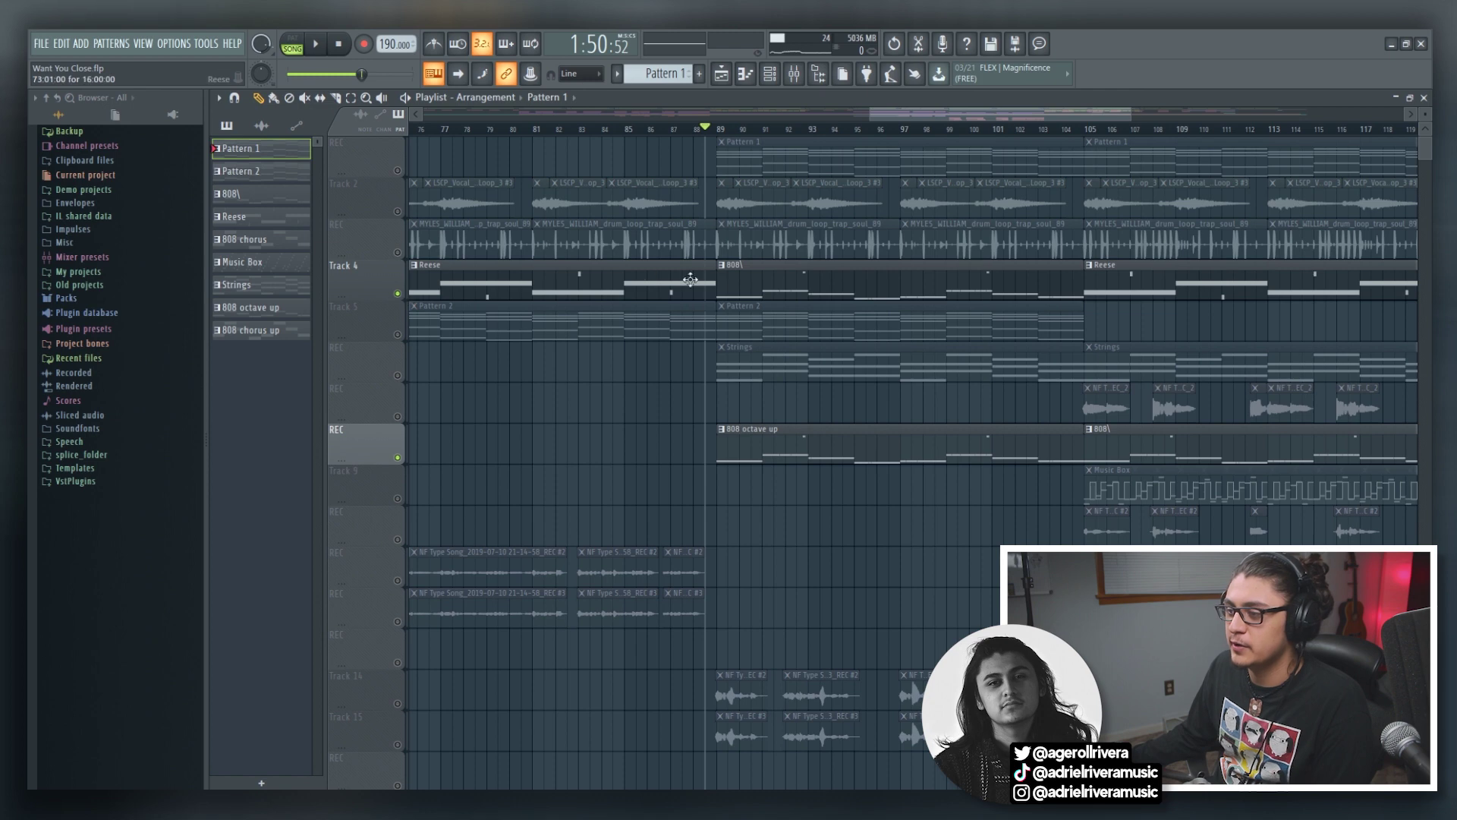
{"action": "key", "text": "space"}
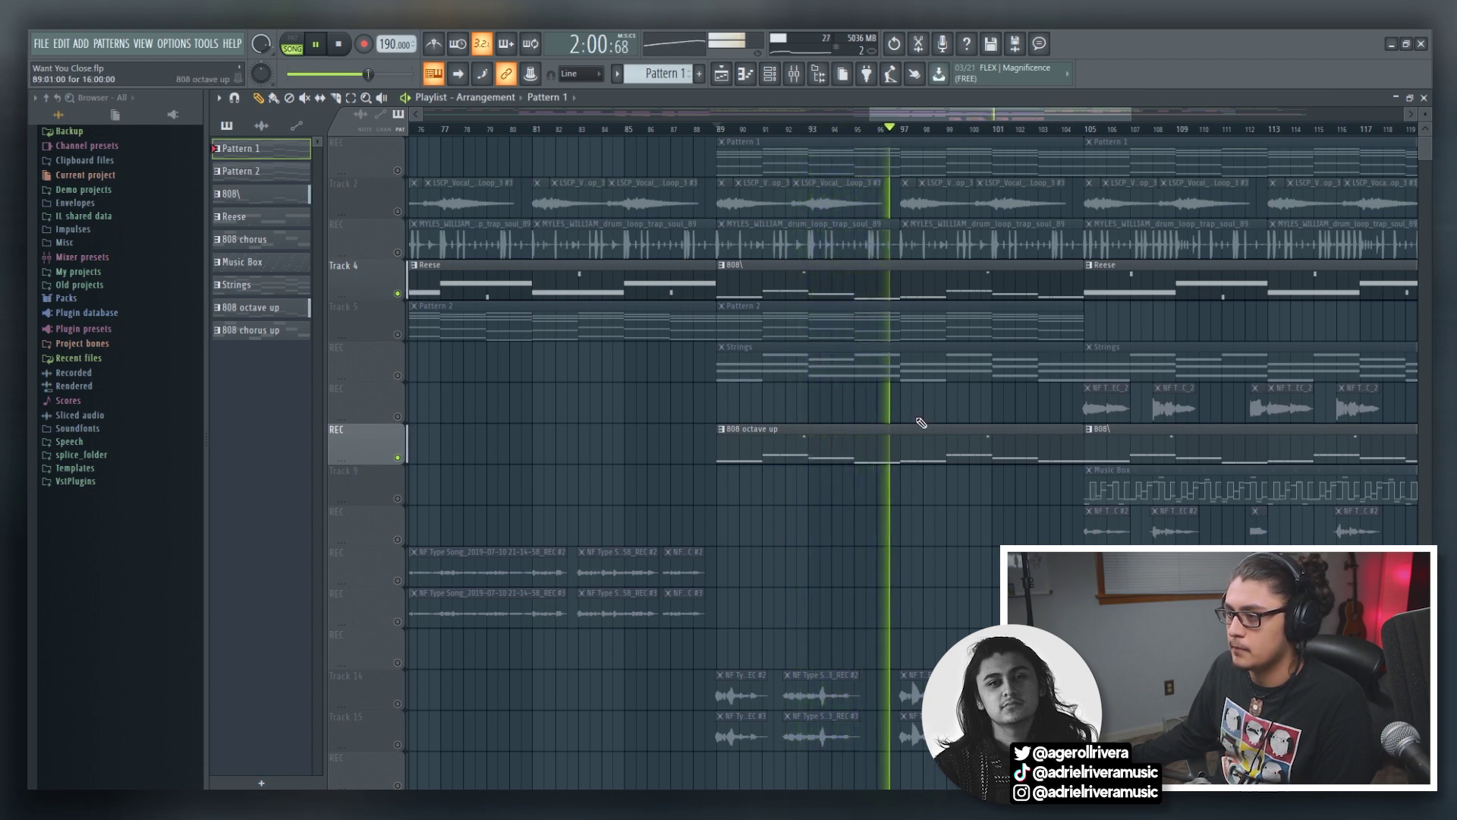
{"action": "key", "text": "space"}
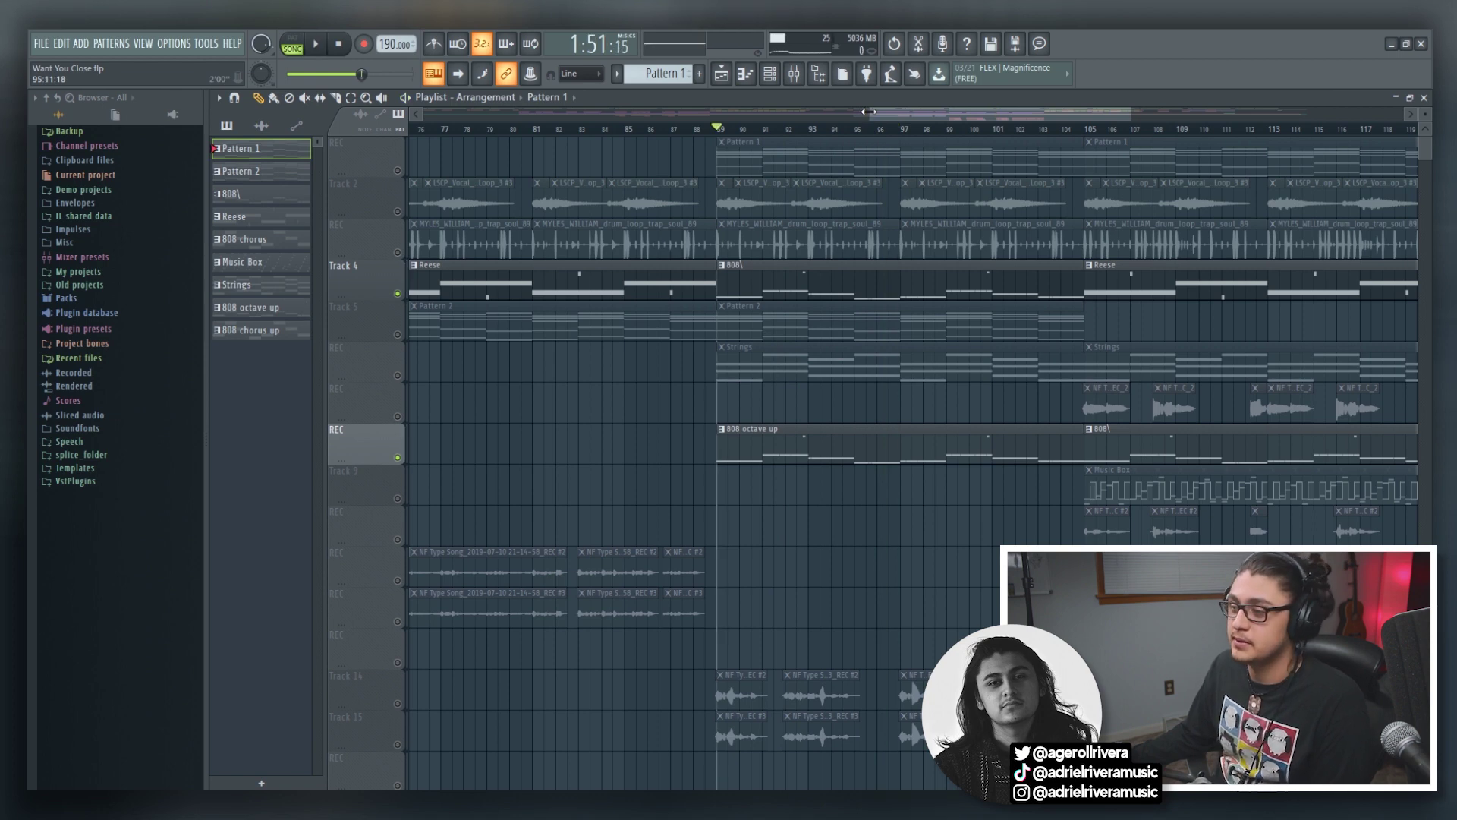
Isolate the Strings track around bar 89 and restore all tracks.
{"action": "left_click_drag", "start_coordinate": [868, 111], "coordinate": [896, 311]}
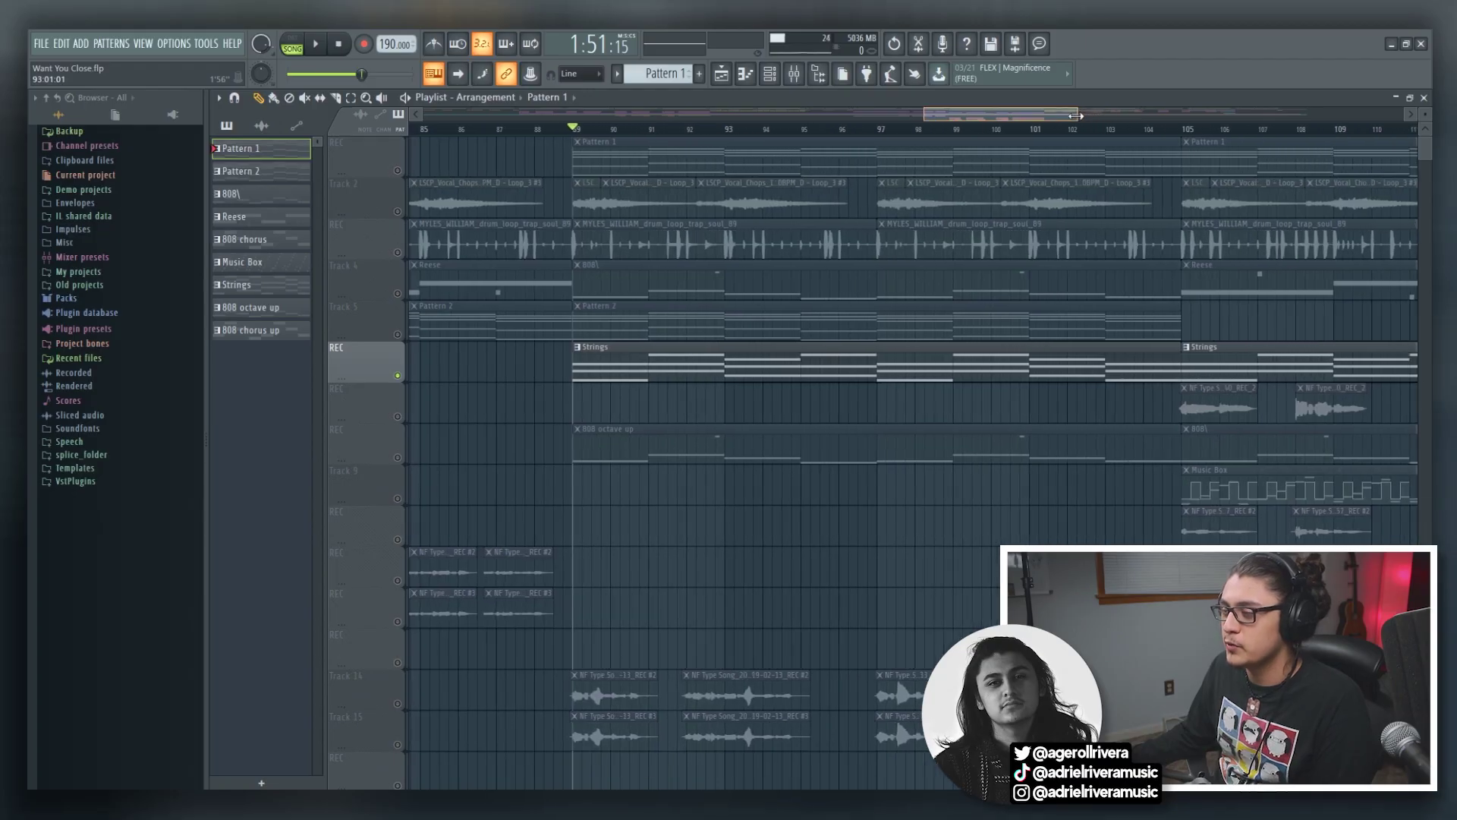
{"action": "left_click_drag", "start_coordinate": [1045, 113], "coordinate": [1035, 114]}
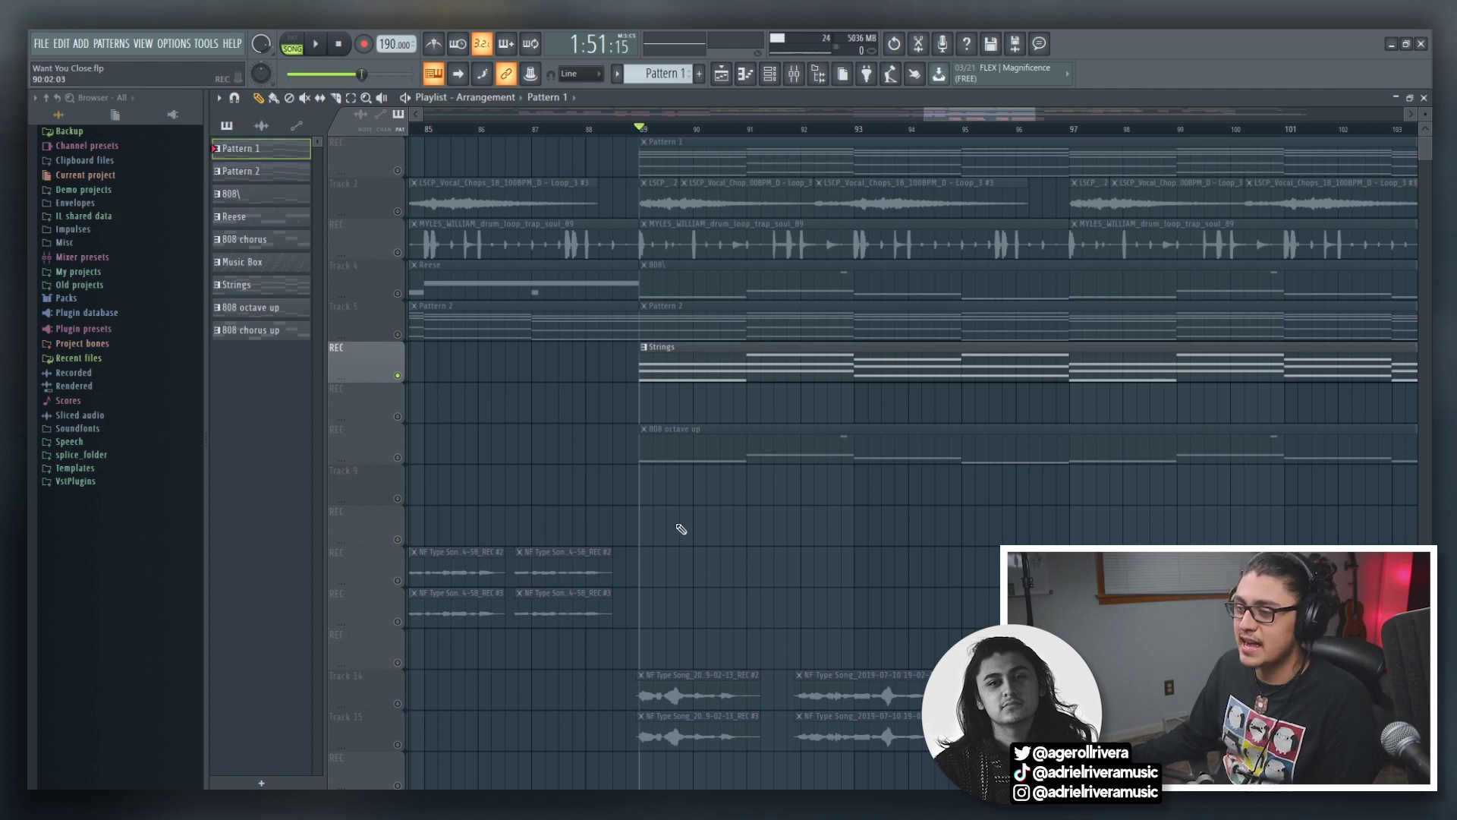
{"action": "right_click", "coordinate": [397, 375]}
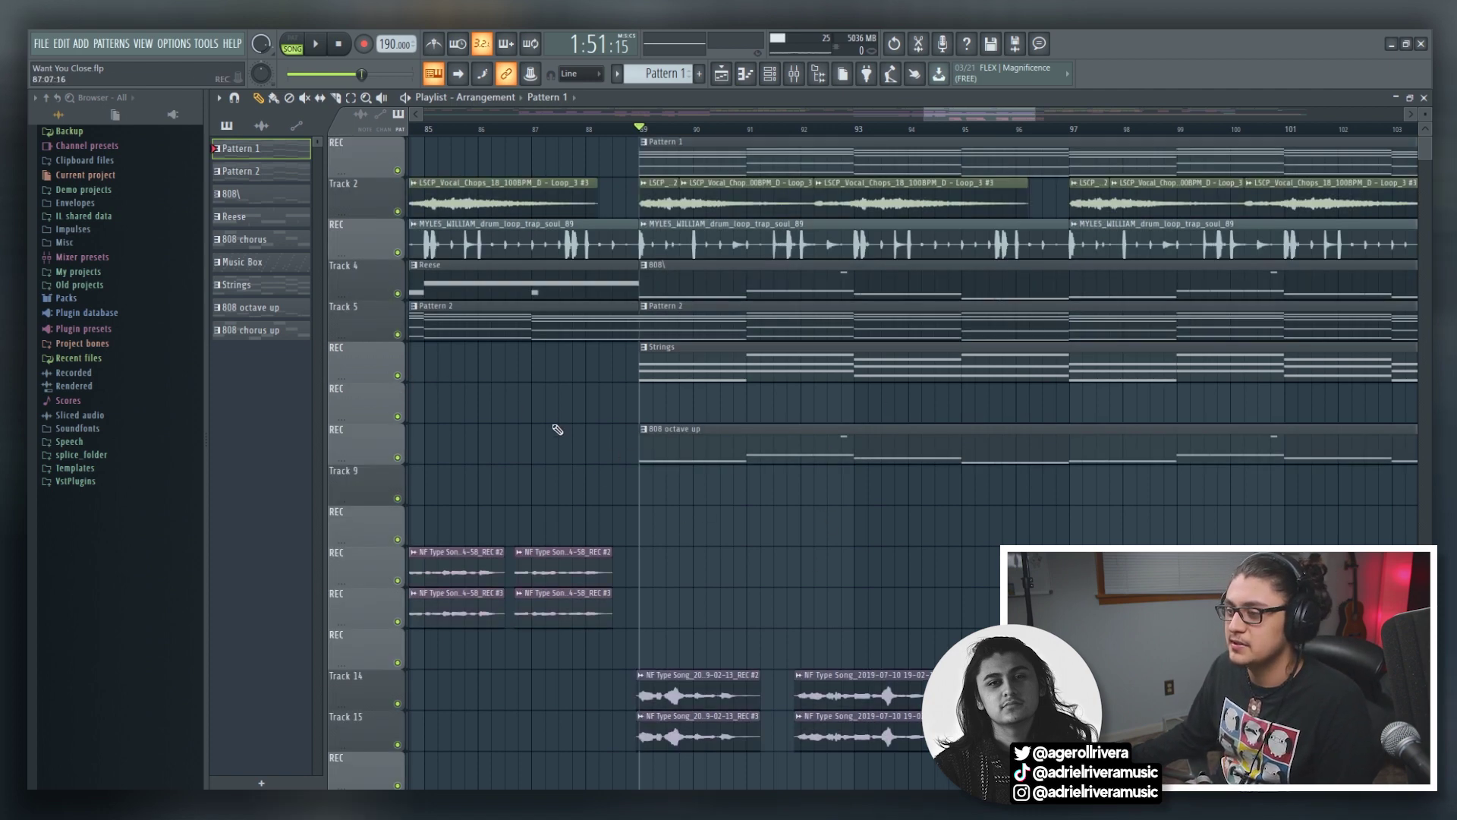
Play the full arrangement from bar 89 with the 808s, Strings and recordings together, and stop playback.
{"action": "key", "text": "space"}
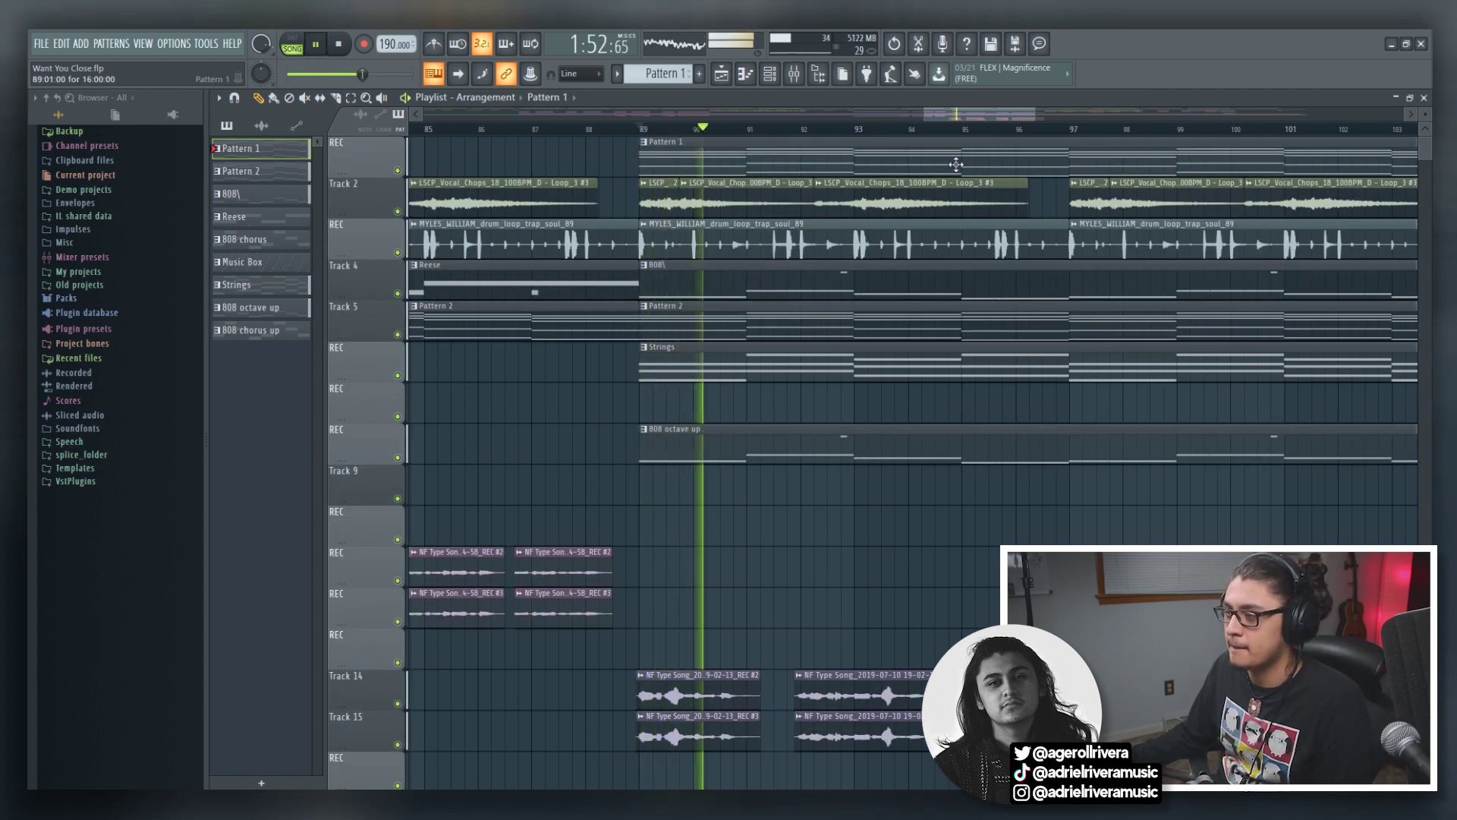
{"action": "left_click_drag", "start_coordinate": [1035, 112], "coordinate": [1265, 110]}
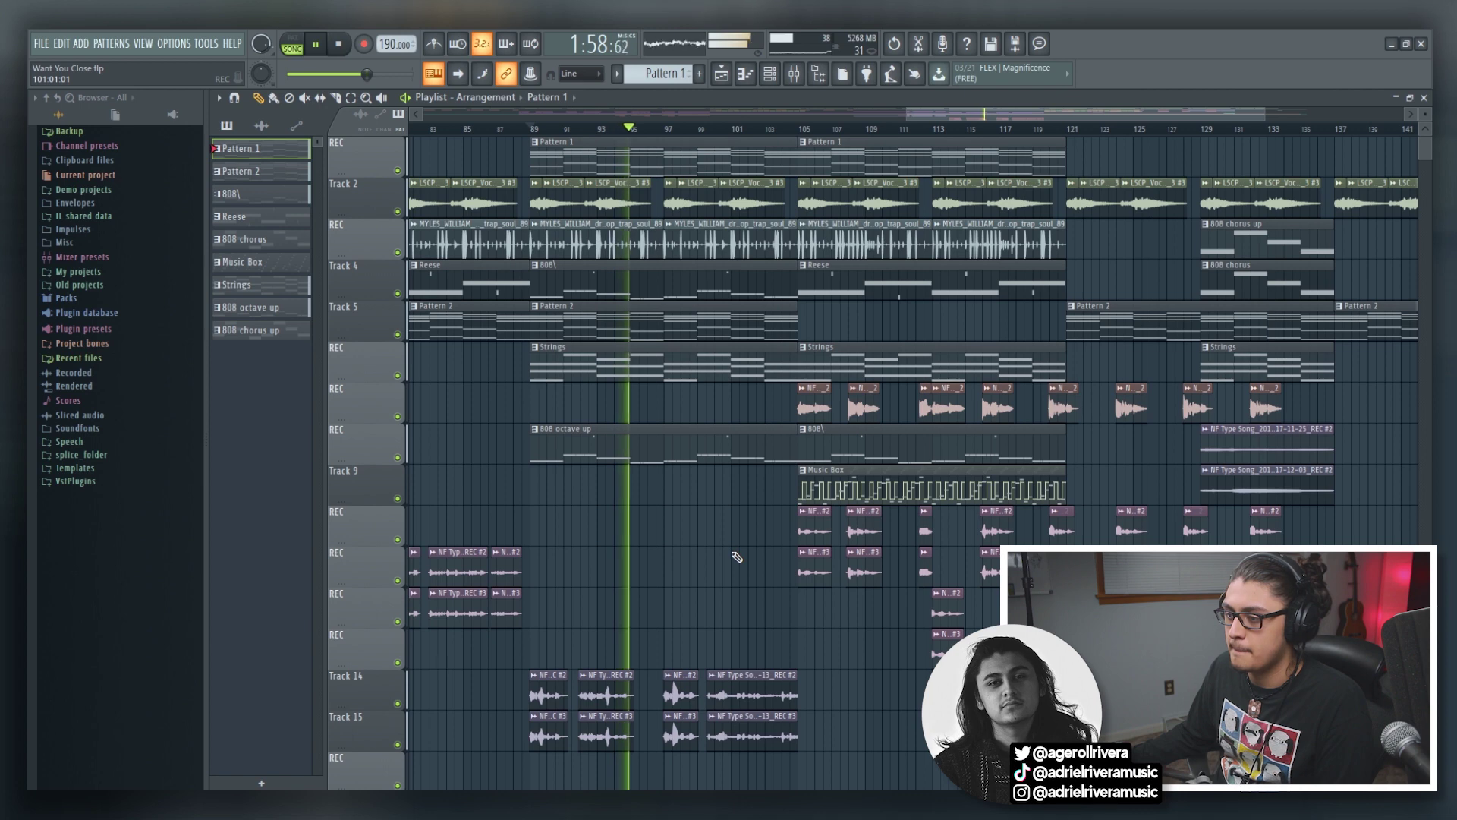
{"action": "key", "text": "space"}
Play the section from bar 105 where the Reese and Music Box patterns return, and stop playback.
{"action": "left_click_drag", "start_coordinate": [908, 112], "coordinate": [977, 108]}
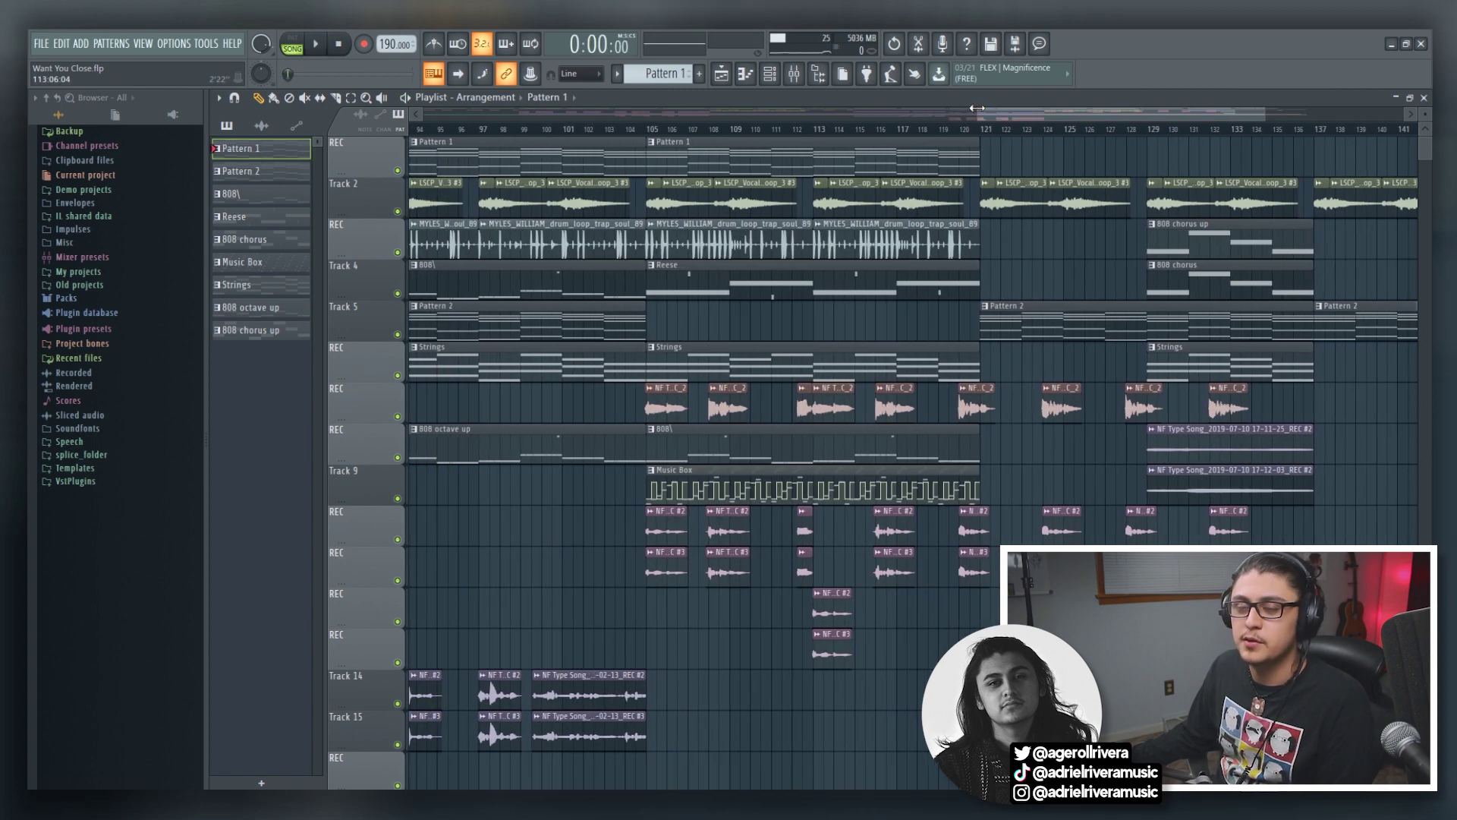
{"action": "key", "text": "space"}
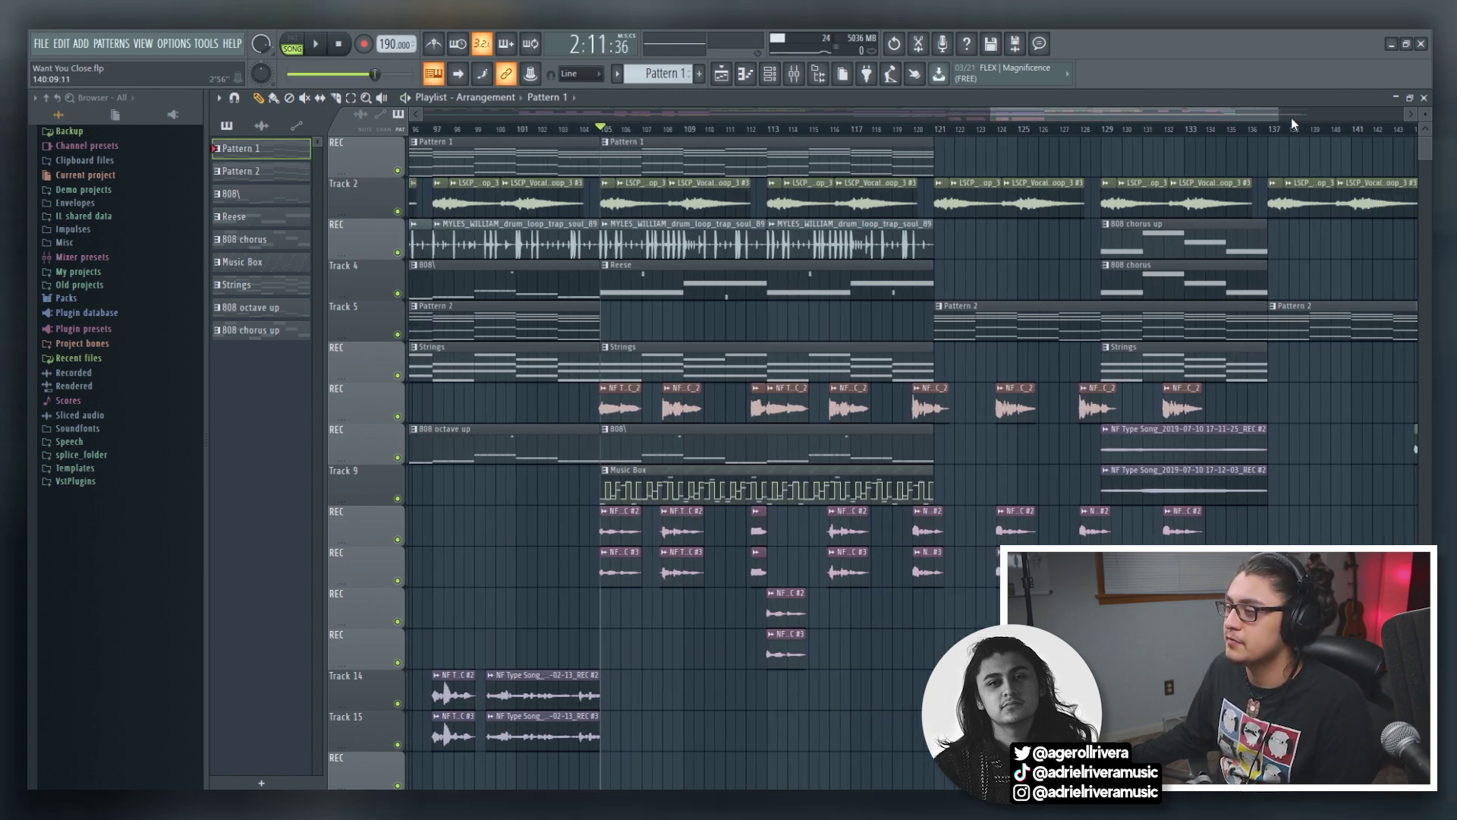
{"action": "left_click_drag", "start_coordinate": [1275, 114], "coordinate": [1169, 146]}
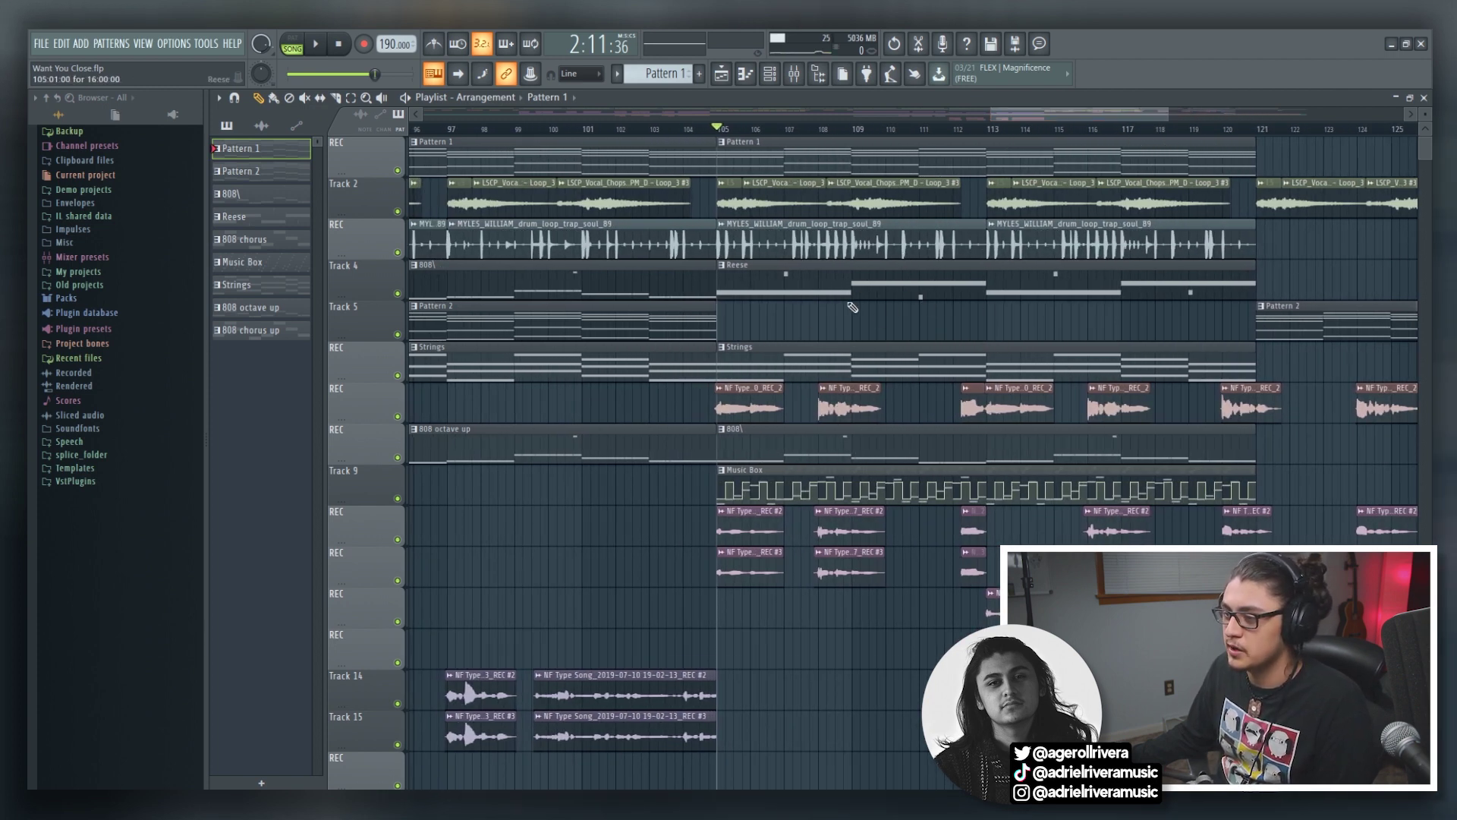
{"action": "left_click_drag", "start_coordinate": [1041, 117], "coordinate": [1073, 107]}
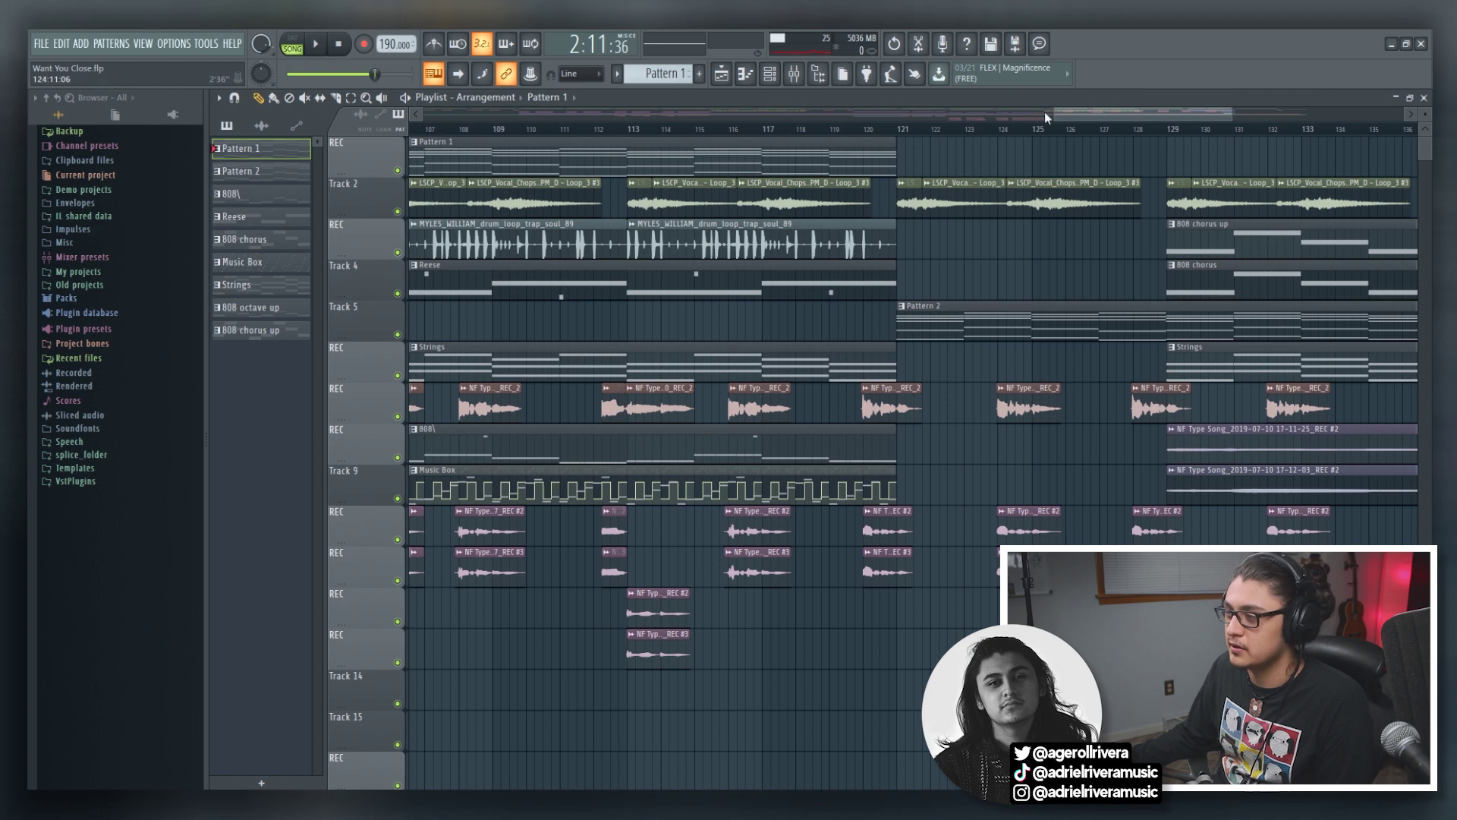
{"action": "key", "text": "space"}
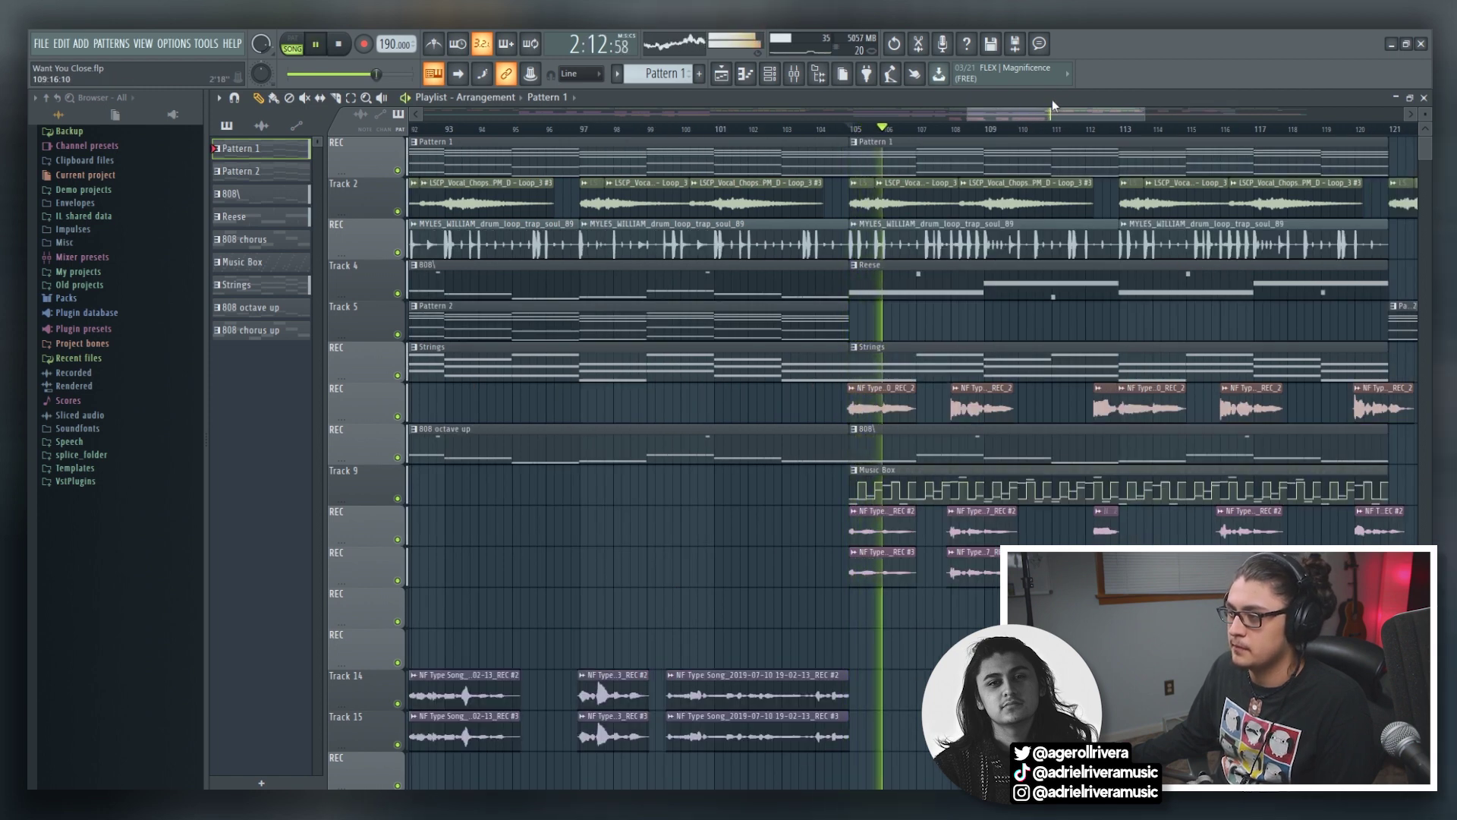
{"action": "left_click_drag", "start_coordinate": [1073, 114], "coordinate": [1100, 107]}
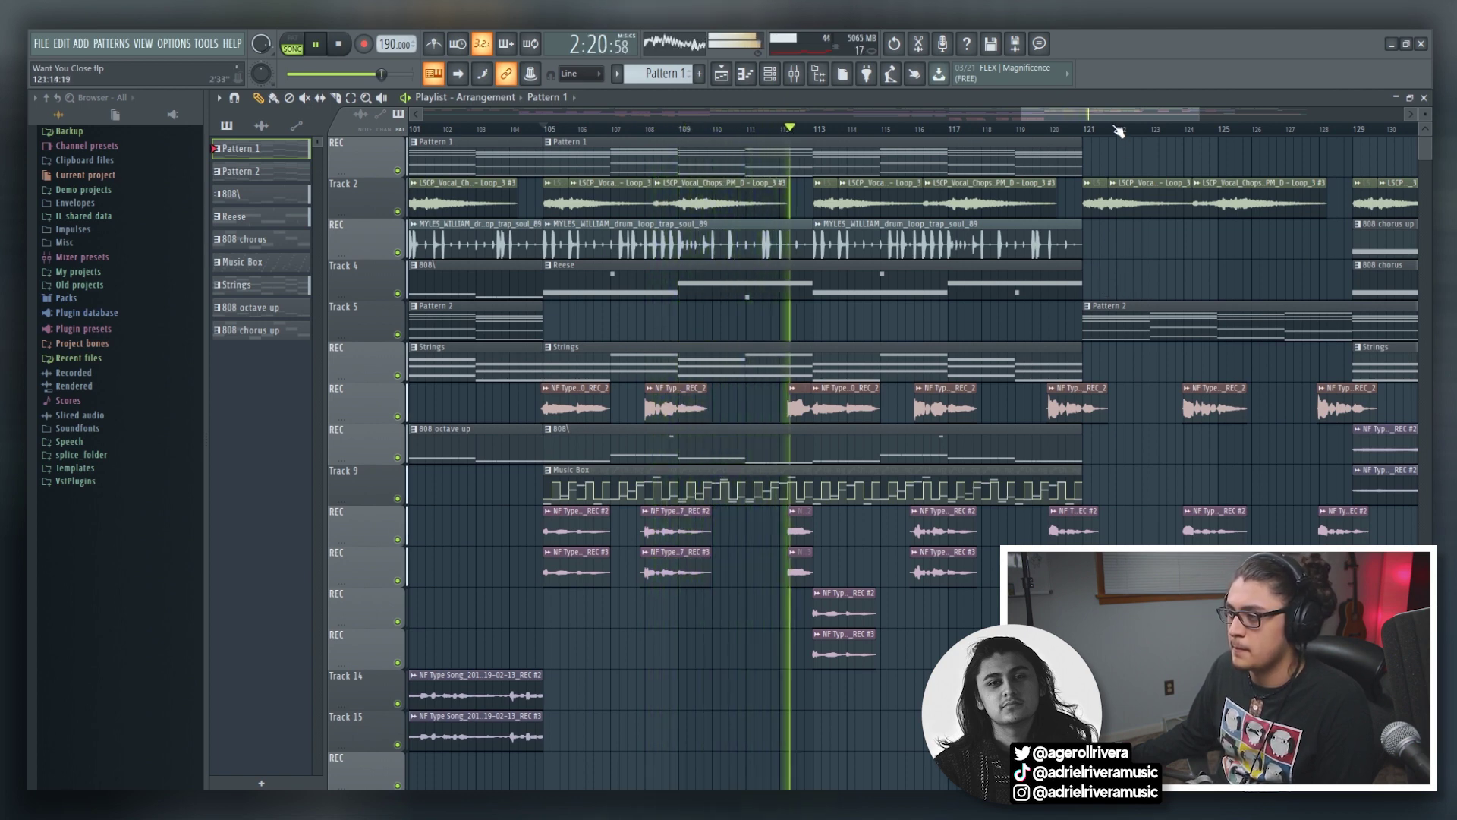
{"action": "scroll", "coordinate": [1111, 123], "scroll_direction": "right", "scroll_amount": 1}
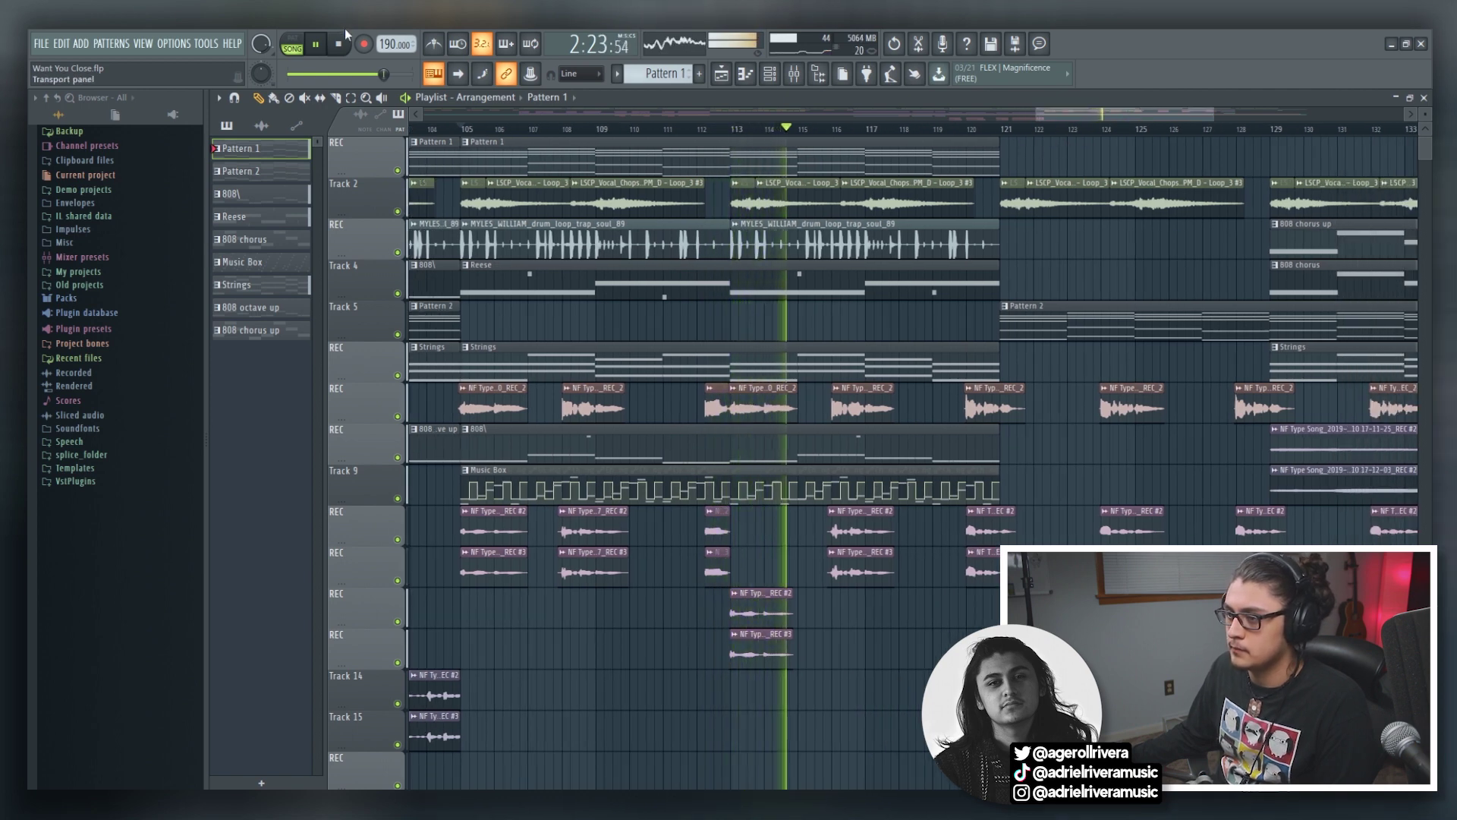
{"action": "left_click", "coordinate": [339, 44]}
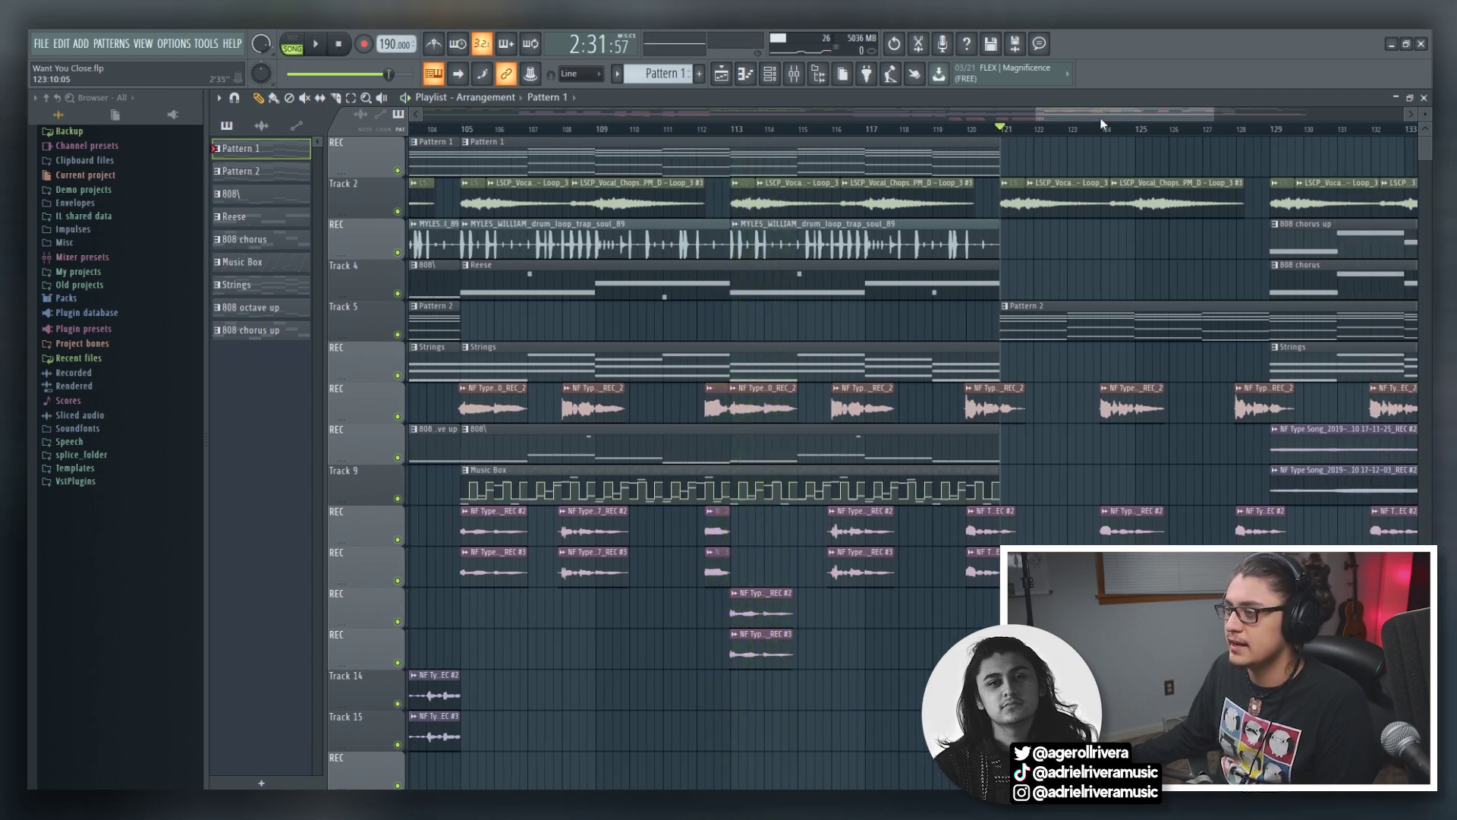
Play from bar 121, where the drums drop out, into the 808 chorus entry at bar 129, and stop playback.
{"action": "scroll", "coordinate": [1102, 124], "scroll_direction": "right", "scroll_amount": 3}
{"action": "key", "text": "space"}
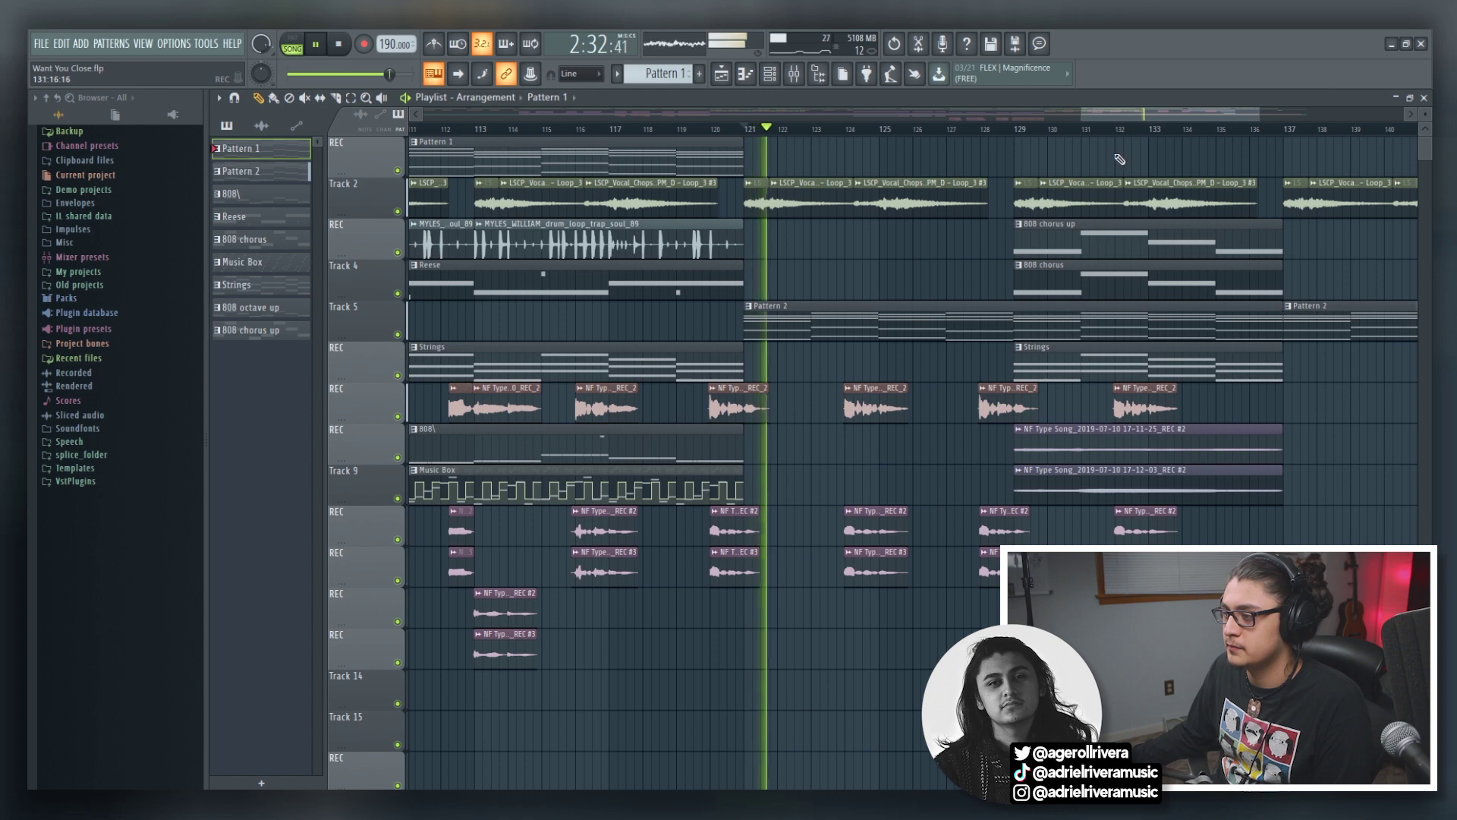
{"action": "scroll", "coordinate": [1108, 113], "scroll_direction": "right", "scroll_amount": 1}
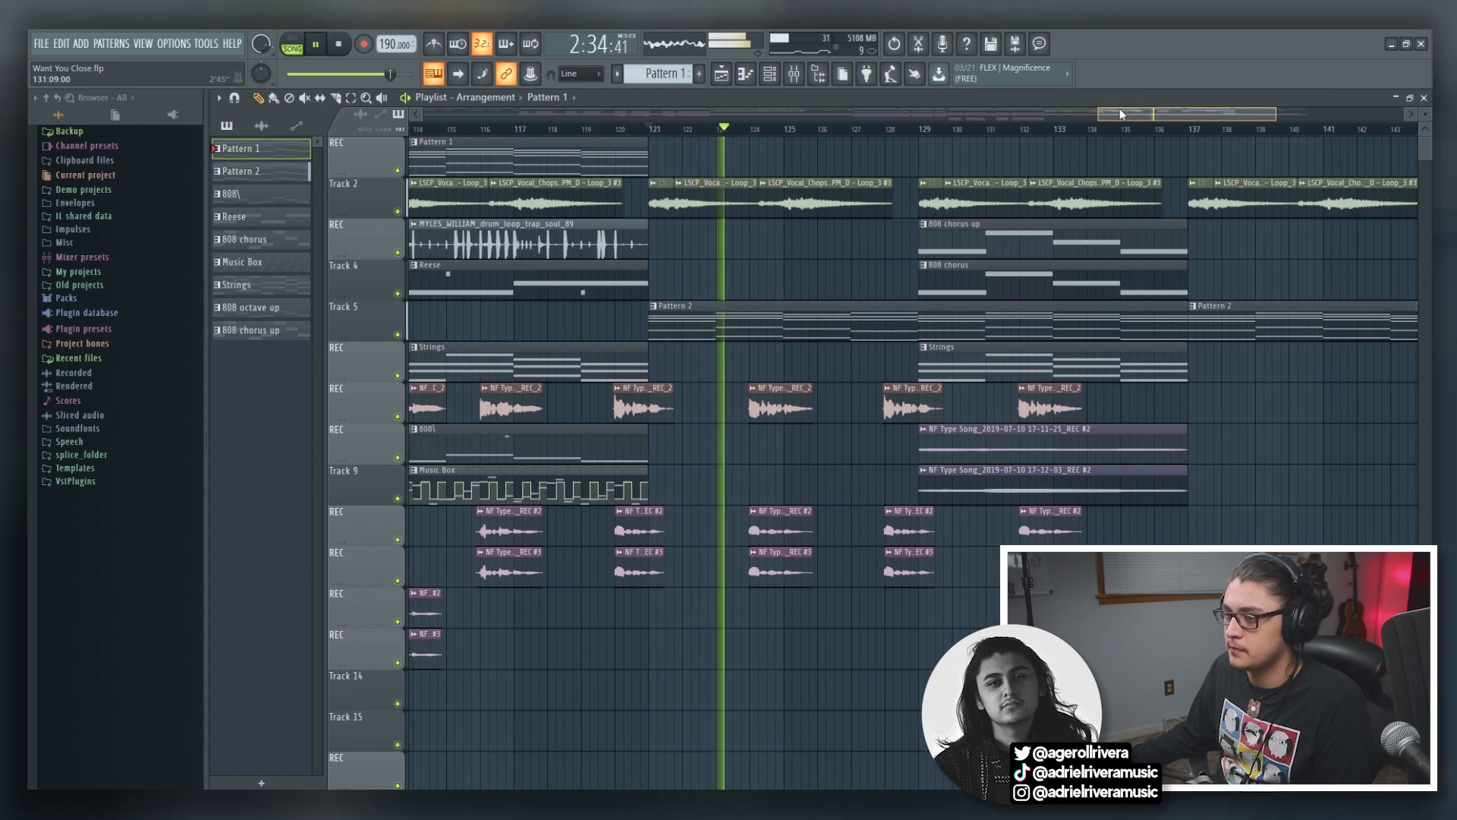
{"action": "scroll", "coordinate": [1123, 113], "scroll_direction": "right", "scroll_amount": 1}
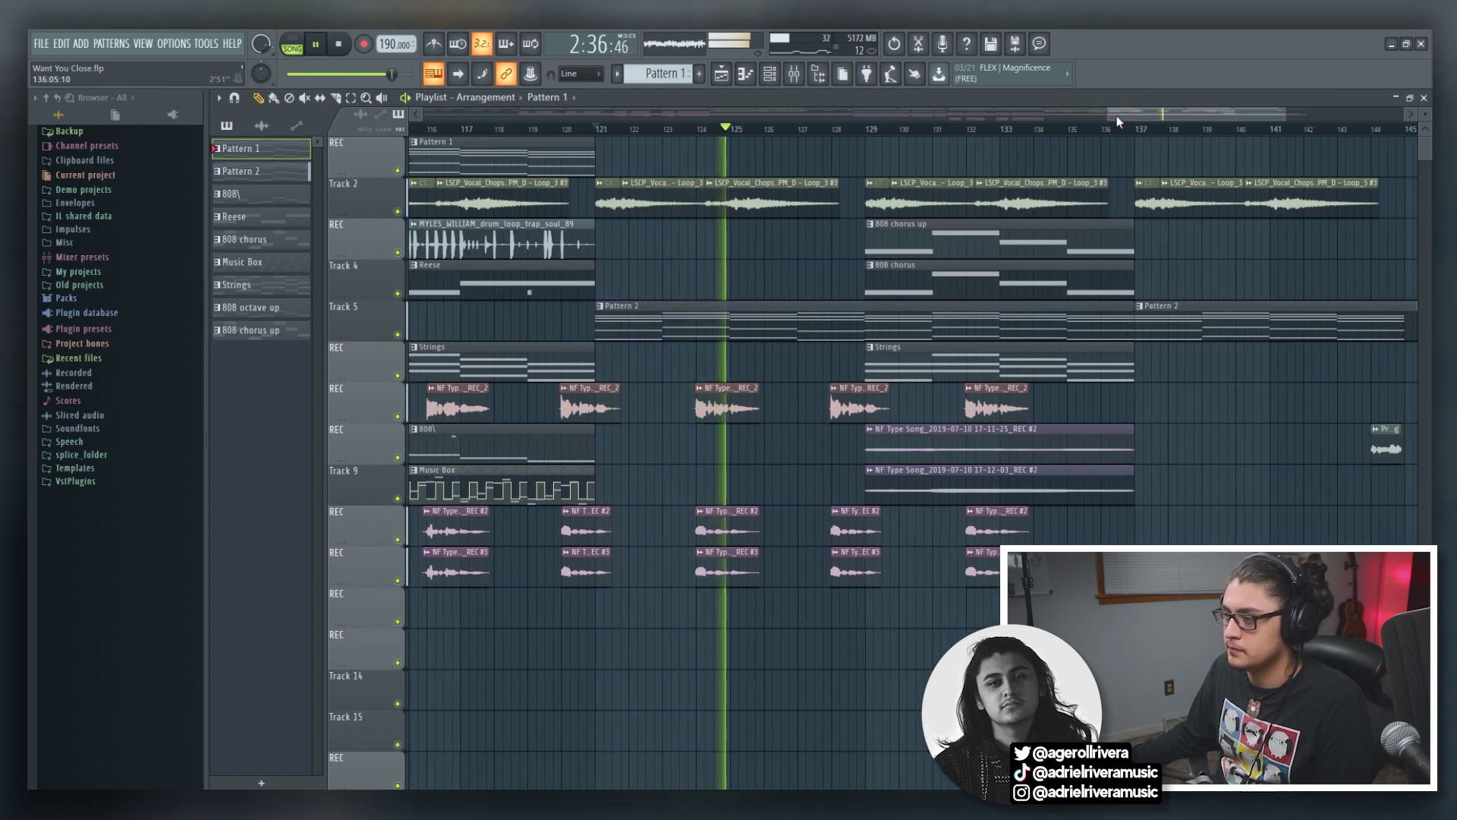
{"action": "scroll", "coordinate": [1126, 112], "scroll_direction": "right", "scroll_amount": 1}
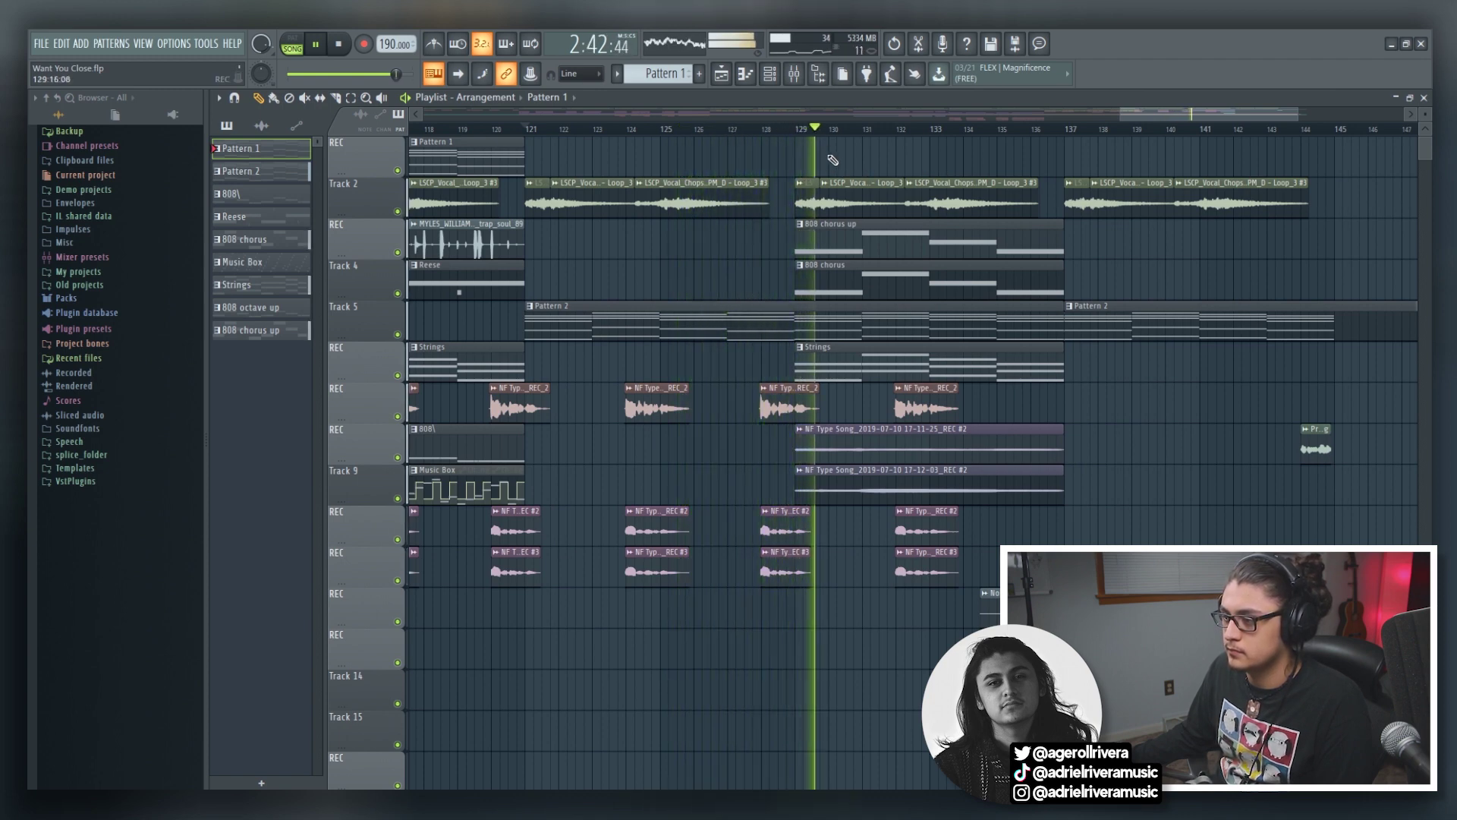
{"action": "key", "text": "space"}
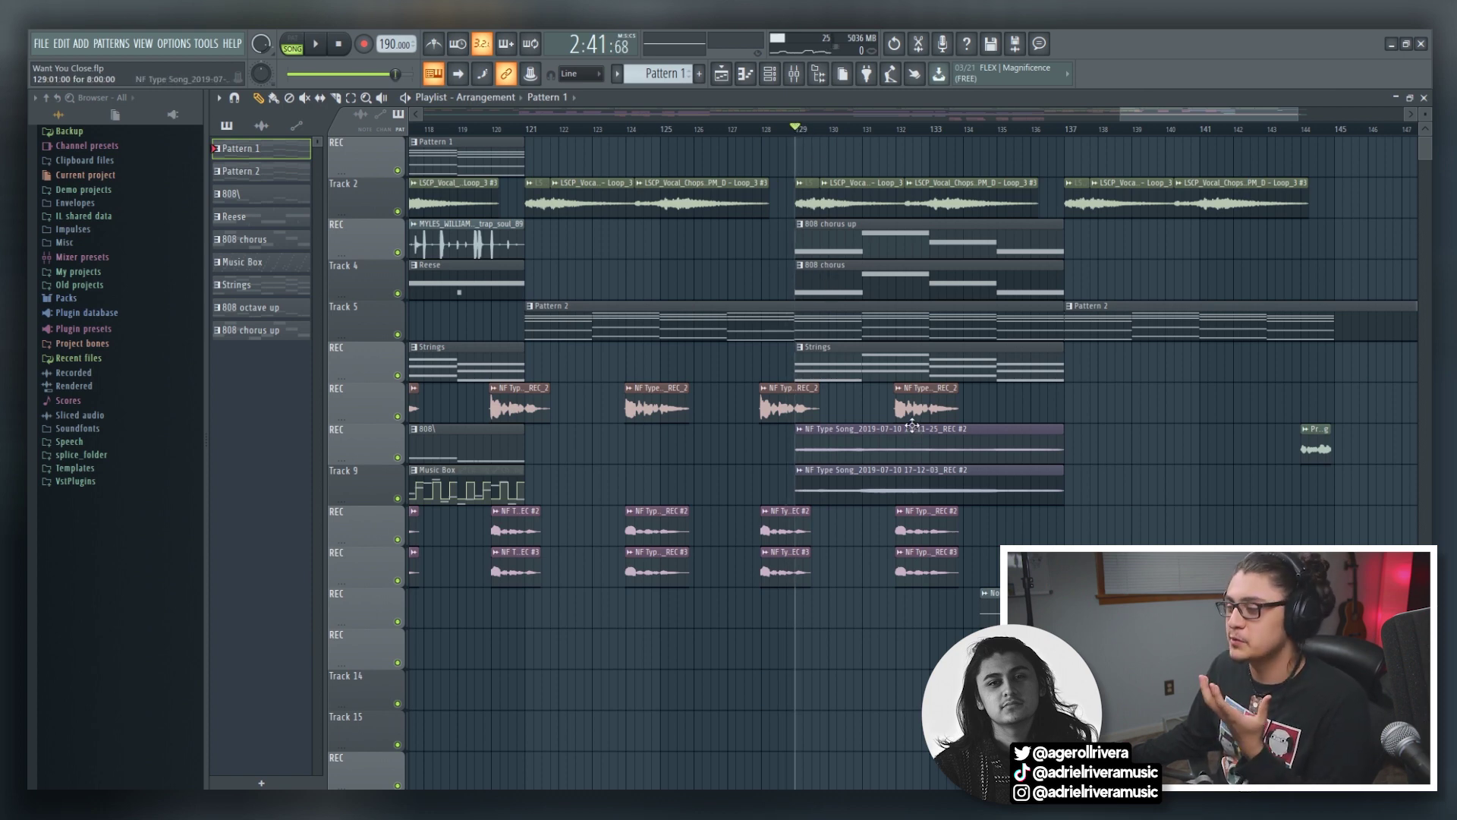
Solo the two long recordings at bar 129, play them together, stop playback, and restore all tracks.
{"action": "left_click_drag", "start_coordinate": [1141, 113], "coordinate": [1159, 107]}
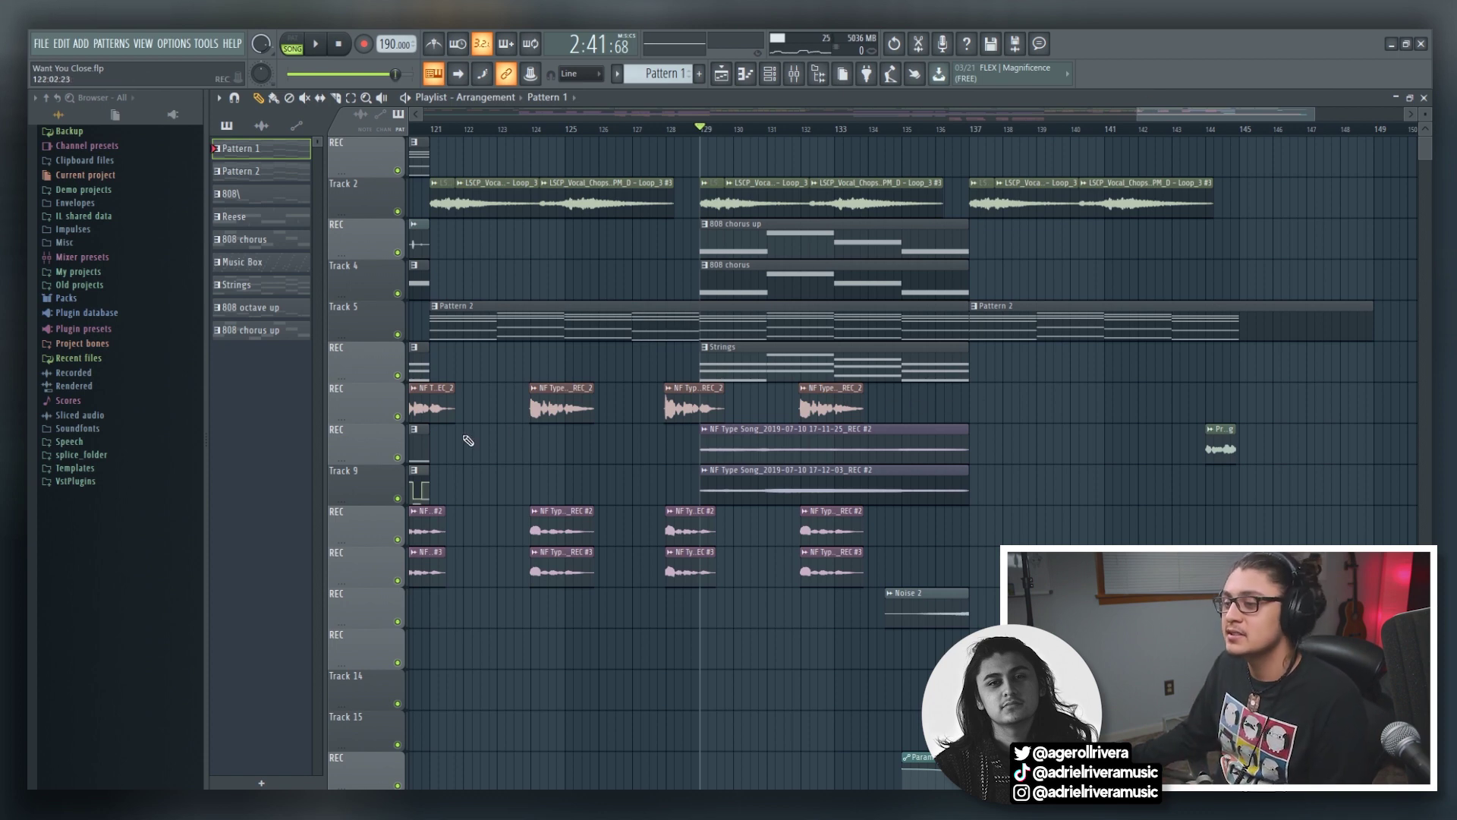
{"action": "right_click", "coordinate": [396, 458]}
{"action": "left_click", "coordinate": [397, 498]}
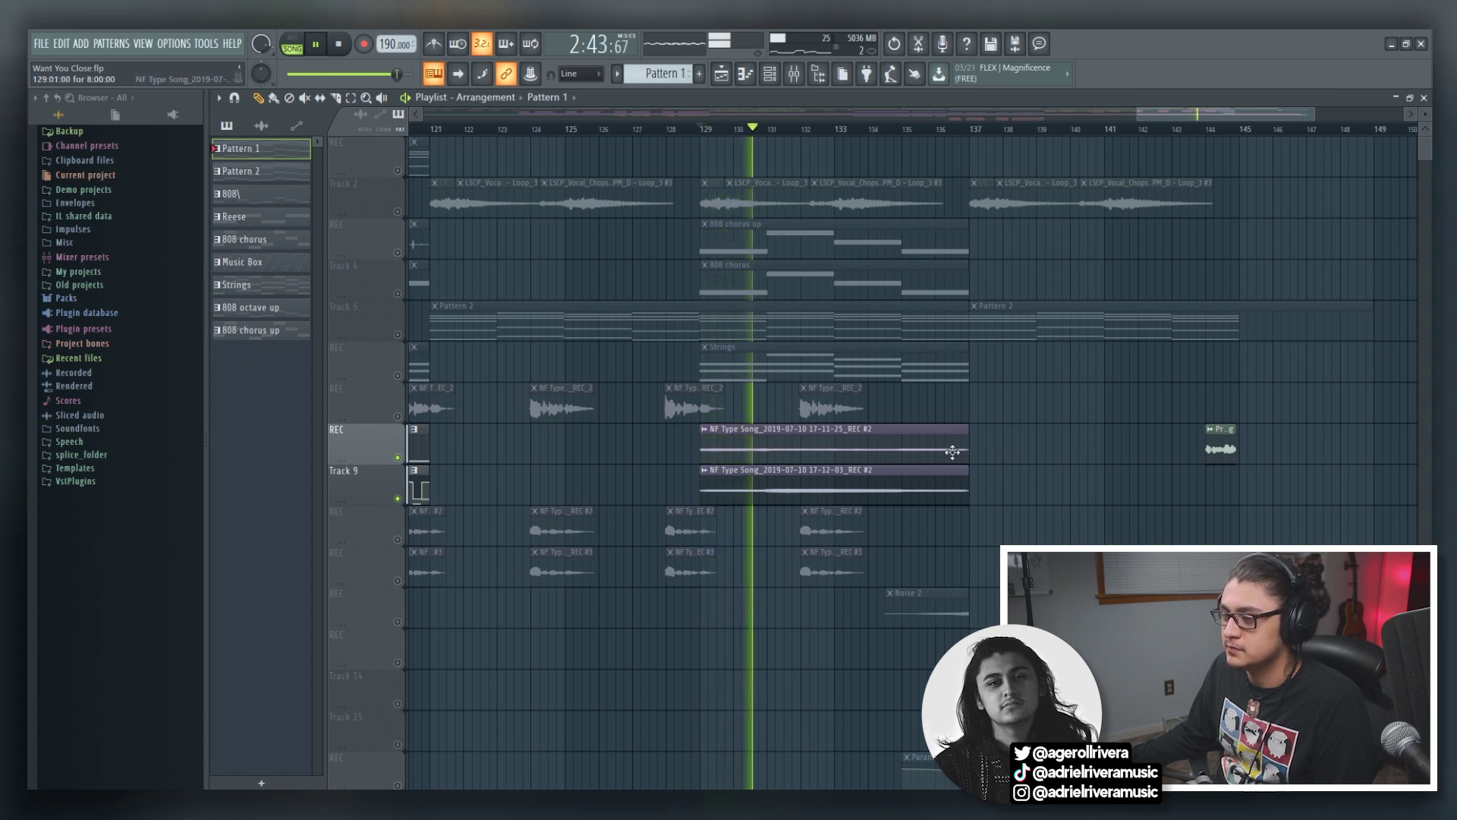
{"action": "key", "text": "space"}
{"action": "right_click", "coordinate": [399, 499]}
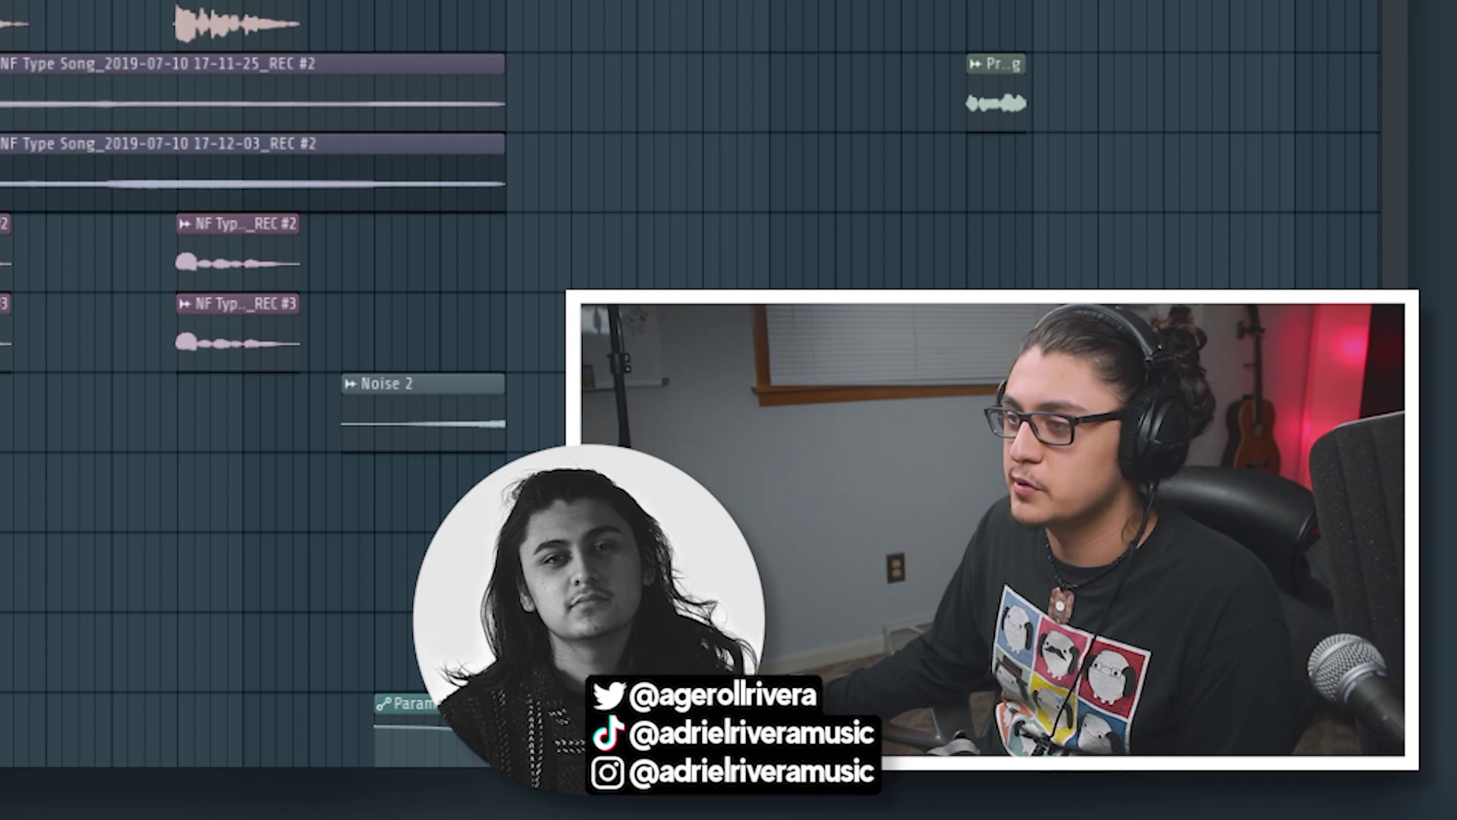
Review the arrangement from bar 101 onward and play the closing section around bar 137 with Pattern 2 and the vocal chops.
{"action": "scroll", "coordinate": [1148, 139], "scroll_direction": "left", "scroll_amount": 5}
{"action": "left_click_drag", "start_coordinate": [1079, 112], "coordinate": [1021, 112]}
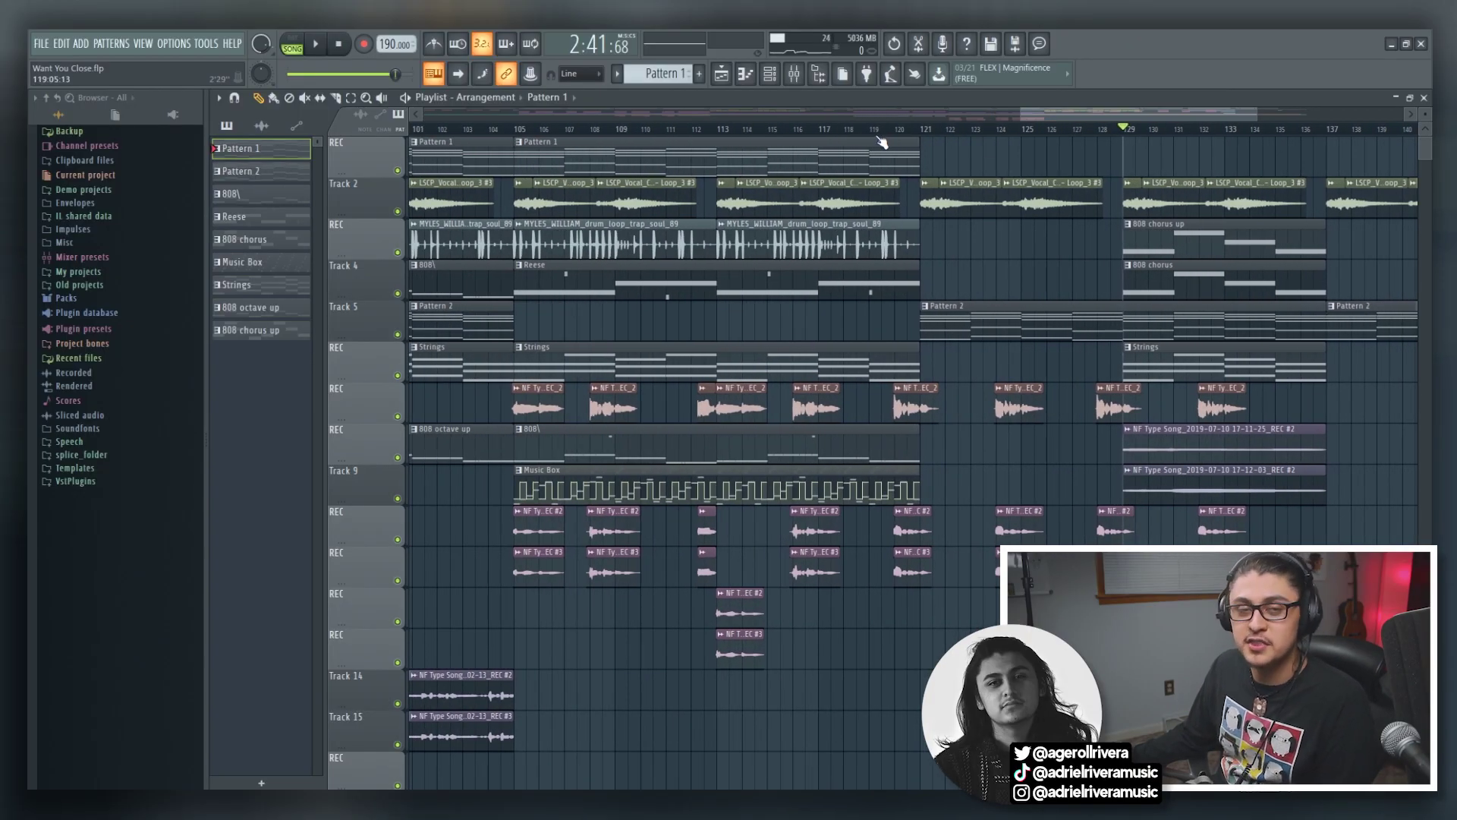
{"action": "scroll", "coordinate": [1054, 120], "scroll_direction": "right", "scroll_amount": 2}
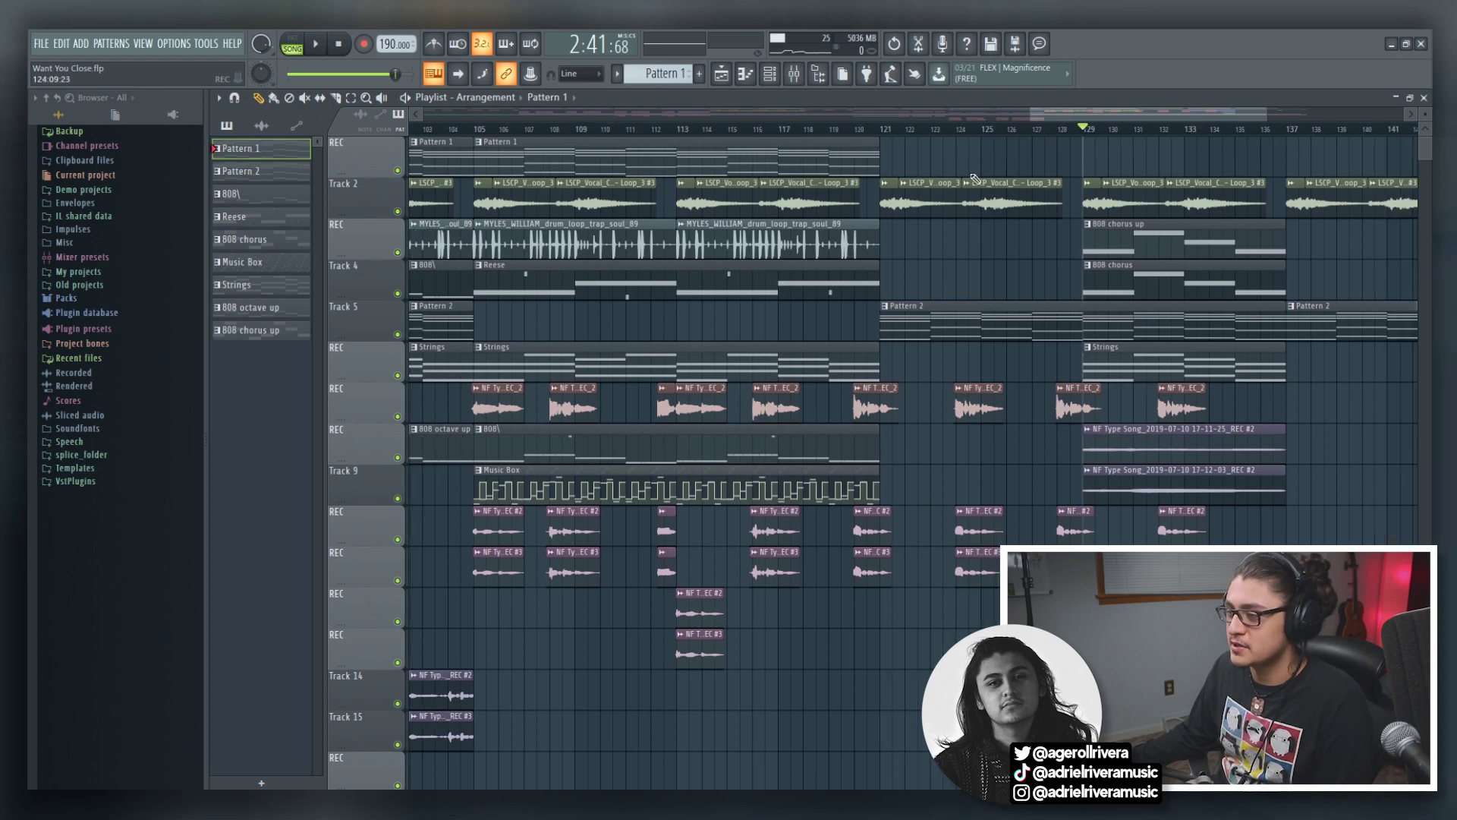
{"action": "left_click_drag", "start_coordinate": [1030, 112], "coordinate": [1103, 98]}
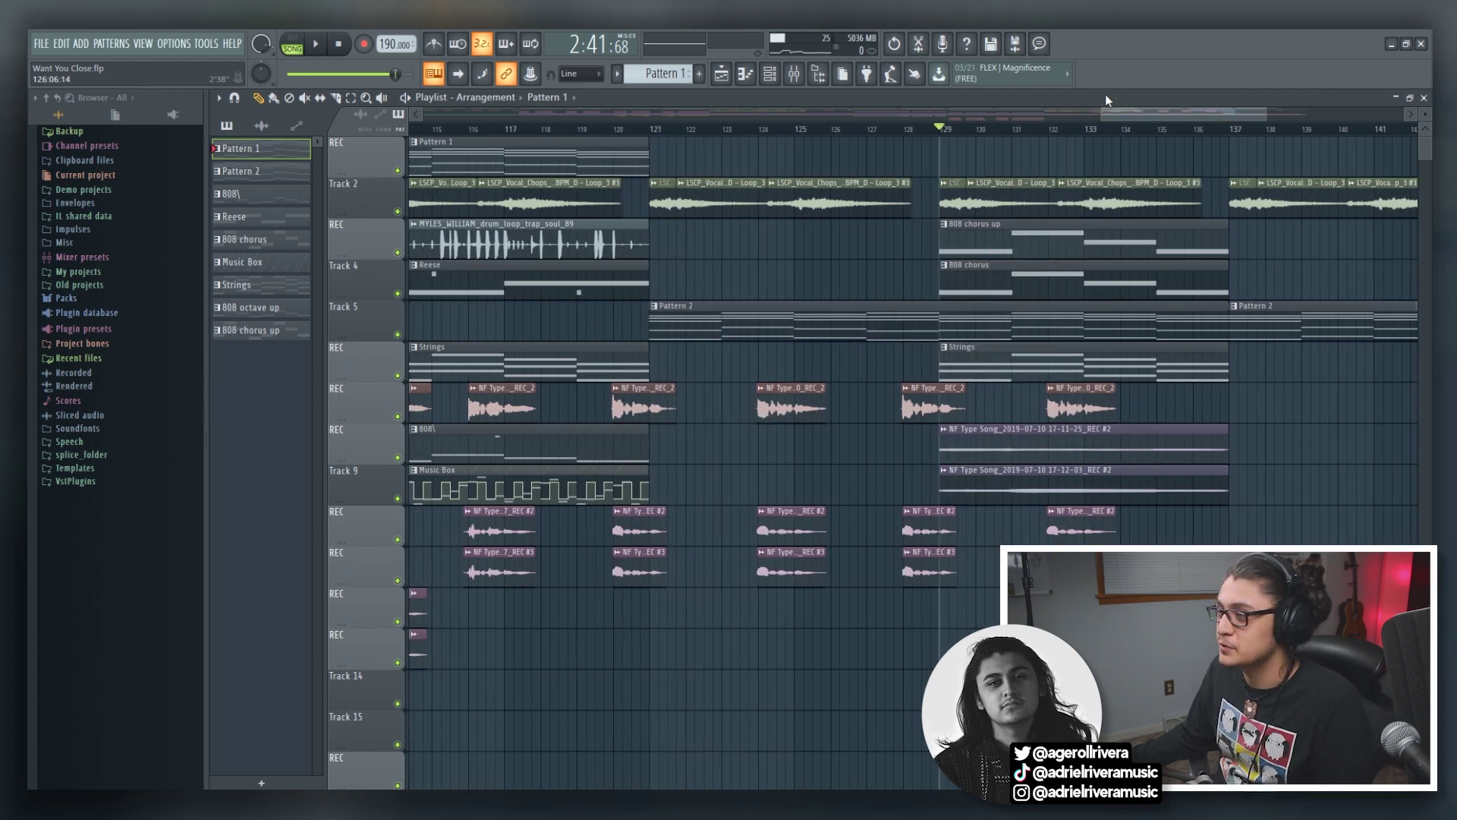
{"action": "left_click_drag", "start_coordinate": [1098, 107], "coordinate": [1033, 107]}
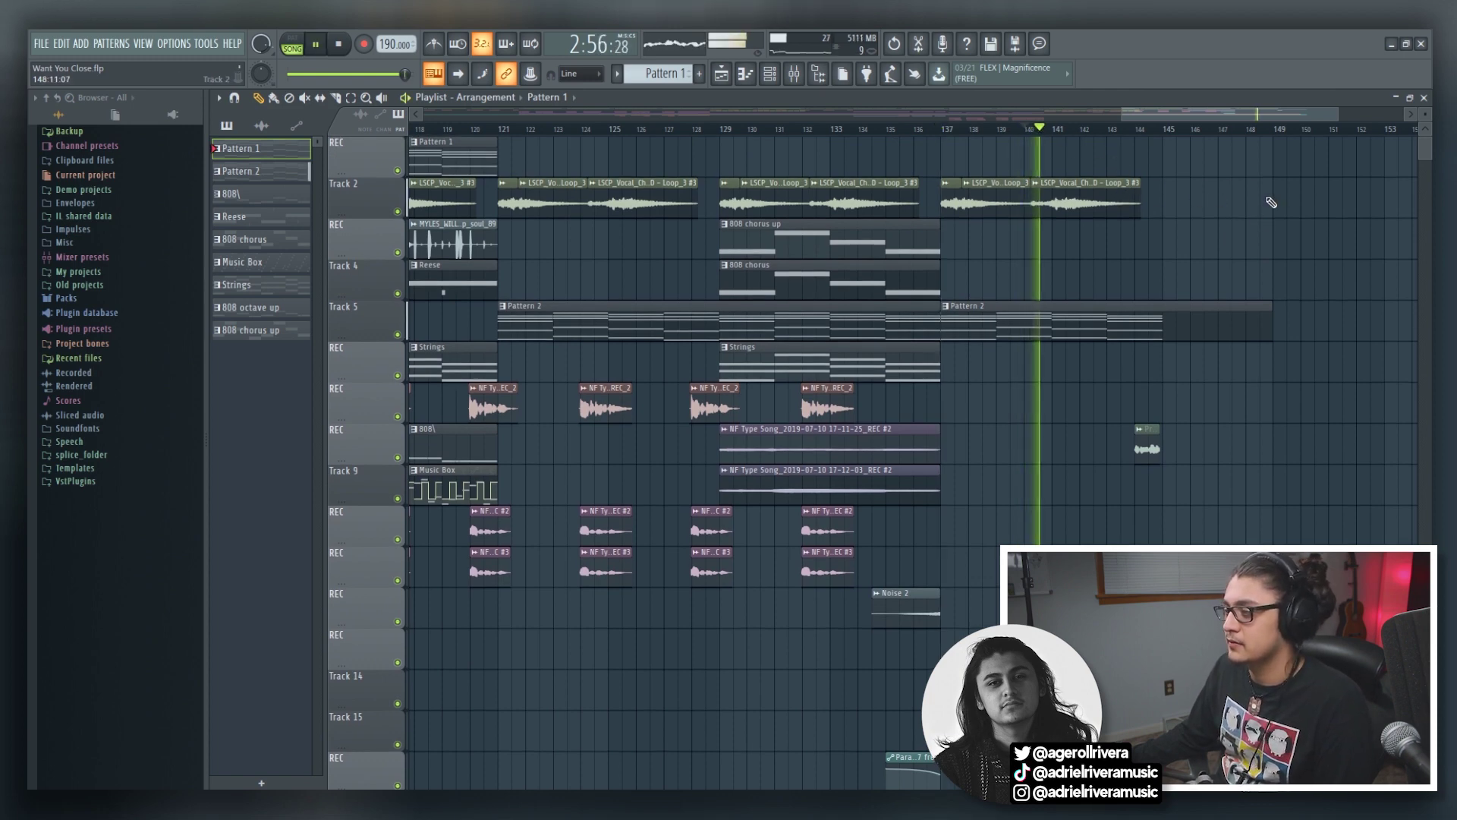
{"action": "left_click_drag", "start_coordinate": [1124, 111], "coordinate": [1192, 118]}
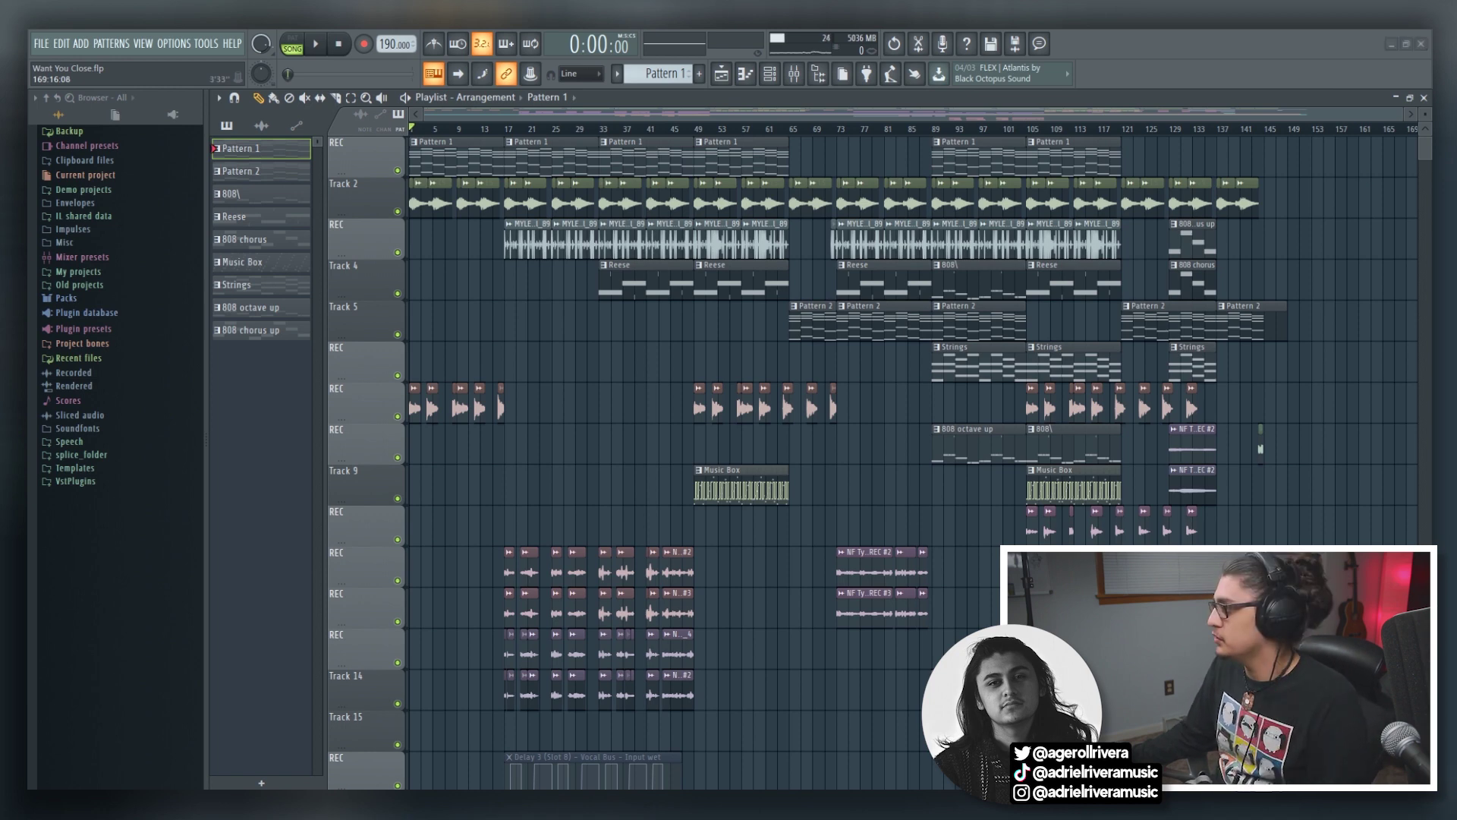
Switch to Spotify and place the window showing the artist's page over the playlist.
{"action": "left_click_drag", "start_coordinate": [1456, 99], "coordinate": [906, 97]}
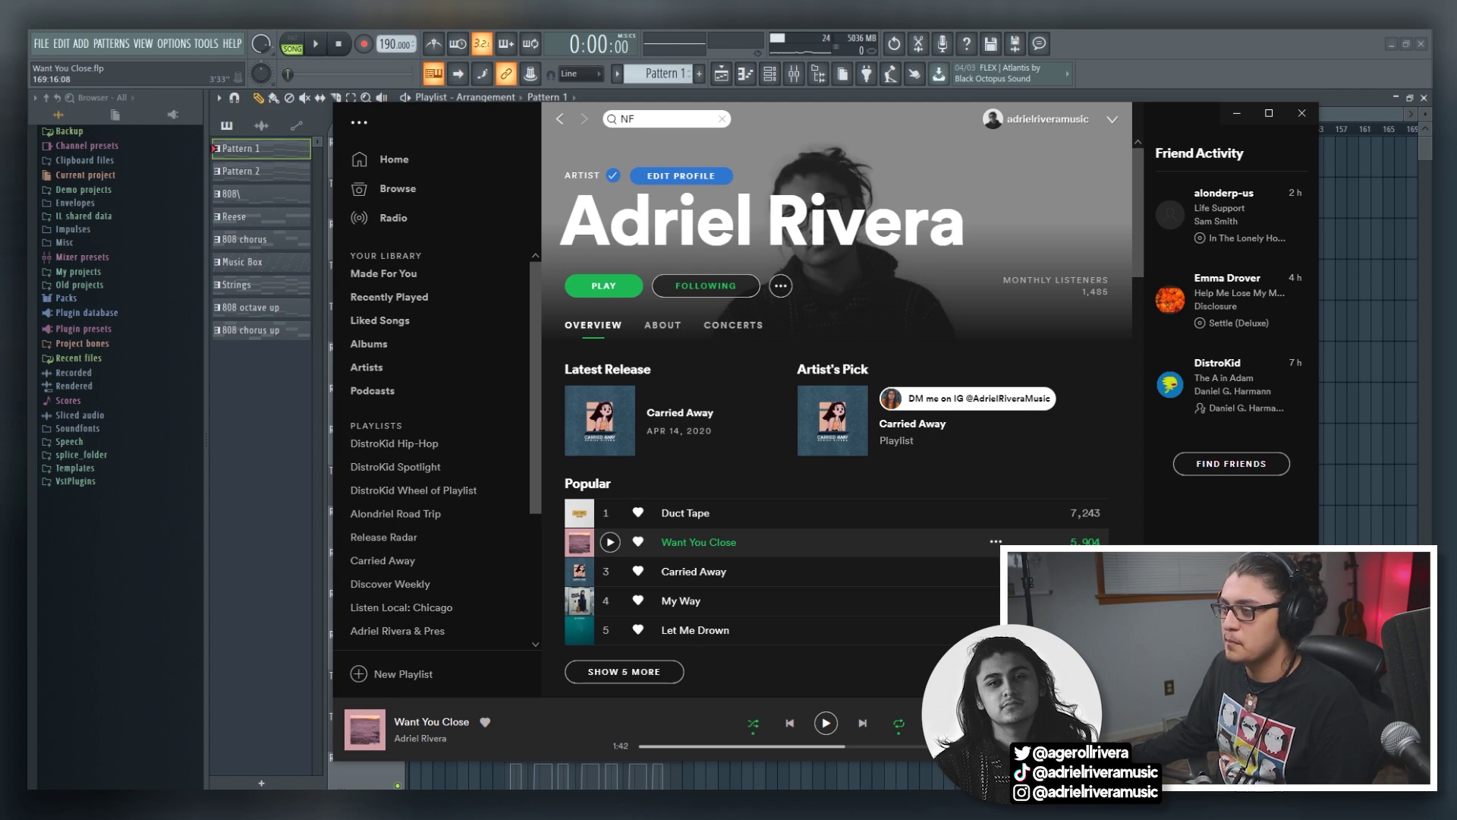
{"action": "left_click_drag", "start_coordinate": [860, 125], "coordinate": [753, 84]}
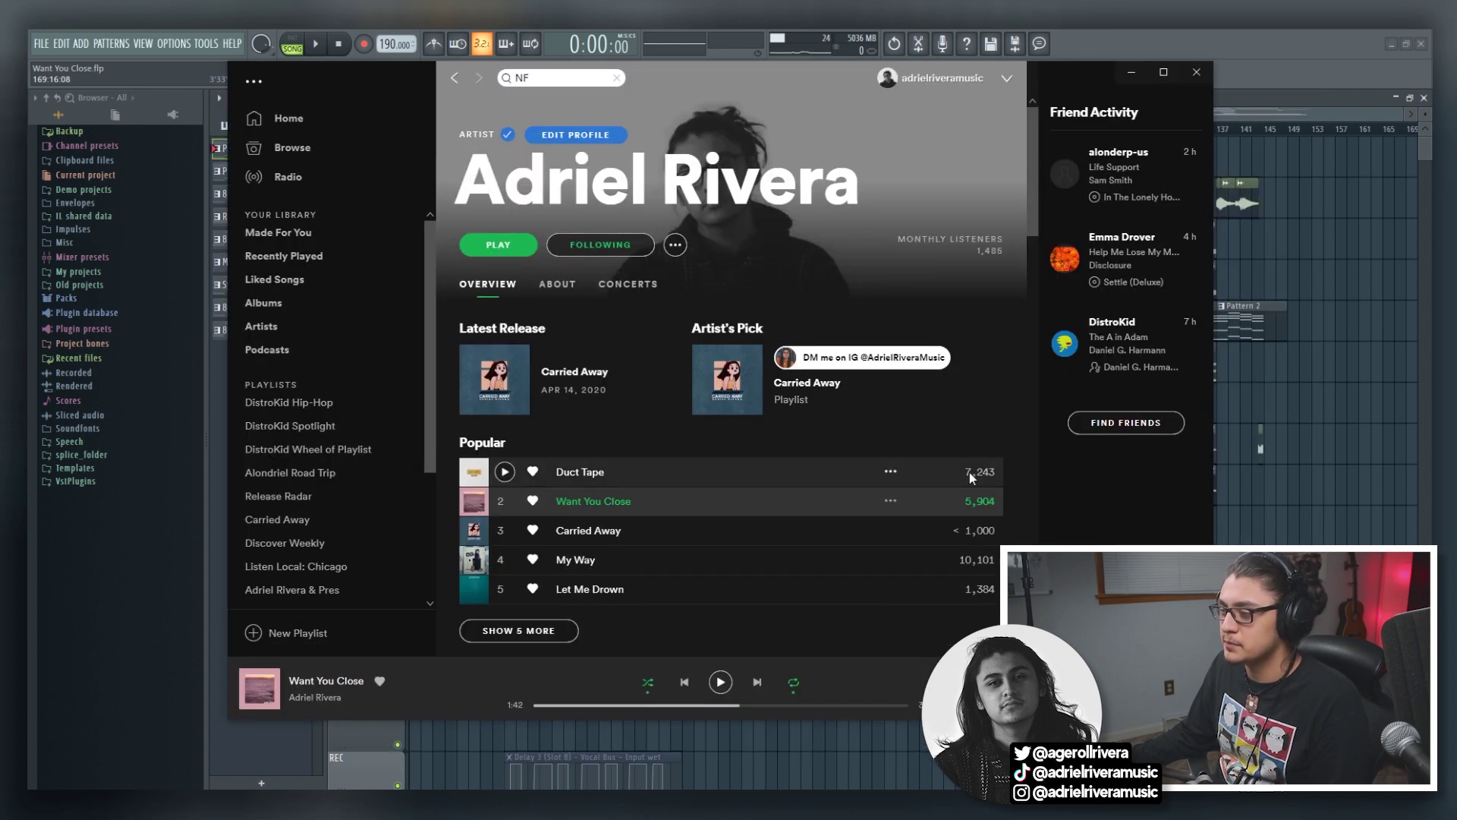